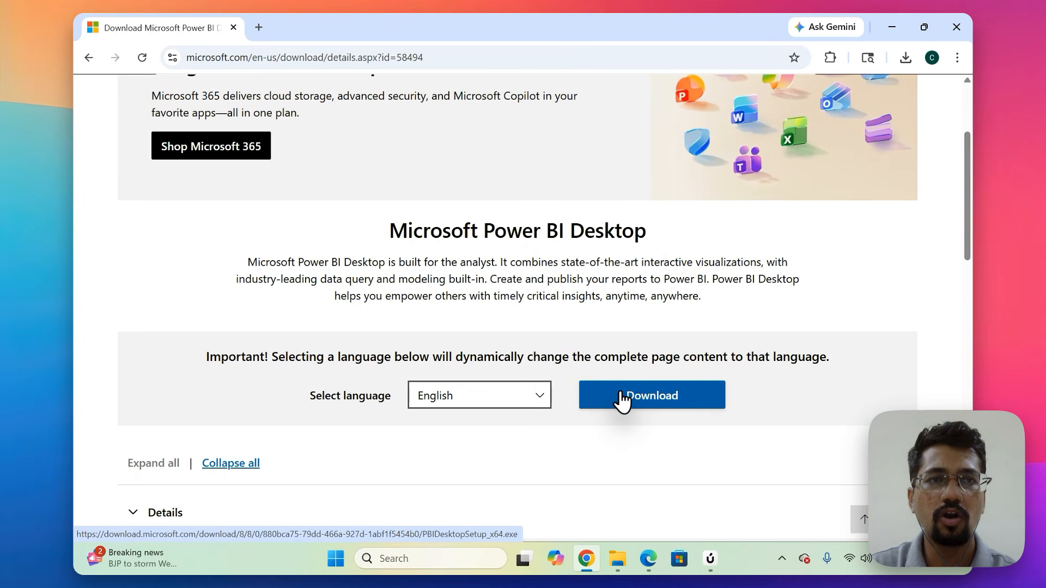
# Download the English Power BI Desktop installer and launch PBIDesktopSetup_x64 (1).exe from the recent downloads.
pyautogui.click(622, 400)
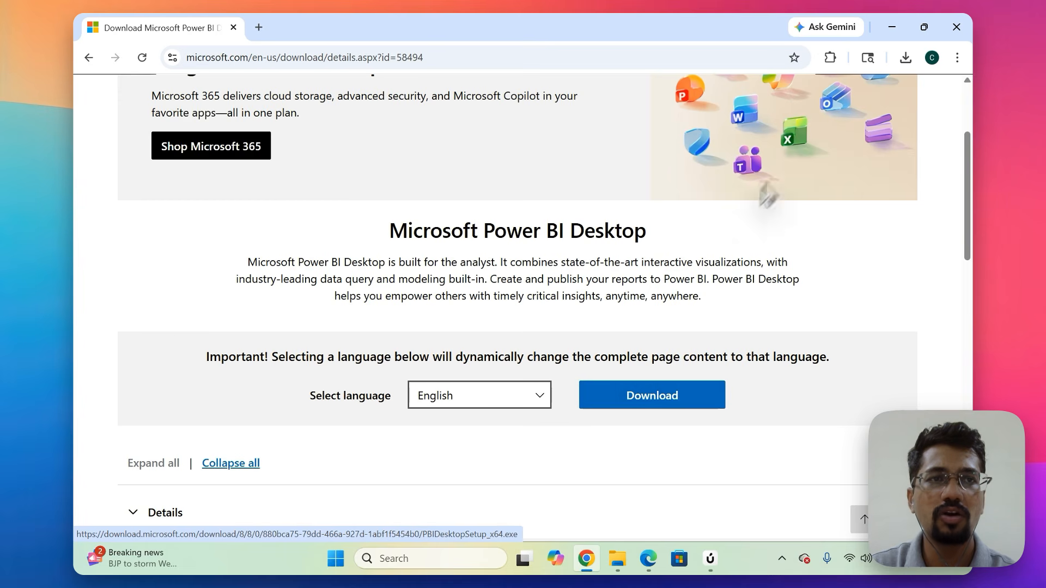
pyautogui.click(903, 58)
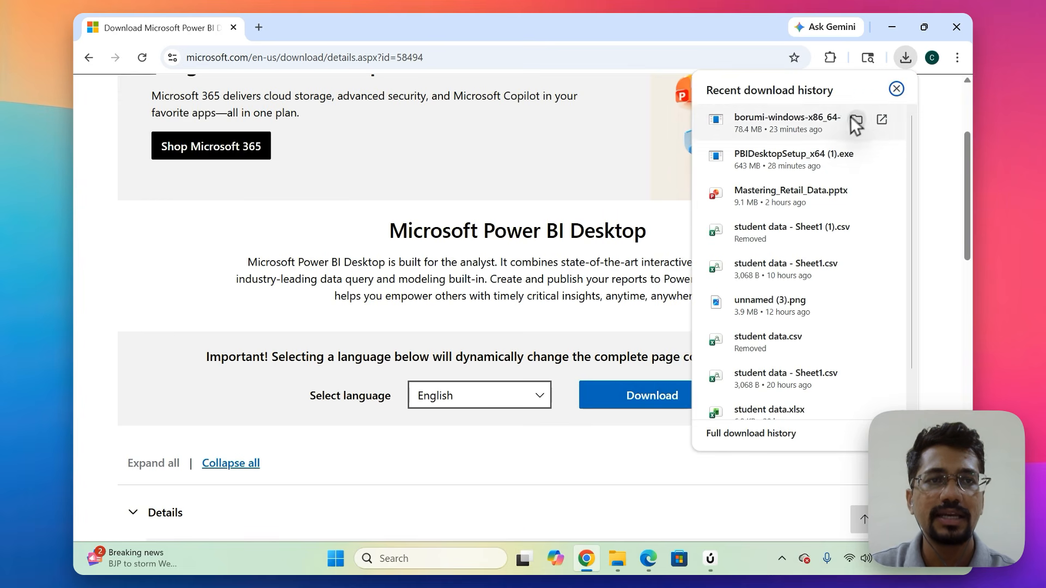
pyautogui.click(905, 59)
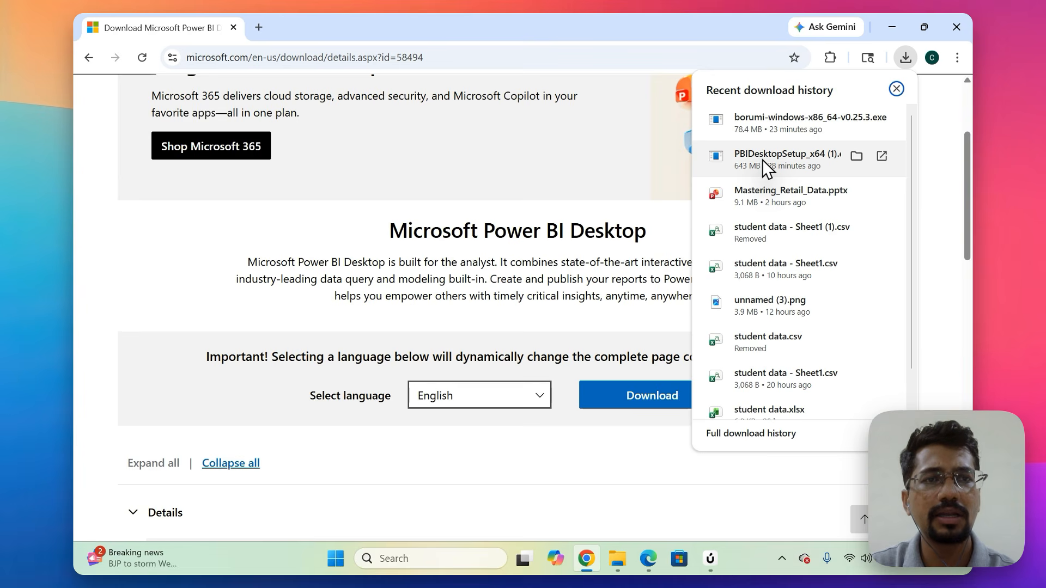
pyautogui.click(763, 159)
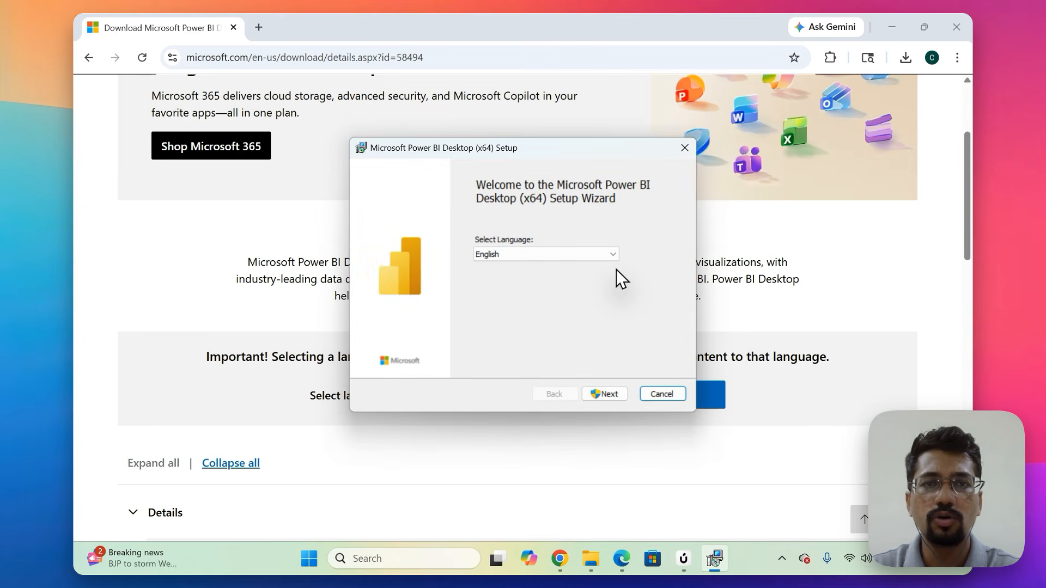
# Continue the Power BI Desktop setup in English and accept the license agreement terms.
pyautogui.click(601, 394)
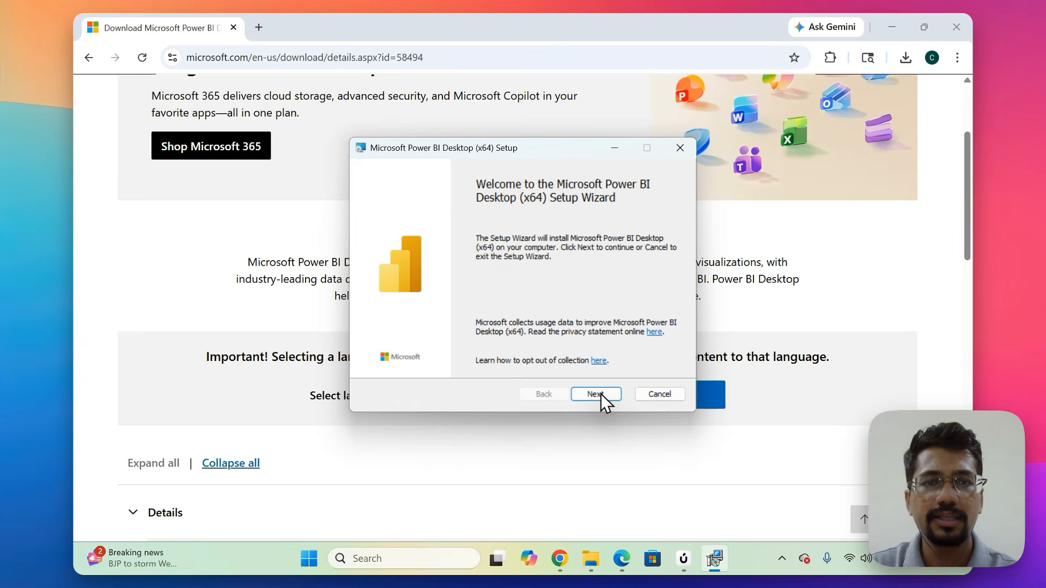
pyautogui.click(596, 393)
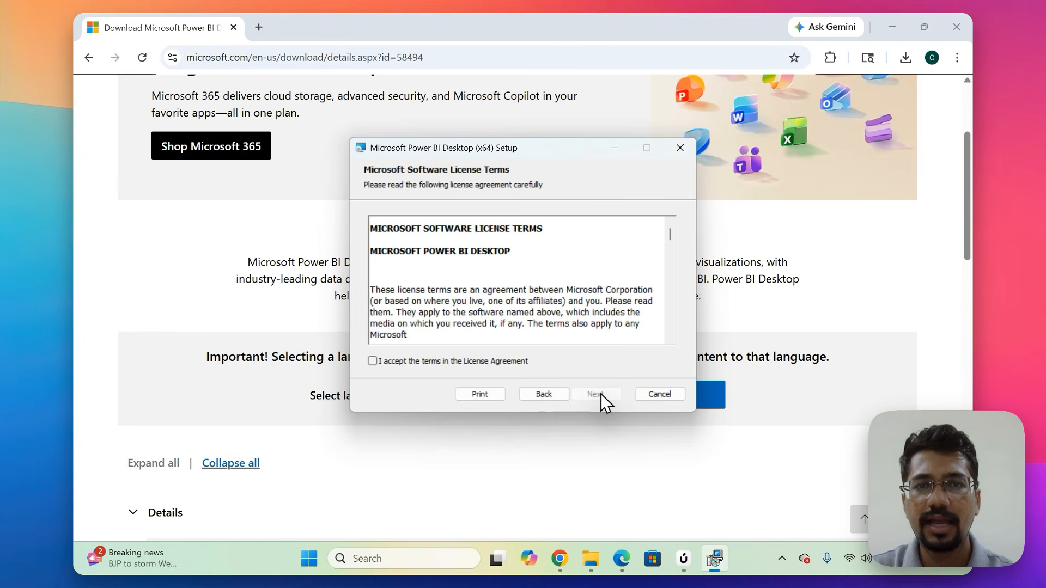
pyautogui.scroll(-5, 600, 393)
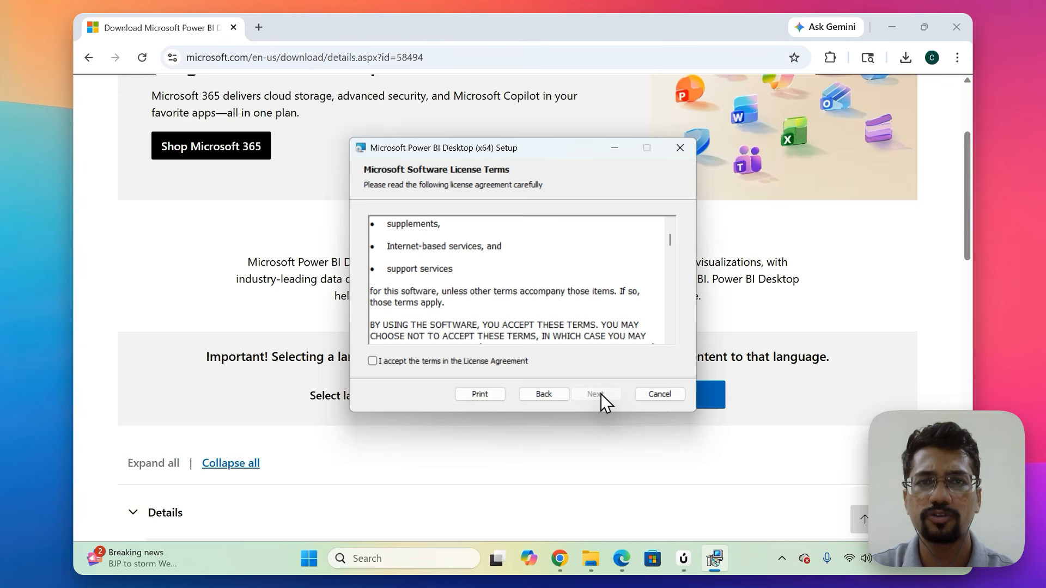
pyautogui.scroll(-2, 600, 393)
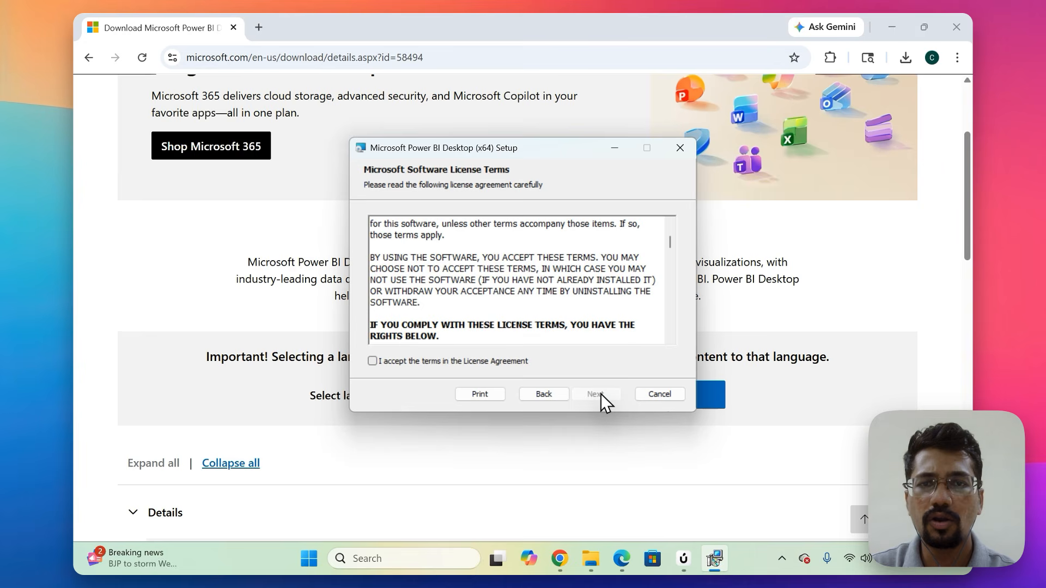
pyautogui.press('space')
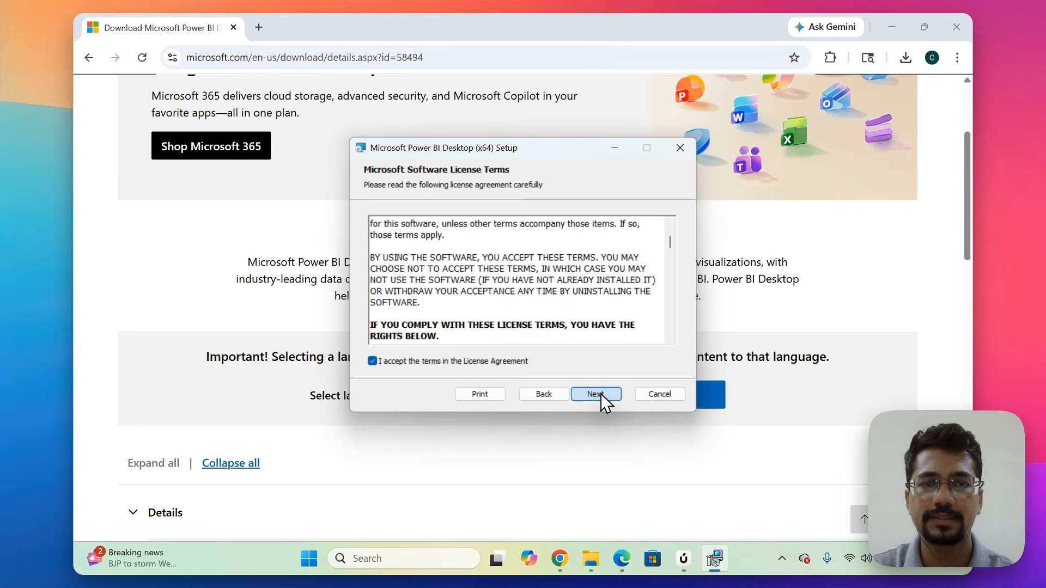
pyautogui.click(600, 393)
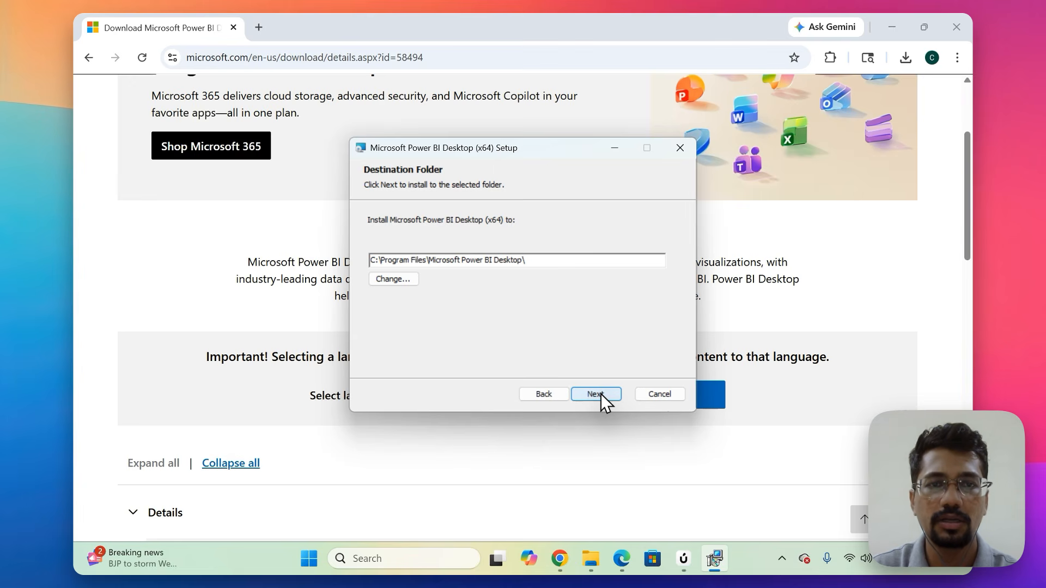
# Install Power BI Desktop to C:\Program Files\Microsoft Power BI Desktop\ with a desktop shortcut.
pyautogui.click(601, 394)
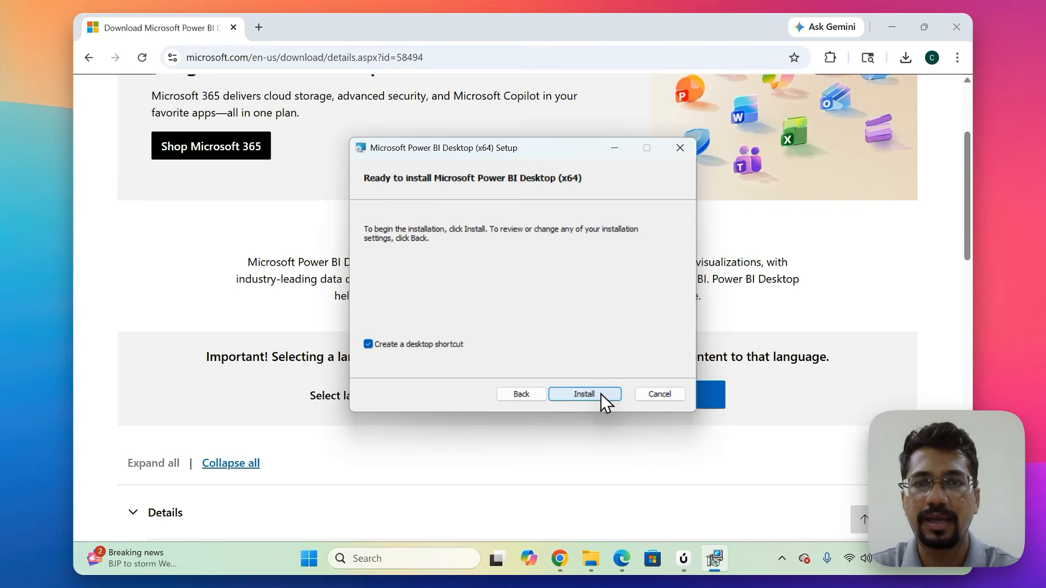
pyautogui.click(600, 394)
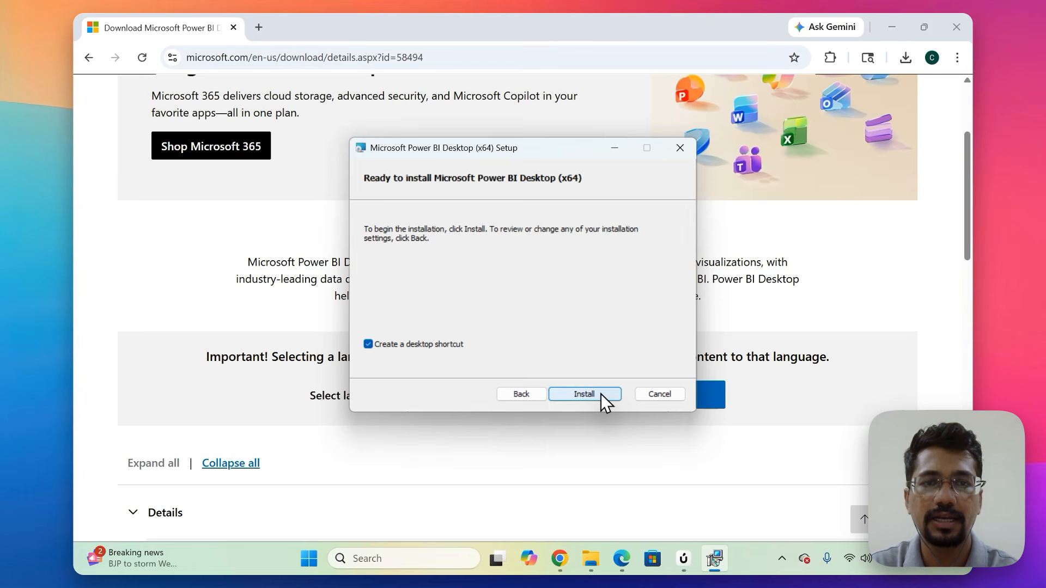
pyautogui.click(600, 394)
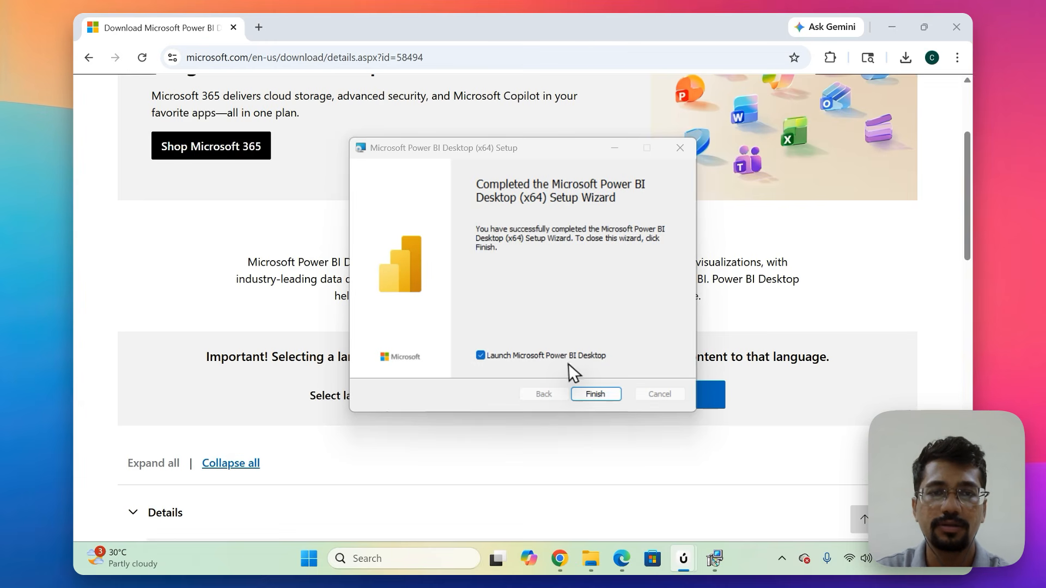
# Finish the setup with Power BI Desktop launching, and dismiss the visual calculations and Live Edit introductions.
pyautogui.click(593, 396)
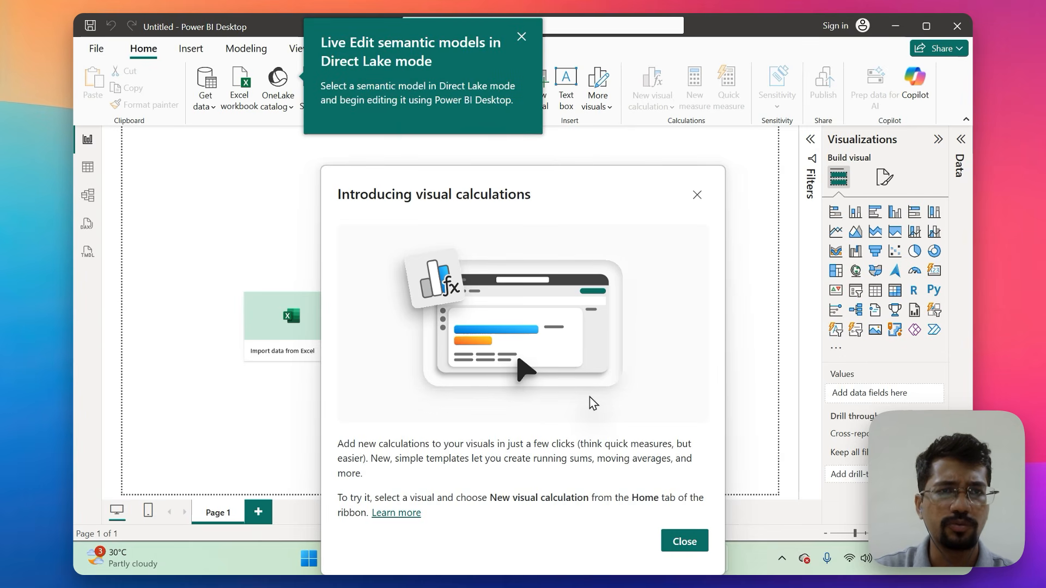
pyautogui.press('Escape')
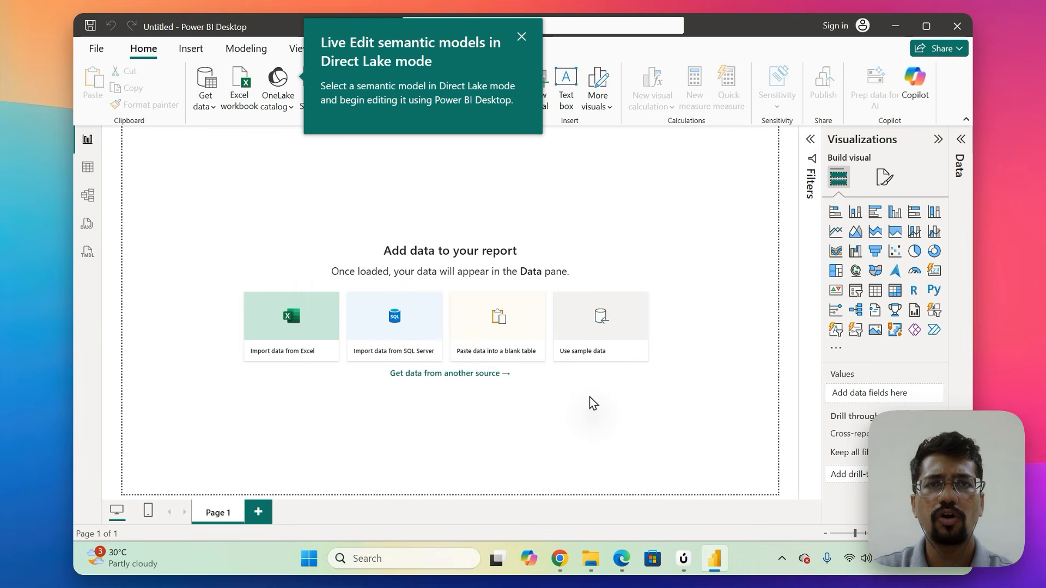
pyautogui.press('Escape')
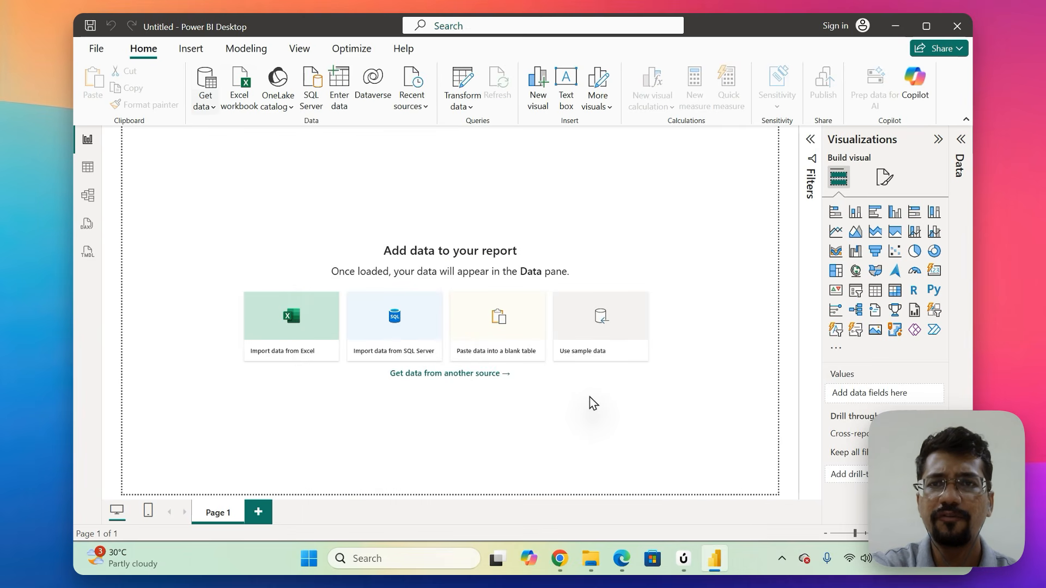
pyautogui.moveTo(213, 66)
pyautogui.mouseDown()
pyautogui.moveTo(188, 115)
pyautogui.moveTo(234, 105)
pyautogui.mouseUp()
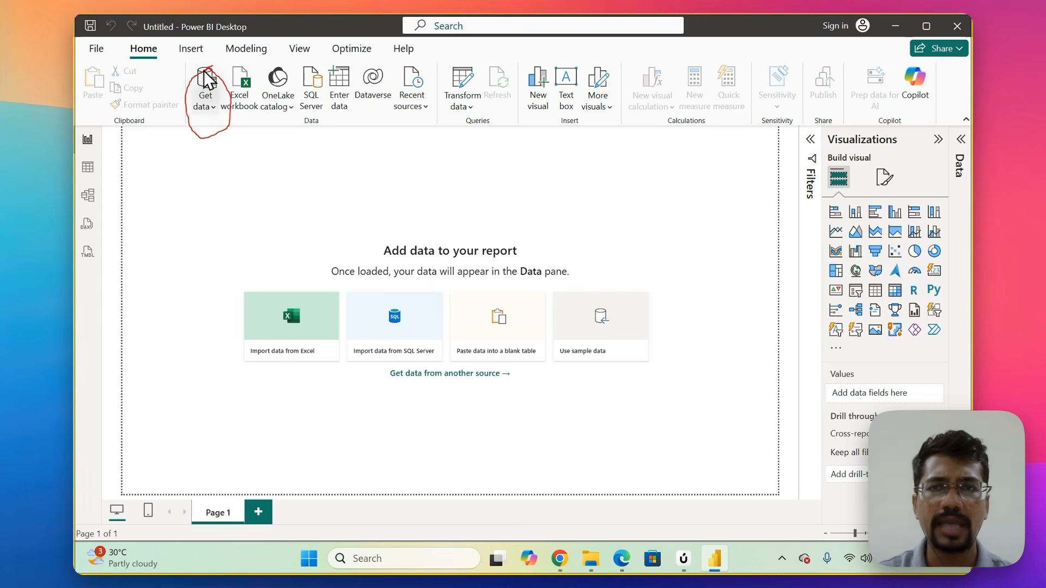
pyautogui.press('Escape')
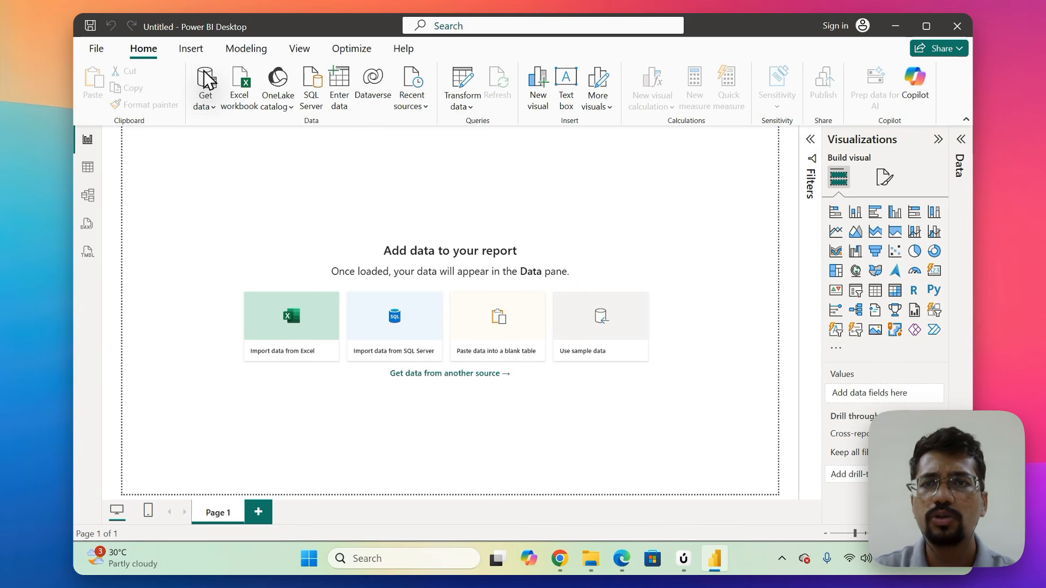
# Review the common data sources from Excel workbook to Power BI Template Apps and open the complete Get Data connector list.
pyautogui.click(209, 81)
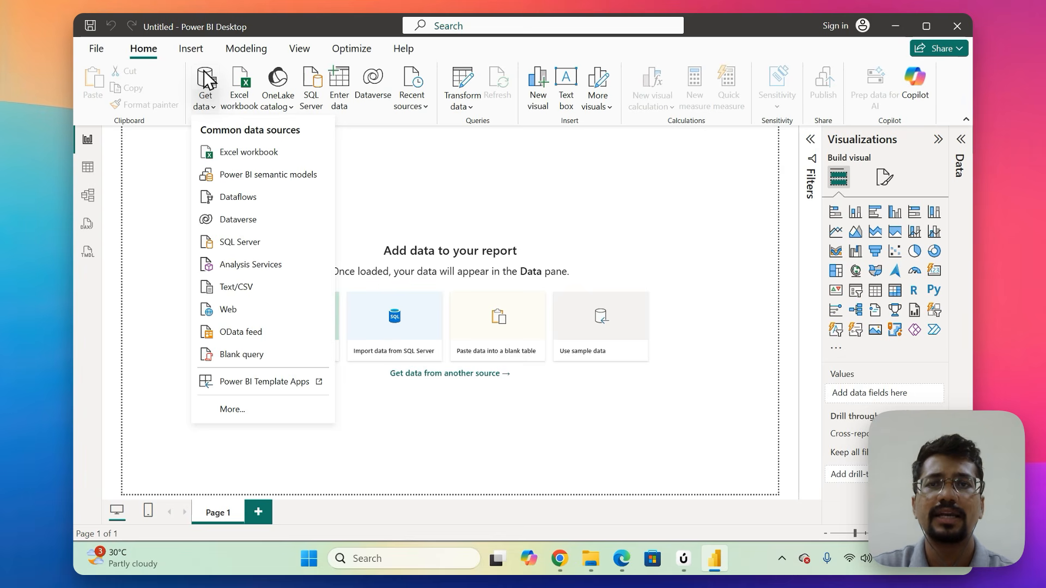
pyautogui.press('Down')
pyautogui.press('Down')
pyautogui.press('Down')
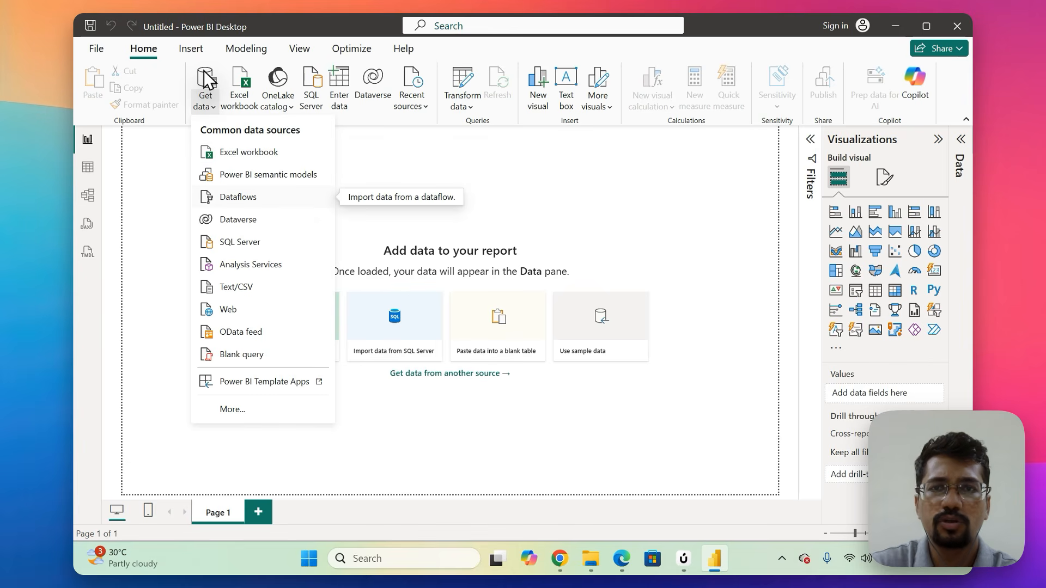
pyautogui.press('Down')
pyautogui.press('Down')
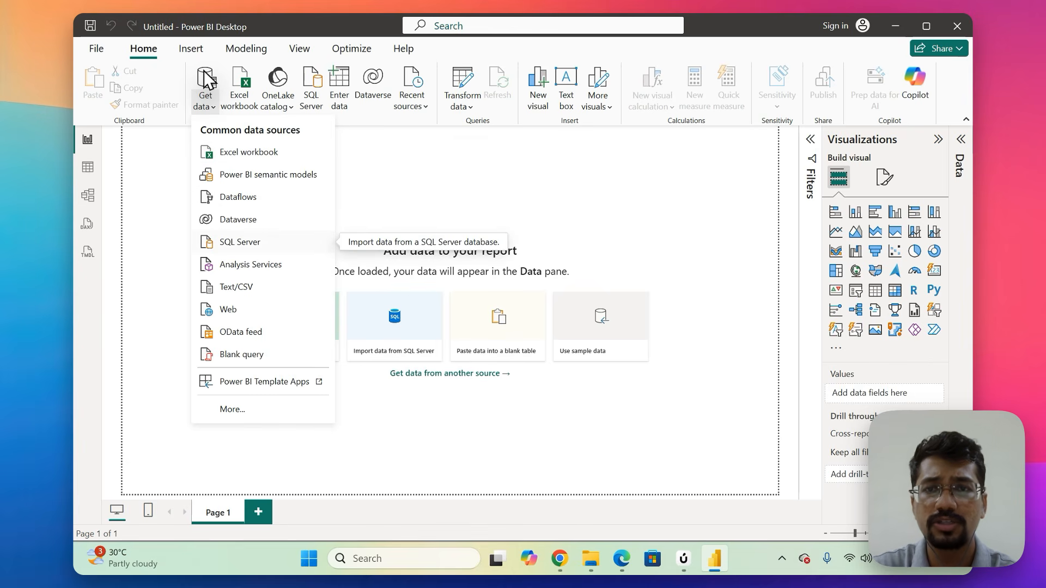
pyautogui.press('Down')
pyautogui.press('Down')
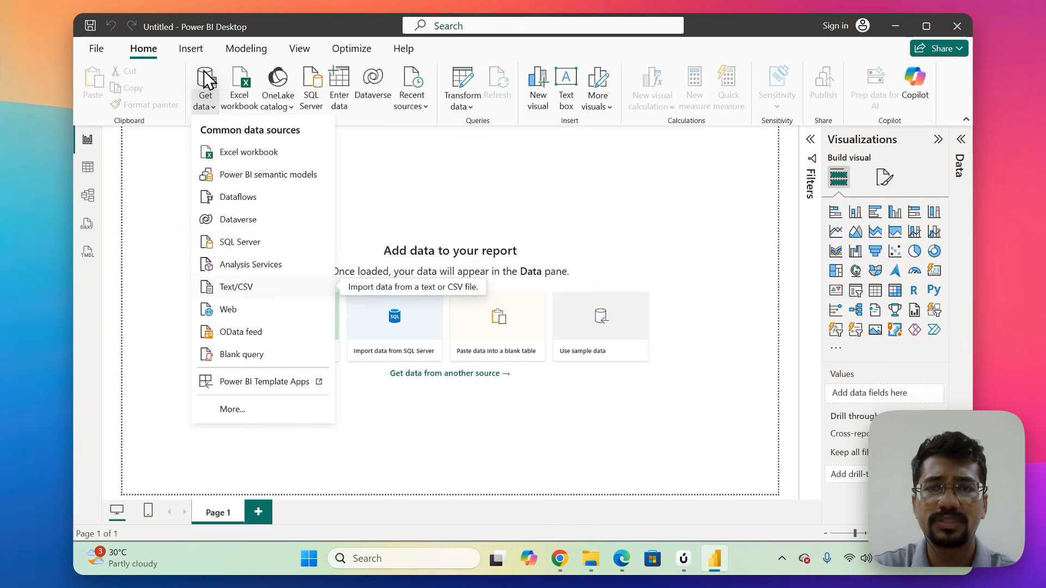
pyautogui.press('Down')
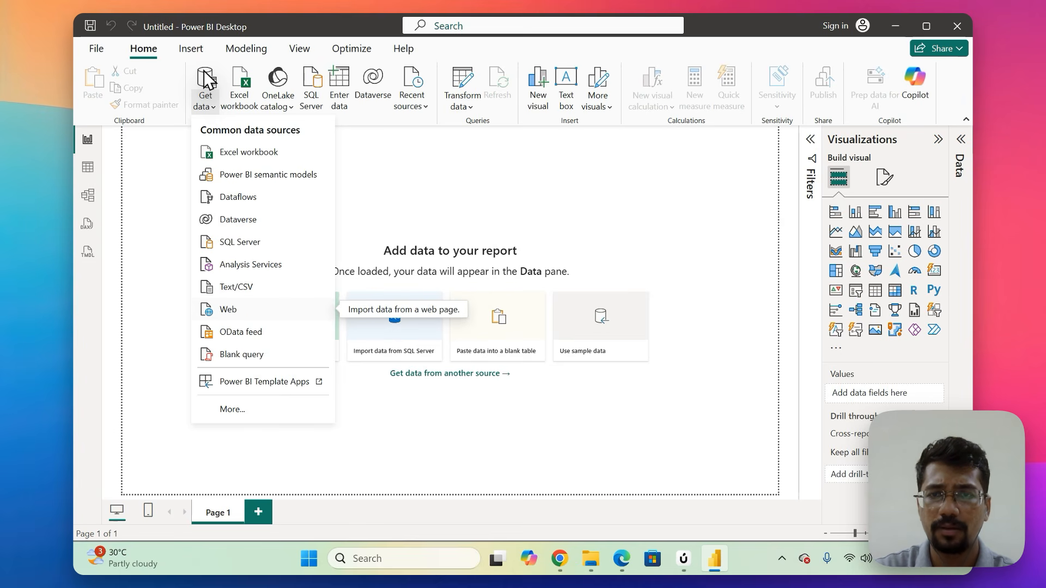
pyautogui.press('Down')
pyautogui.press('Down')
pyautogui.press('Down')
pyautogui.press('Down')
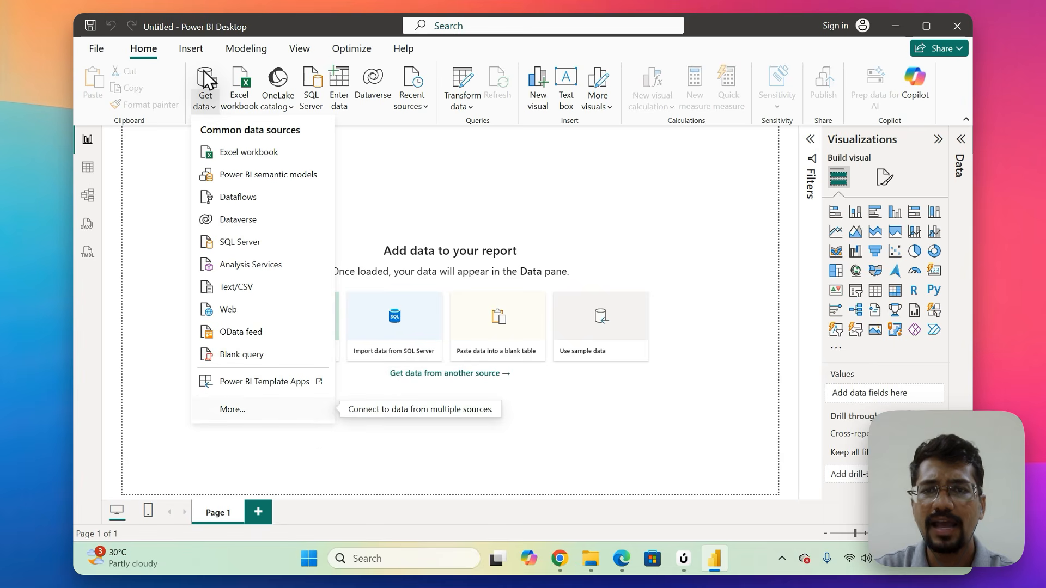
pyautogui.press('Return')
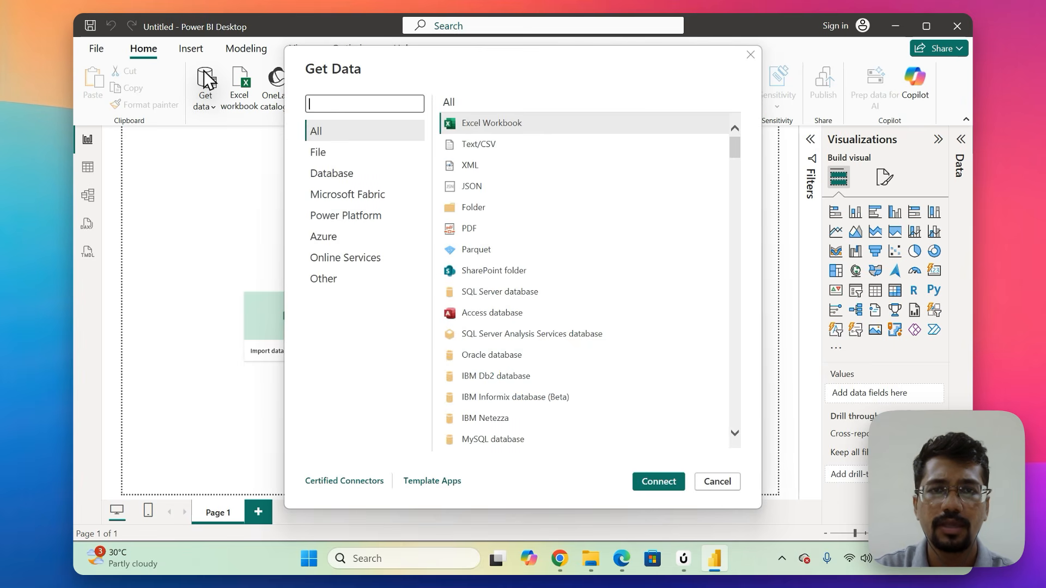
# Examine the Database, Azure and File connector categories in Get Data, and close it without connecting.
pyautogui.click(349, 174)
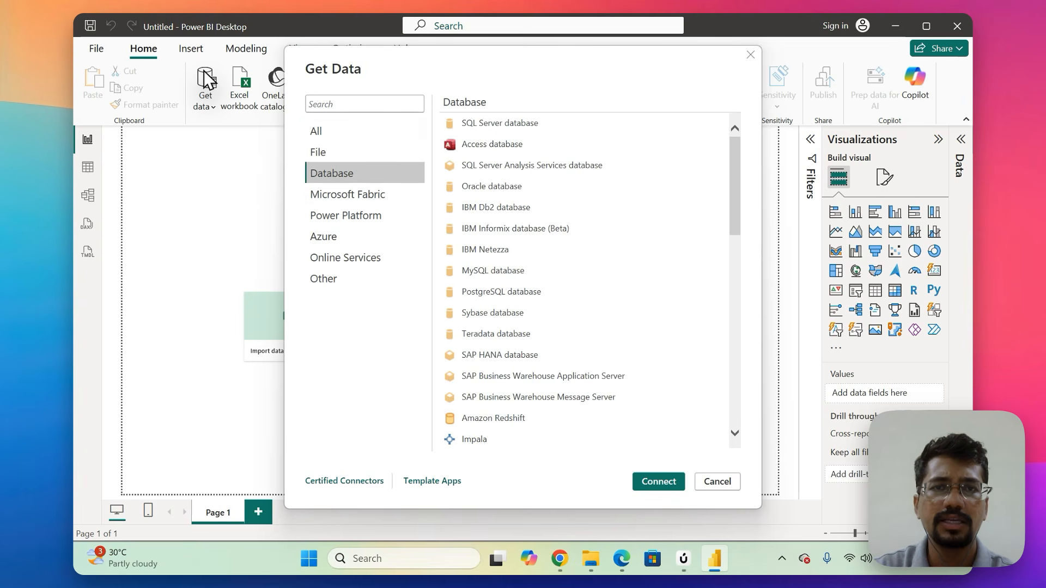
pyautogui.scroll(-4, 529, 229)
pyautogui.scroll(-2, 529, 262)
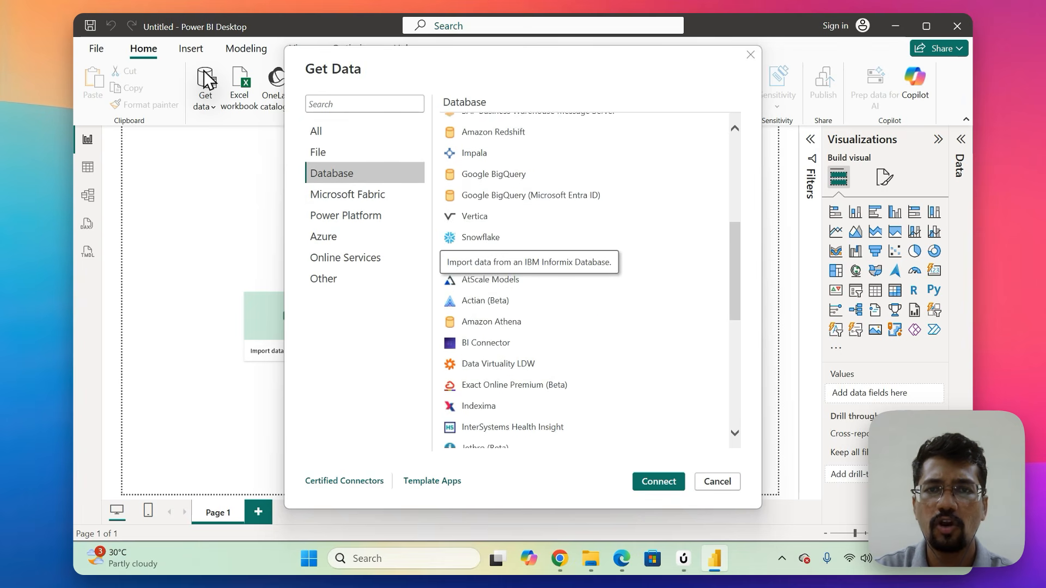
pyautogui.click(349, 236)
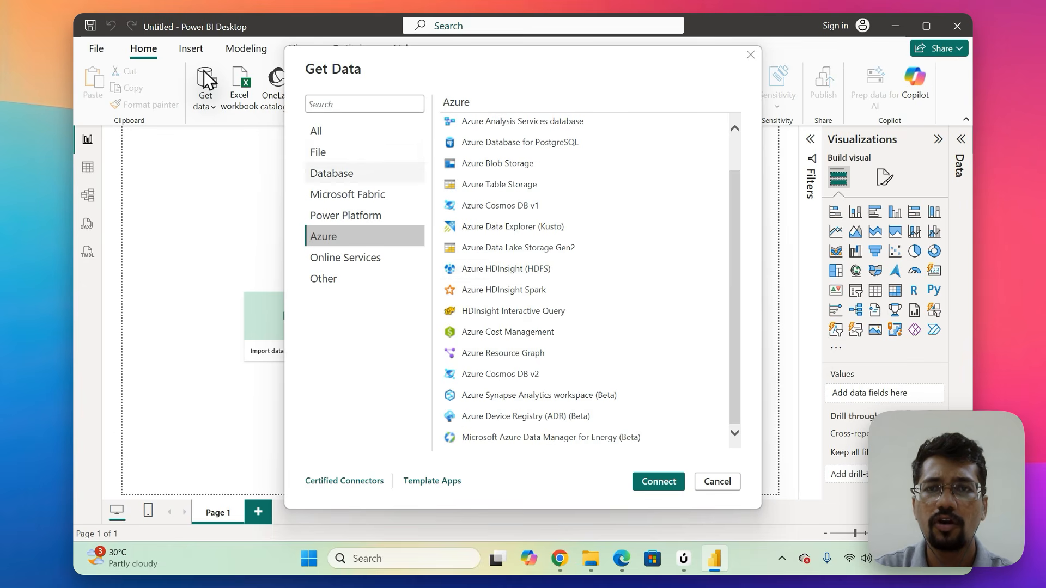
pyautogui.click(349, 152)
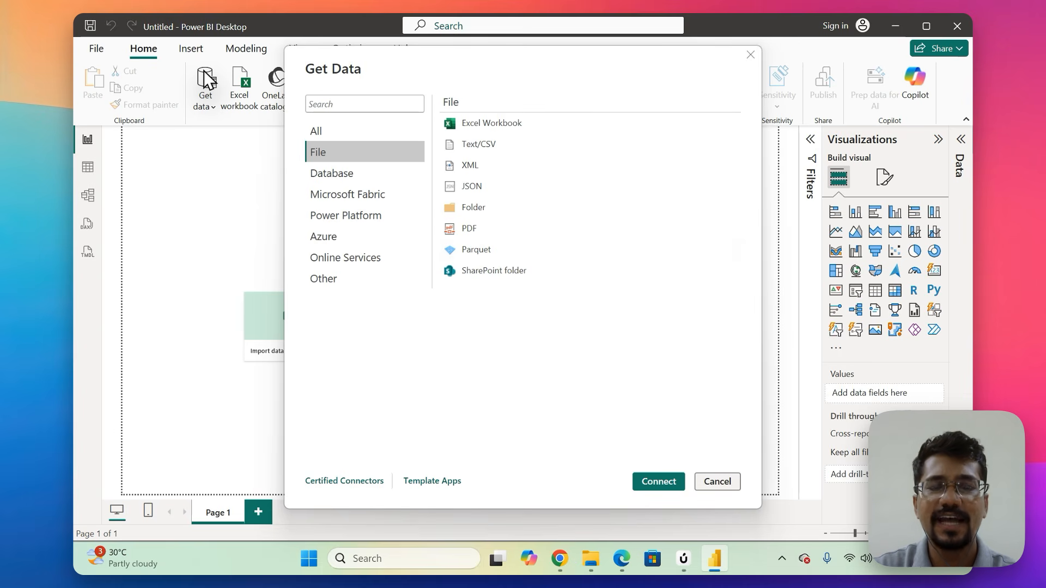
pyautogui.press('Escape')
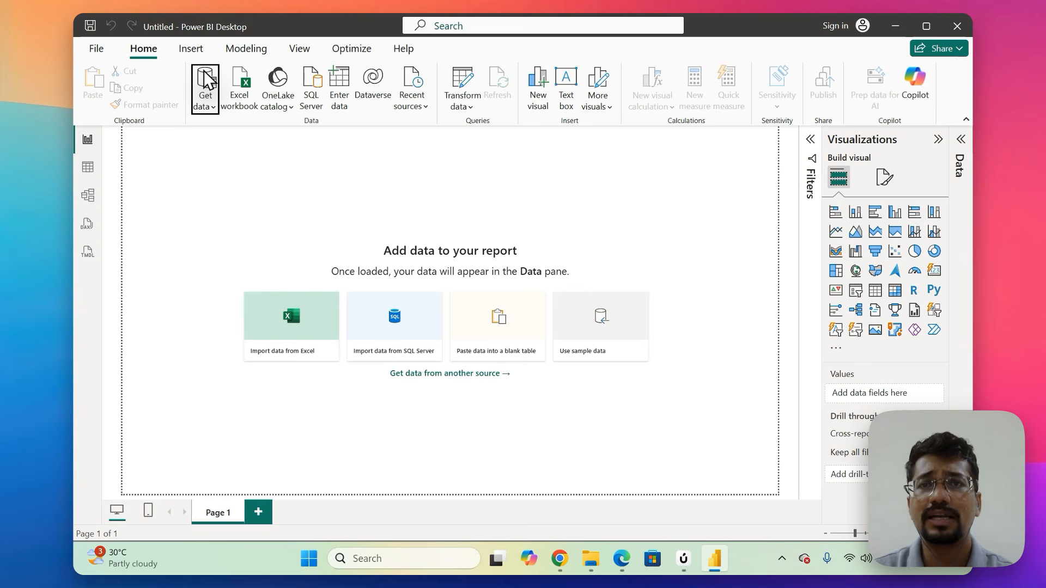
pyautogui.click(209, 81)
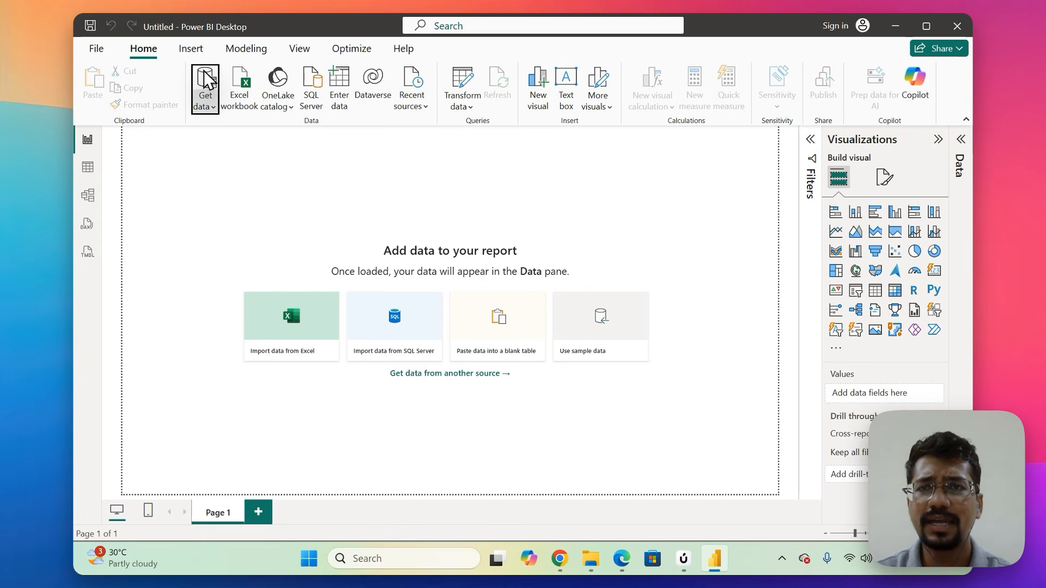
pyautogui.click(208, 82)
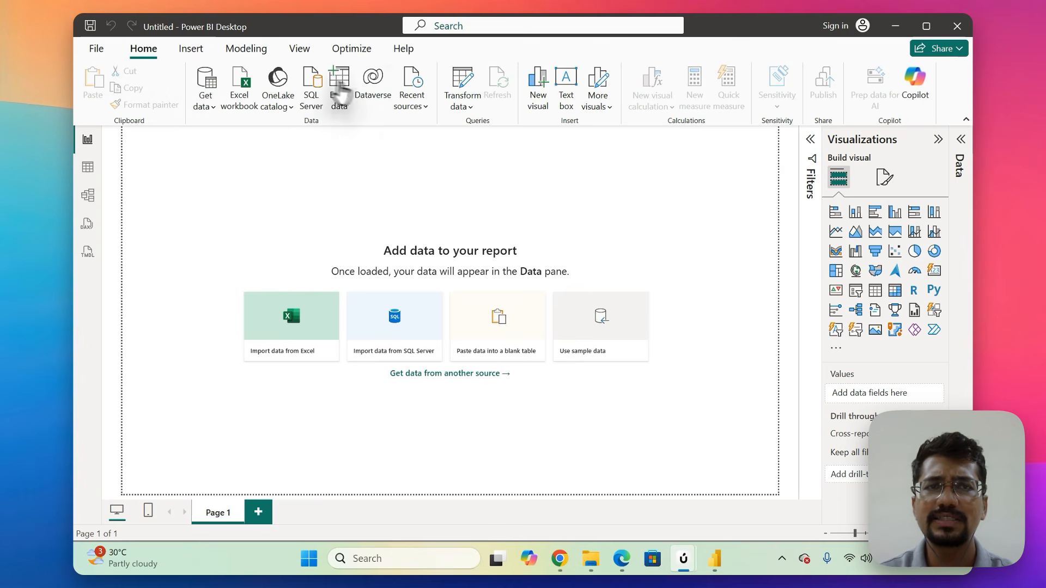
pyautogui.click(183, 50)
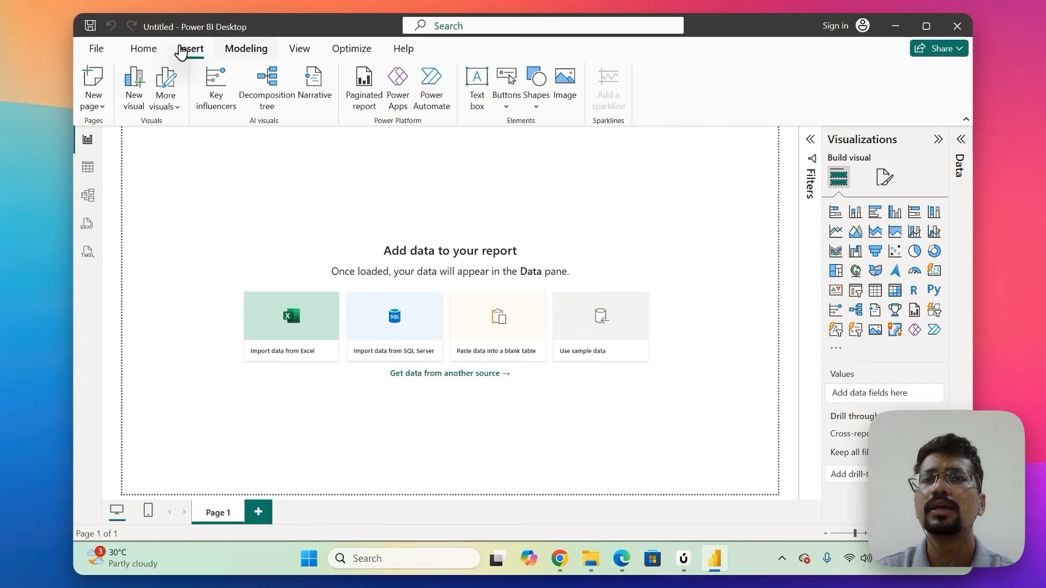
pyautogui.click(246, 49)
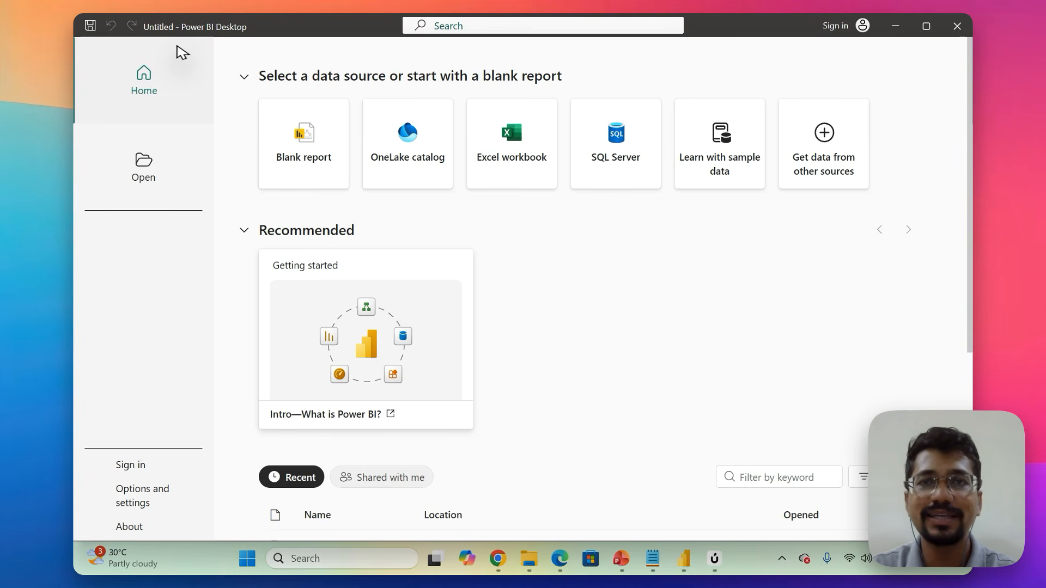
# Start a new blank report from the Power BI Desktop home screen.
pyautogui.click(304, 175)
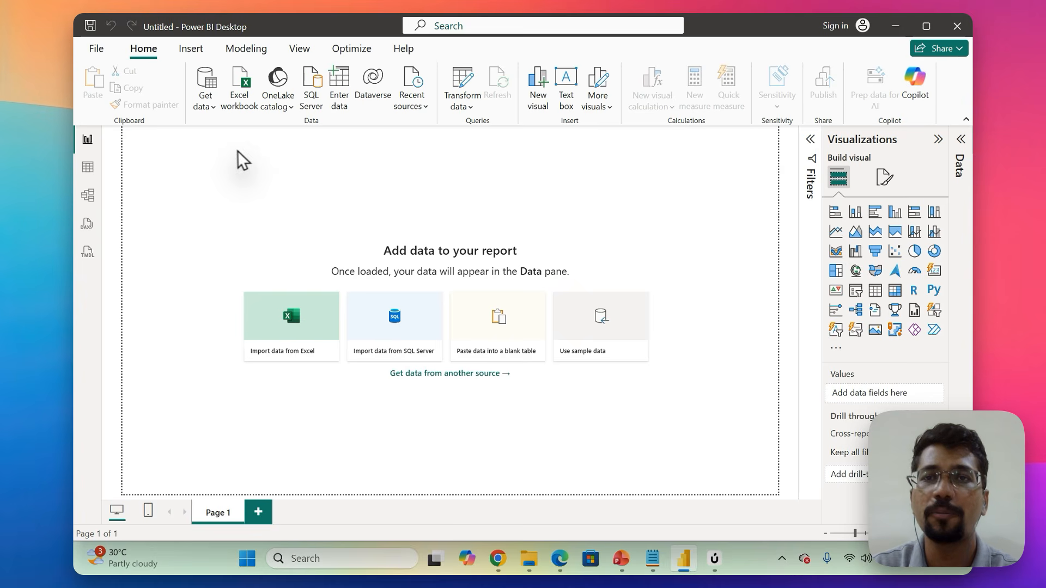
# Import data from the Employees Records Excel workbook and select its data sheet.
pyautogui.click(206, 116)
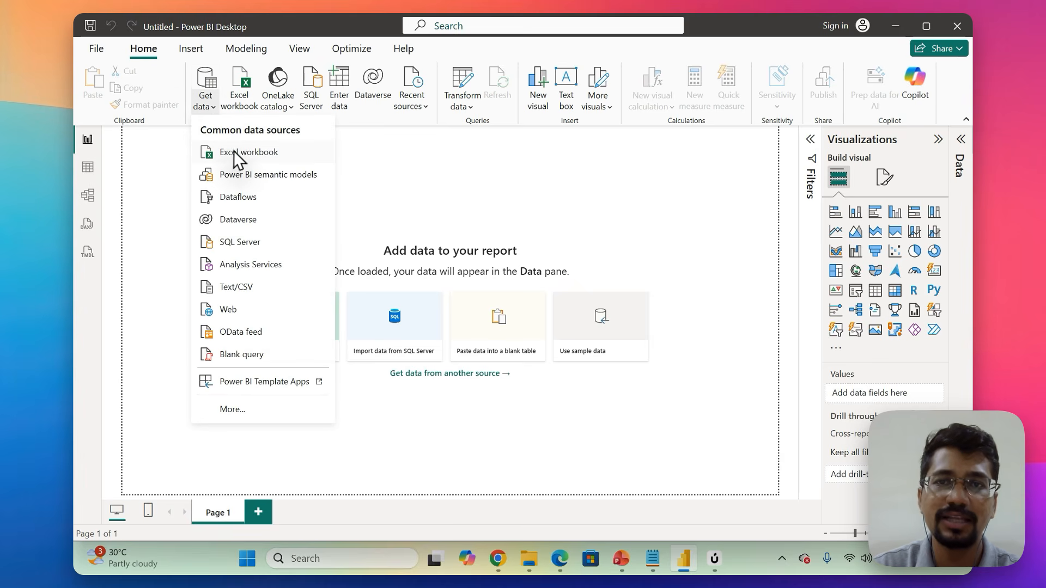
pyautogui.click(173, 193)
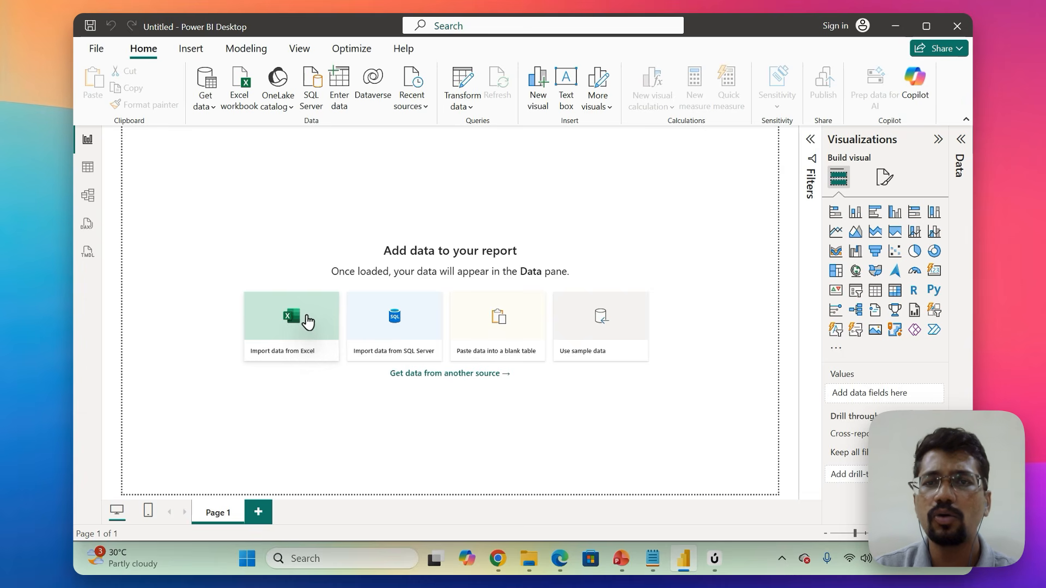
pyautogui.click(308, 323)
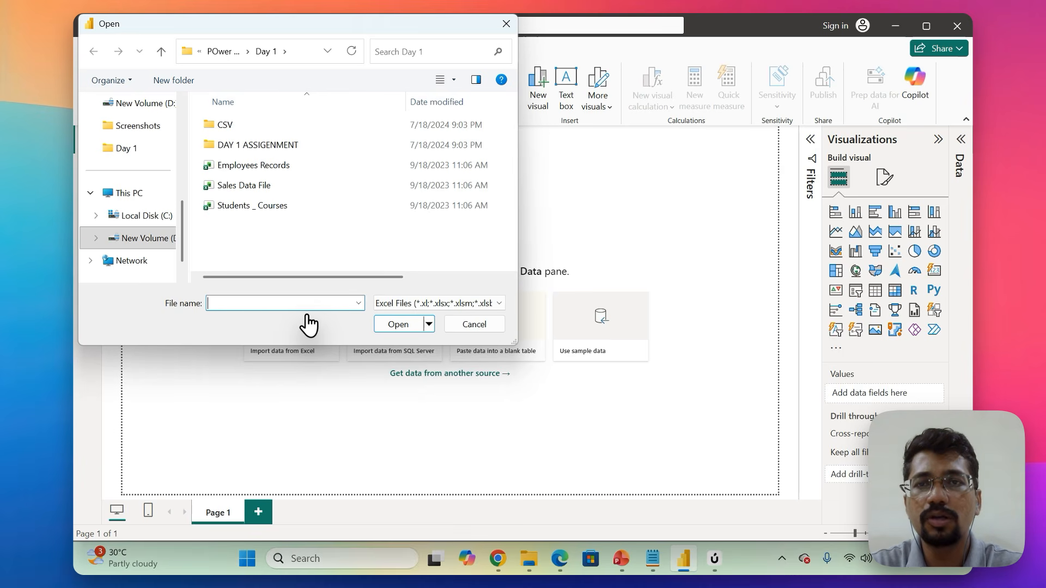
pyautogui.doubleClick(302, 171)
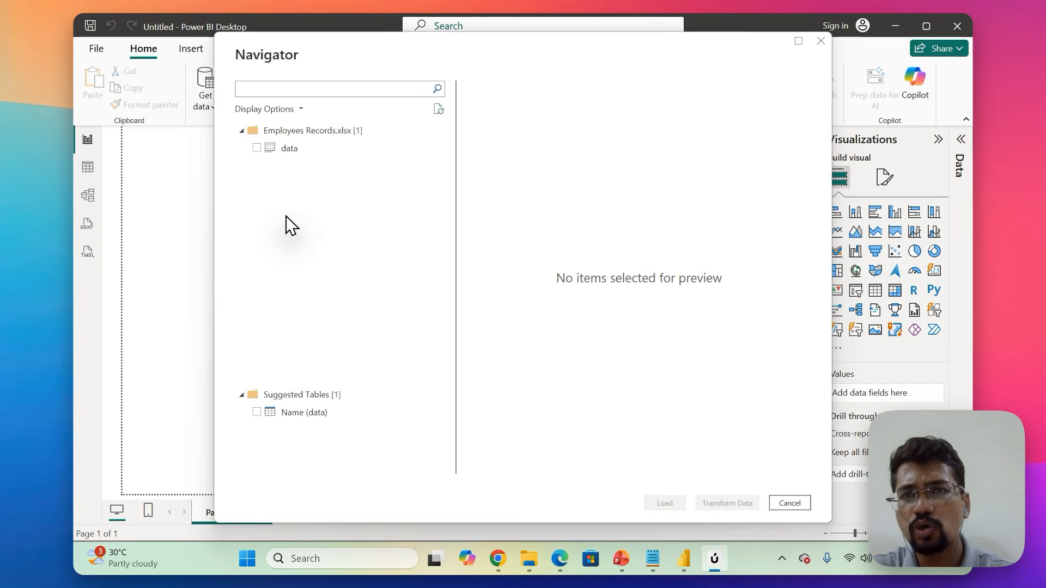
pyautogui.click(259, 152)
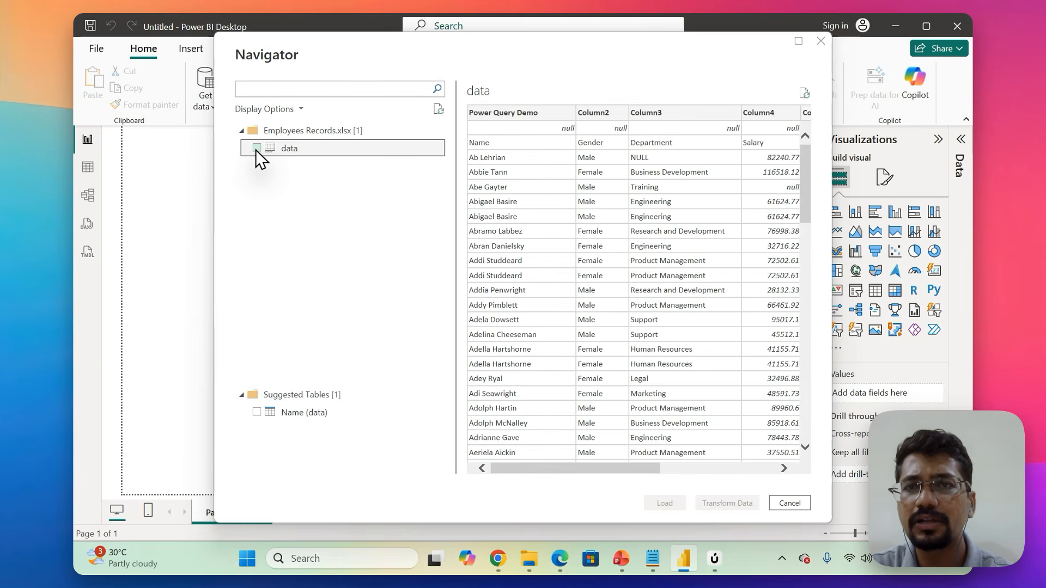
pyautogui.click(256, 148)
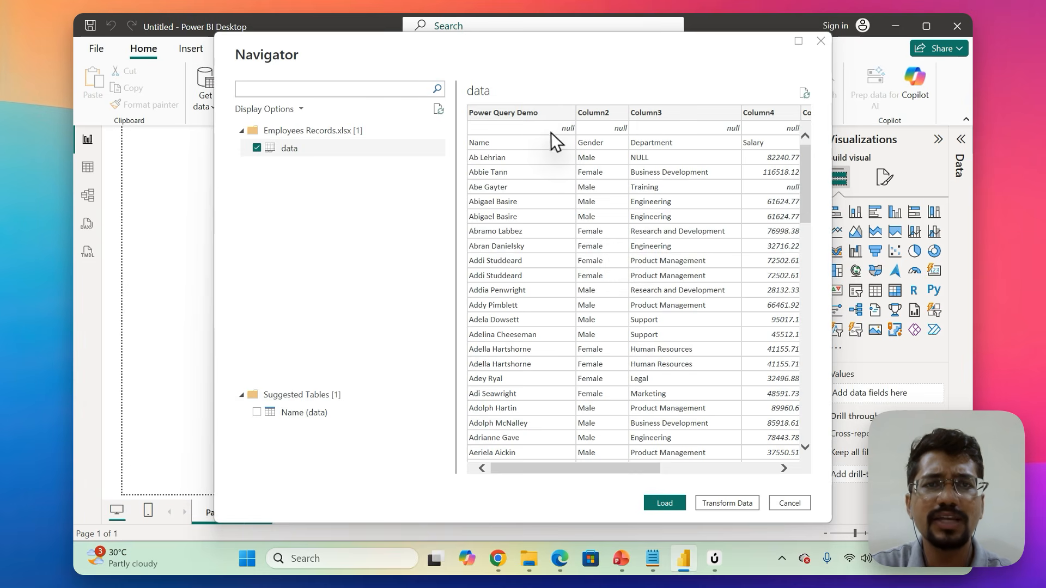
# Examine the data sheet preview across all its columns, comparing the column headers with the rows beneath them.
pyautogui.hscroll(3, 560, 128)
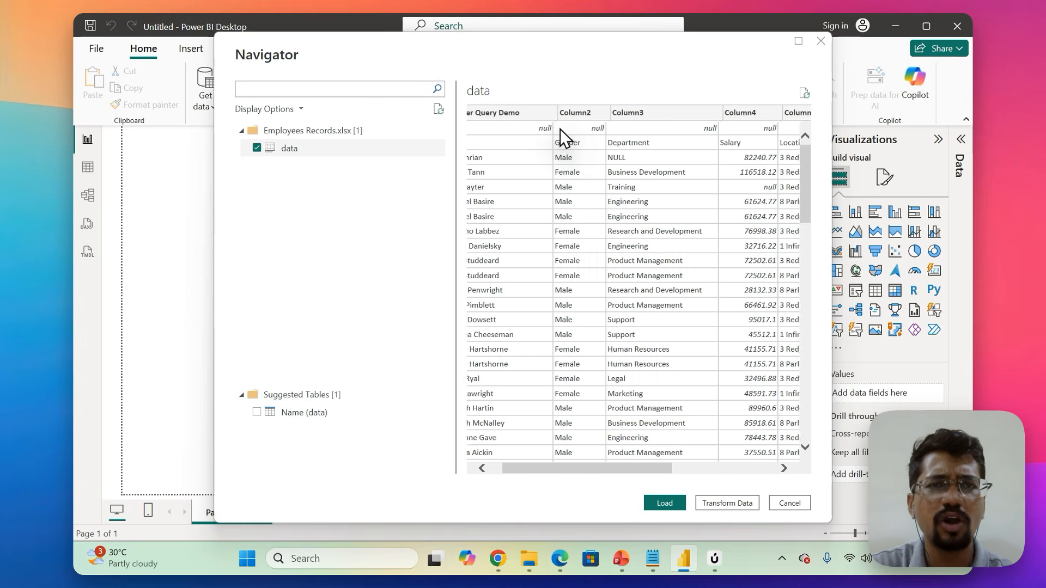
pyautogui.hscroll(-2, 563, 136)
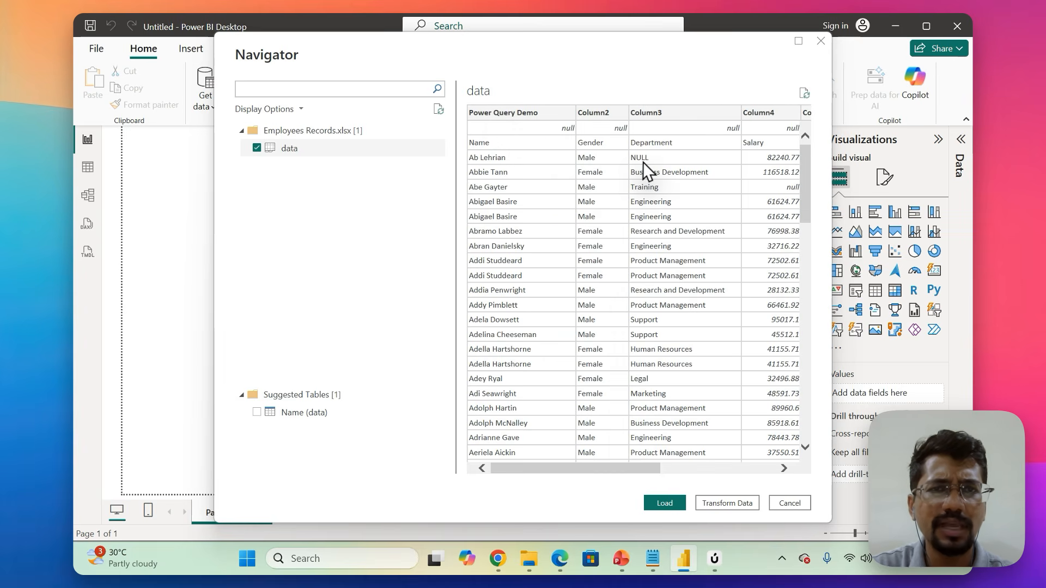
pyautogui.hscroll(1, 611, 151)
pyautogui.hscroll(3, 606, 151)
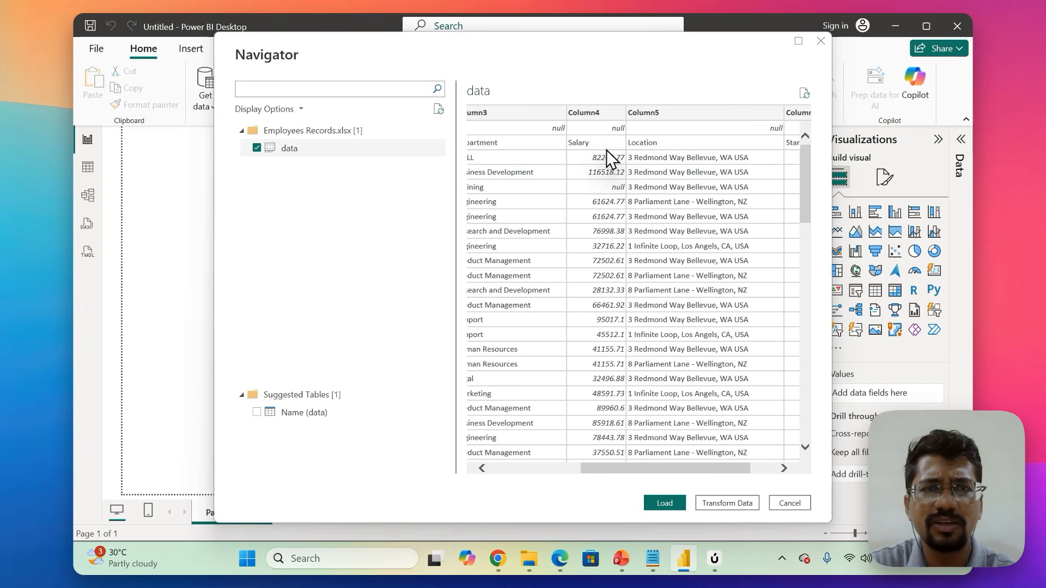
pyautogui.hscroll(-4, 606, 150)
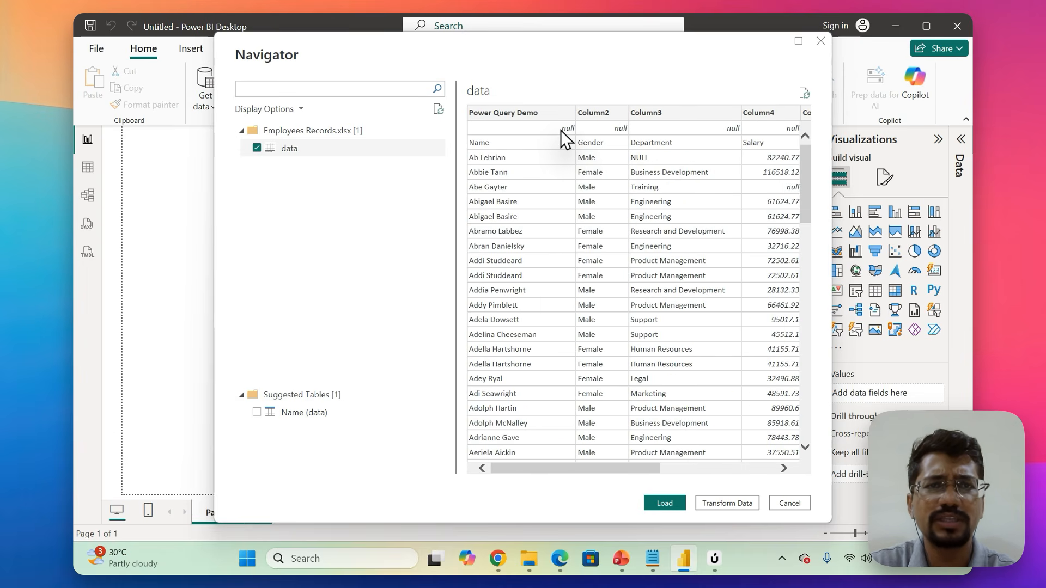
pyautogui.hscroll(3, 561, 129)
pyautogui.hscroll(-3, 560, 130)
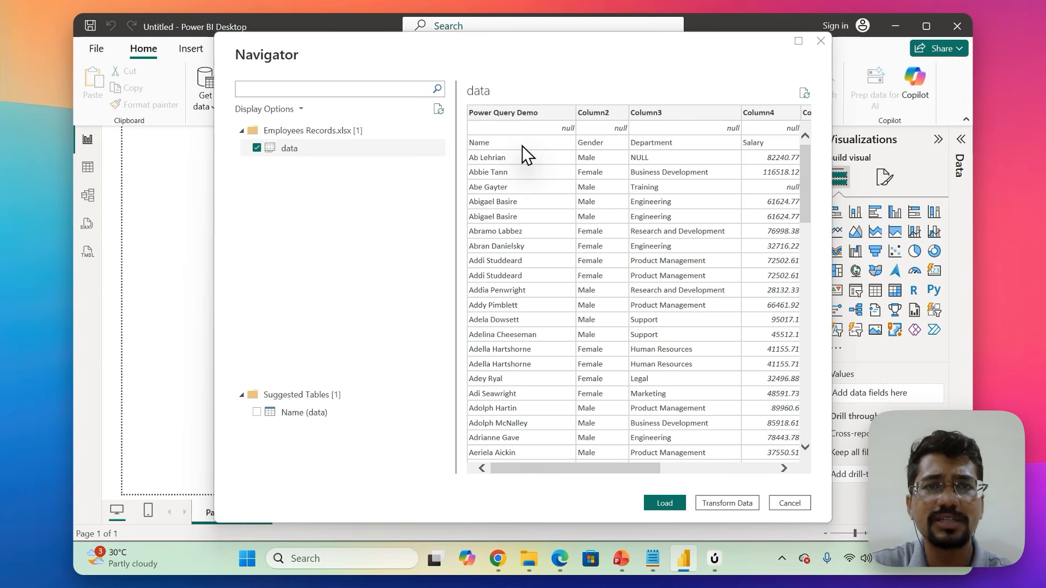
pyautogui.hscroll(3, 590, 147)
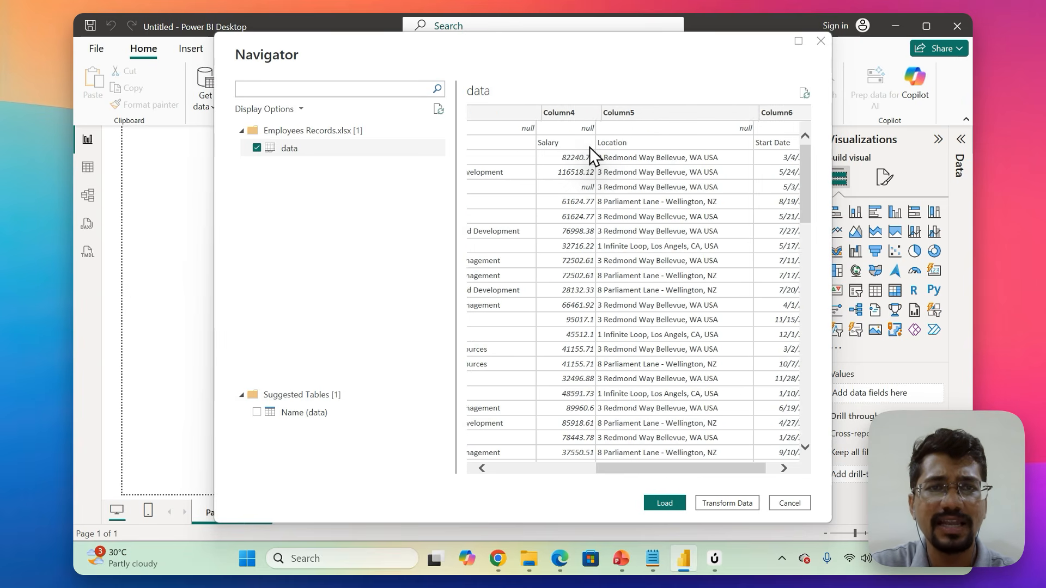
pyautogui.hscroll(-3, 589, 147)
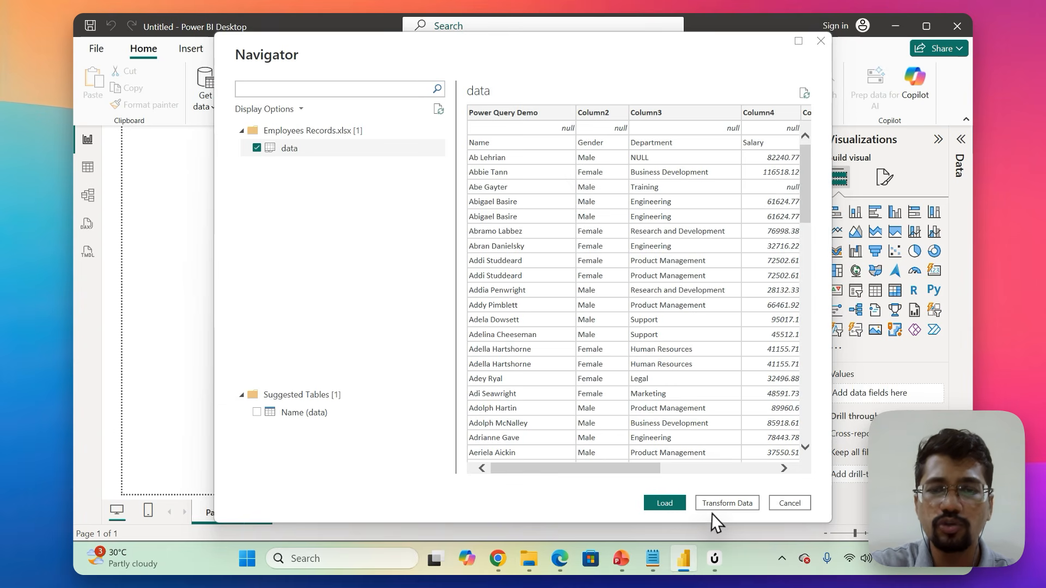
# Load the selected data sheet into the report and expand the data table's field list.
pyautogui.moveTo(752, 485)
pyautogui.mouseDown()
pyautogui.moveTo(695, 484)
pyautogui.moveTo(710, 524)
pyautogui.moveTo(769, 496)
pyautogui.moveTo(747, 484)
pyautogui.mouseUp()
pyautogui.press('Escape')
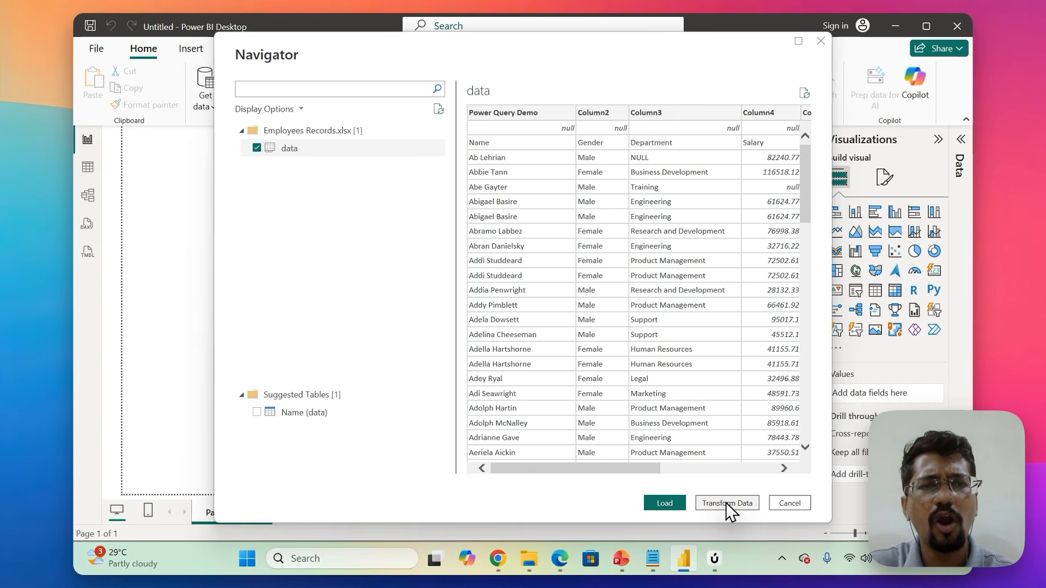
pyautogui.click(664, 503)
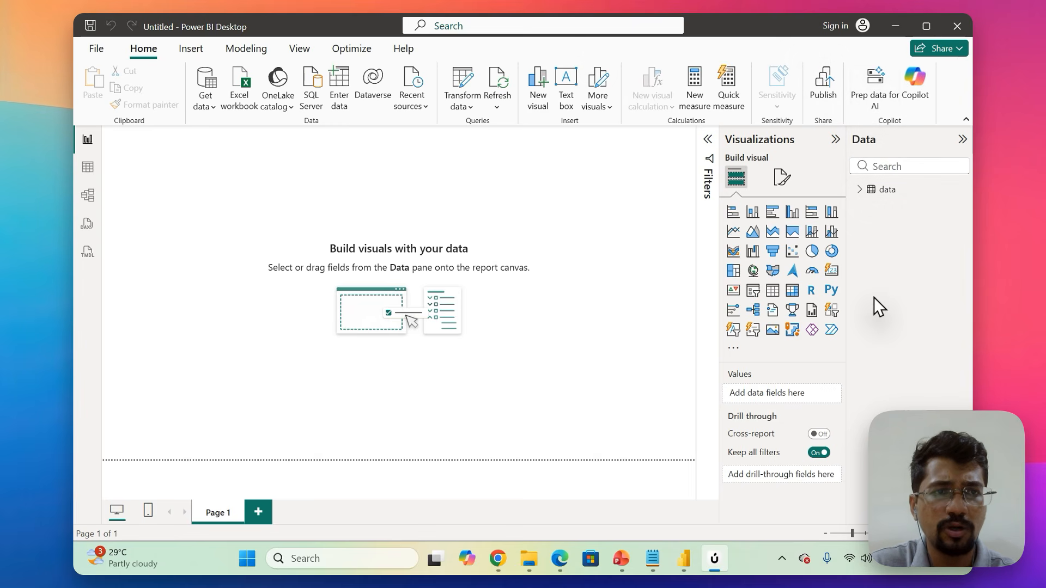
pyautogui.click(859, 189)
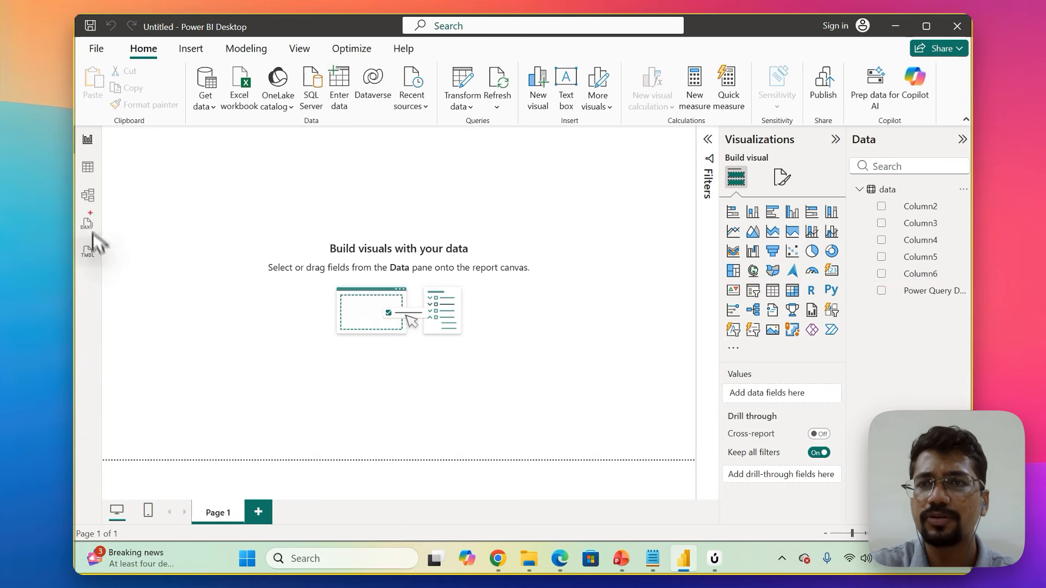
# Review the loaded data in Table view and Model view, and return to Report view.
pyautogui.moveTo(87, 129)
pyautogui.mouseDown()
pyautogui.moveTo(82, 278)
pyautogui.moveTo(121, 167)
pyautogui.moveTo(86, 128)
pyautogui.mouseUp()
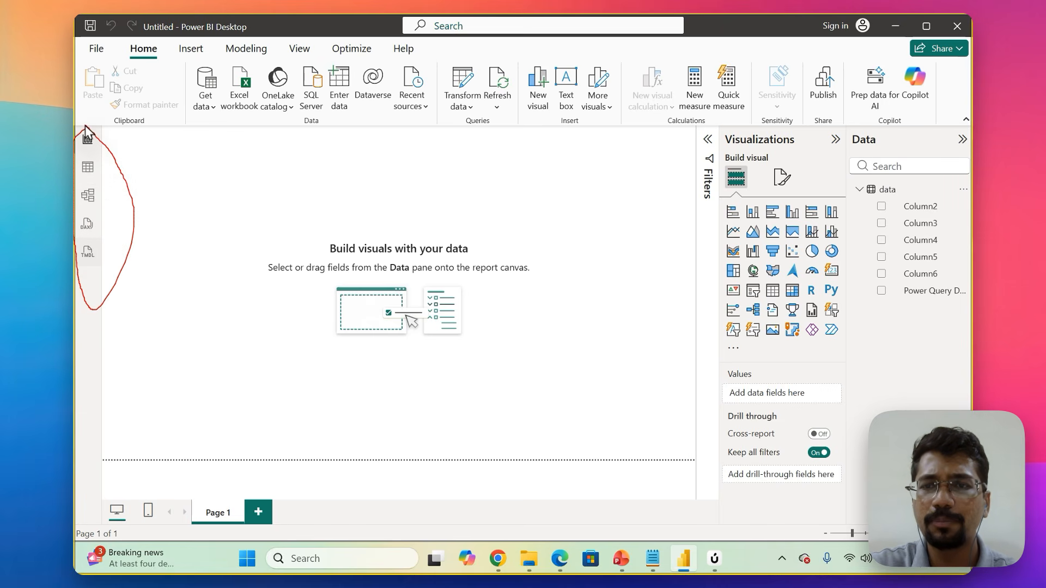
pyautogui.press('Escape')
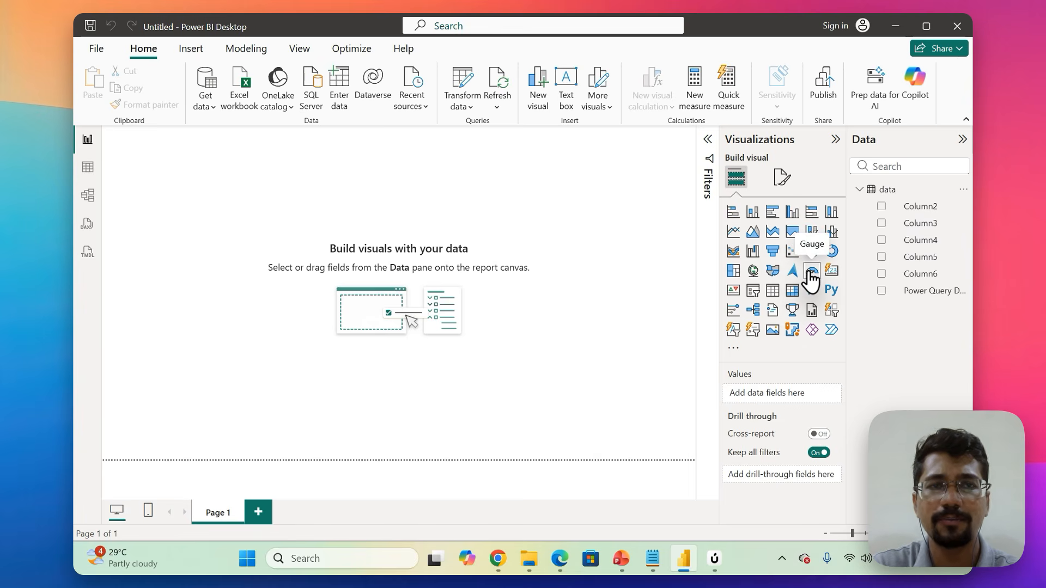
pyautogui.click(87, 174)
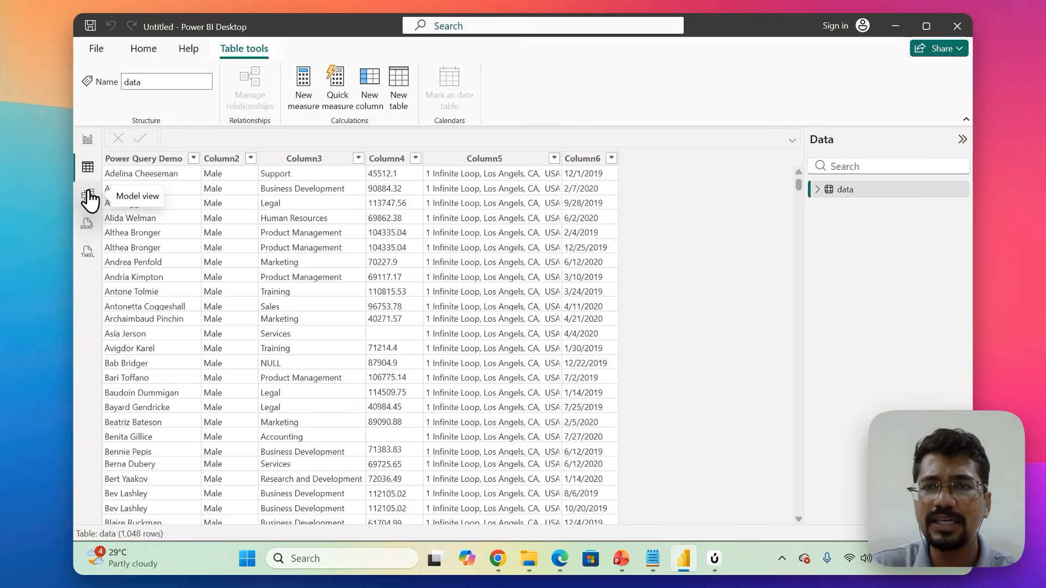
pyautogui.click(89, 197)
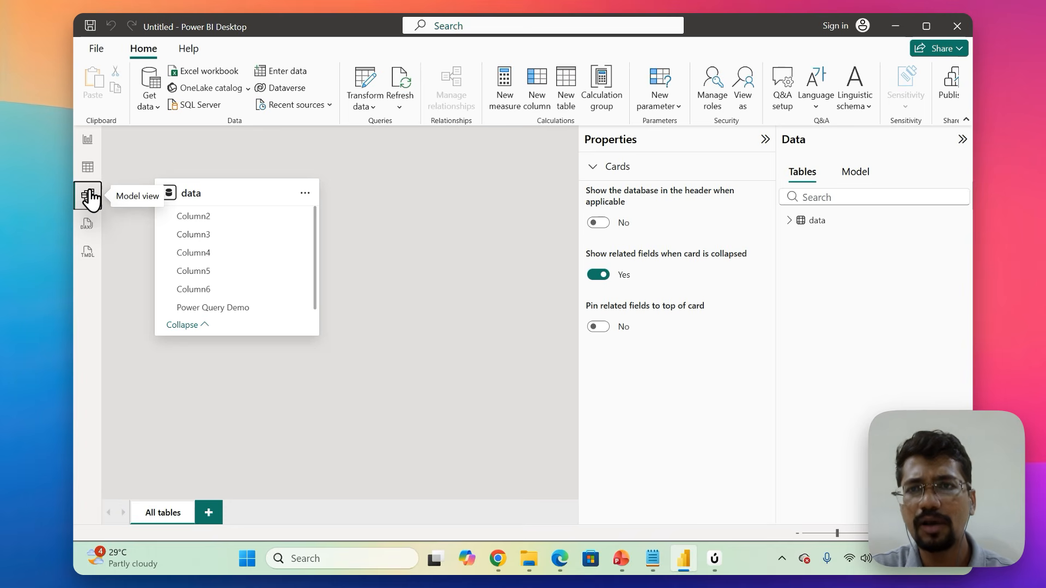
pyautogui.click(87, 141)
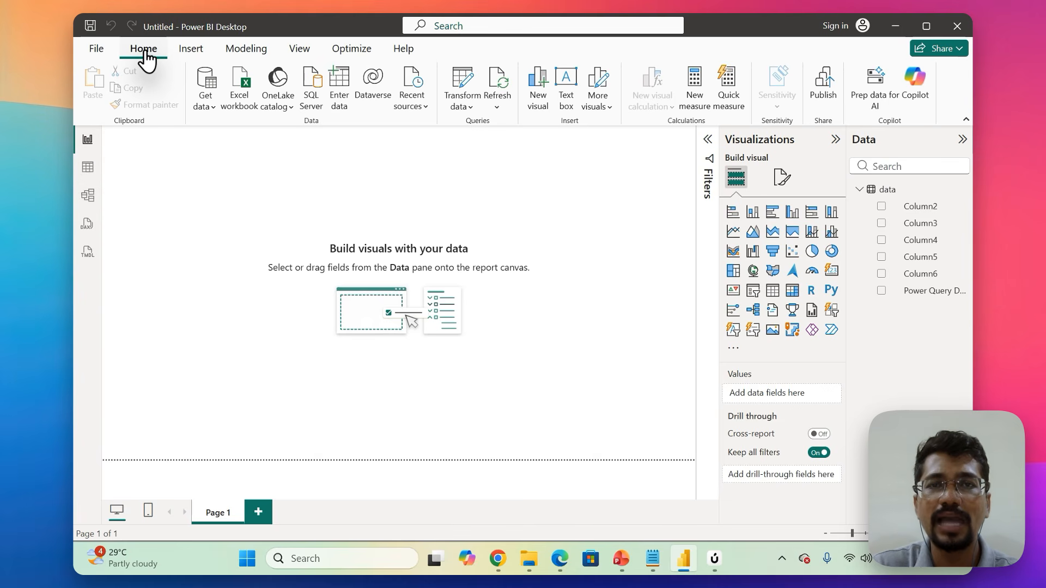
# Open the data query in the Power Query Editor through Transform data.
pyautogui.click(469, 108)
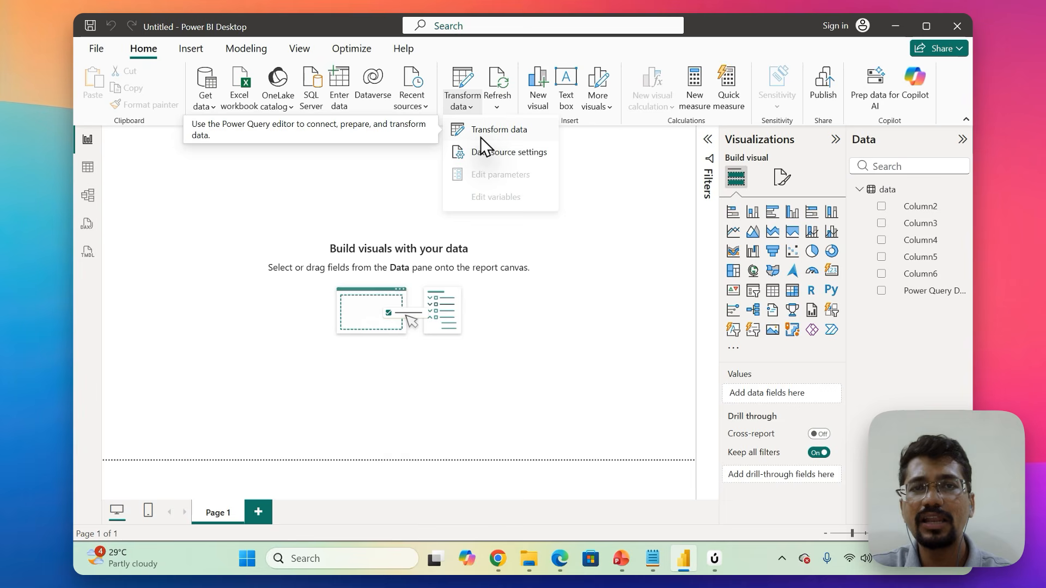
pyautogui.click(501, 130)
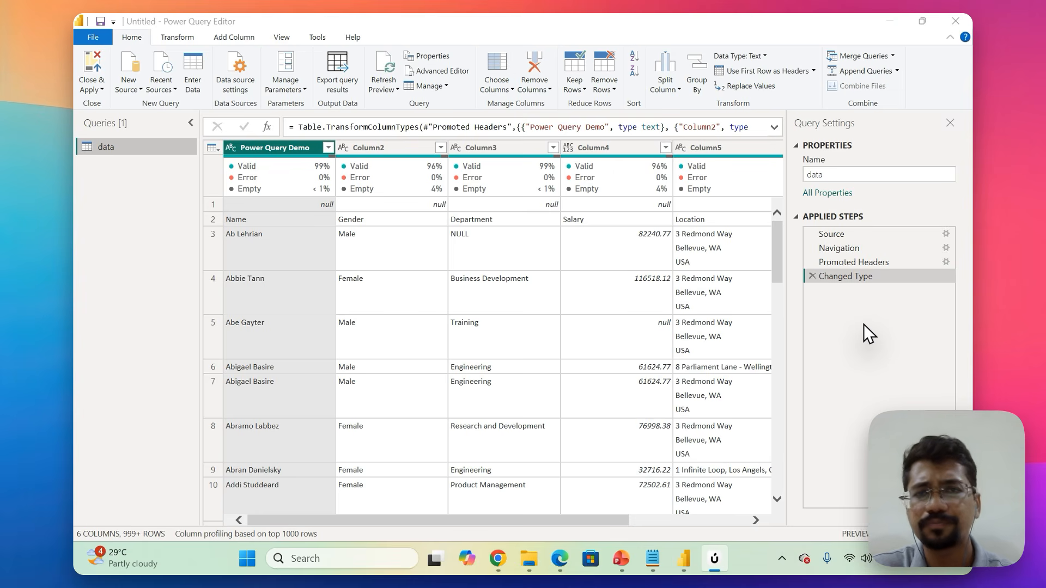
pyautogui.click(170, 297)
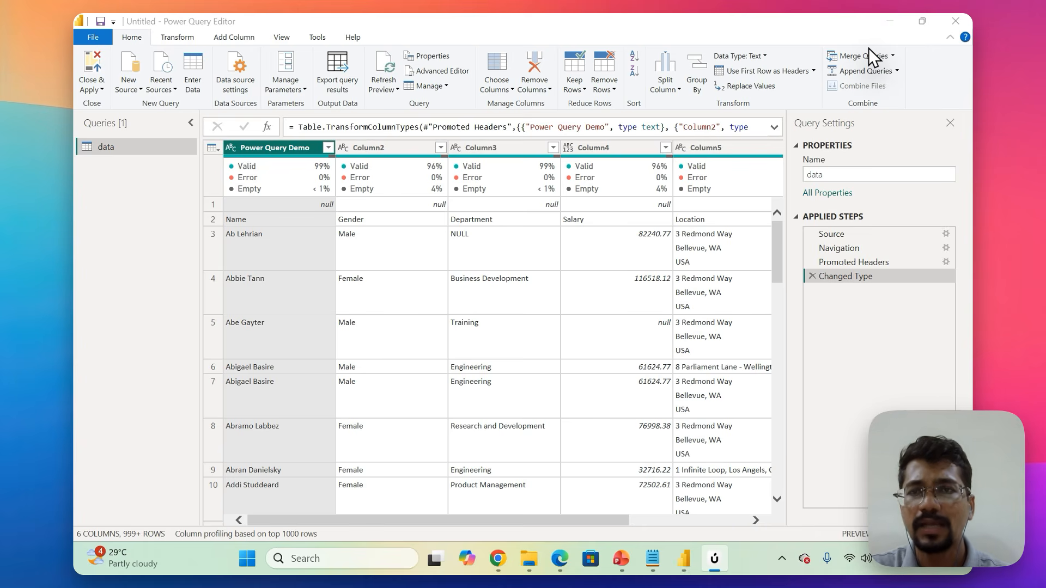
# Review the data type options for the Power Query Demo column and Column4 without changing either type.
pyautogui.moveTo(245, 165)
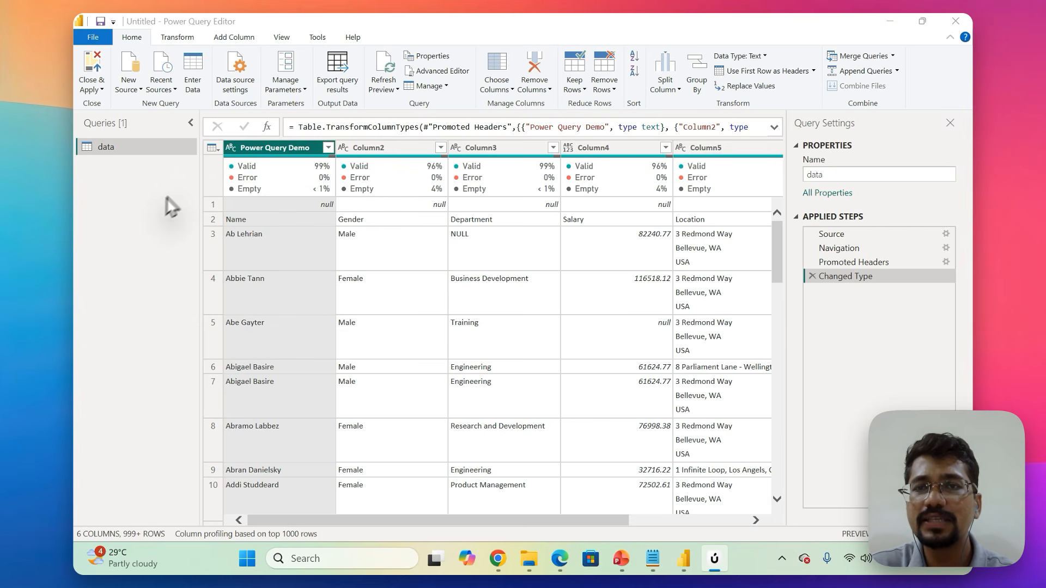
pyautogui.click(231, 147)
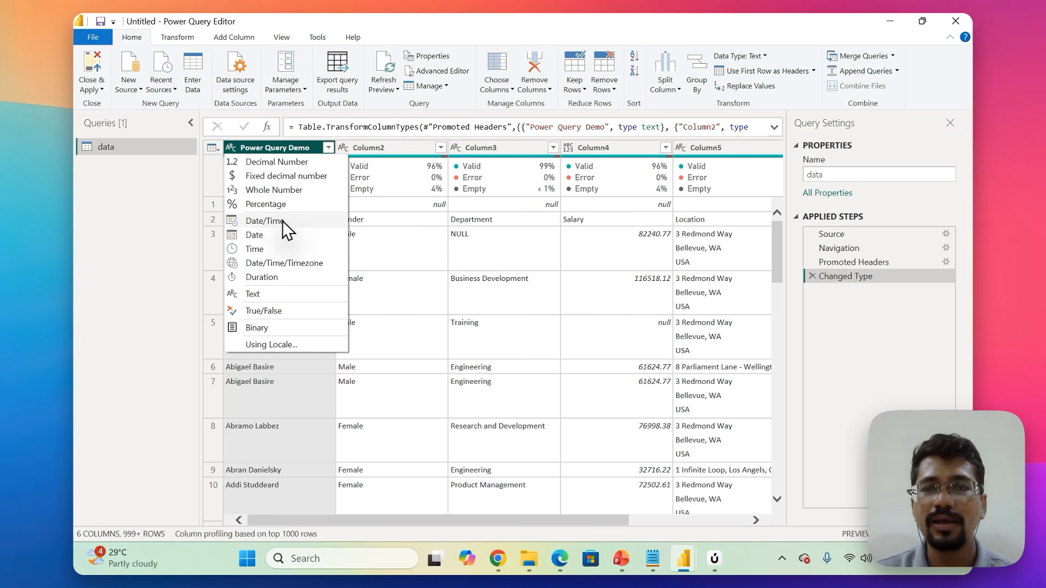
pyautogui.click(273, 435)
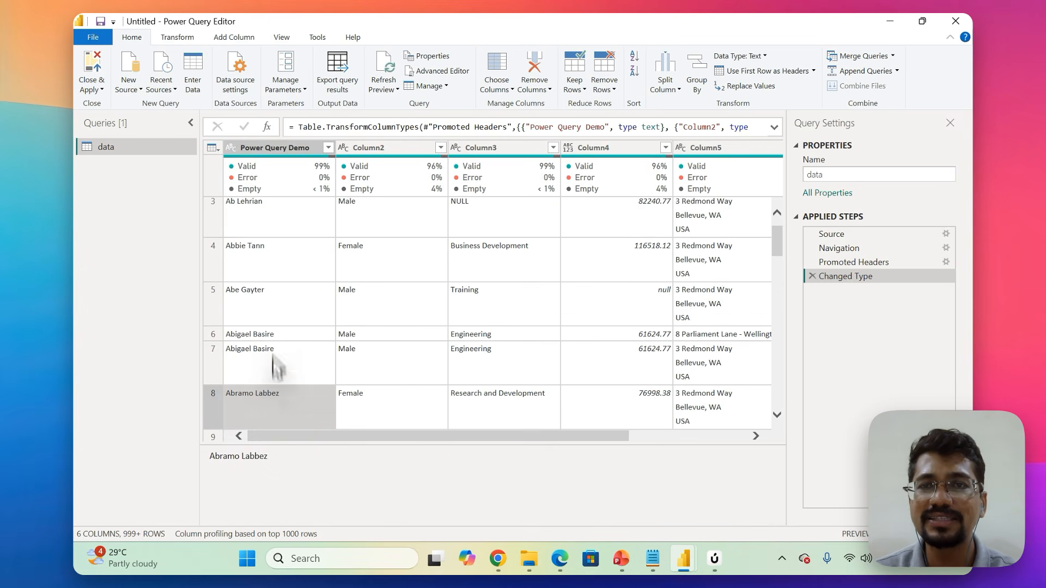
pyautogui.scroll(2, 271, 275)
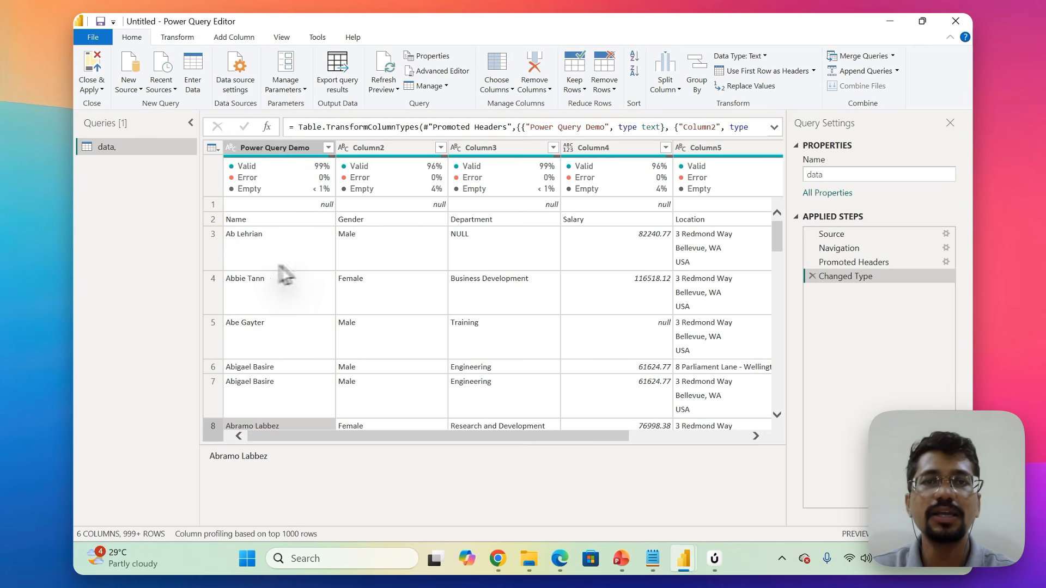
pyautogui.click(569, 148)
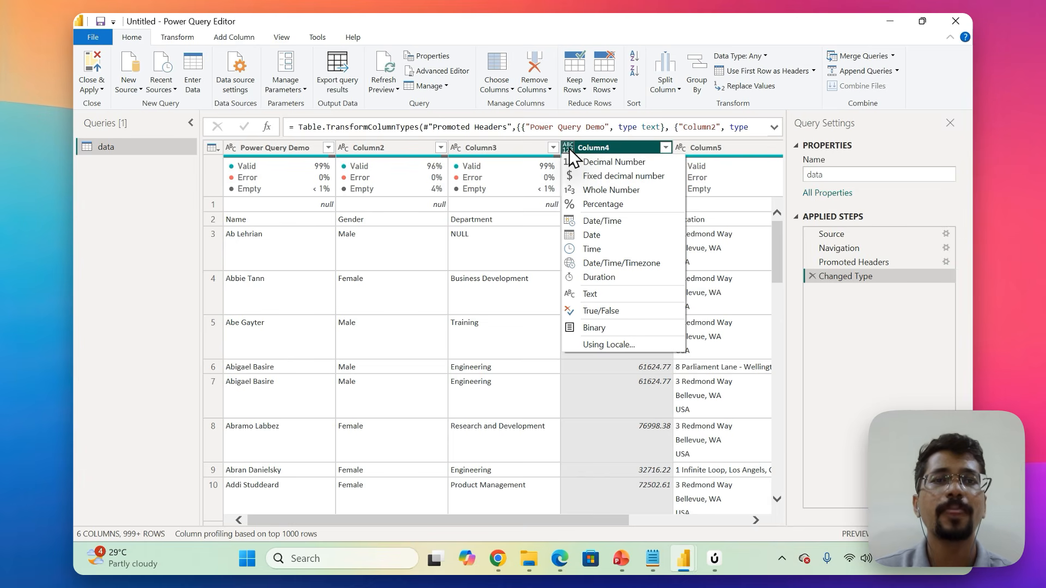
pyautogui.click(811, 352)
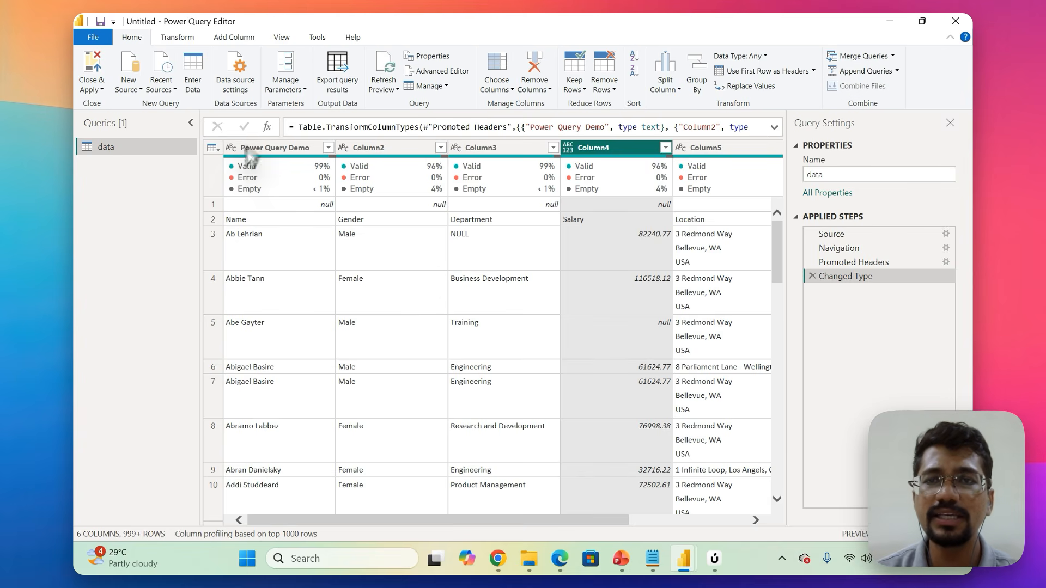
# Check the quality statistics above the columns and turn off the Column quality display.
pyautogui.moveTo(238, 180)
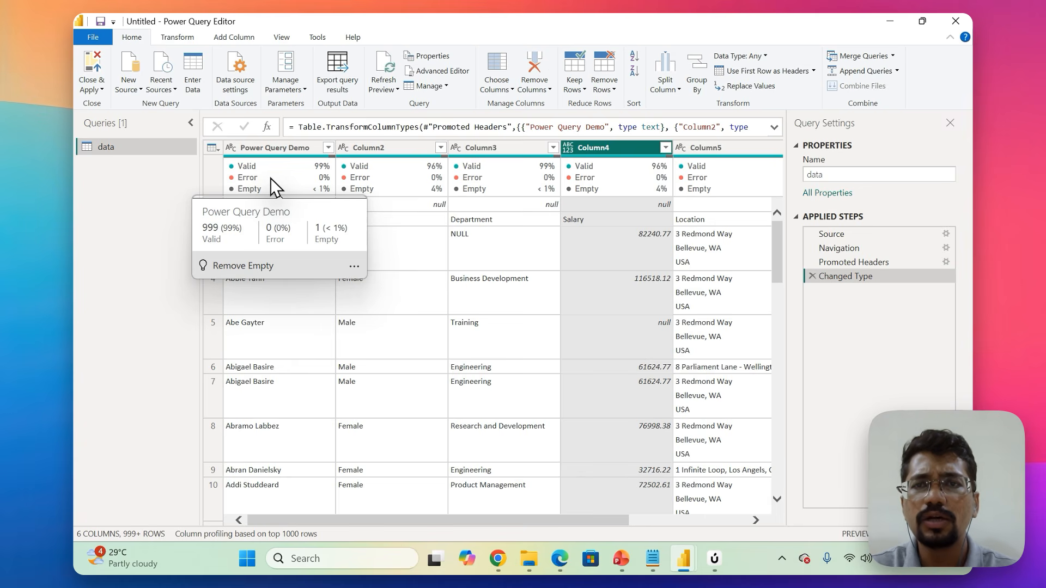
pyautogui.click(281, 38)
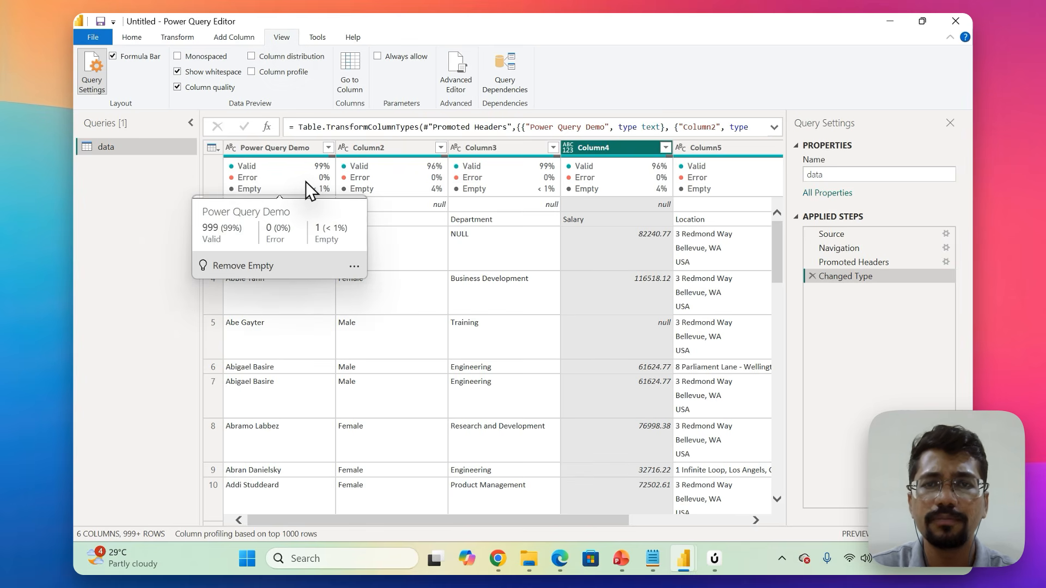
pyautogui.moveTo(407, 180)
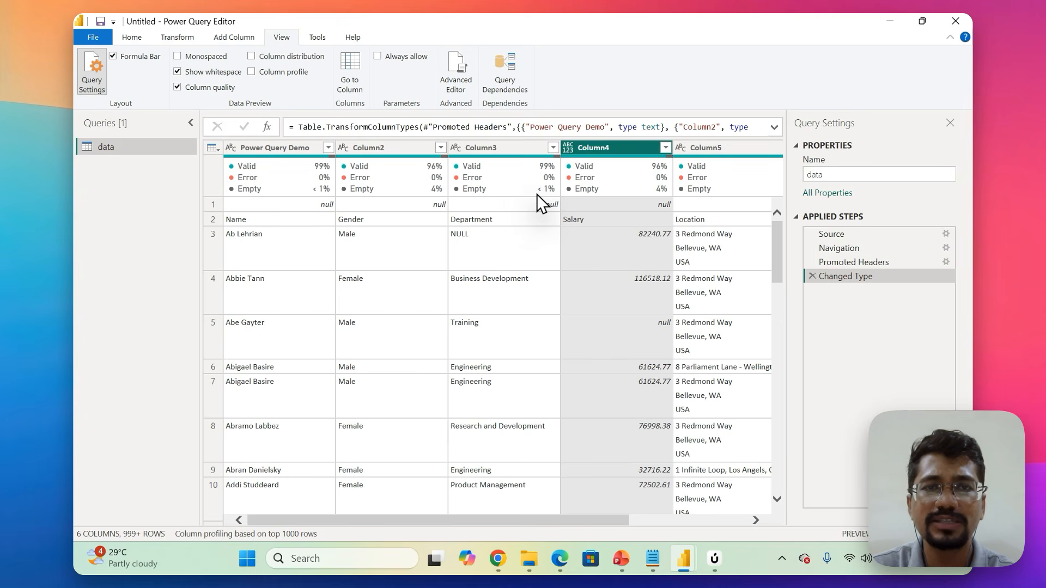
pyautogui.moveTo(645, 192)
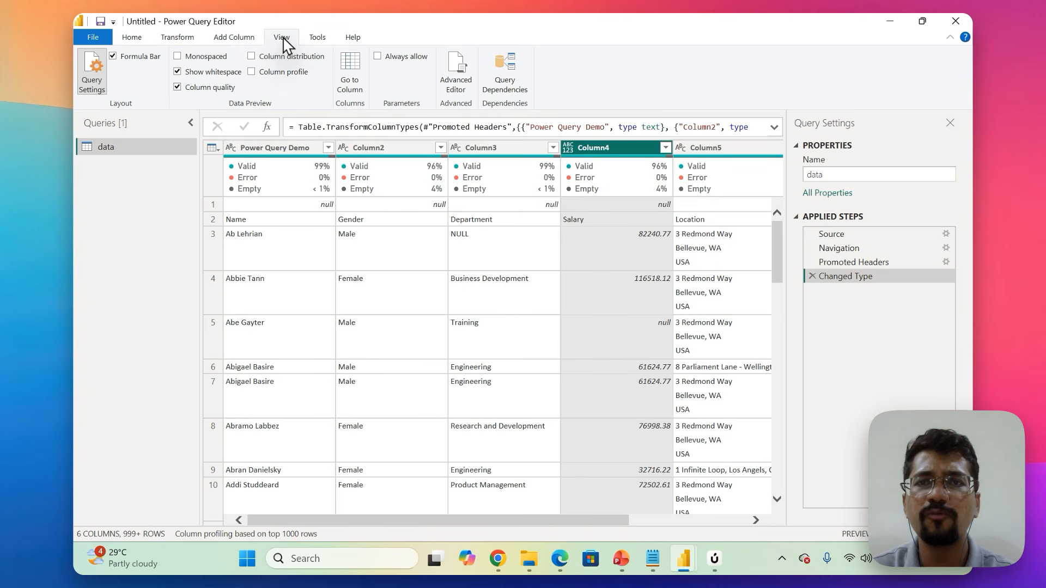
pyautogui.click(178, 87)
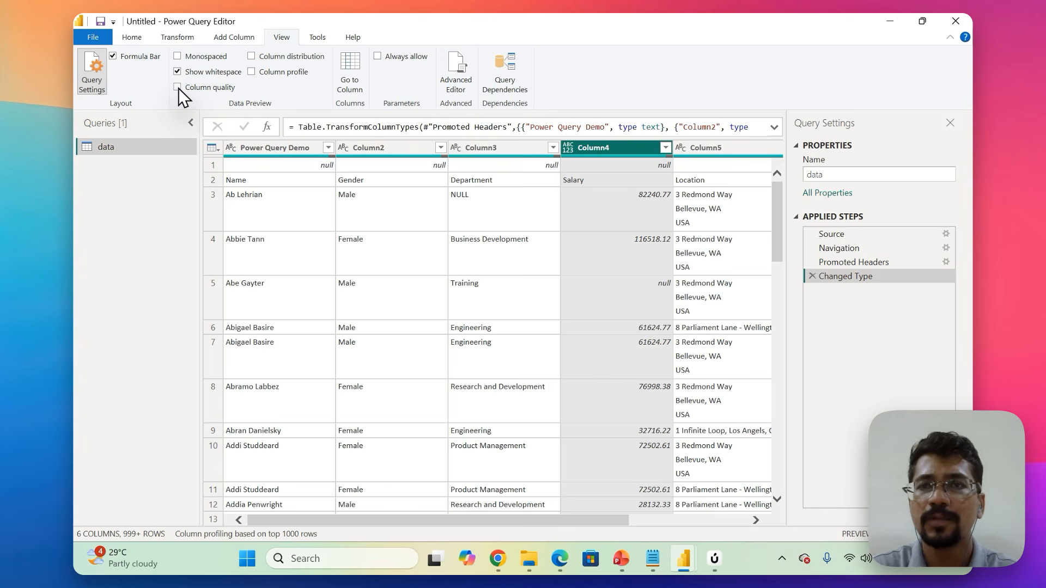
# Turn the Column quality display back on above the data preview.
pyautogui.click(178, 87)
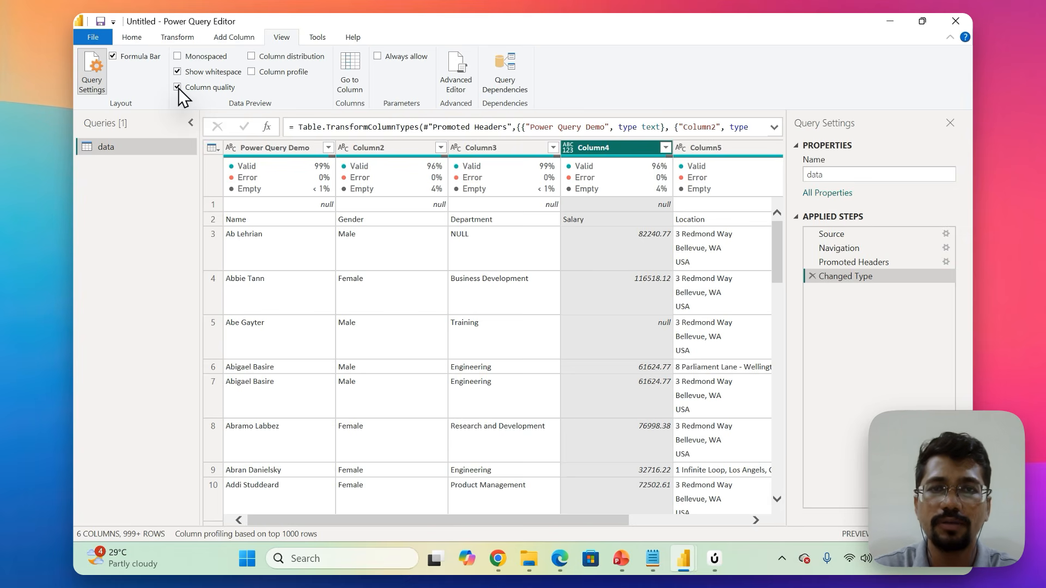
pyautogui.click(131, 36)
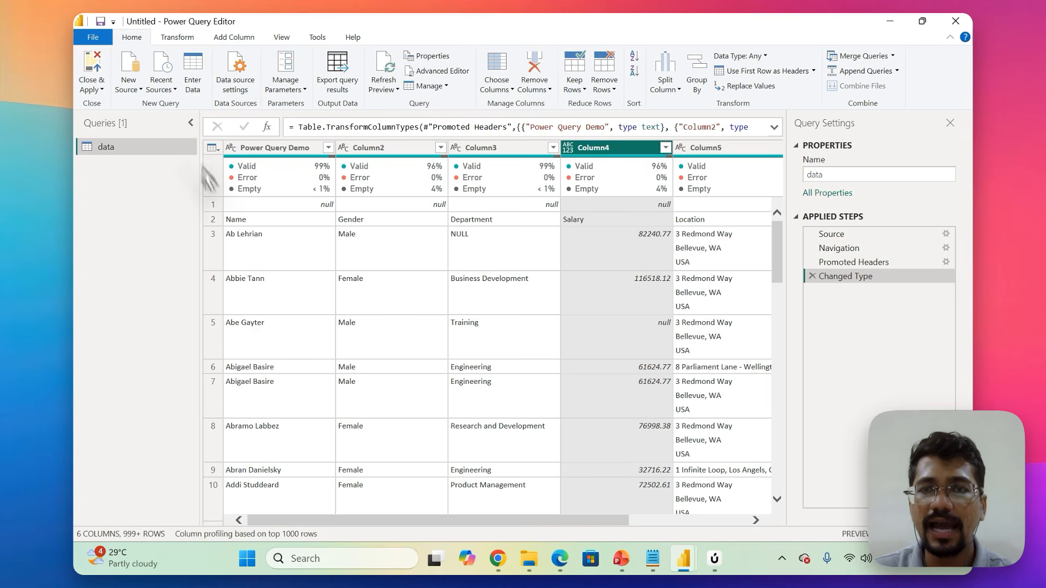
# Try removing the top 1 row from the data query, and delete the resulting applied step.
pyautogui.click(212, 205)
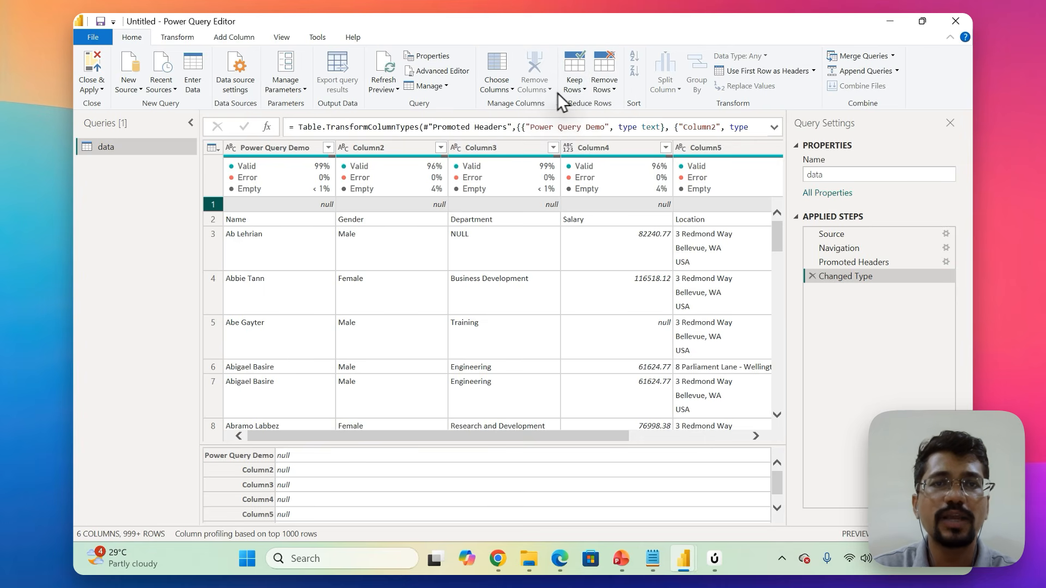
pyautogui.click(608, 92)
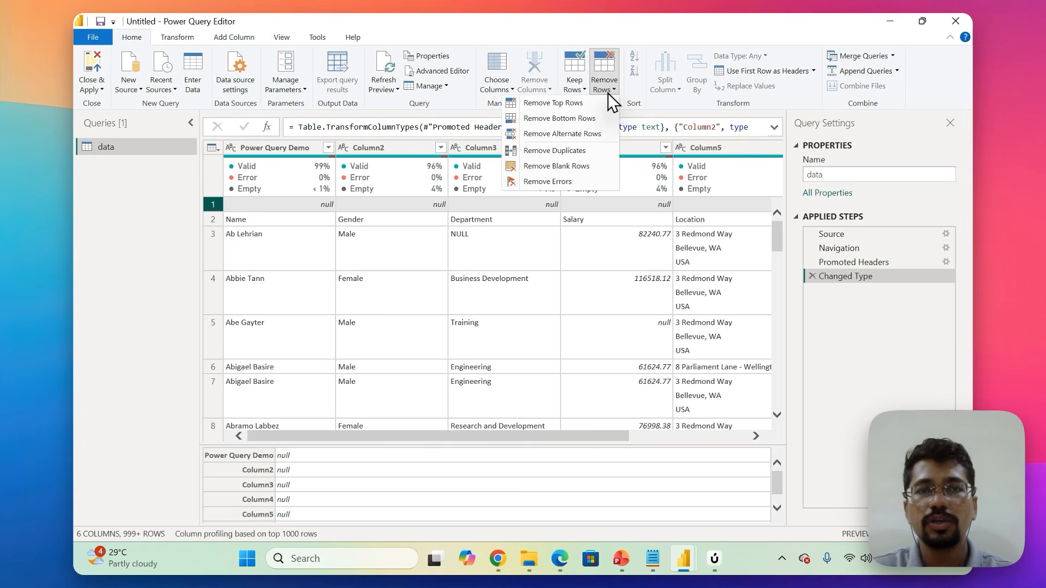
pyautogui.click(564, 103)
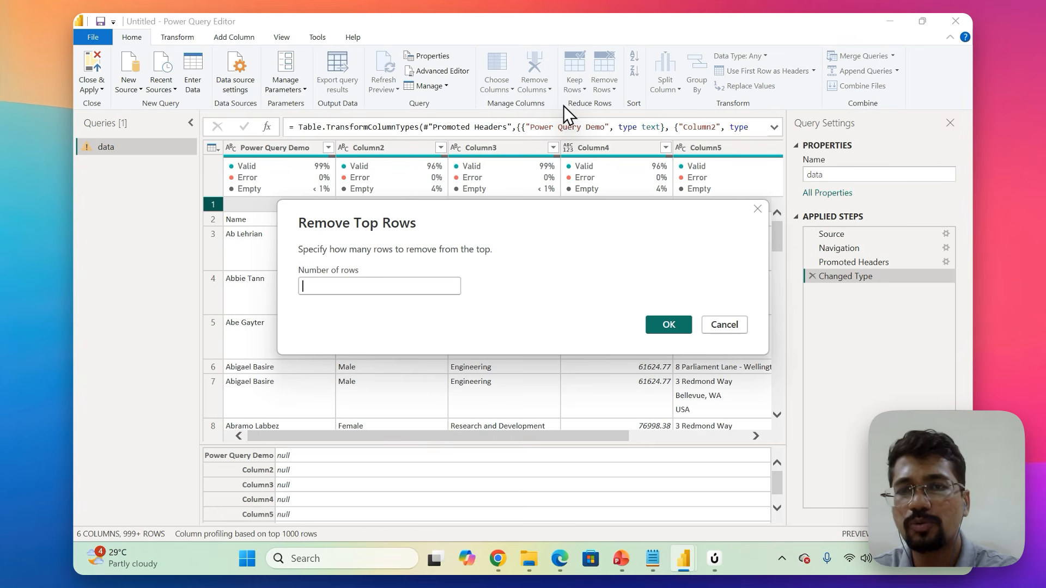
pyautogui.write('1')
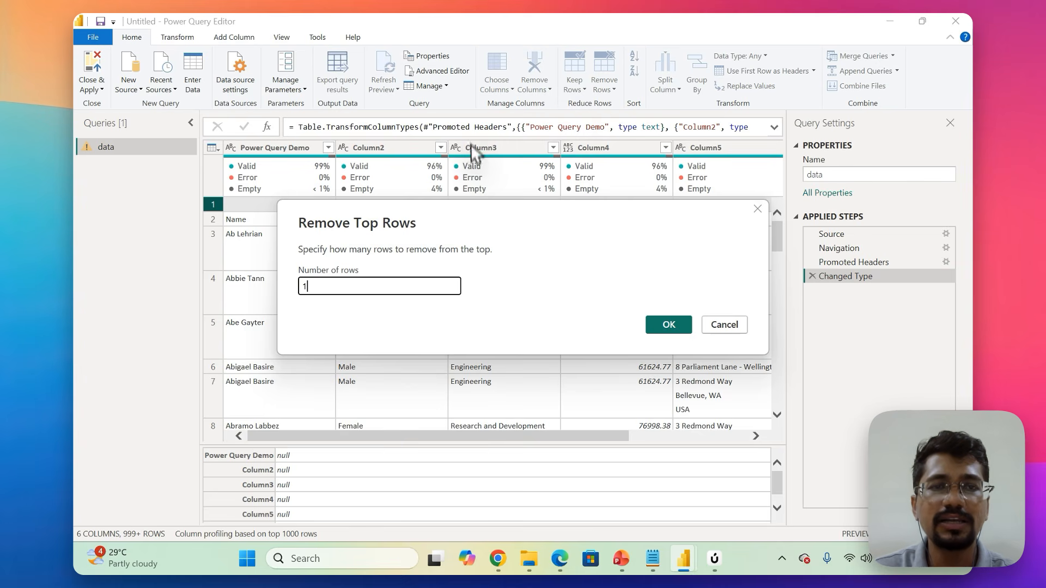
pyautogui.click(669, 325)
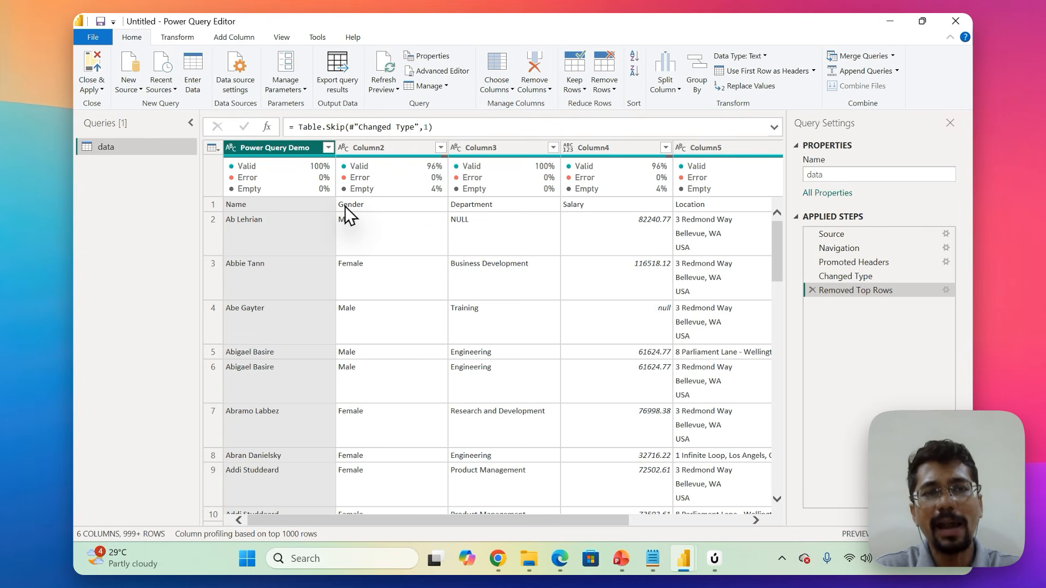
pyautogui.click(812, 290)
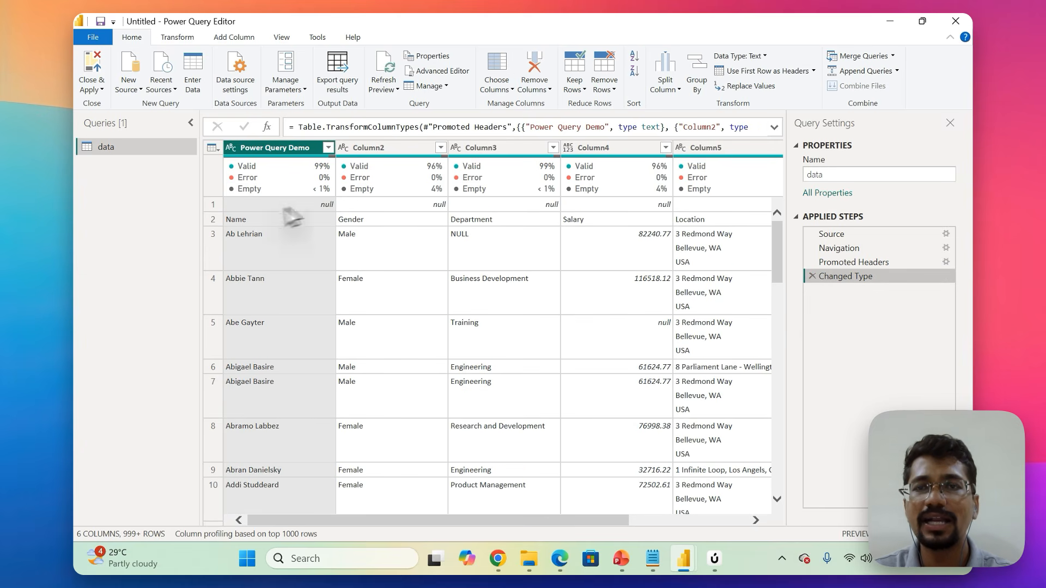
# Remove the top 1 row, the blank one above the column names, from the data query.
pyautogui.click(214, 204)
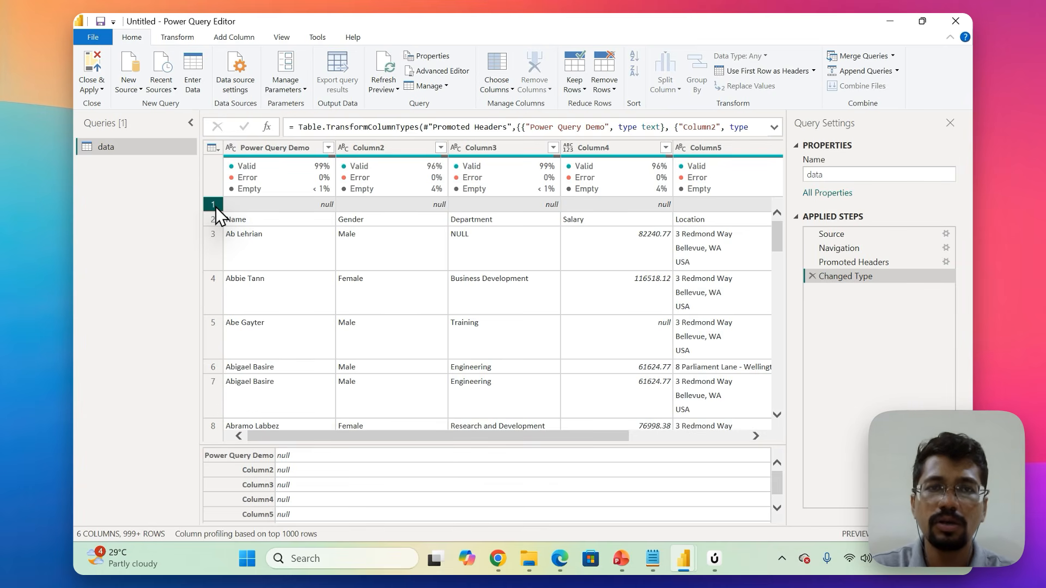
pyautogui.click(609, 85)
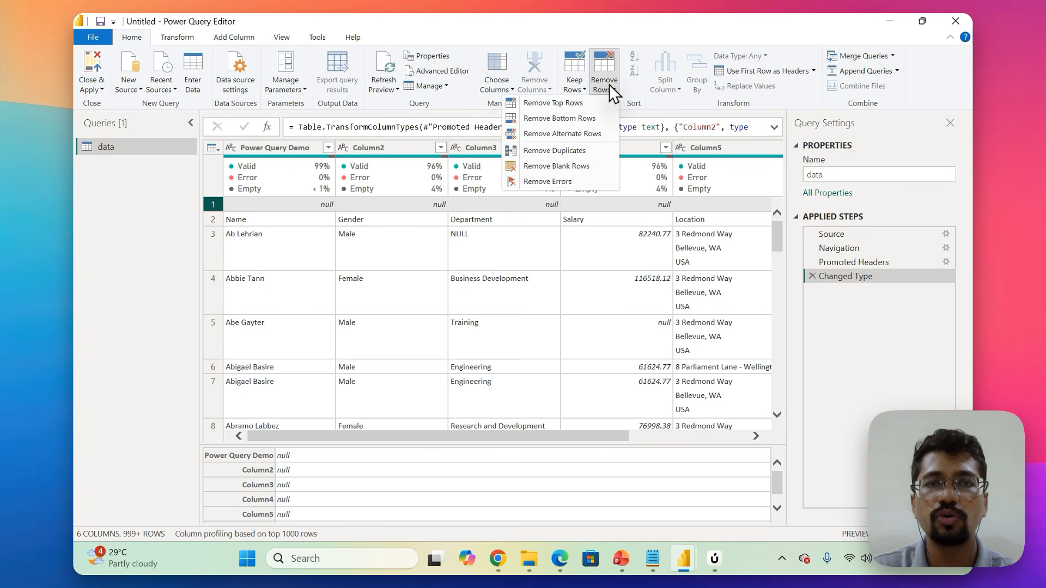
pyautogui.click(577, 103)
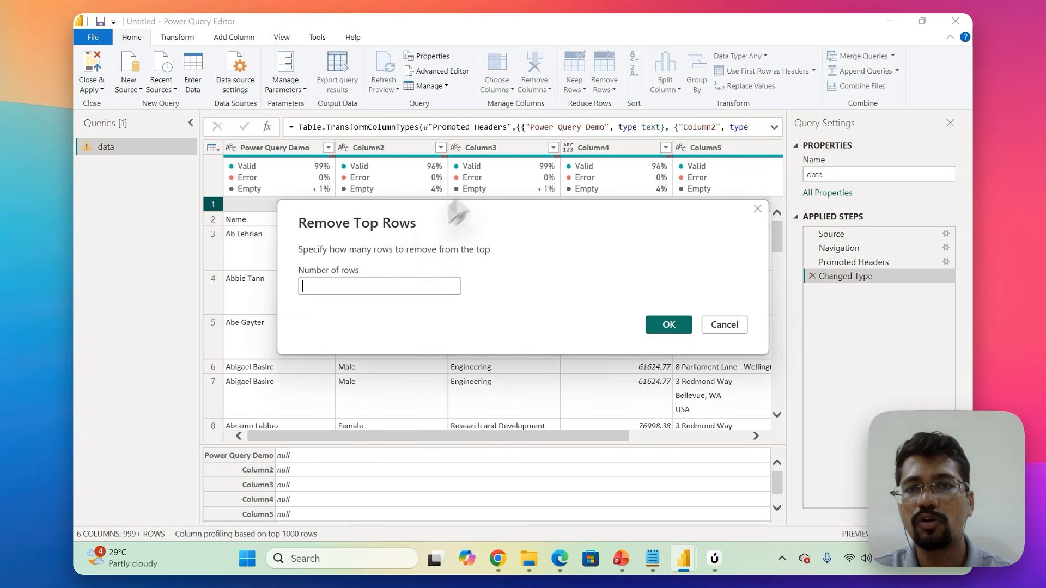
pyautogui.write('1')
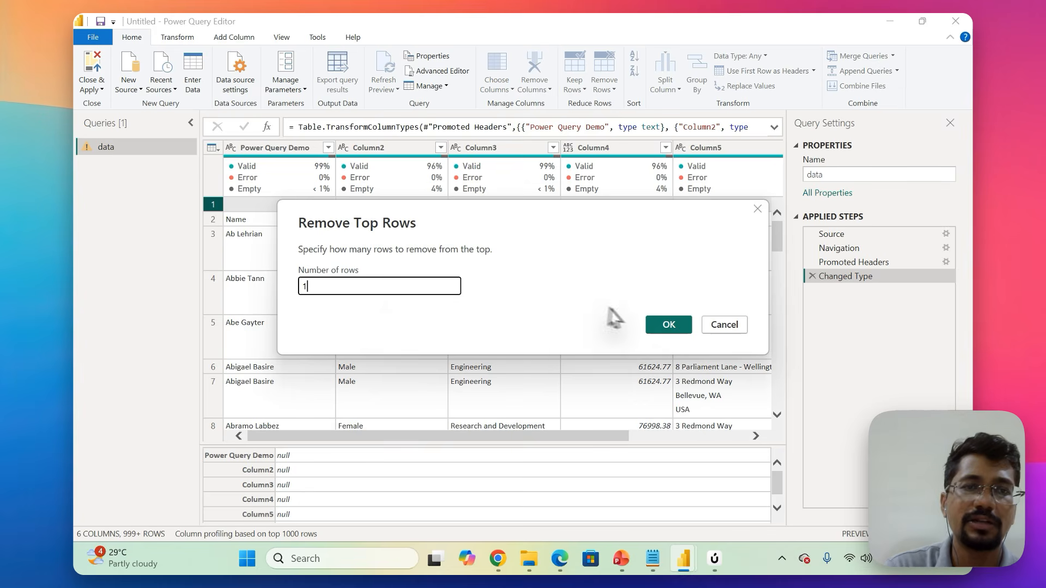
pyautogui.click(661, 328)
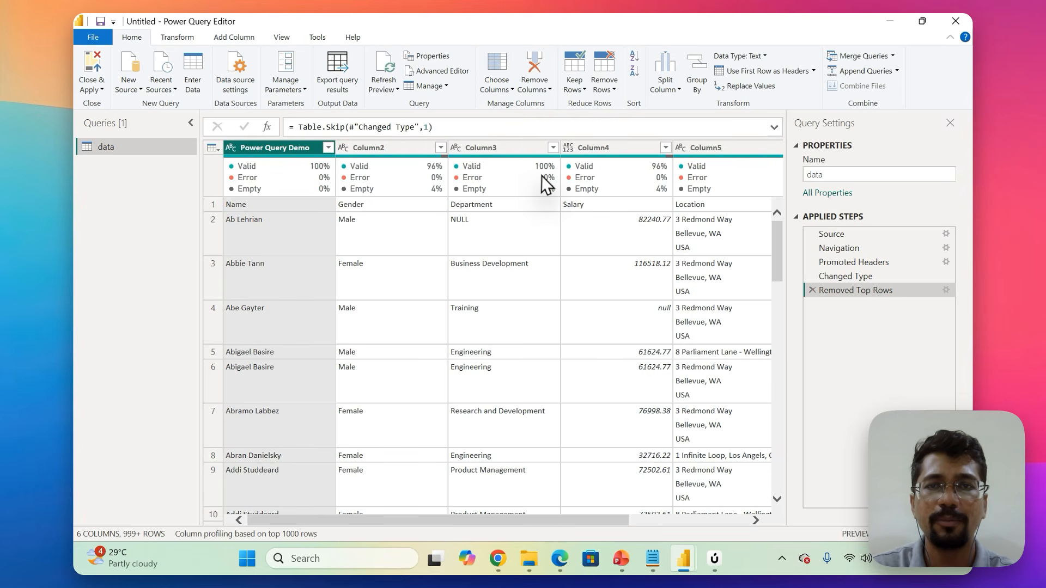
pyautogui.moveTo(542, 175)
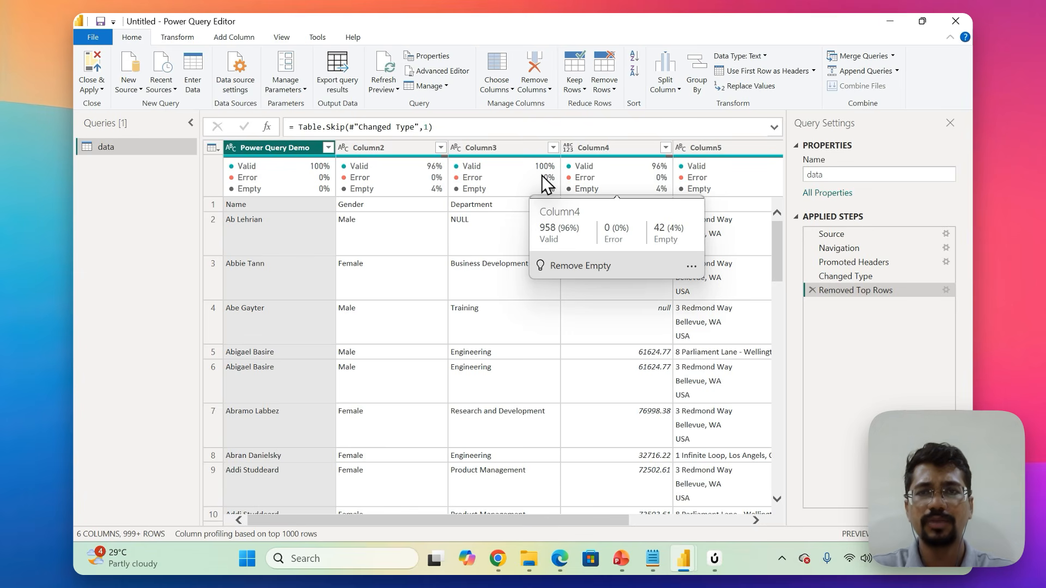
# Promote the first row, containing Name, Gender, Department, Salary and Location, to column headers.
pyautogui.click(206, 201)
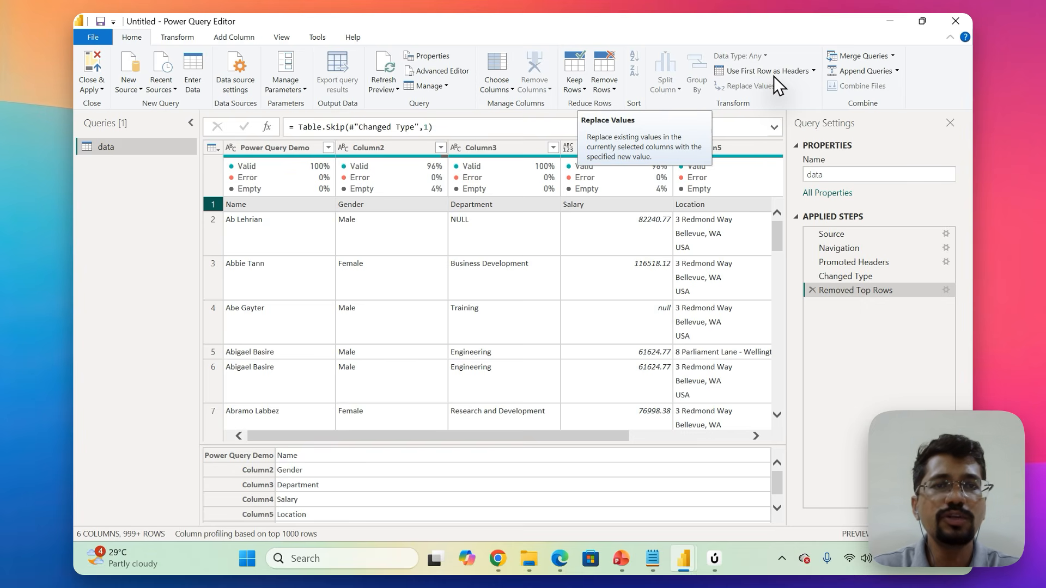
pyautogui.moveTo(721, 564)
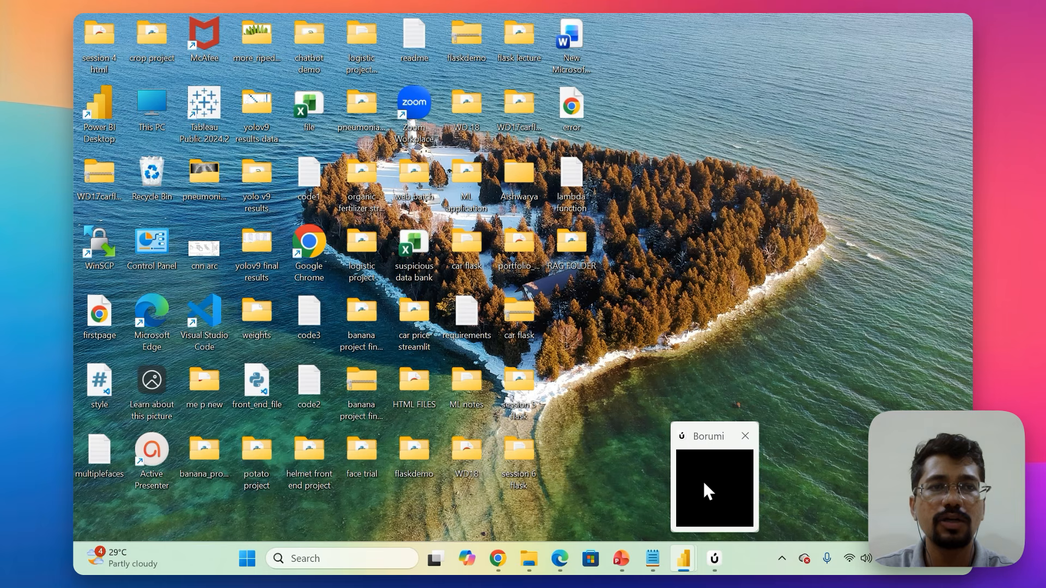
pyautogui.click(703, 480)
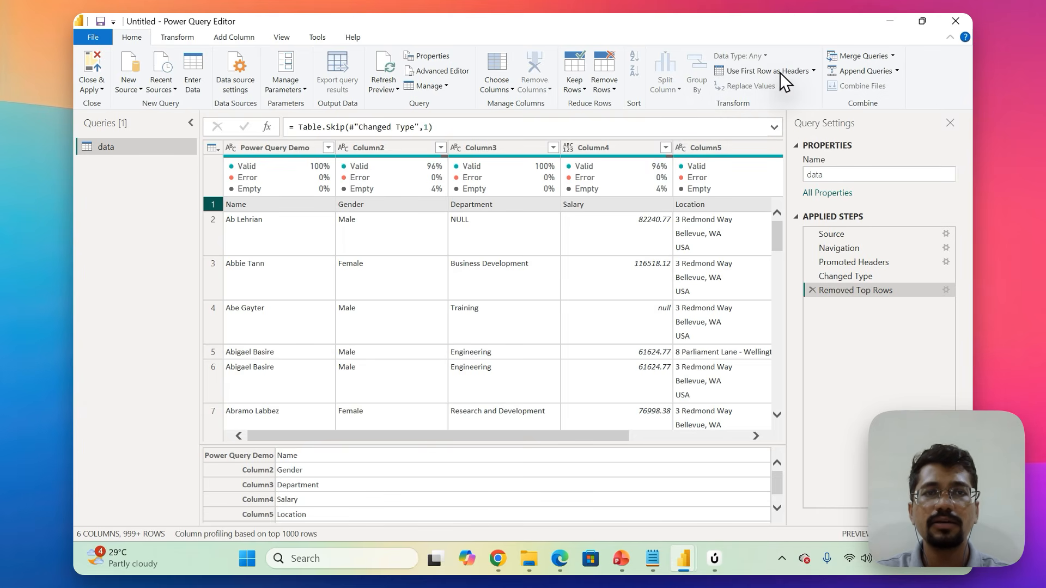
pyautogui.click(750, 73)
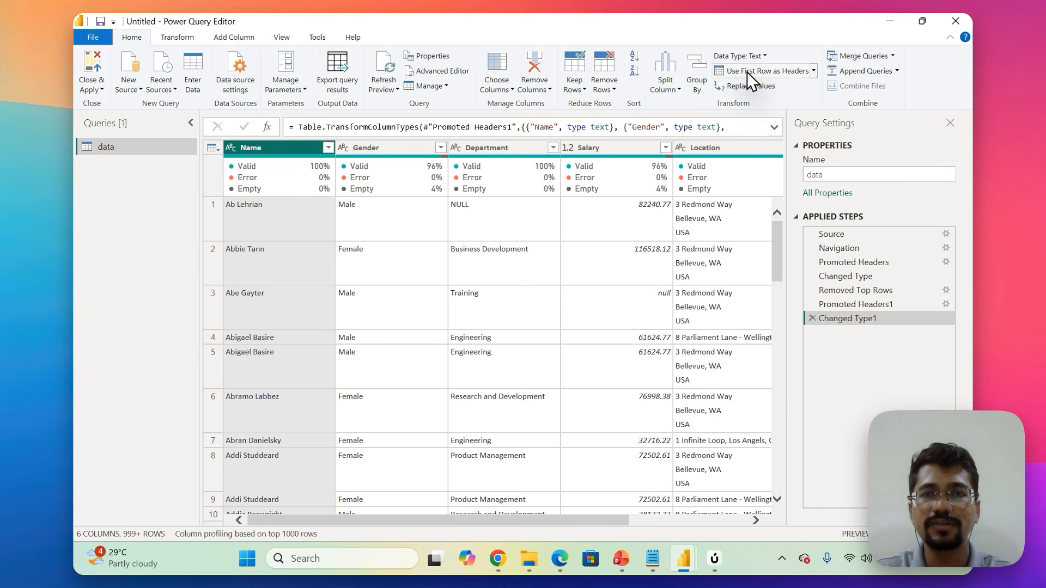
# Review the columns from Name through Start Date and the quality statistics of the Name column.
pyautogui.moveTo(270, 167)
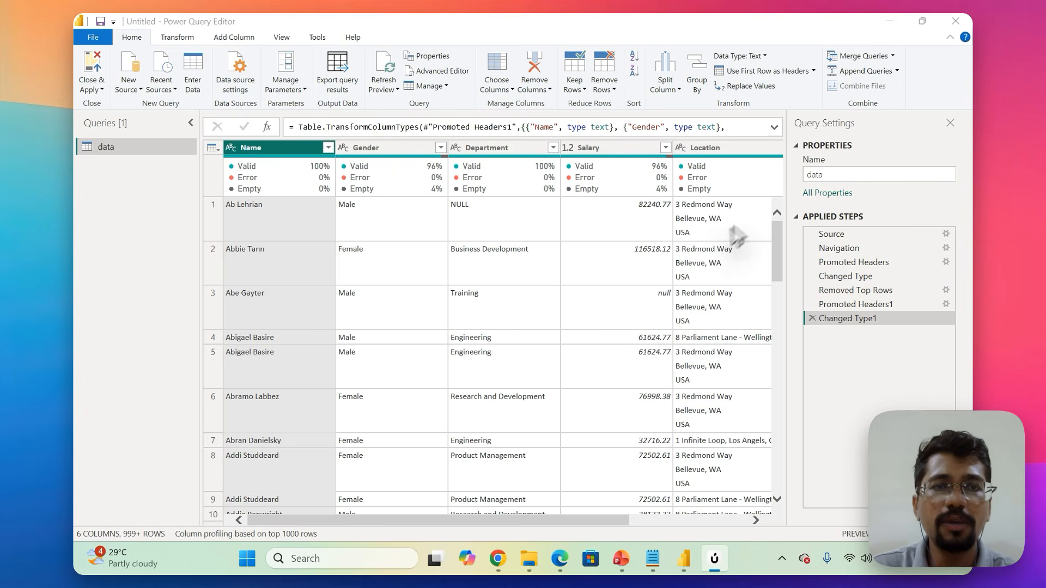
pyautogui.hscroll(3, 643, 251)
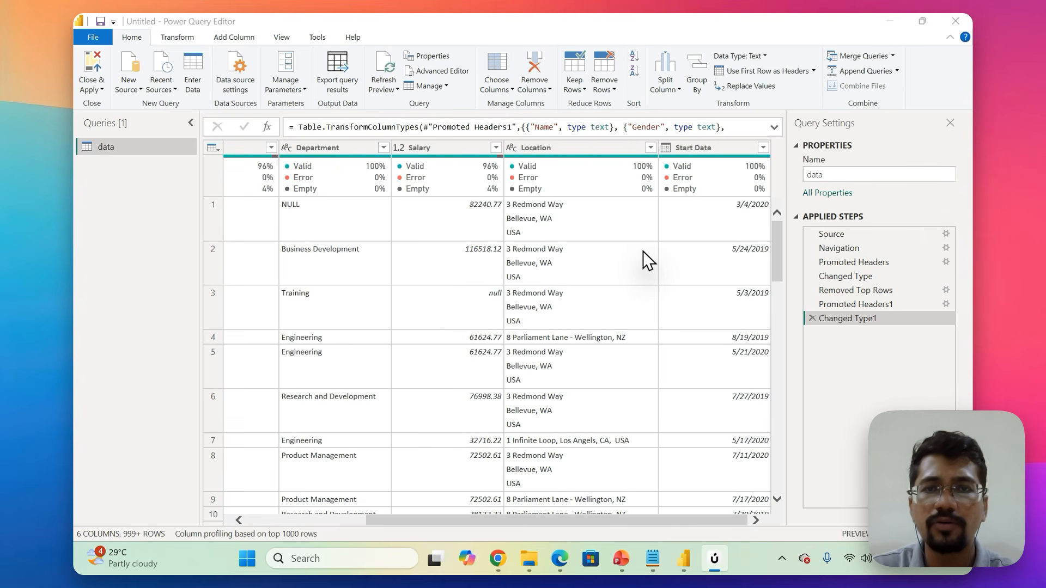
pyautogui.hscroll(-3, 643, 251)
pyautogui.hscroll(3, 642, 251)
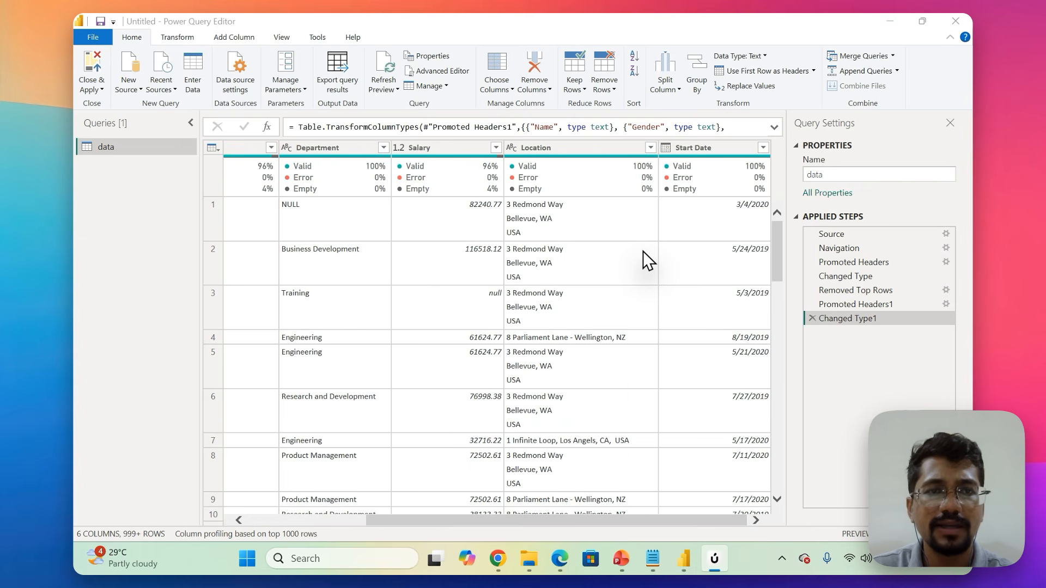
pyautogui.hscroll(-3, 643, 251)
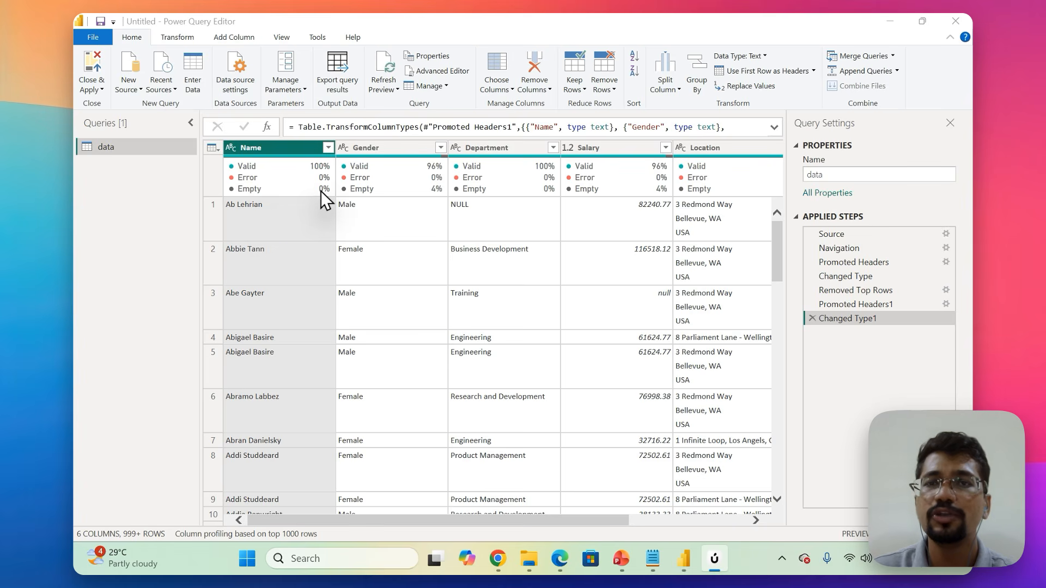
pyautogui.moveTo(322, 191)
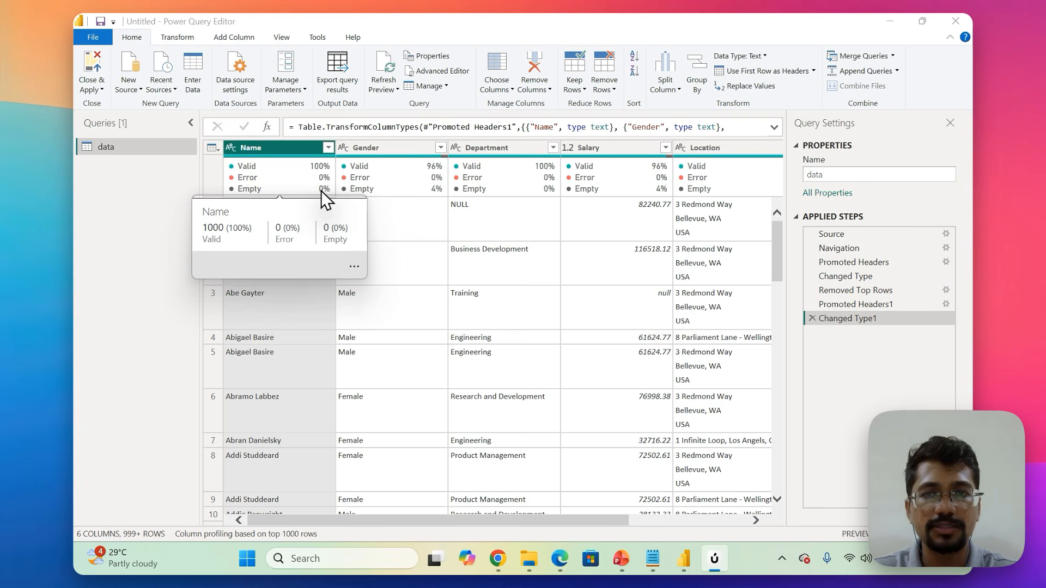
# Look through the Name column's filter values and search them for null and NULL.
pyautogui.click(328, 149)
pyautogui.scroll(-2, 201, 370)
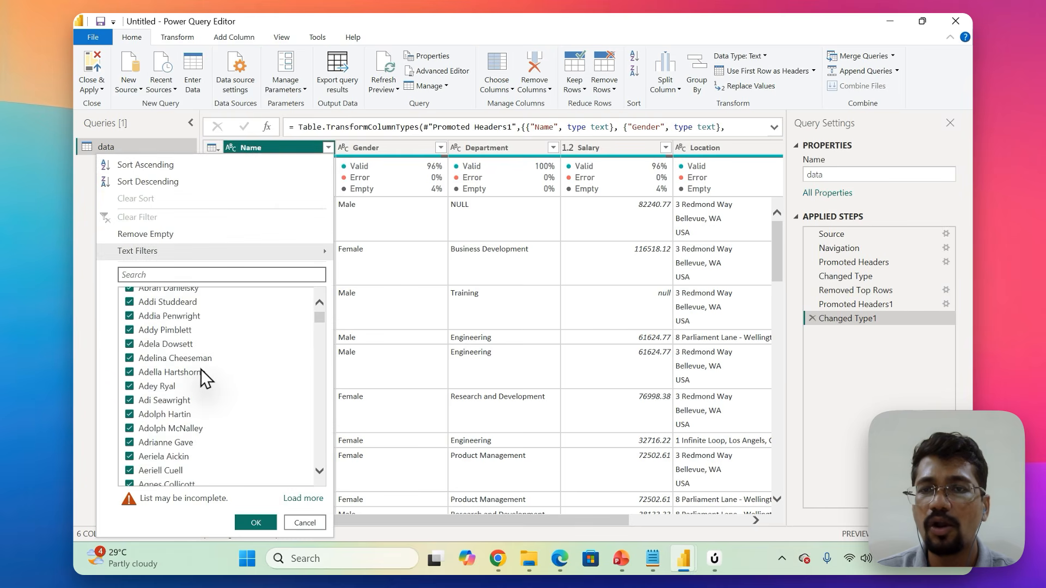
pyautogui.scroll(-15, 201, 369)
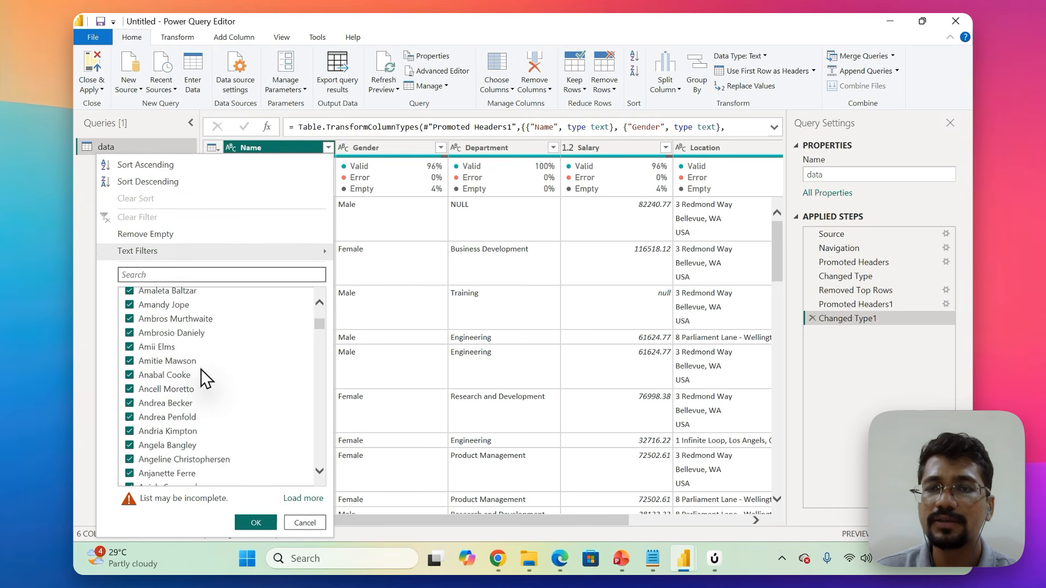
pyautogui.scroll(-8, 206, 378)
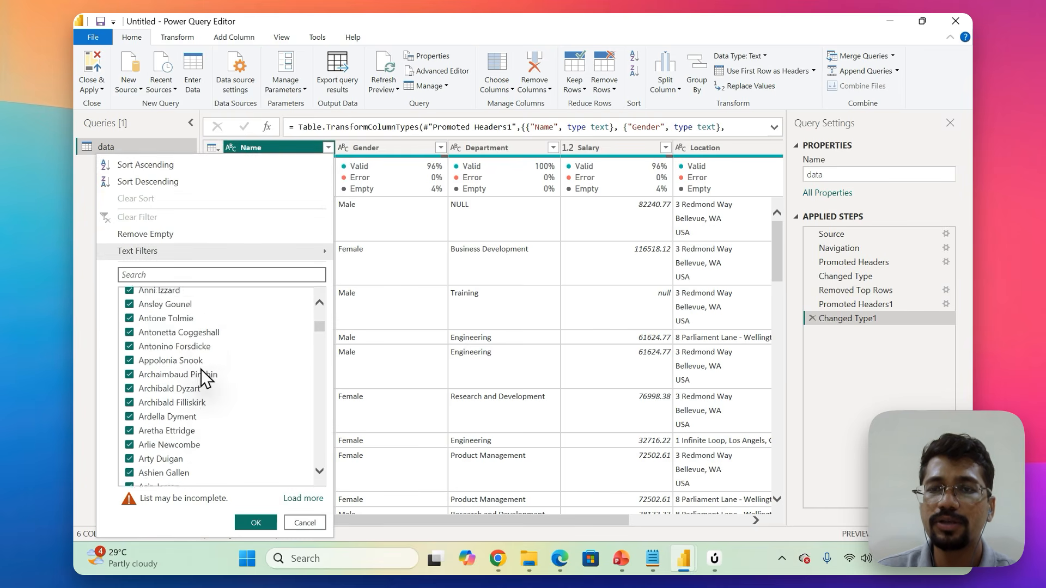
pyautogui.click(167, 275)
pyautogui.write('null')
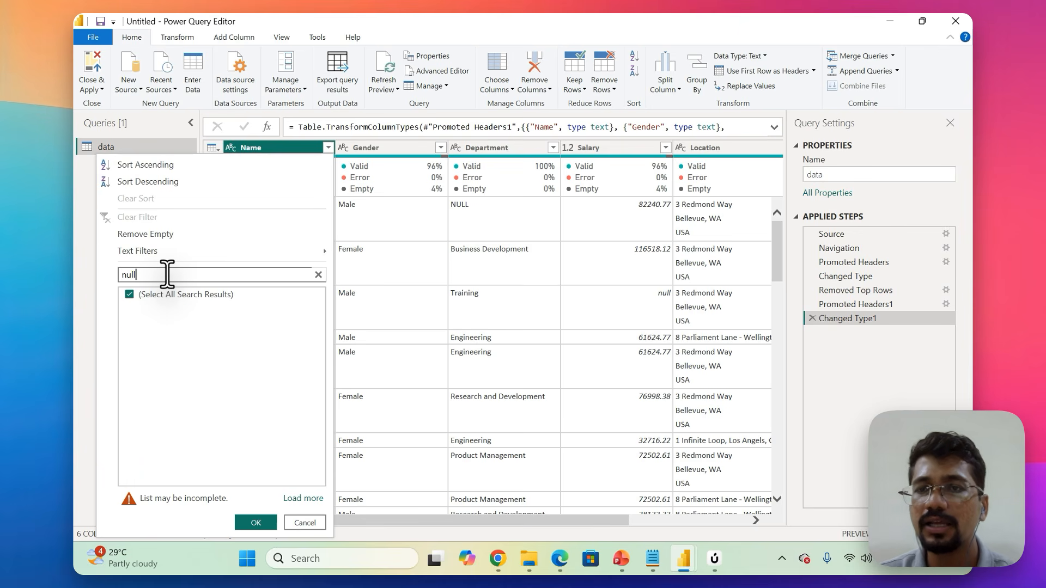
pyautogui.press('BackSpace')
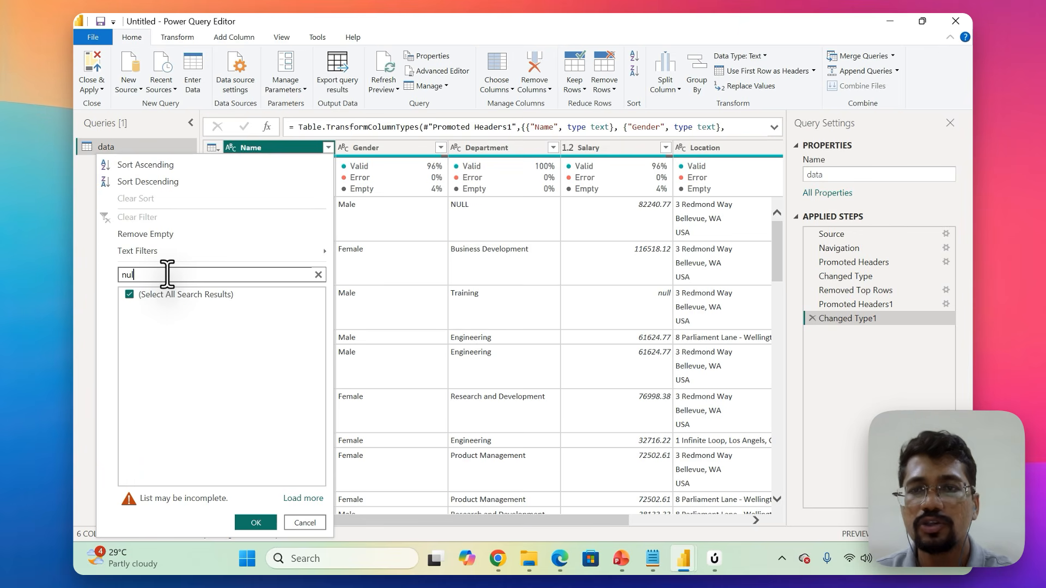
pyautogui.press('BackSpace')
pyautogui.press('BackSpace')
pyautogui.press('BackSpace')
pyautogui.write('NUL')
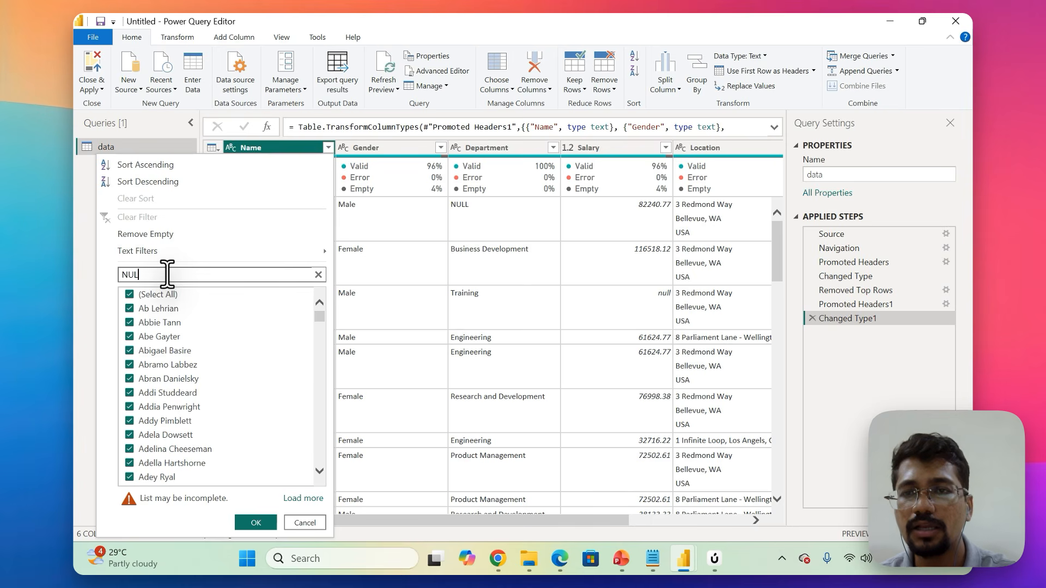
pyautogui.write('L')
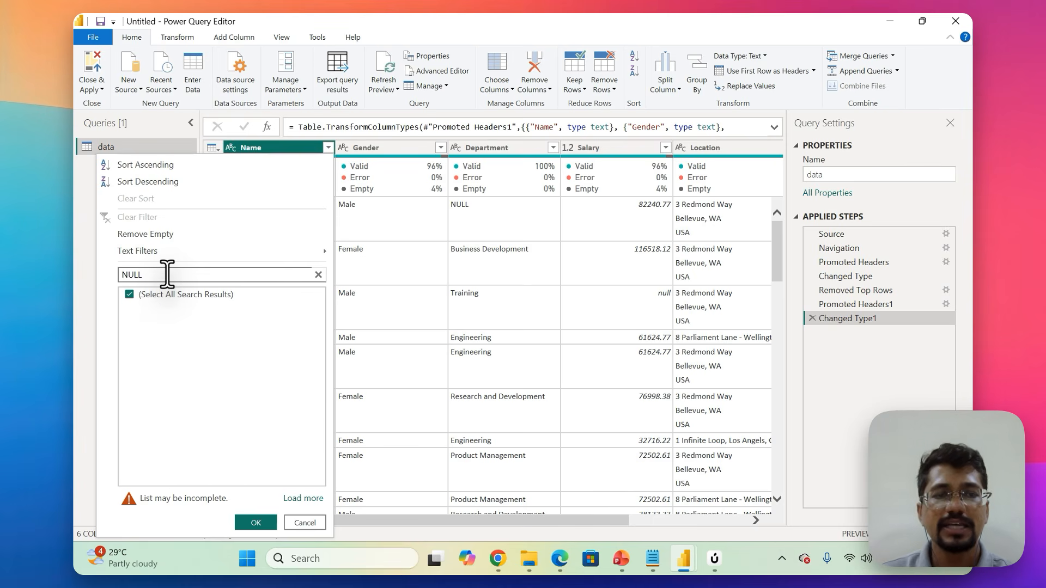
# Search the Name column's filter values for ? and -, and close the list without applying a filter.
pyautogui.press('BackSpace')
pyautogui.press('BackSpace')
pyautogui.press('BackSpace')
pyautogui.press('BackSpace')
pyautogui.write('?')
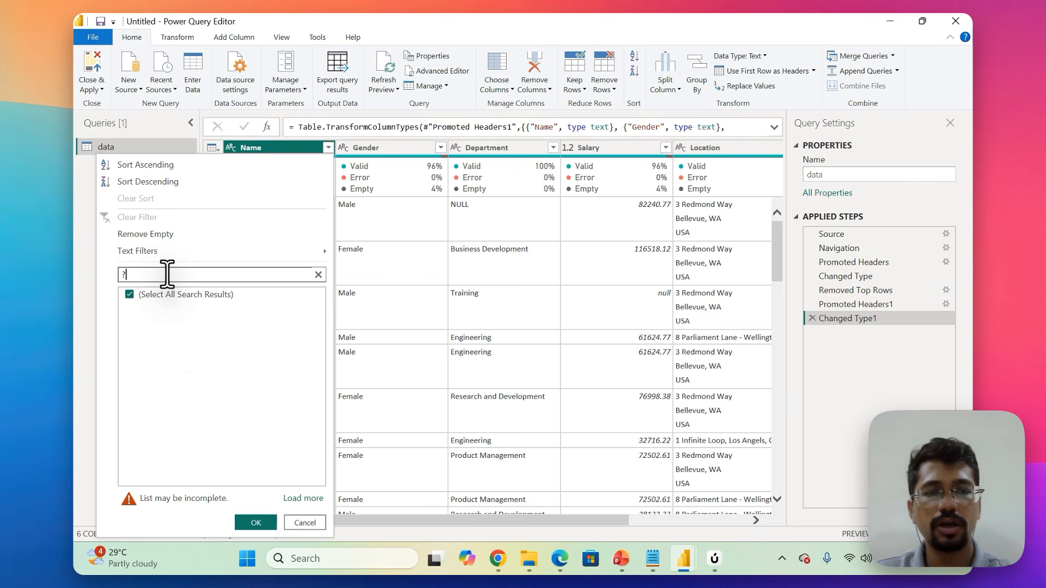
pyautogui.press('BackSpace')
pyautogui.write('-')
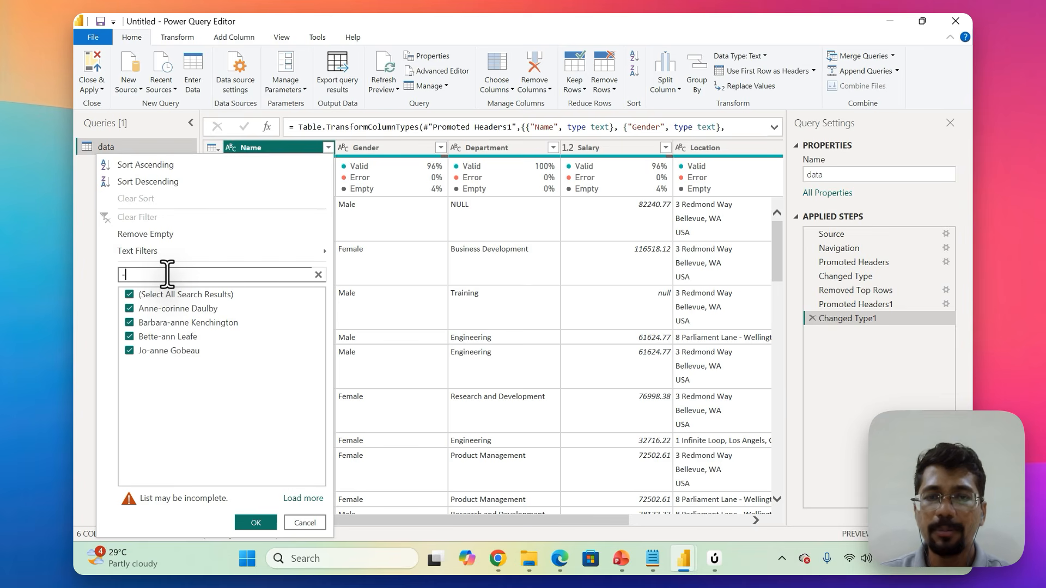
pyautogui.click(305, 523)
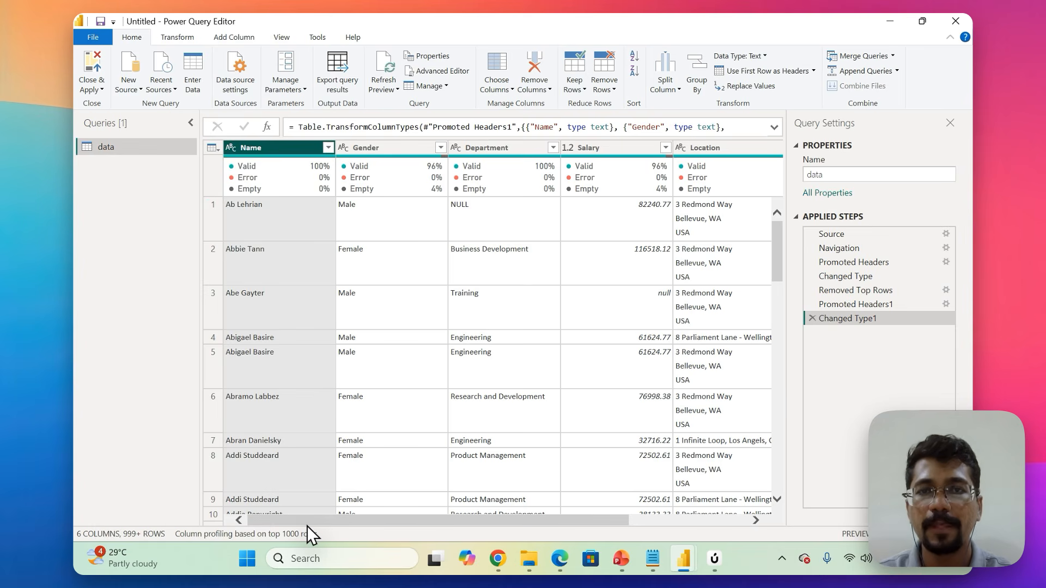
# Check the distinct values in the Gender column's filter list without applying a filter.
pyautogui.click(443, 150)
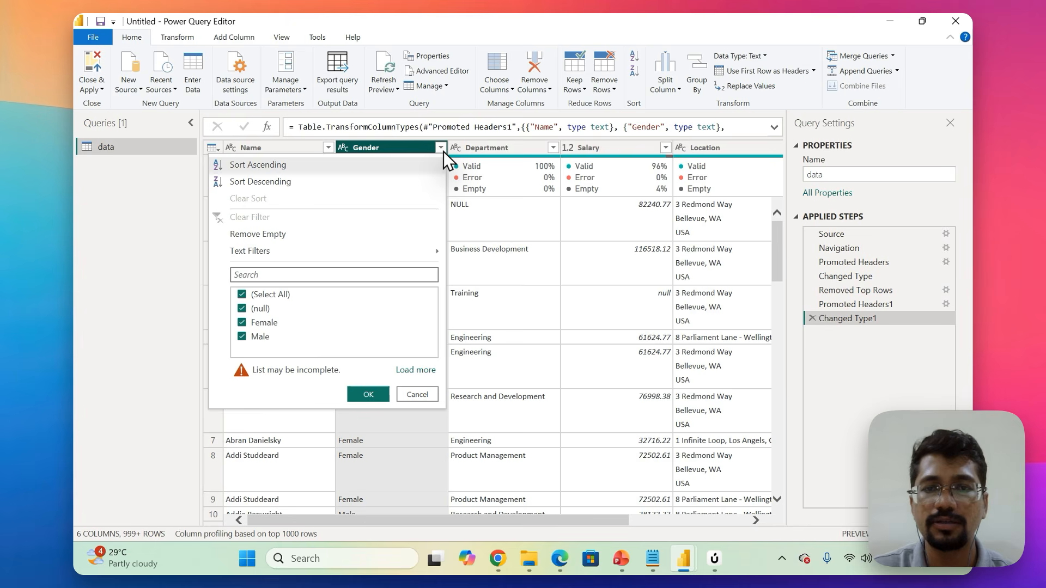
pyautogui.click(422, 396)
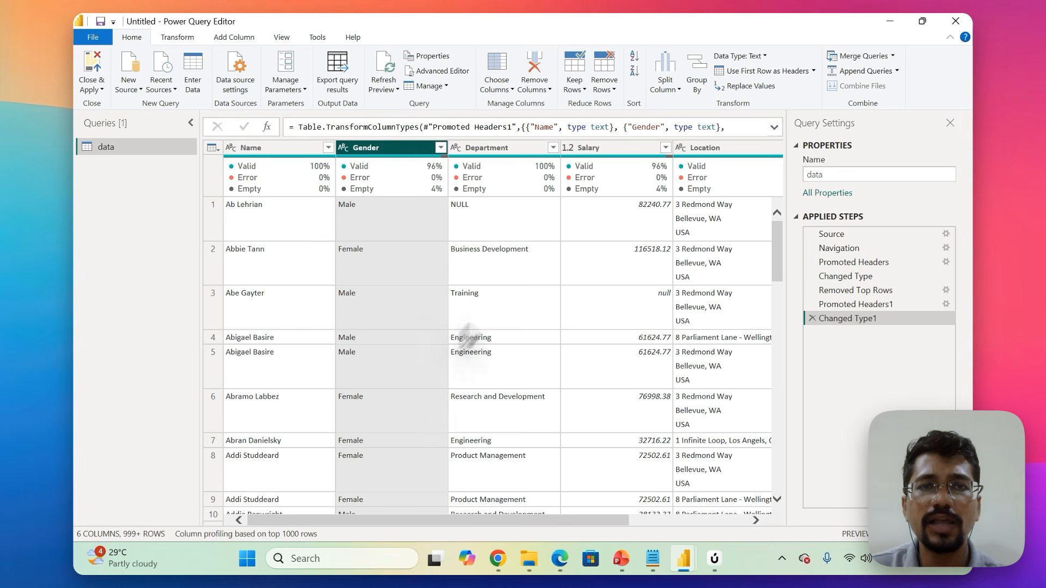
pyautogui.click(603, 90)
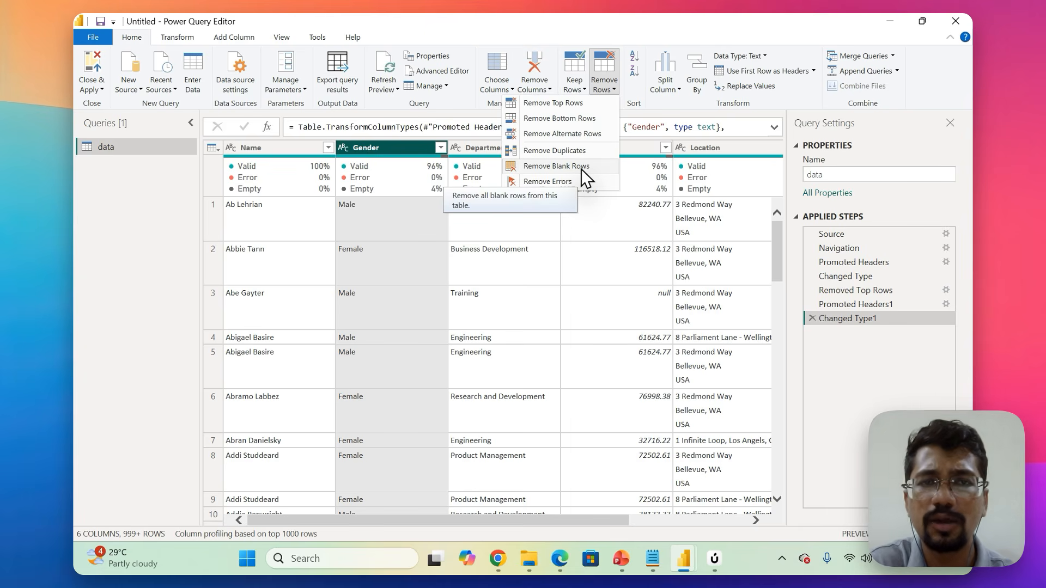
pyautogui.click(795, 185)
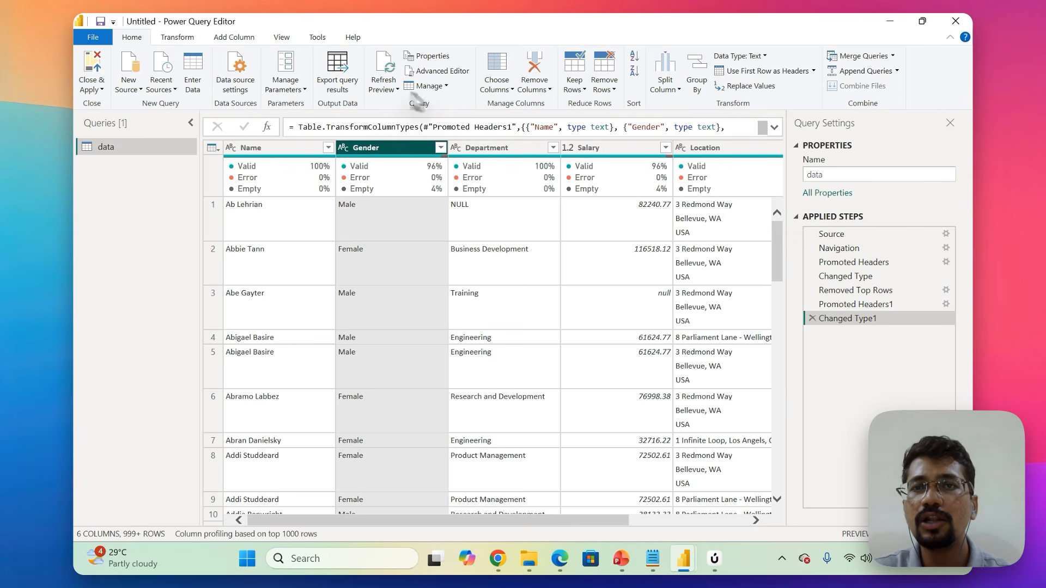
# Replace null with Others in the Gender column and check the column's quality statistics and distinct filter values.
pyautogui.click(745, 87)
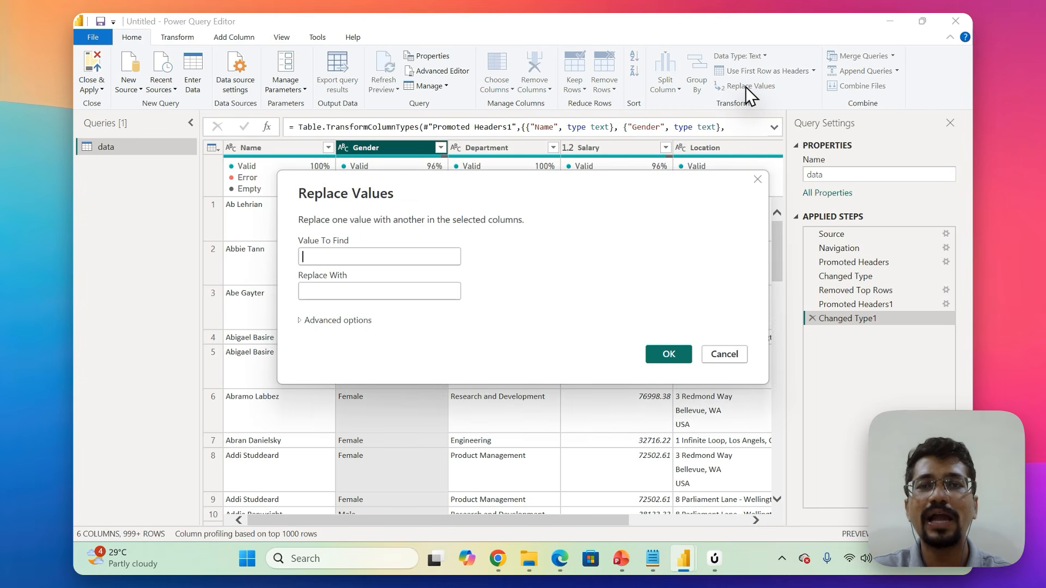
pyautogui.write('null')
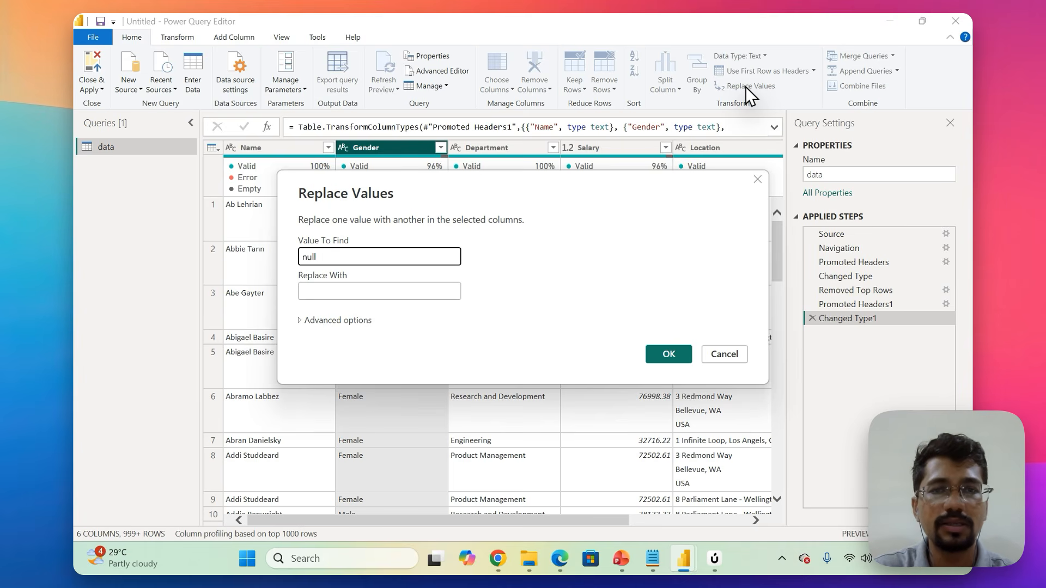
pyautogui.press('Tab')
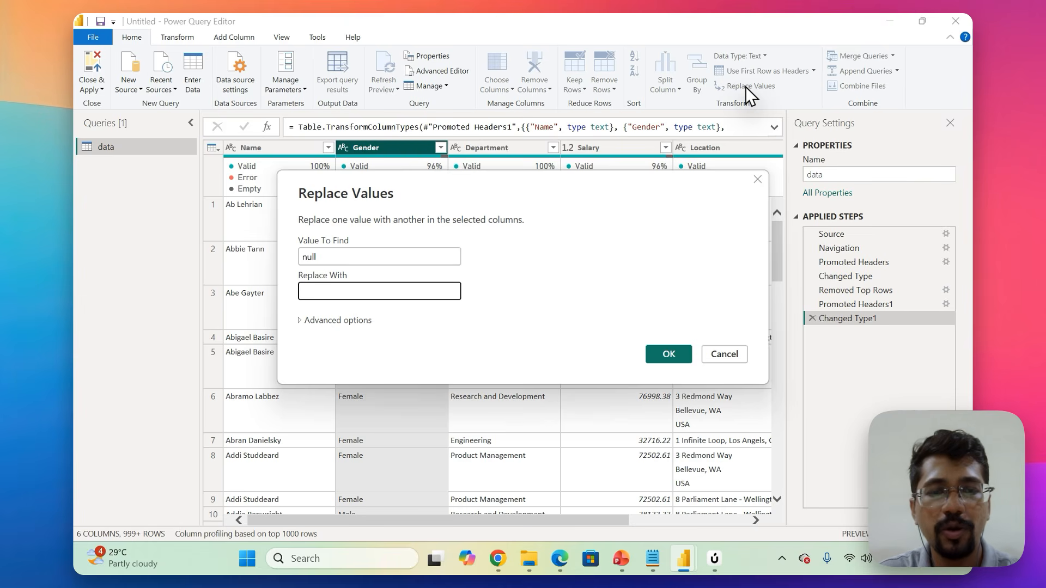
pyautogui.write('Others')
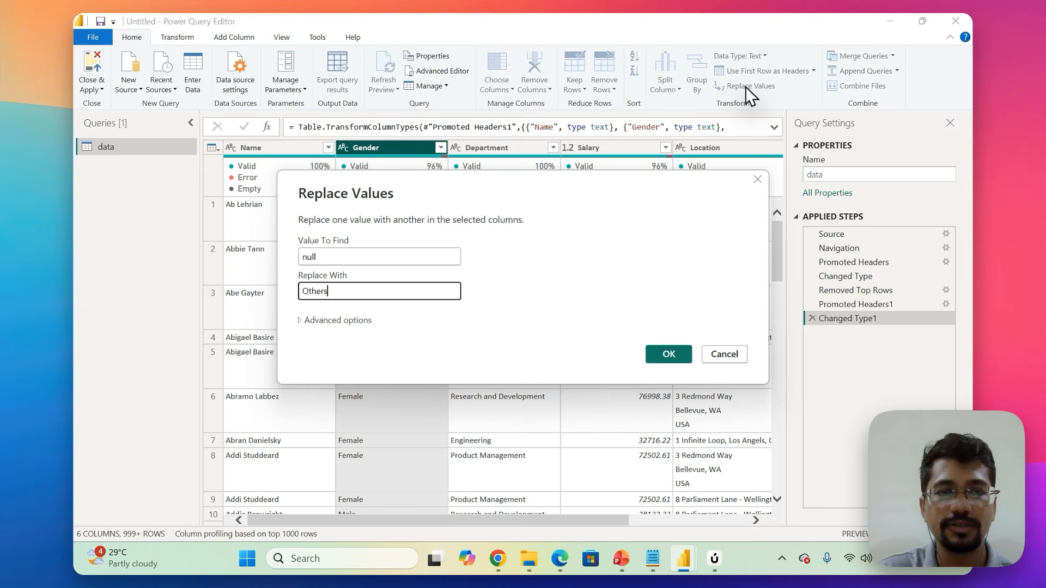
pyautogui.click(668, 354)
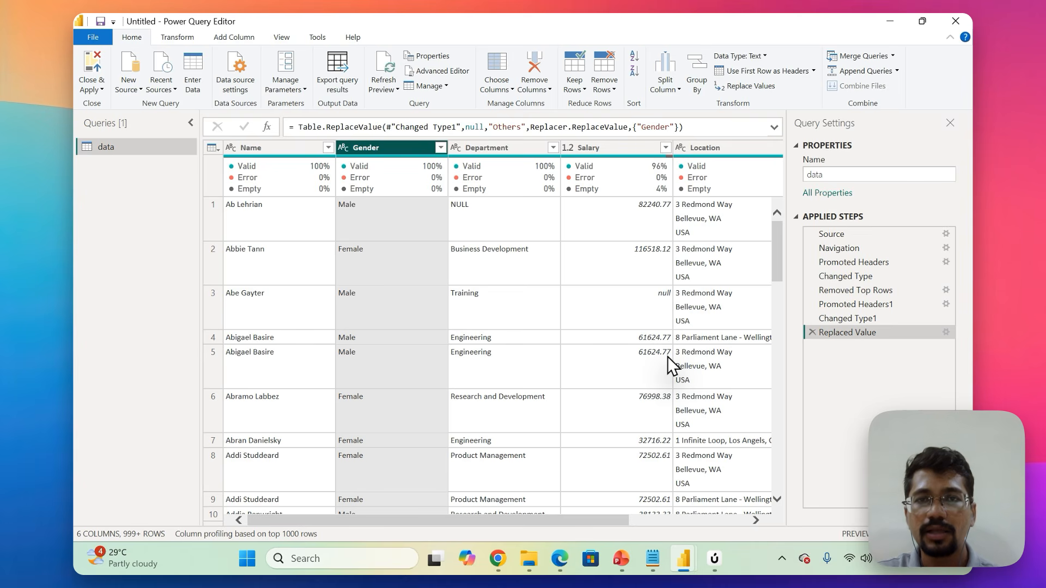
pyautogui.moveTo(426, 191)
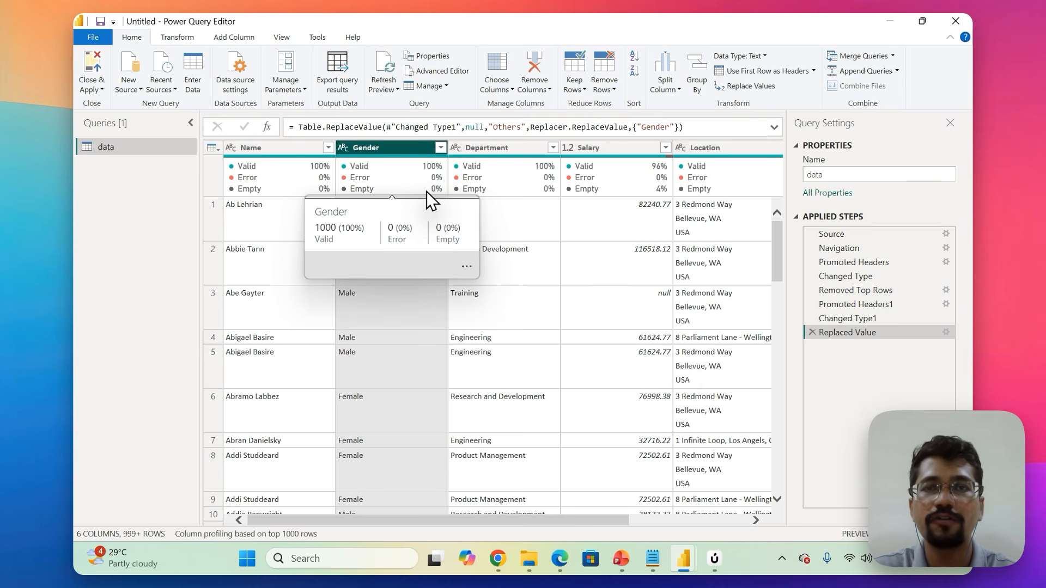
pyautogui.click(440, 147)
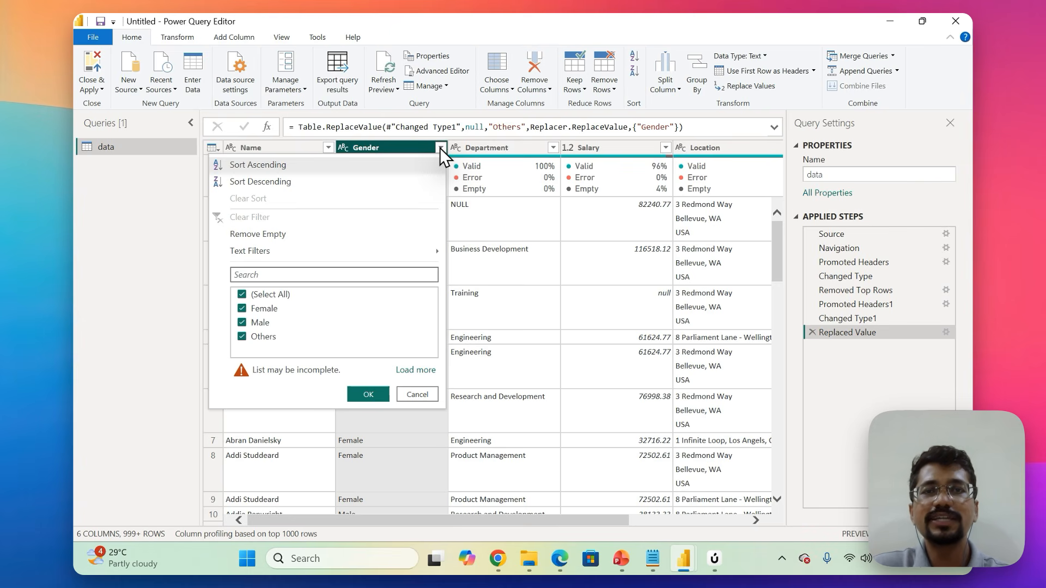
# Look through the Department column's filter values, search them for null, and close the list without applying a filter.
pyautogui.click(486, 148)
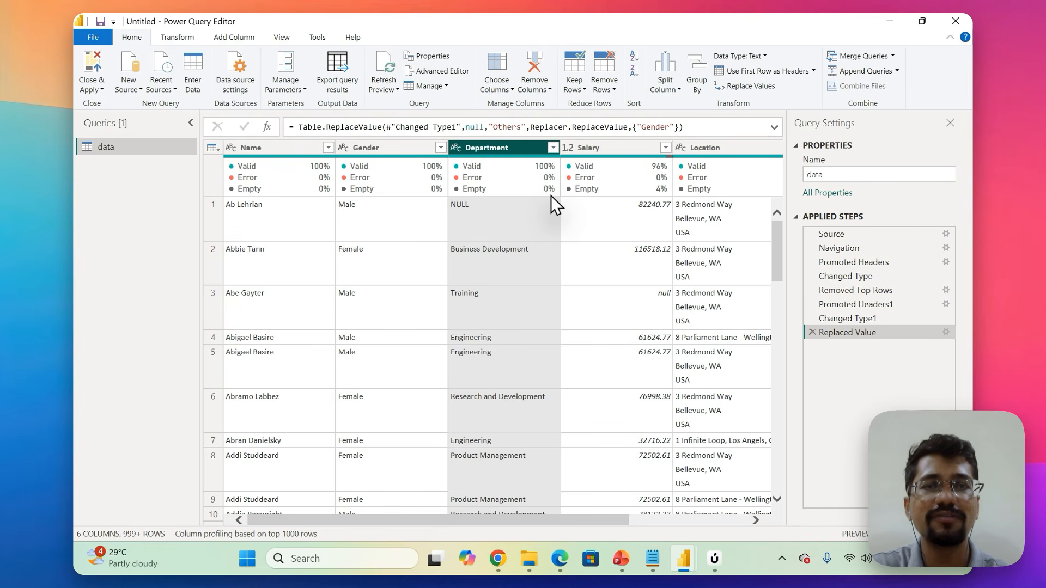
pyautogui.click(553, 148)
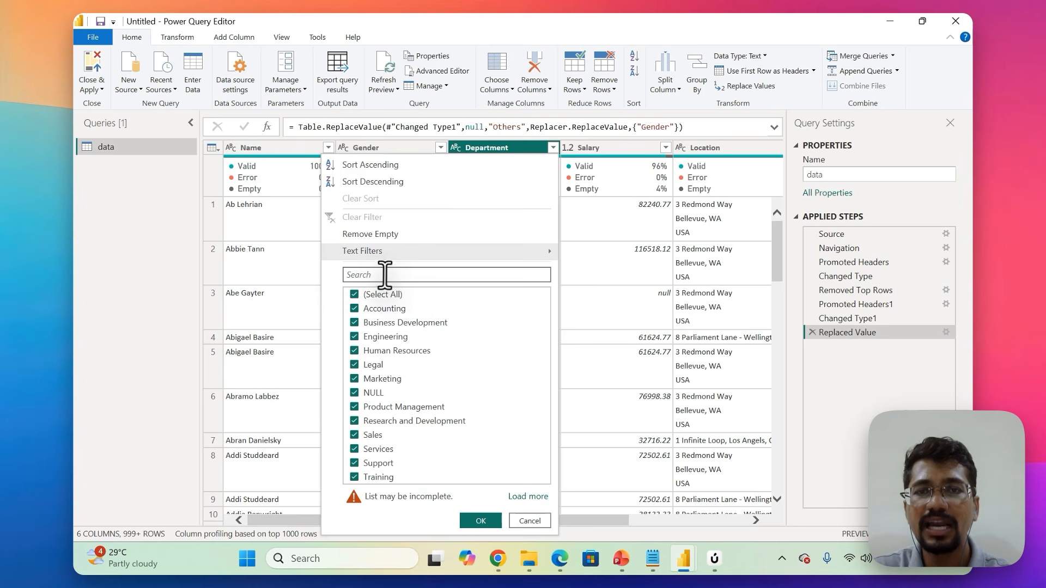
pyautogui.click(384, 275)
pyautogui.write('null')
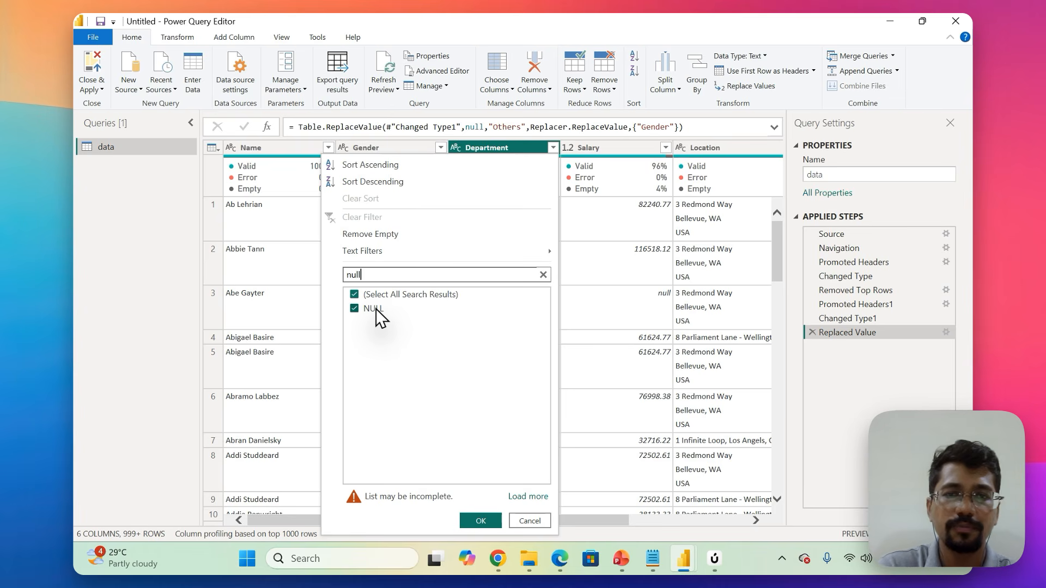
pyautogui.click(530, 521)
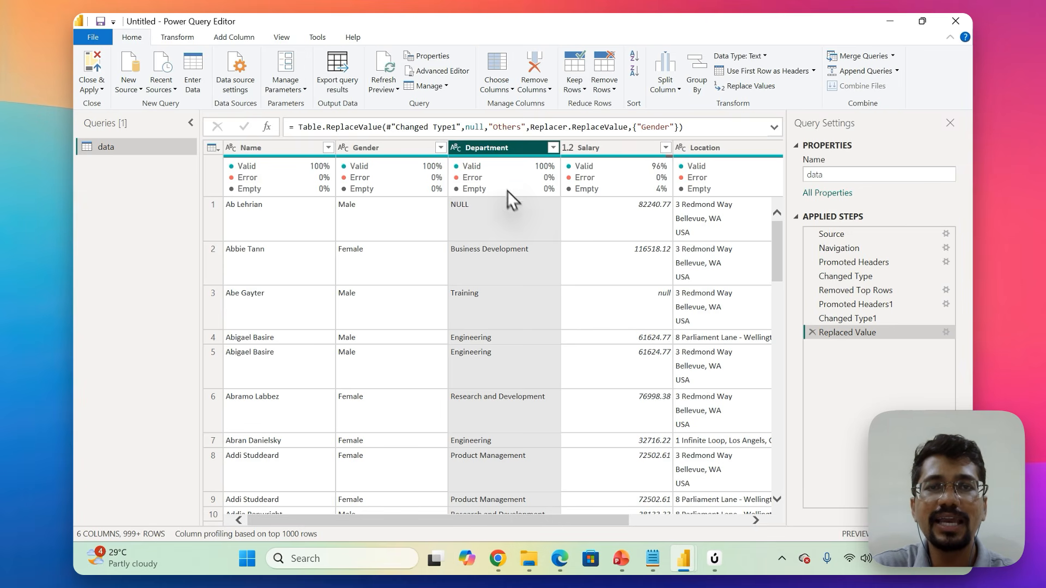
# Replace the value NULL with Not Available in the Department column.
pyautogui.click(754, 87)
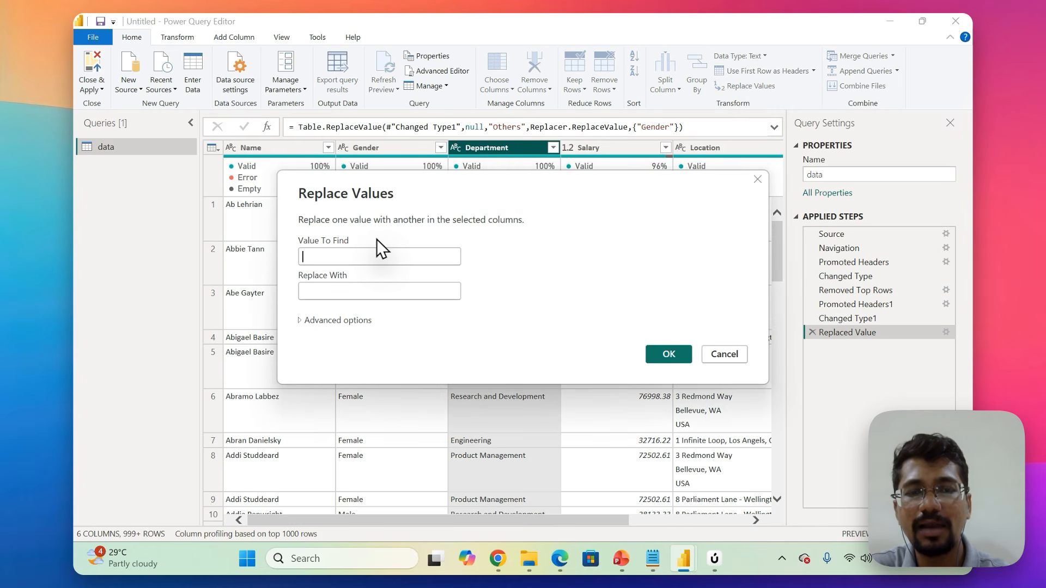
pyautogui.write('NULL')
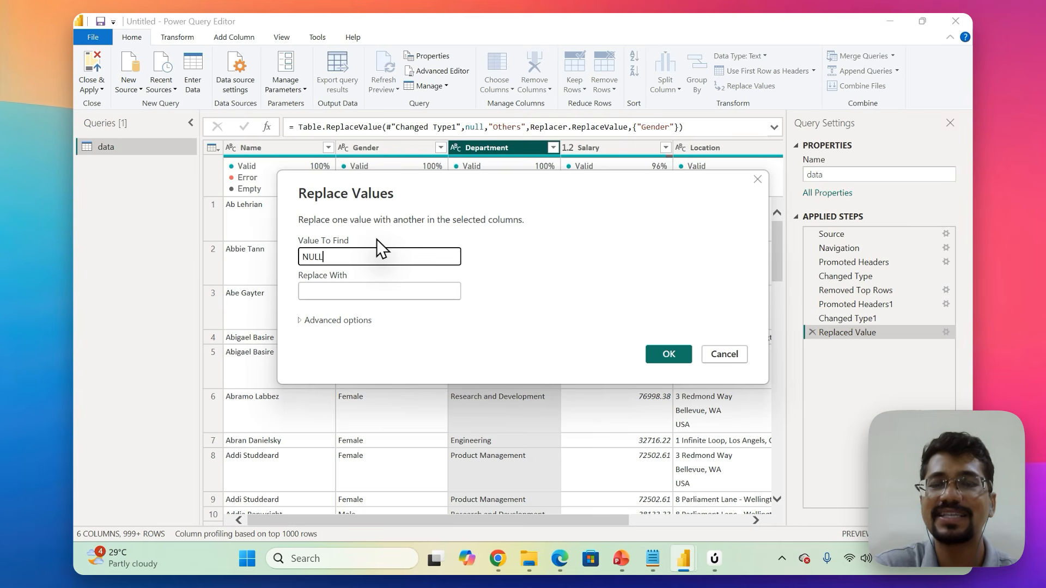
pyautogui.press('Tab')
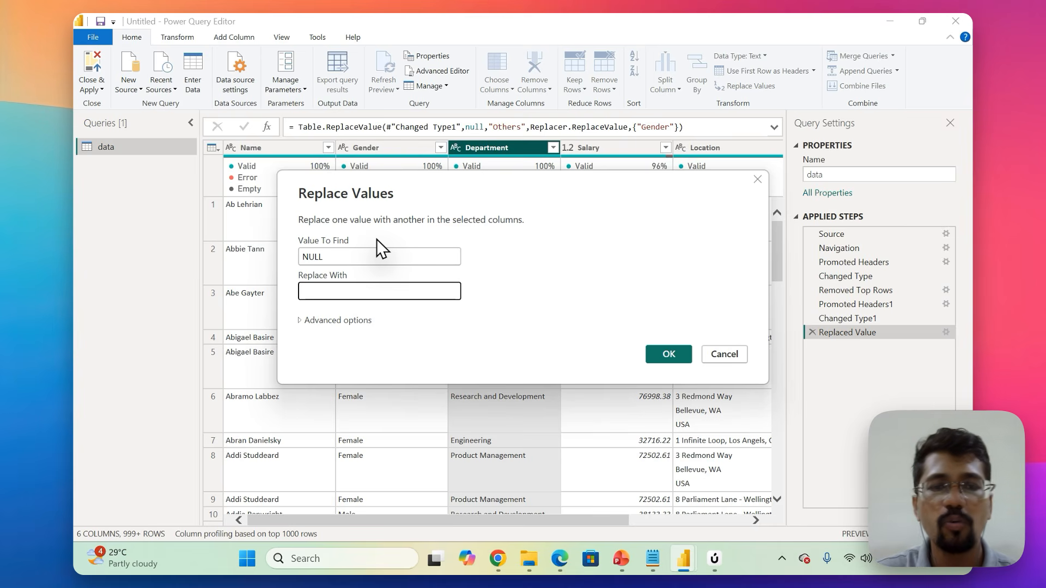
pyautogui.write('NULL')
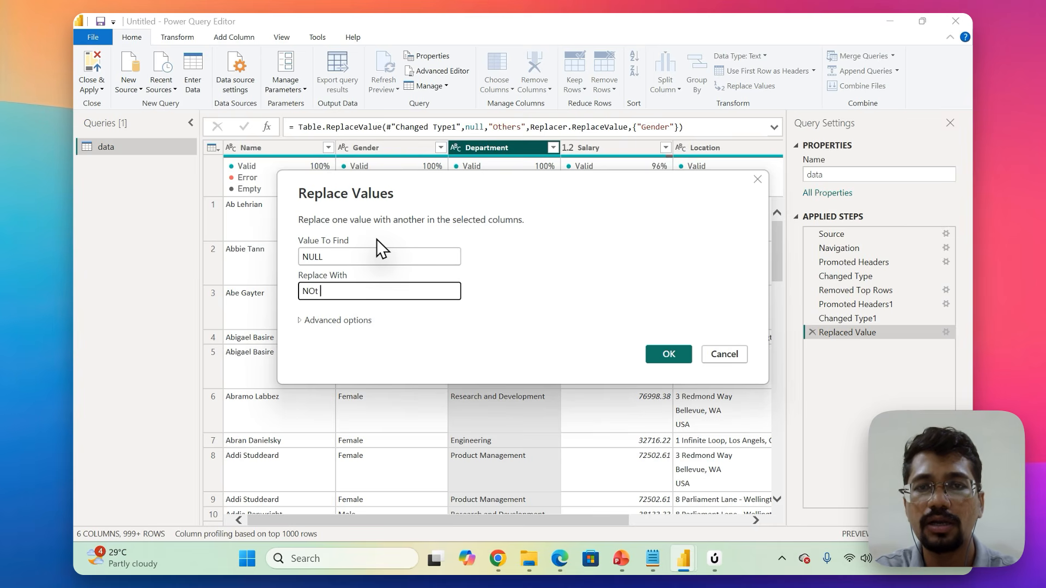
pyautogui.press('BackSpace')
pyautogui.press('BackSpace')
pyautogui.press('BackSpace')
pyautogui.write('ot ')
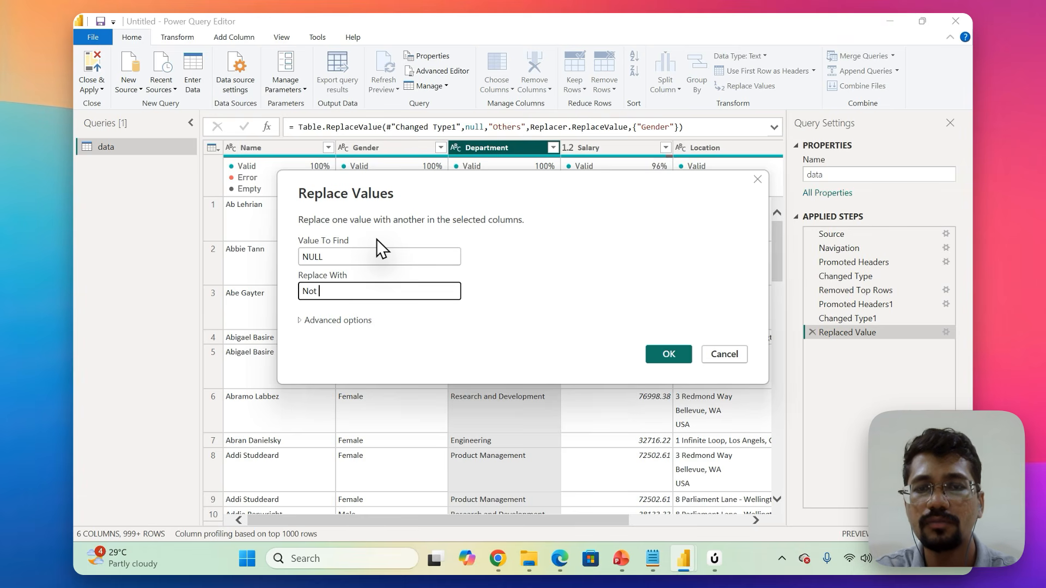
pyautogui.write('Known')
pyautogui.press('BackSpace')
pyautogui.press('BackSpace')
pyautogui.press('BackSpace')
pyautogui.press('BackSpace')
pyautogui.press('BackSpace')
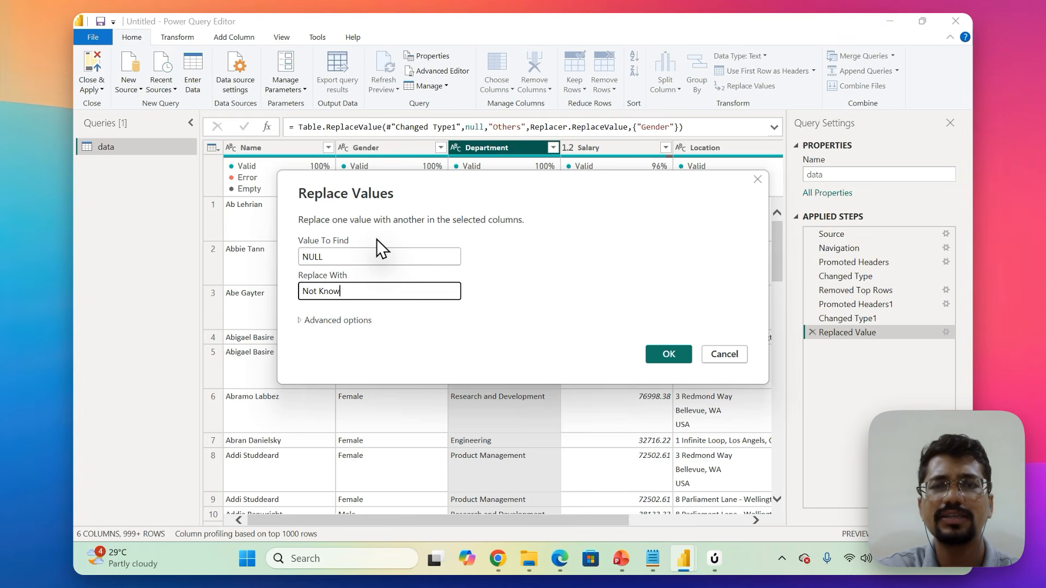
pyautogui.write('Available')
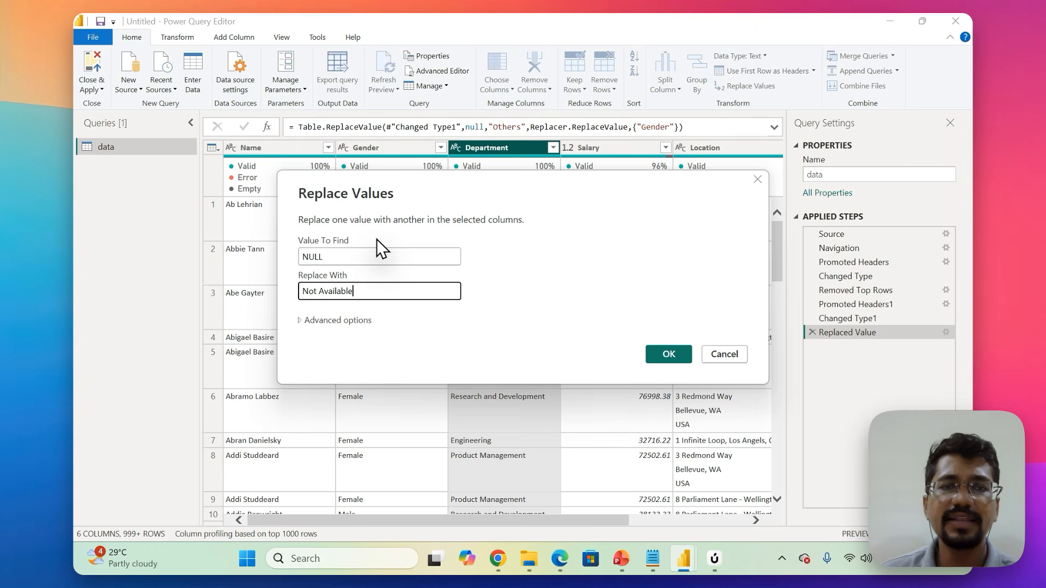
pyautogui.click(666, 353)
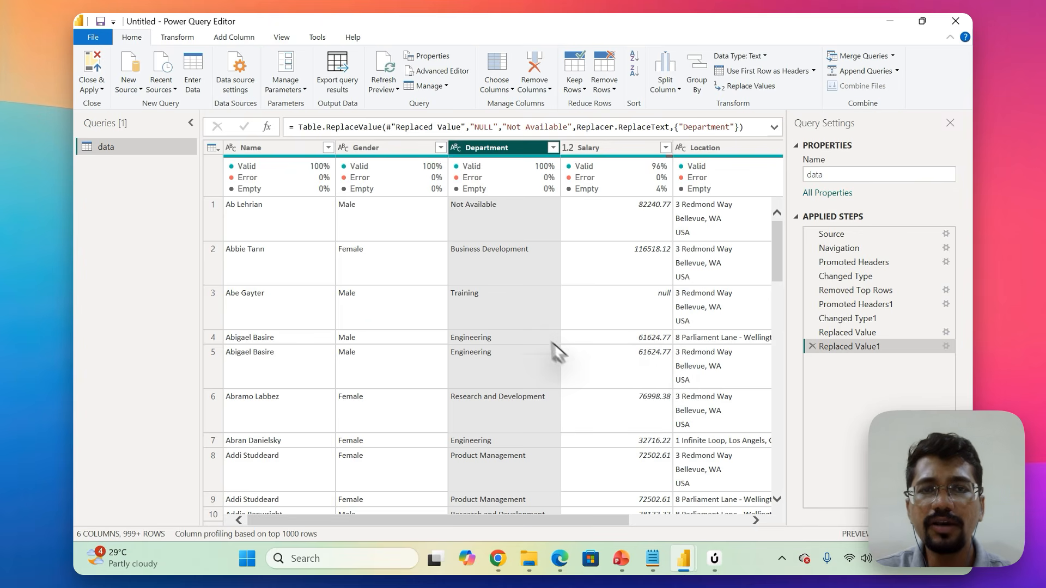
# Review the replaced values in the Department column and inspect the full content of its first cell.
pyautogui.scroll(-2, 505, 304)
pyautogui.scroll(-1, 505, 305)
pyautogui.scroll(3, 505, 305)
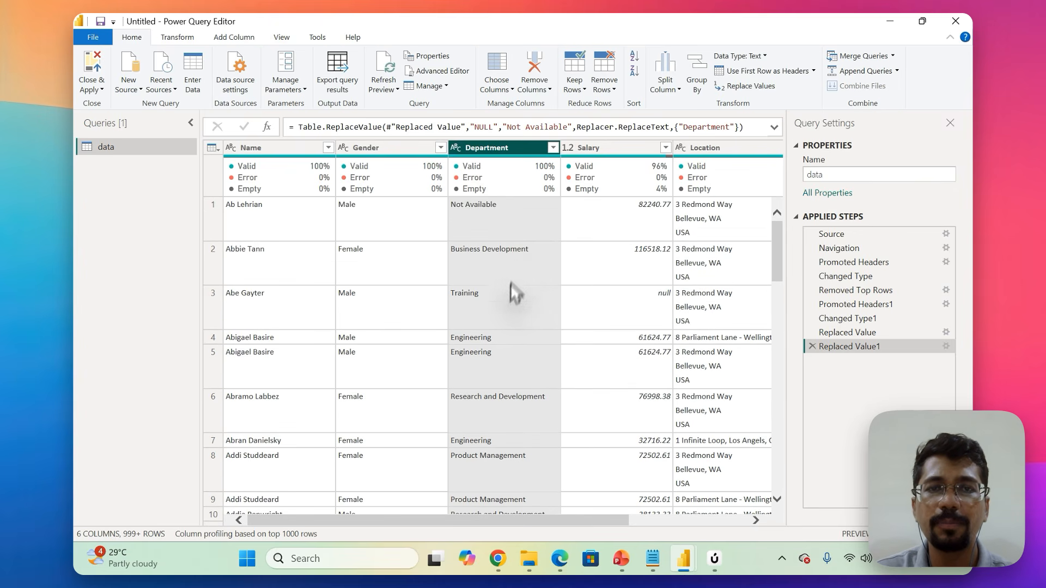
pyautogui.click(486, 206)
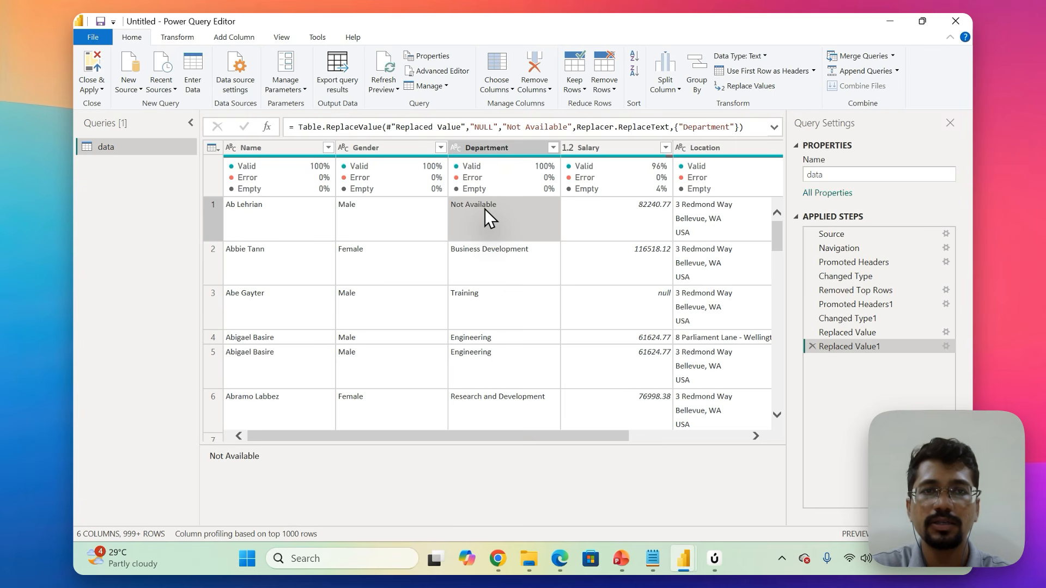
pyautogui.click(504, 147)
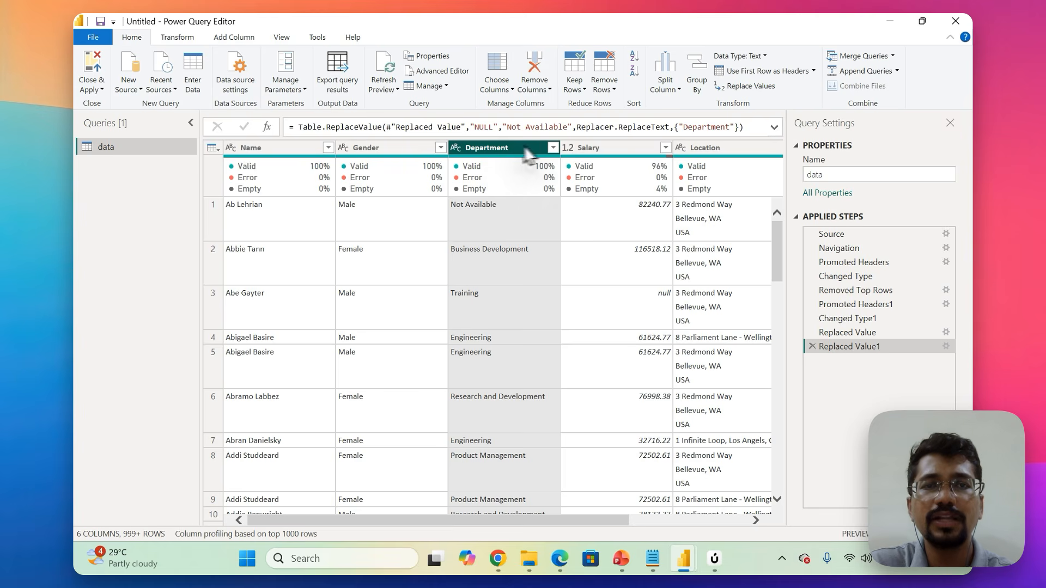
# Select the Salary column.
pyautogui.click(610, 146)
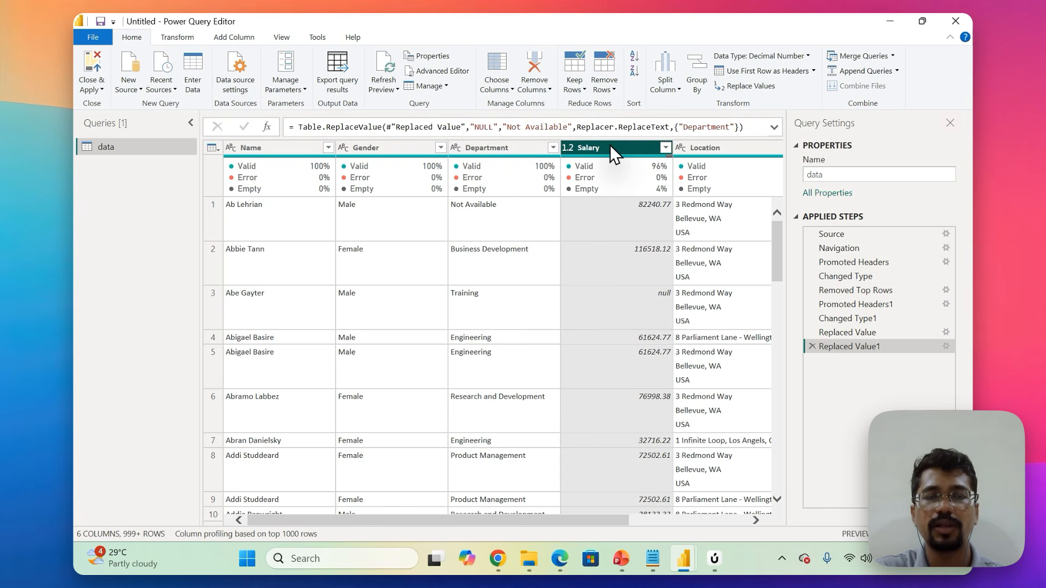
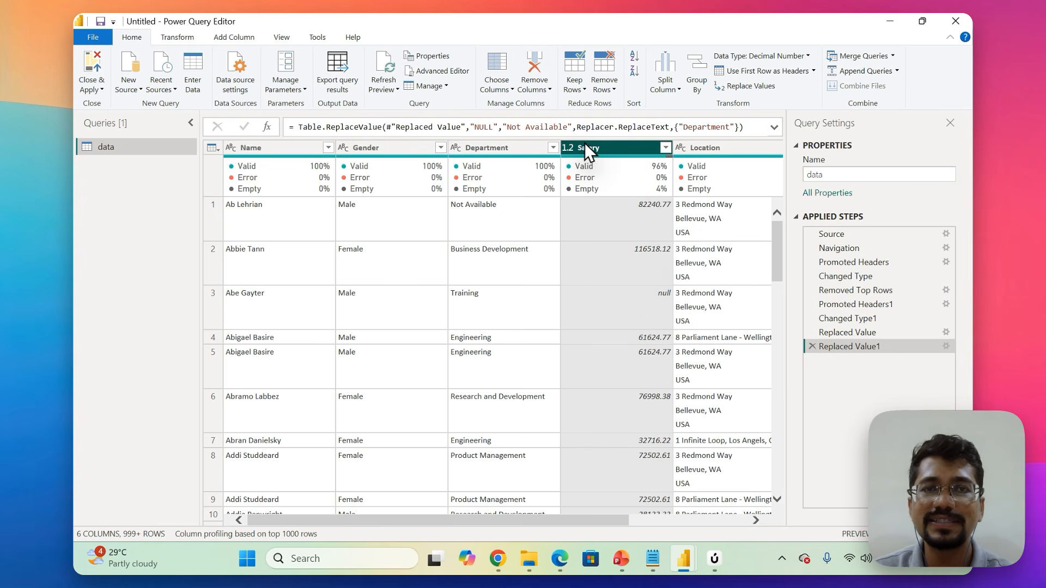
# Calculate the Salary column's average and copy the resulting number, removing the Calculated Average step to return to the table.
pyautogui.click(177, 37)
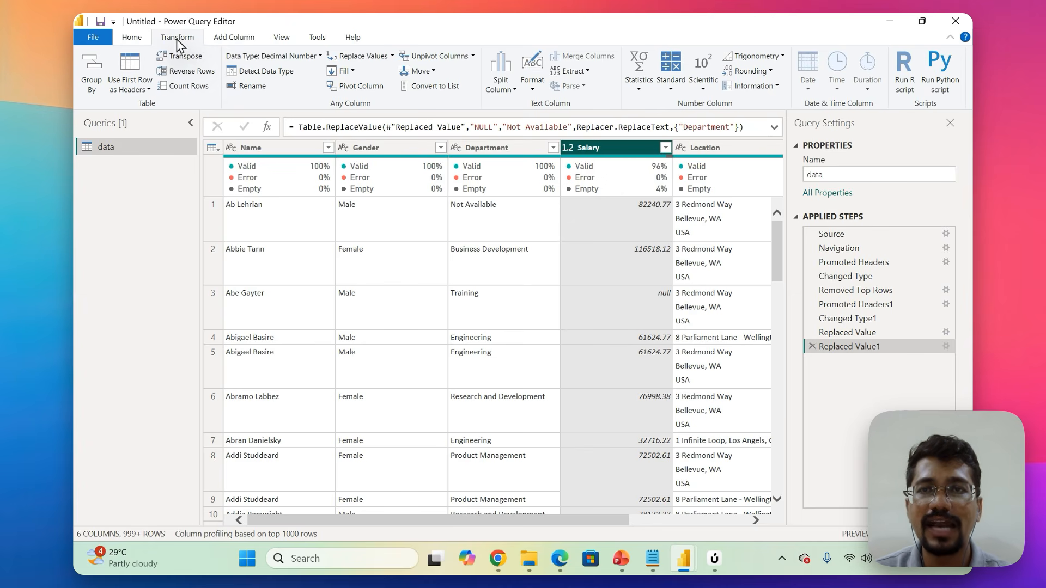
pyautogui.click(644, 82)
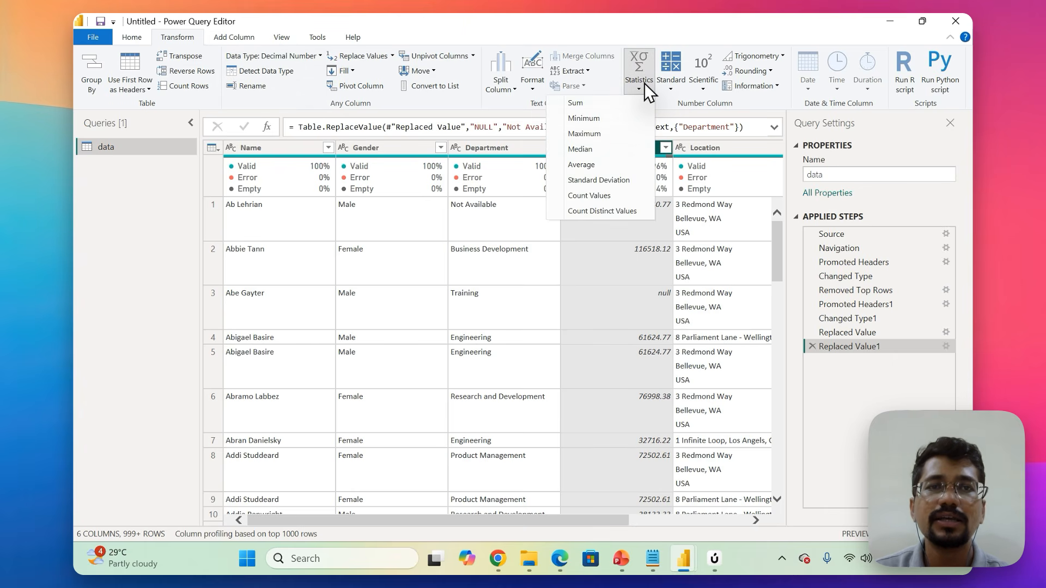
pyautogui.click(598, 168)
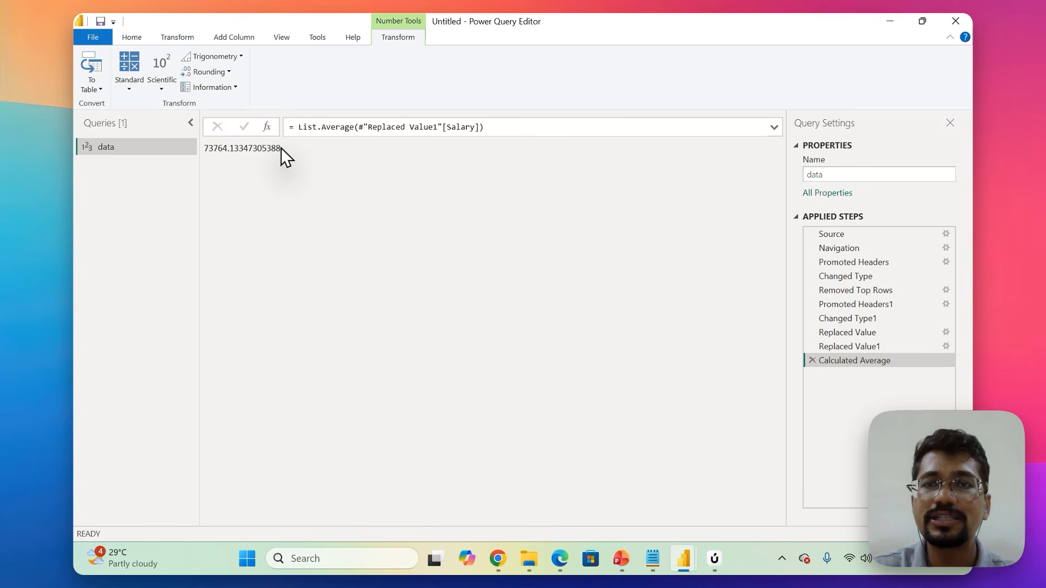
pyautogui.moveTo(280, 148); pyautogui.dragTo(199, 146)
pyautogui.hotkey('ctrl', 'c')
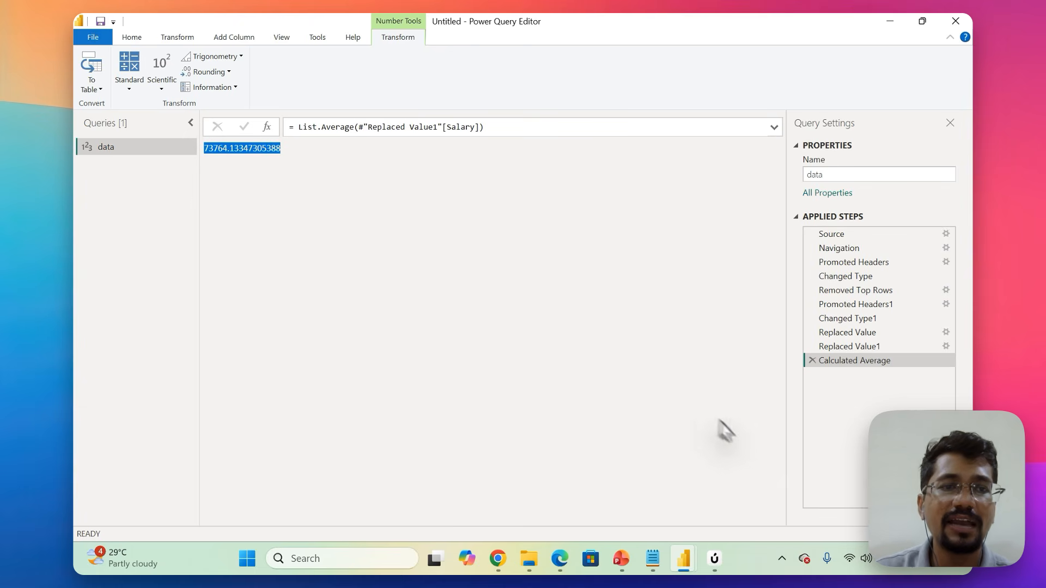
pyautogui.click(812, 360)
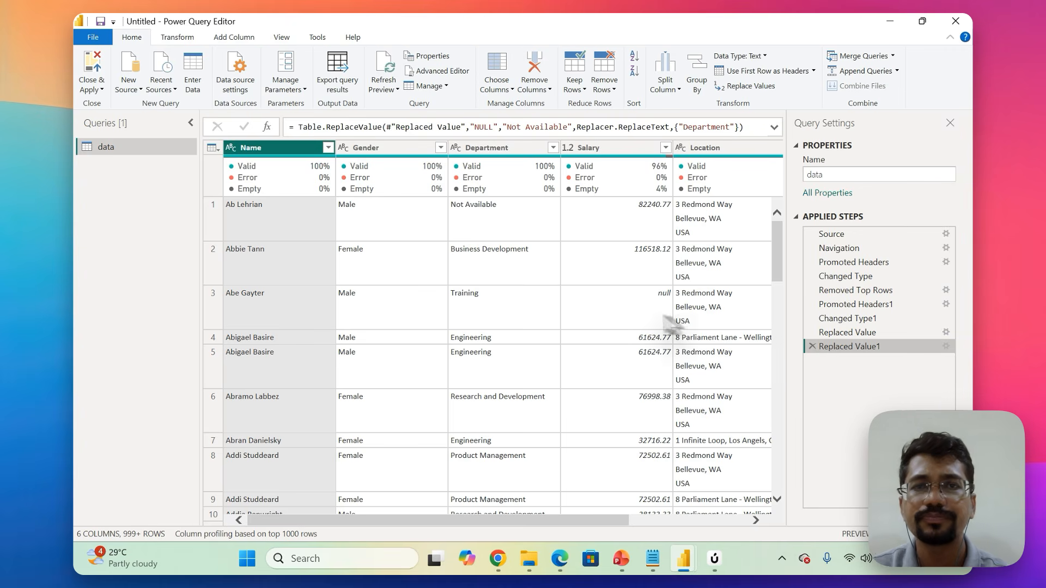
# Replace null with the copied average 73764.13347305388 in the Salary column.
pyautogui.click(606, 148)
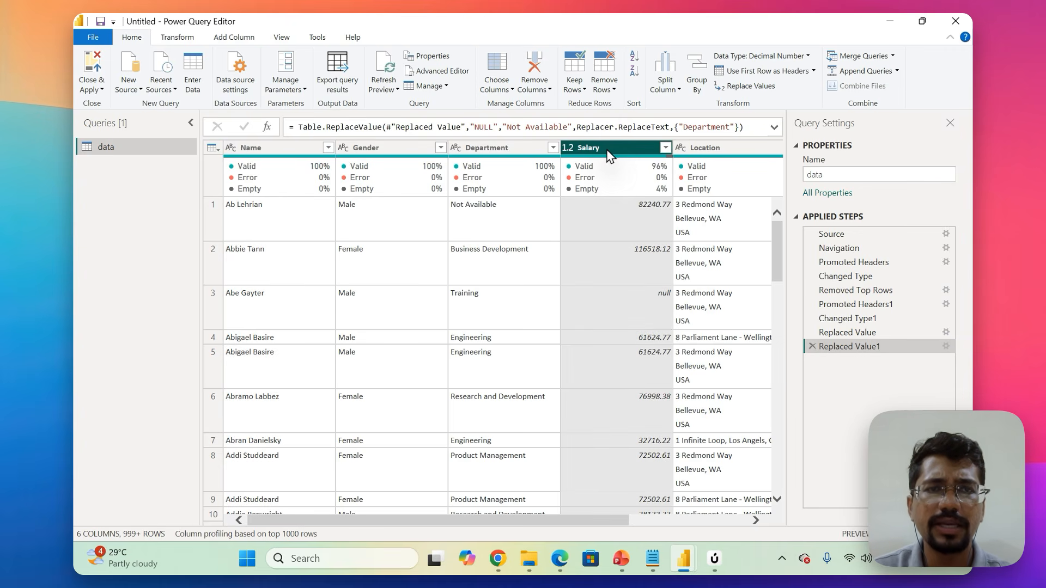
pyautogui.click(751, 87)
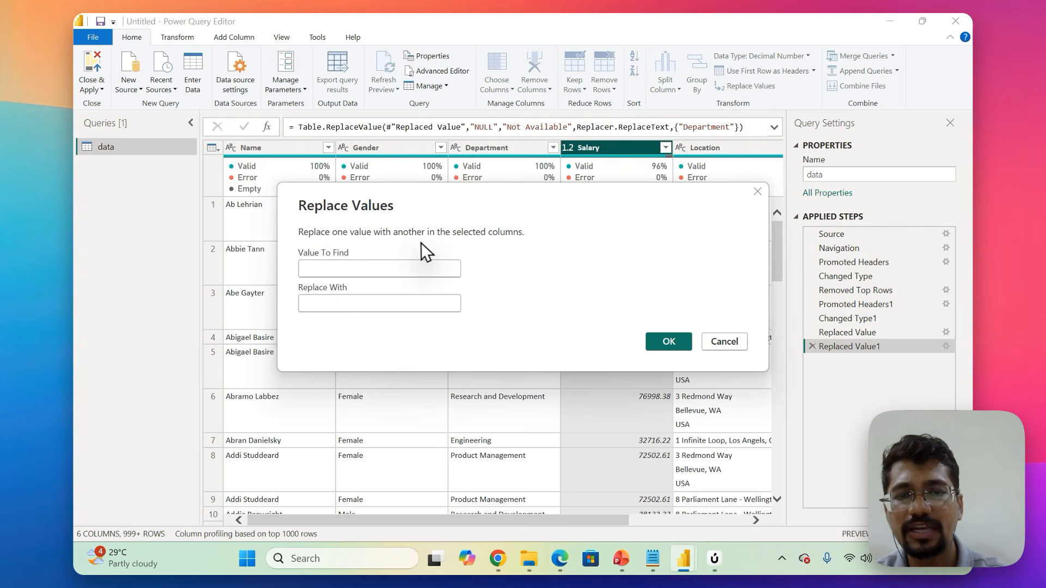
pyautogui.write('null')
pyautogui.press('Tab')
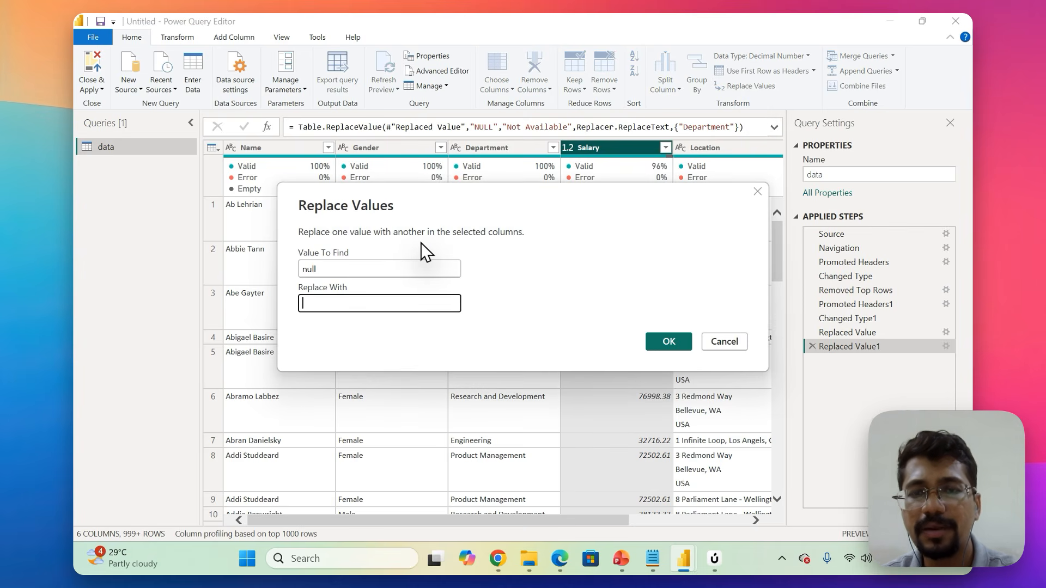
pyautogui.hotkey('ctrl', 'v')
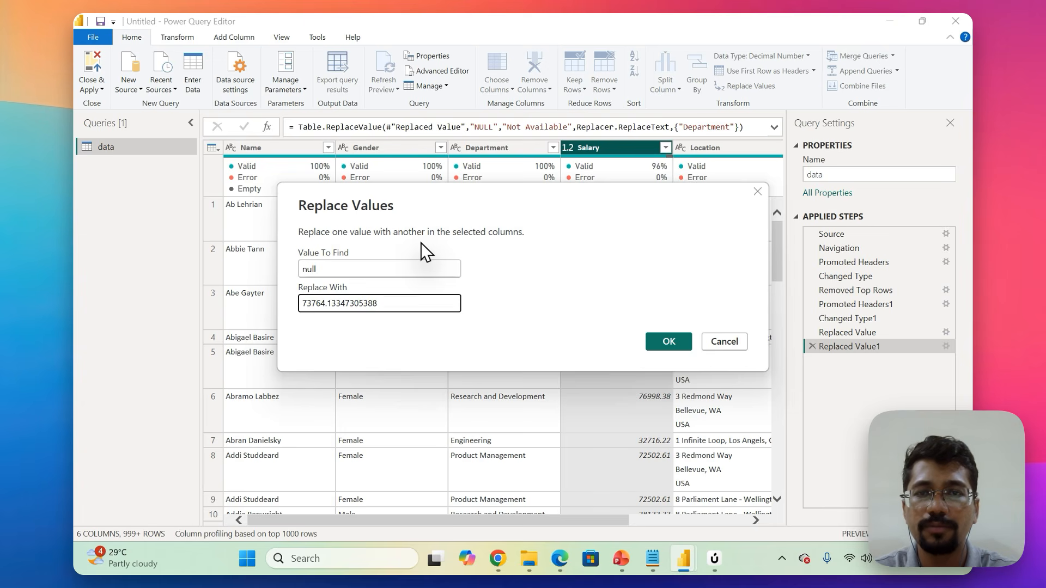
pyautogui.click(671, 349)
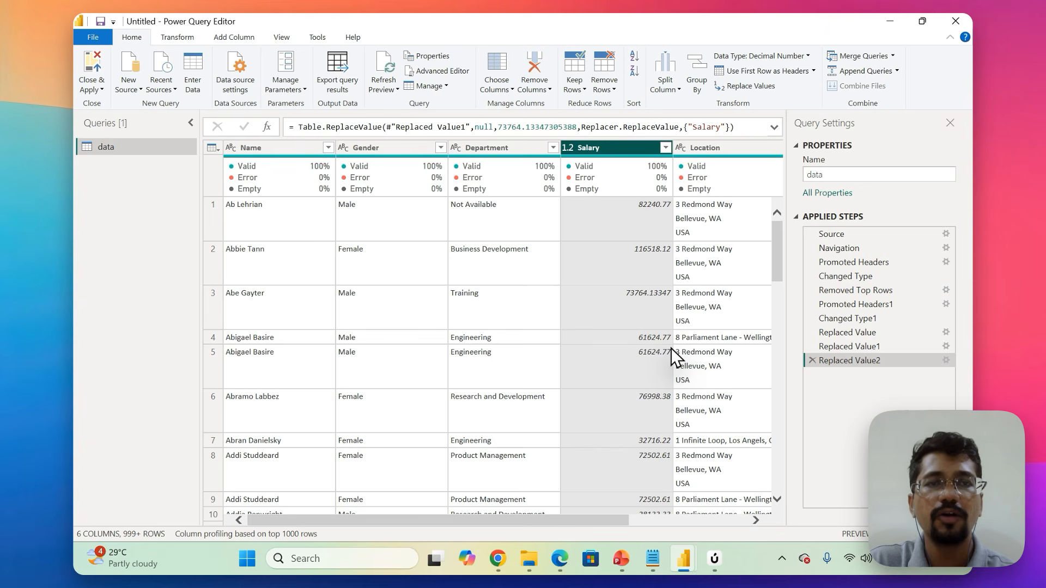
# Select the Start Date column.
pyautogui.hscroll(3, 671, 349)
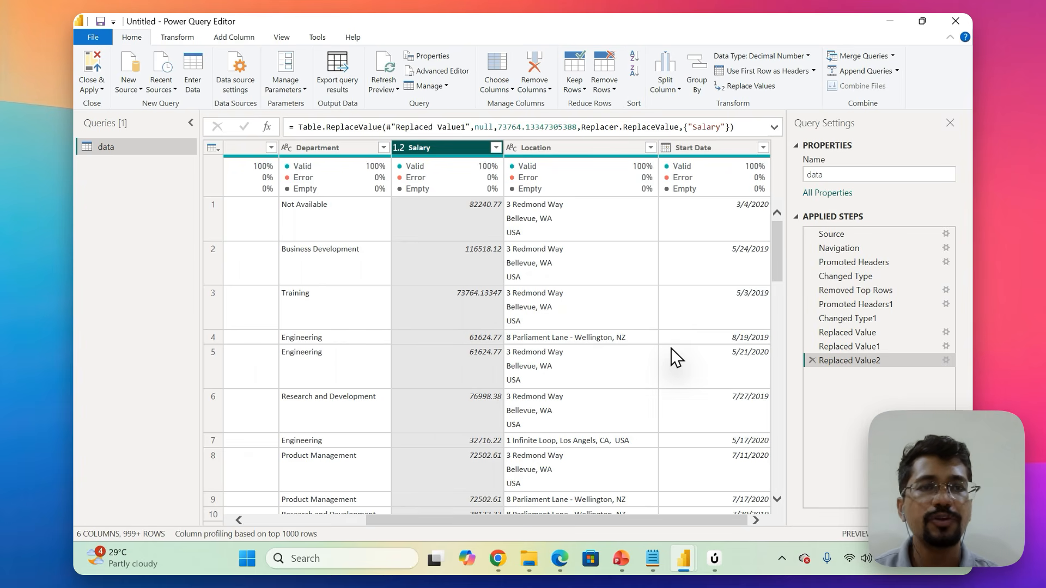
pyautogui.click(713, 149)
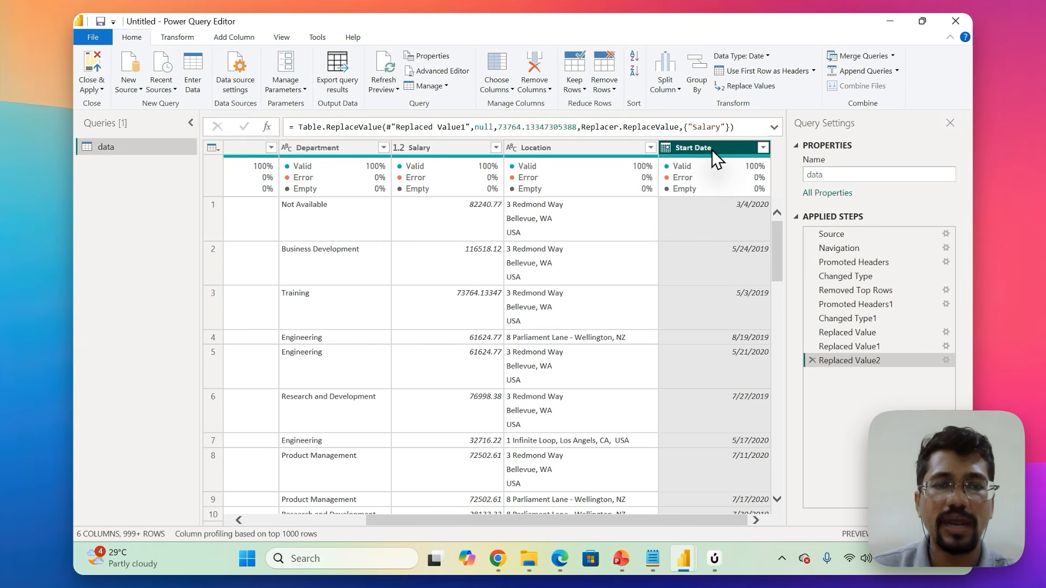
pyautogui.moveTo(714, 558)
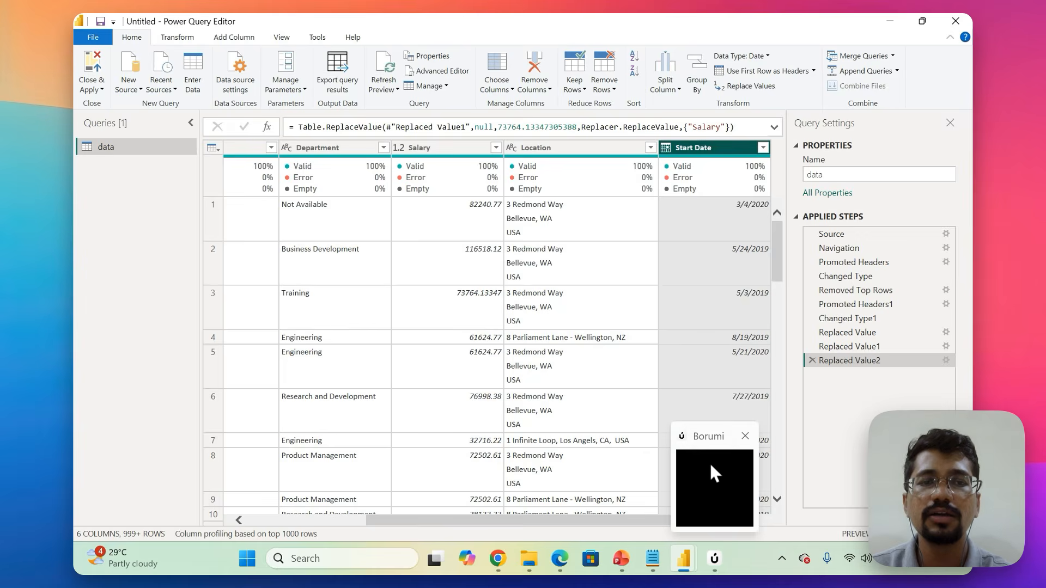
pyautogui.click(711, 464)
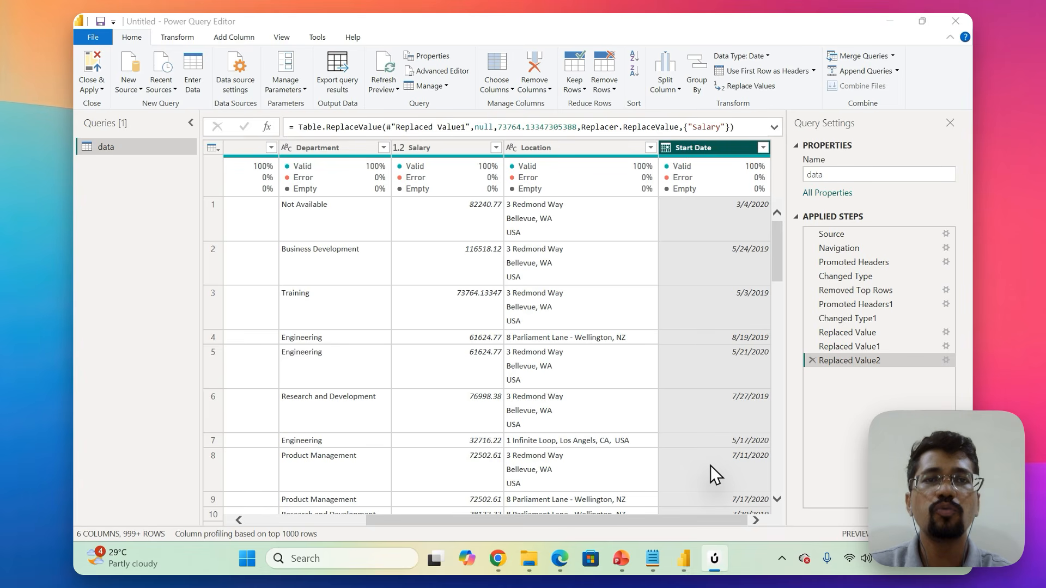
# Start adding a column from examples with Start Date selected, and name the new column Year.
pyautogui.click(707, 148)
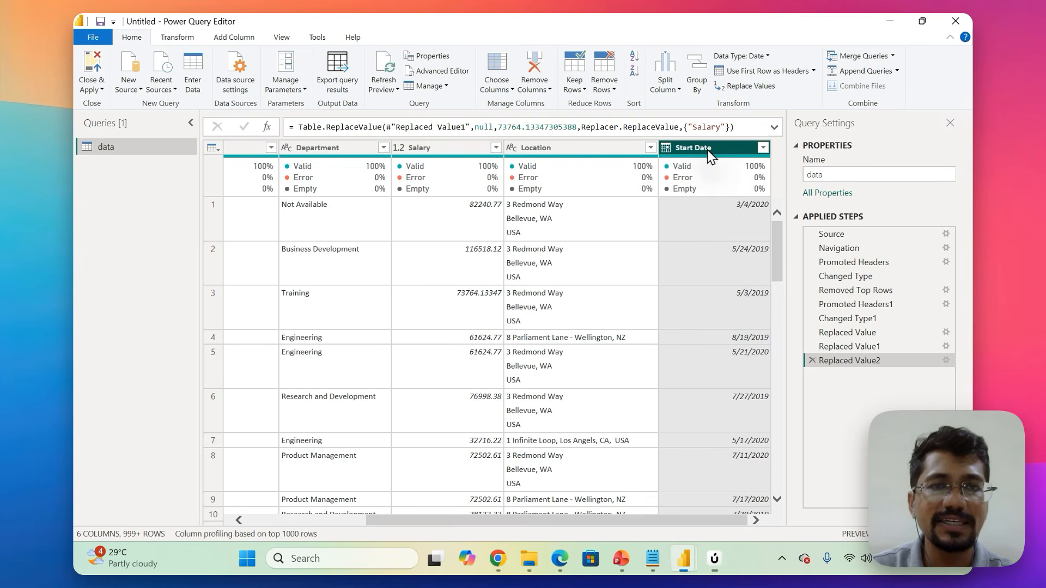
pyautogui.click(253, 35)
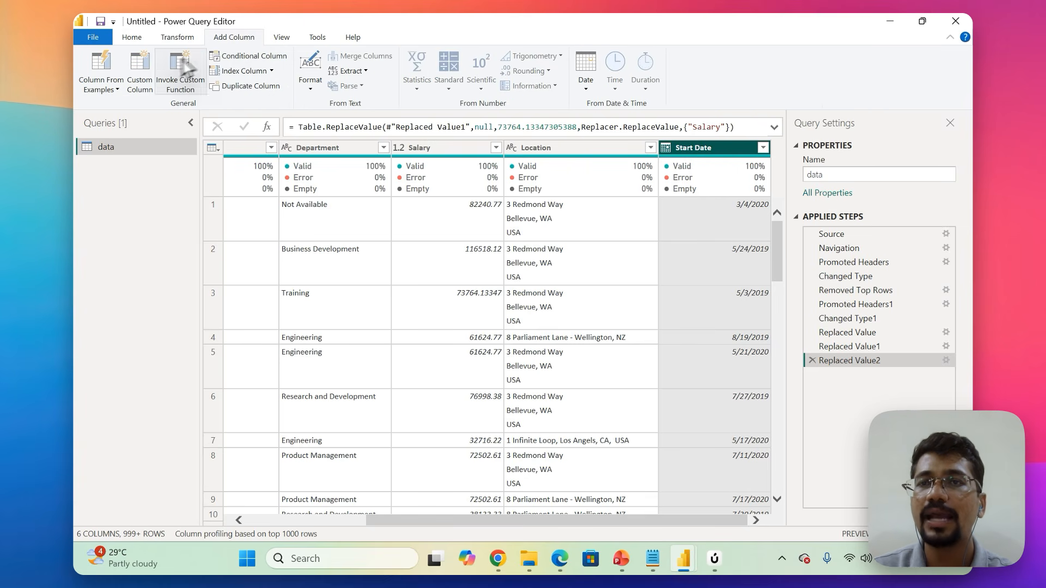
pyautogui.click(105, 61)
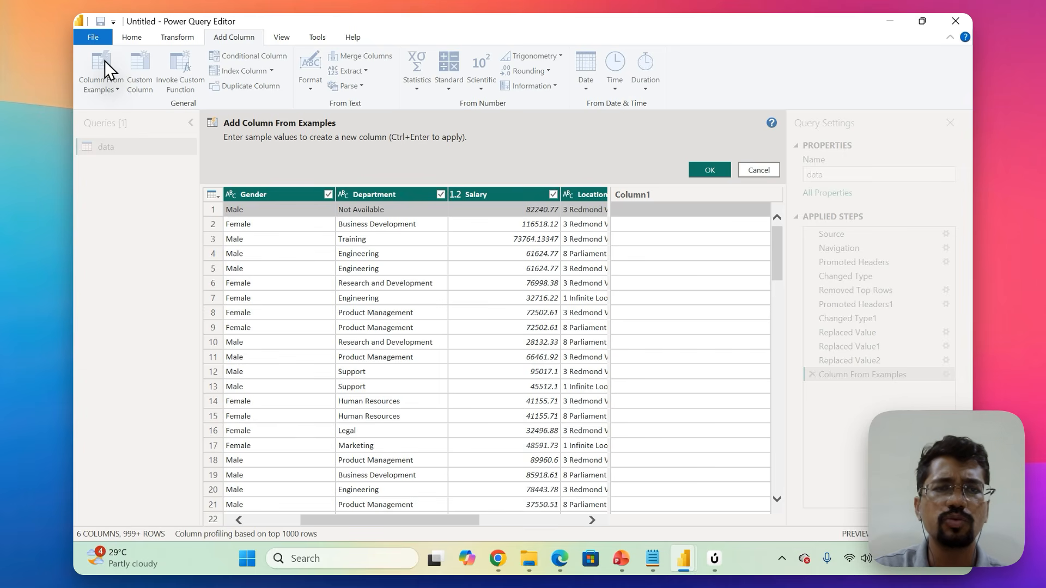
pyautogui.click(643, 197)
pyautogui.doubleClick(646, 202)
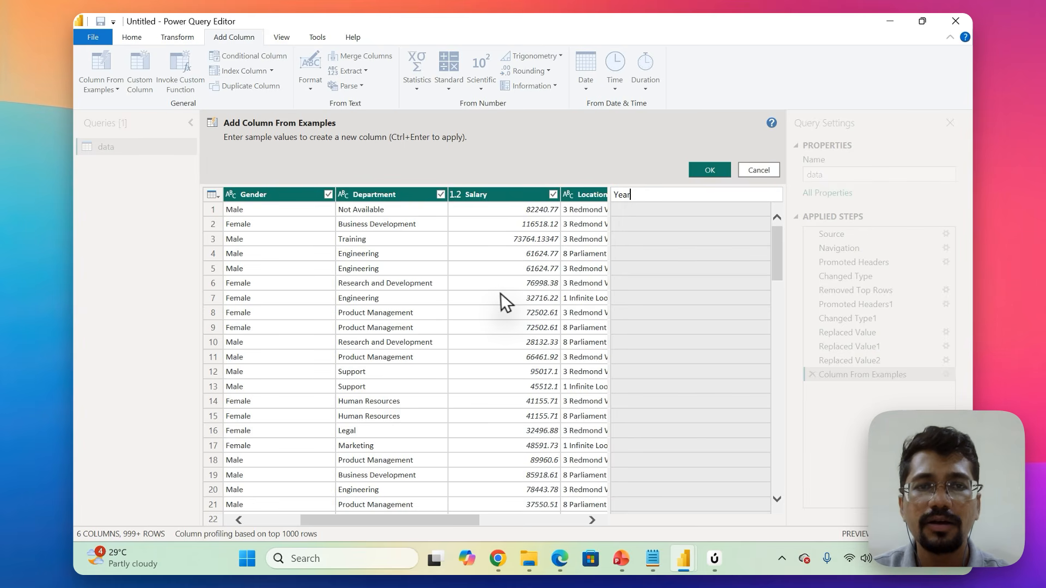
# Enter 2020 as the first-row example for Year, check the suggested values against Start Date, and add the column.
pyautogui.hscroll(5, 501, 294)
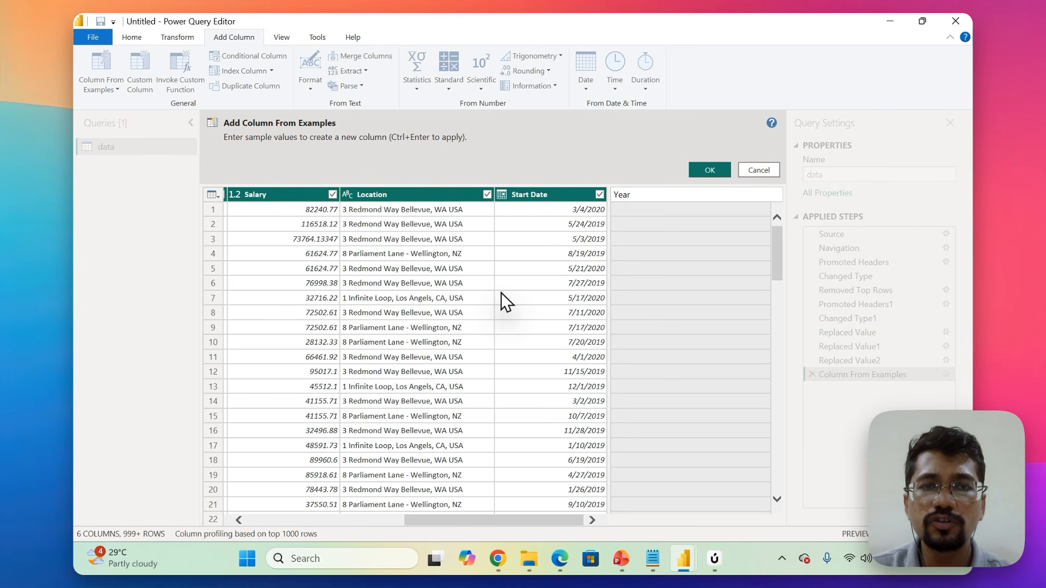
pyautogui.click(625, 209)
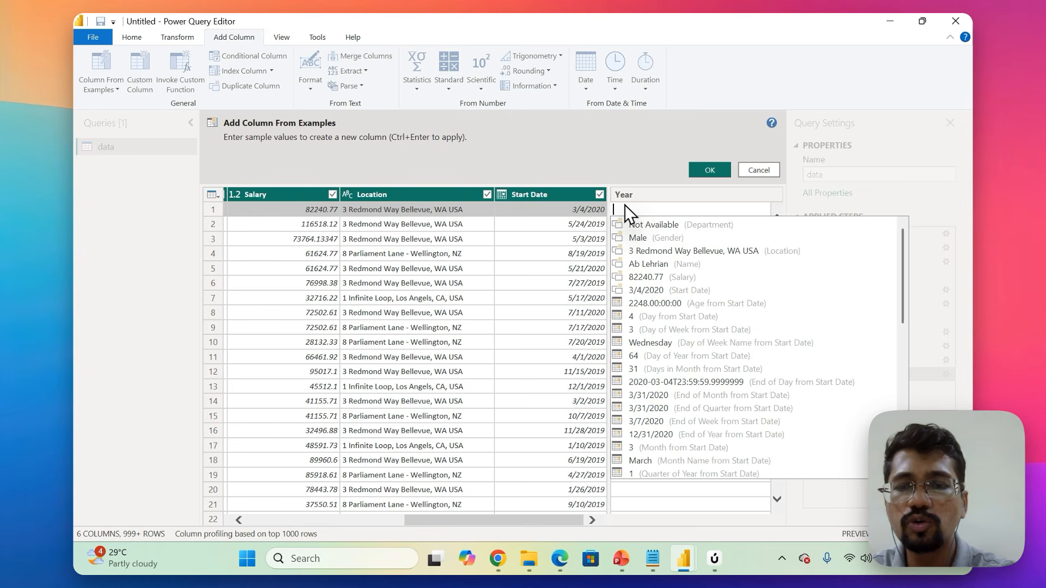
pyautogui.write('202')
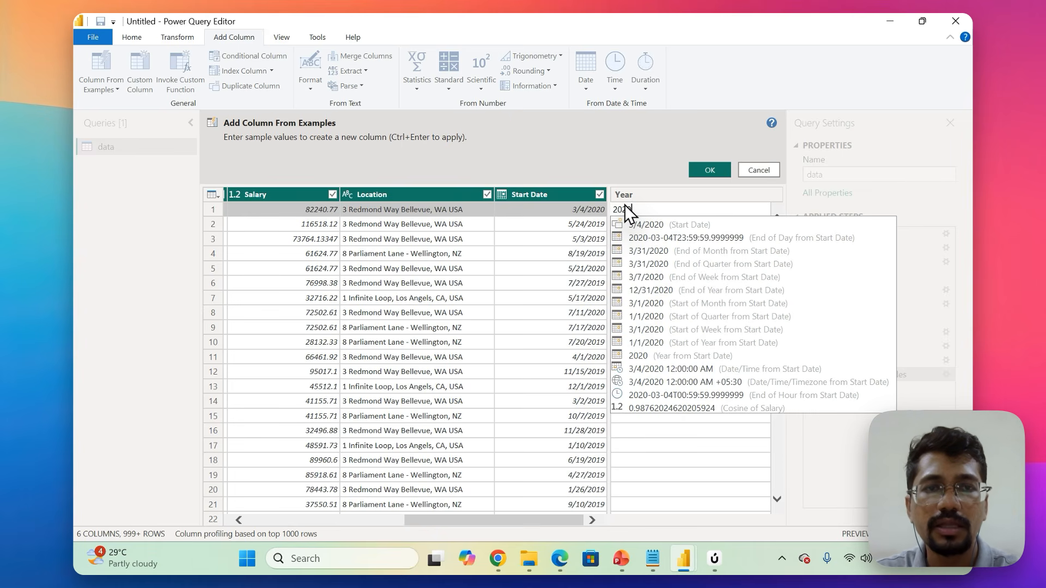
pyautogui.write('0')
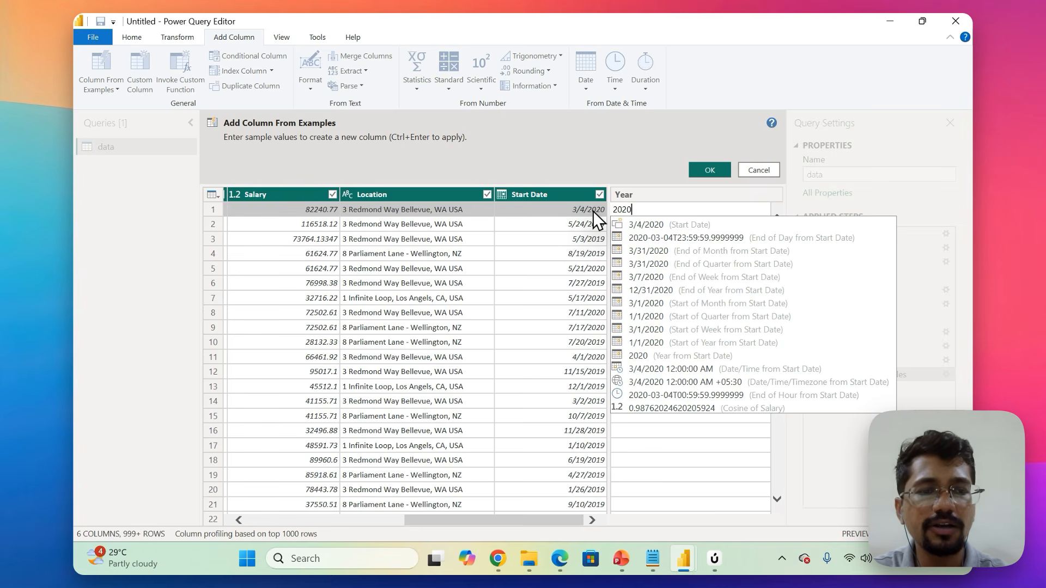
pyautogui.press('Return')
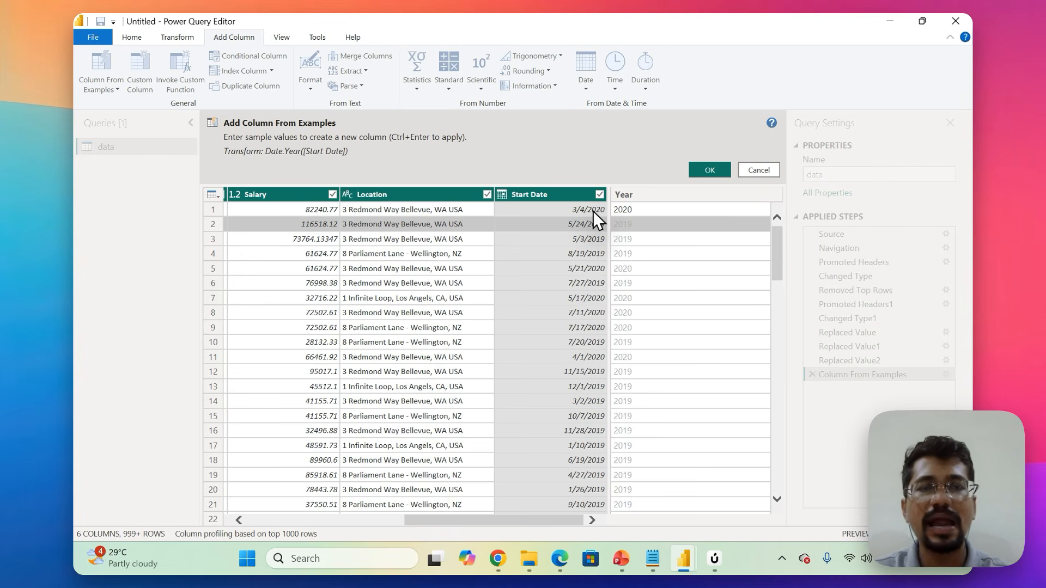
pyautogui.scroll(-5, 657, 295)
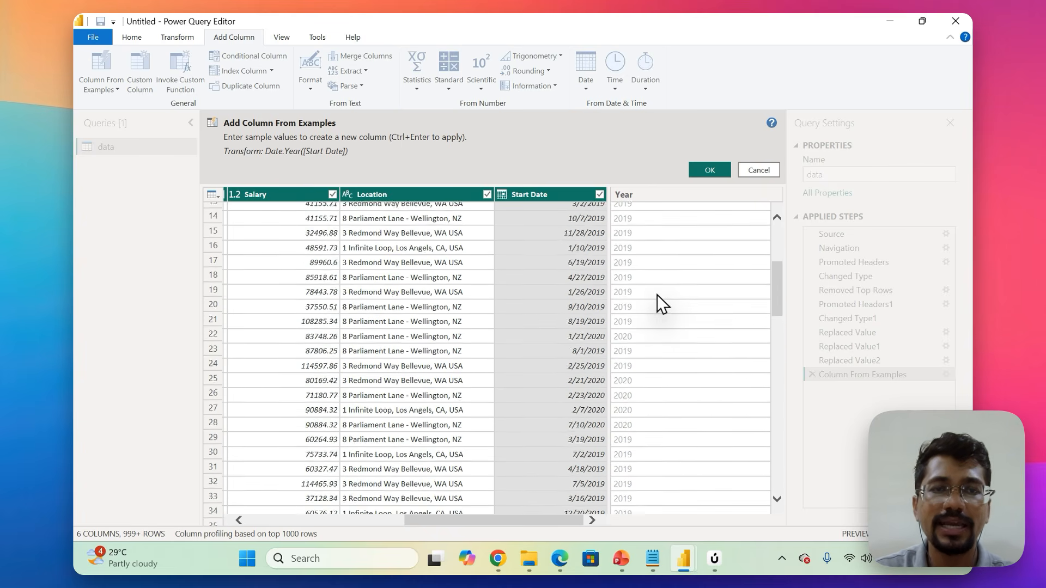
pyautogui.scroll(-2, 657, 296)
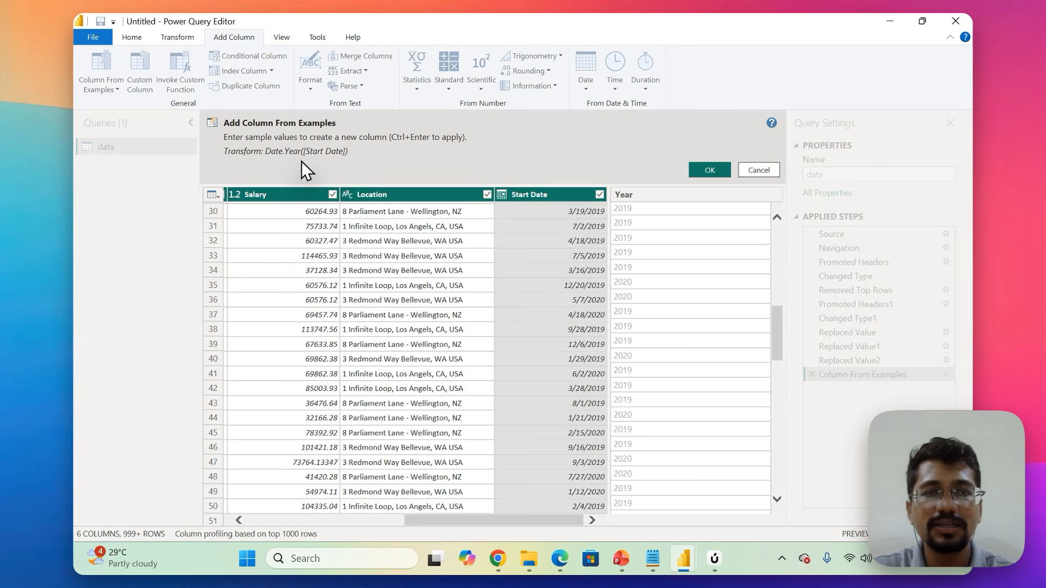
pyautogui.click(710, 170)
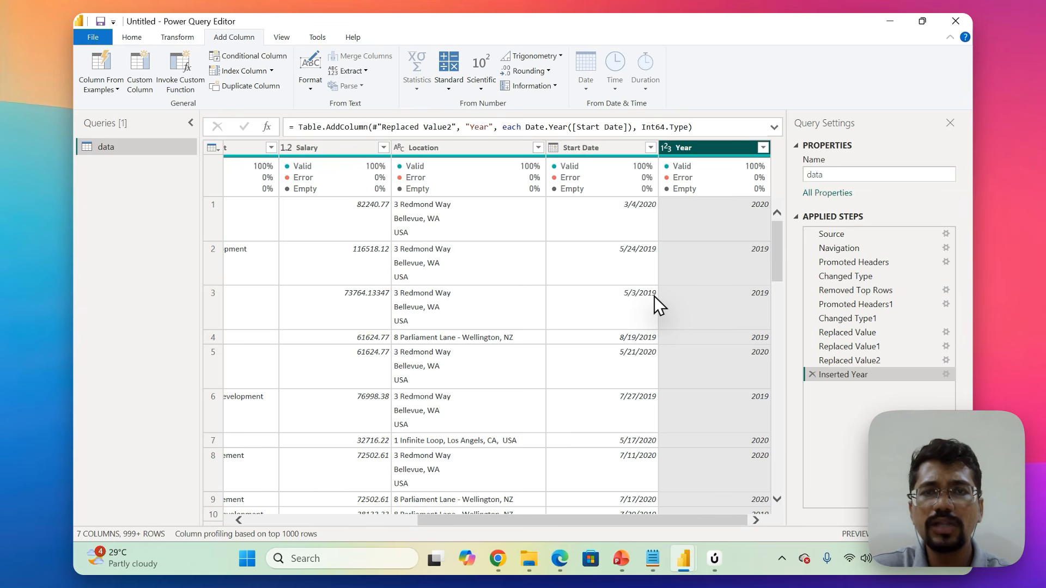
# Start another column from examples with Location selected, entering USA as the example for row 1.
pyautogui.click(455, 154)
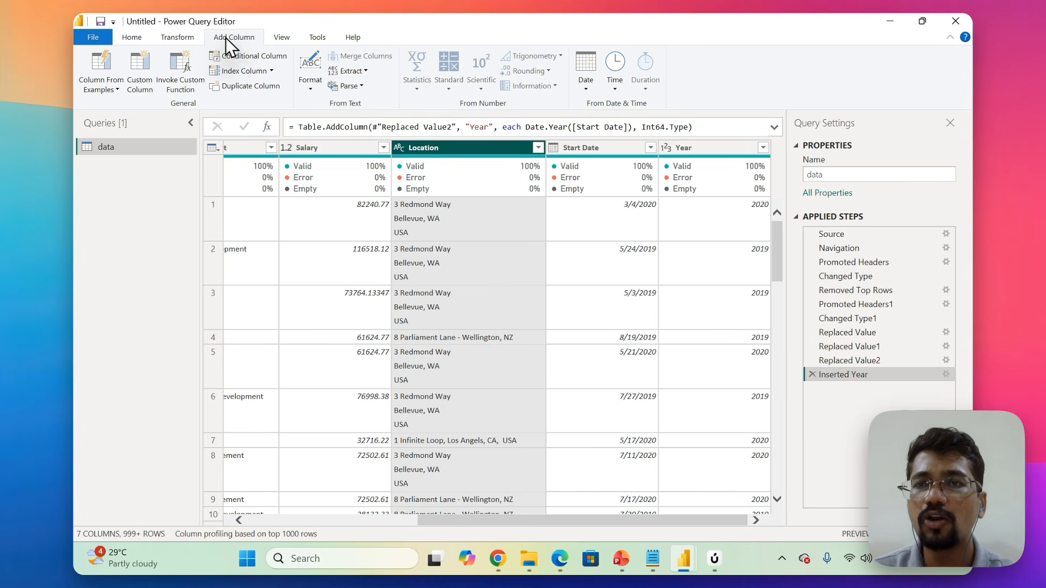
pyautogui.click(101, 63)
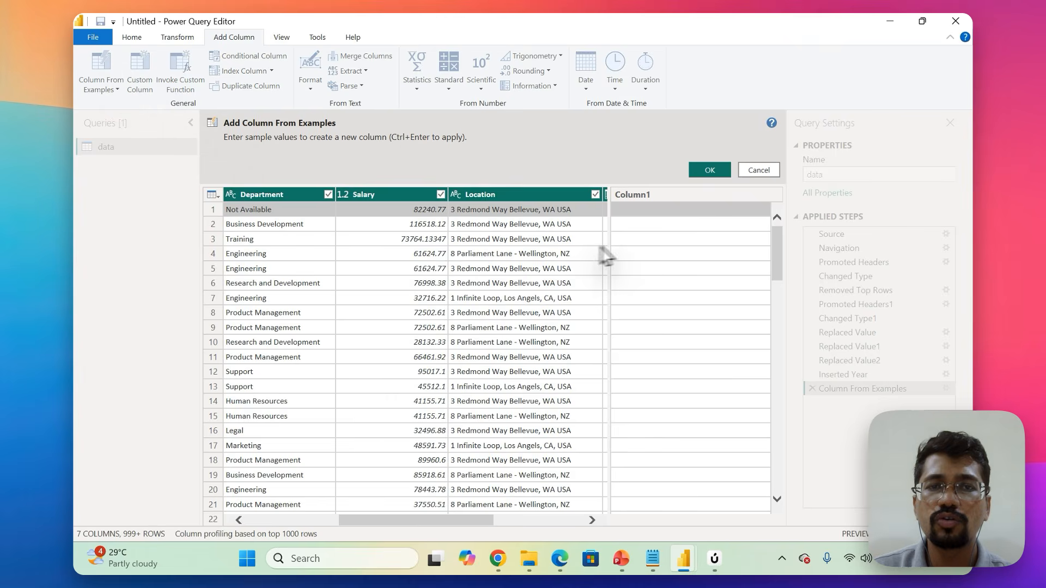
pyautogui.hscroll(3, 511, 267)
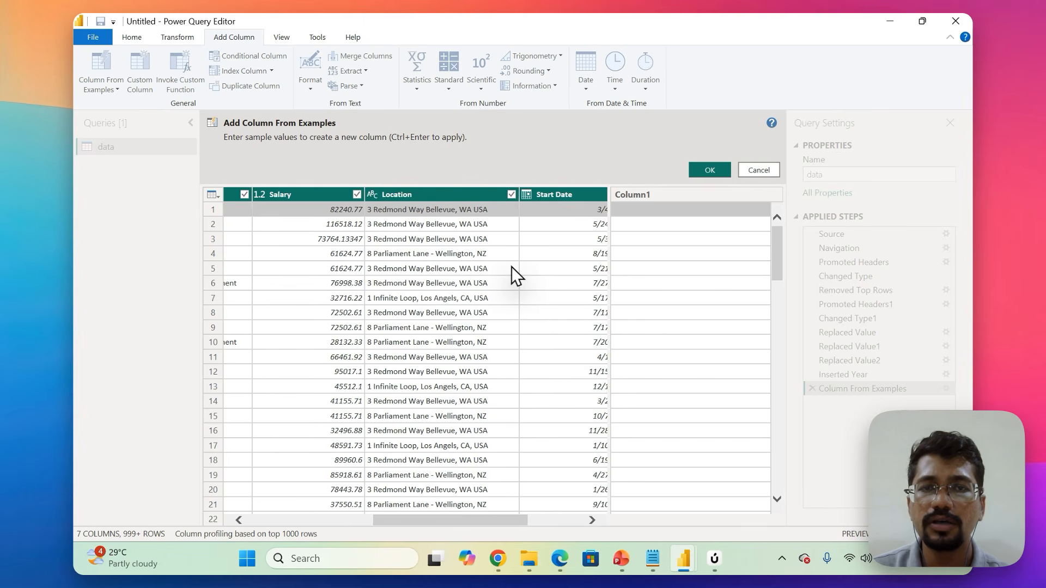
pyautogui.click(645, 209)
pyautogui.write('USA')
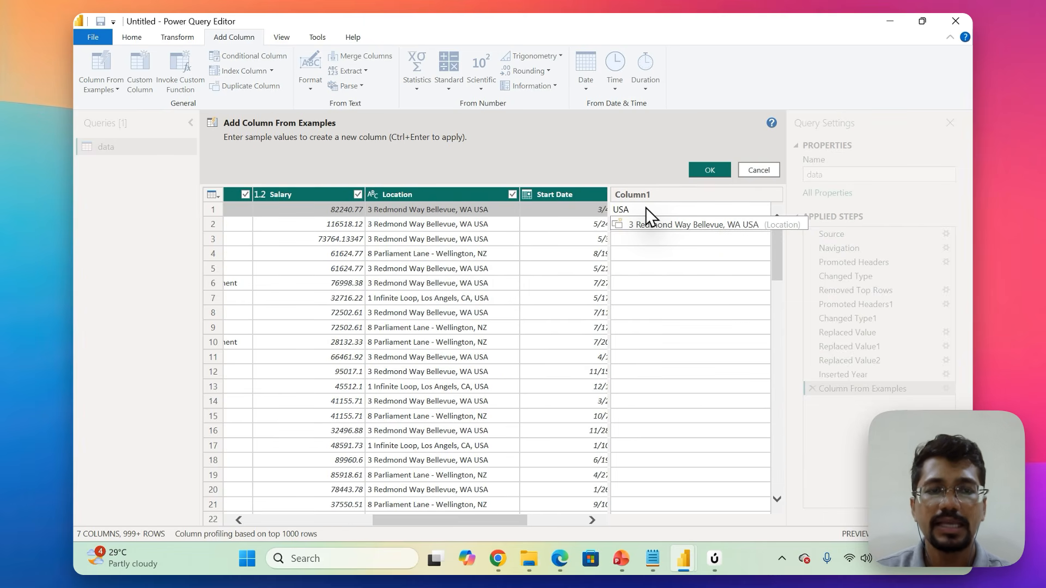
pyautogui.press('Return')
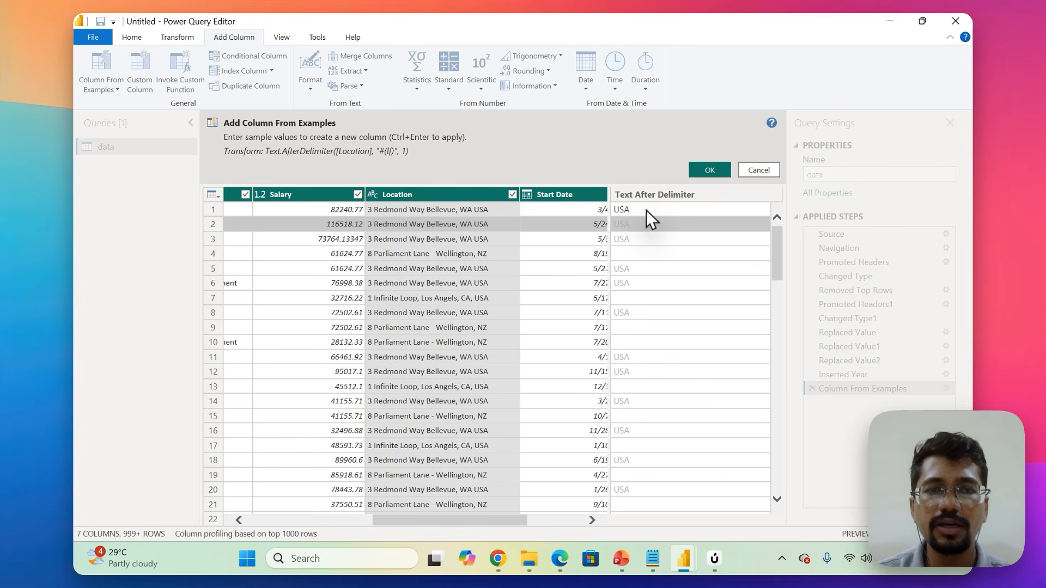
# Refine the country extraction by entering NZ as the example for row 4 and USA for row 13.
pyautogui.click(643, 252)
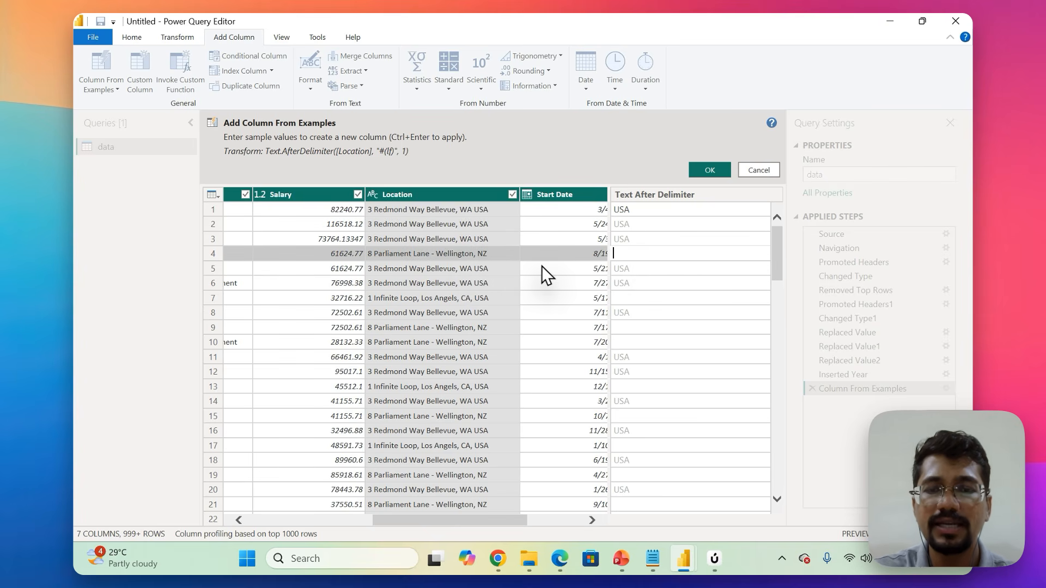
pyautogui.write('NZ')
pyautogui.press('Return')
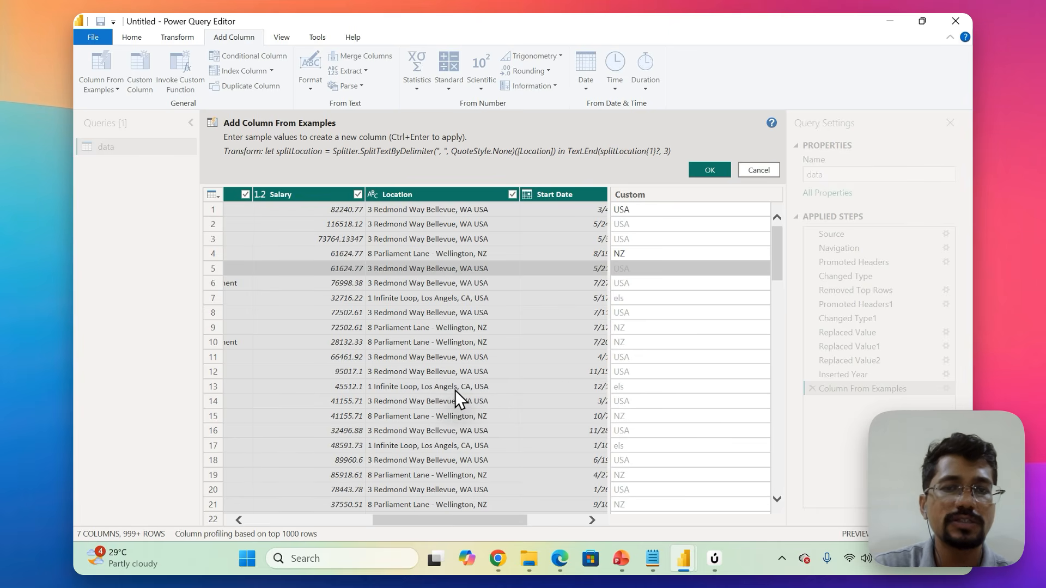
pyautogui.click(622, 386)
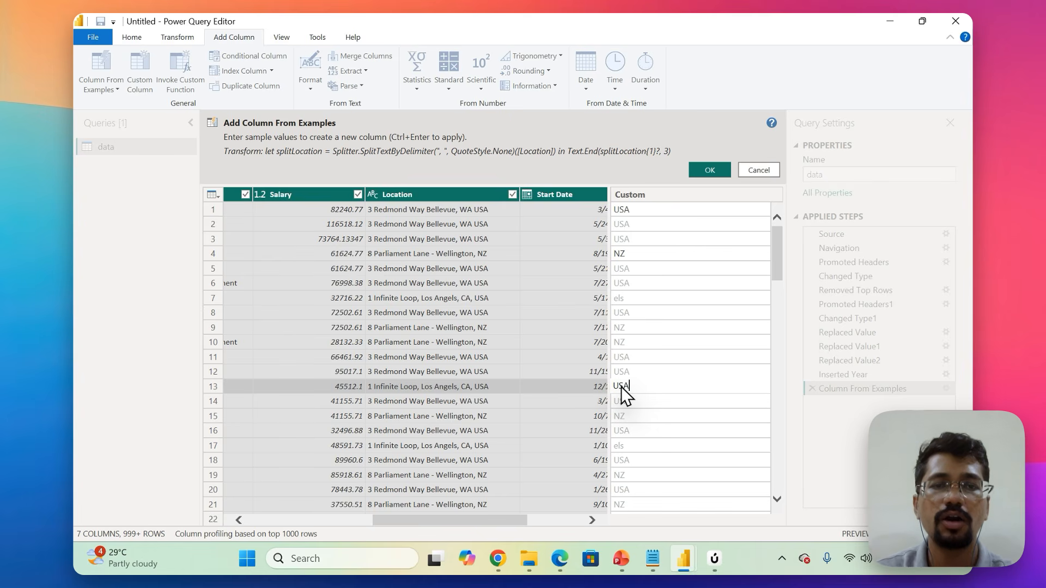
pyautogui.press('Return')
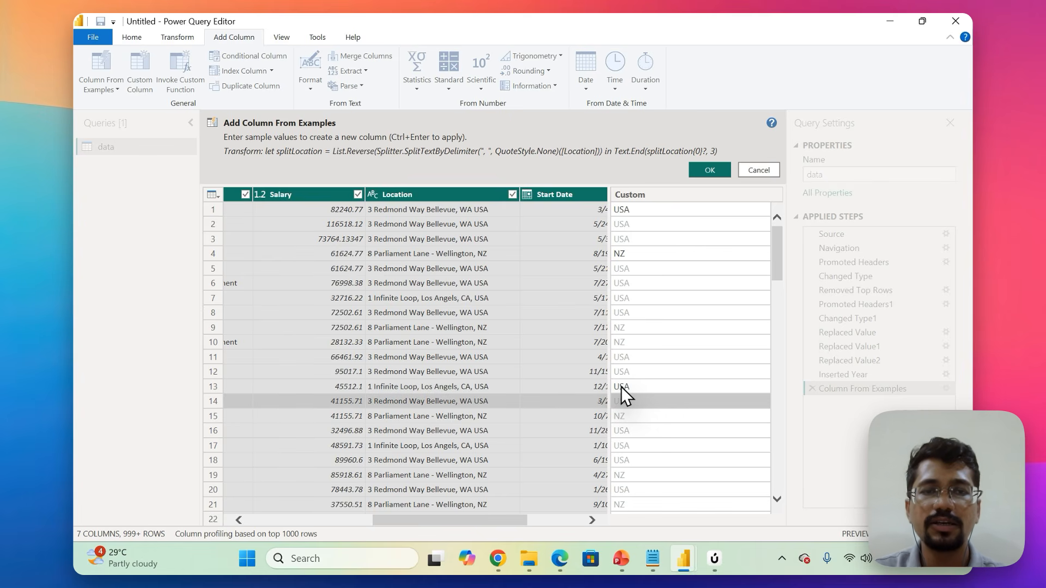
# Check the suggested country values against Location, add the column, and rename it Country.
pyautogui.scroll(-8, 621, 387)
pyautogui.scroll(-18, 621, 387)
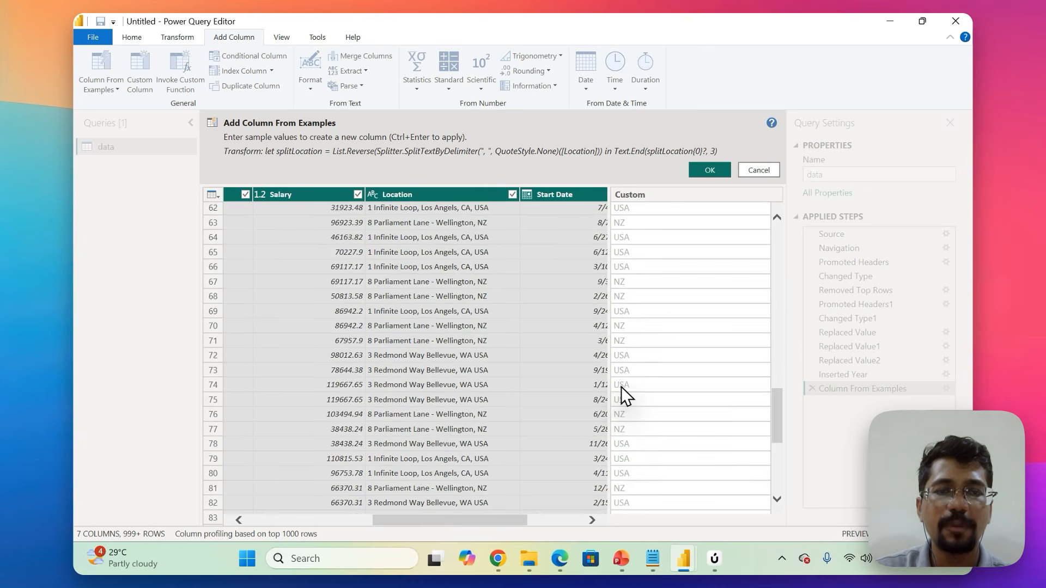
pyautogui.scroll(20, 621, 386)
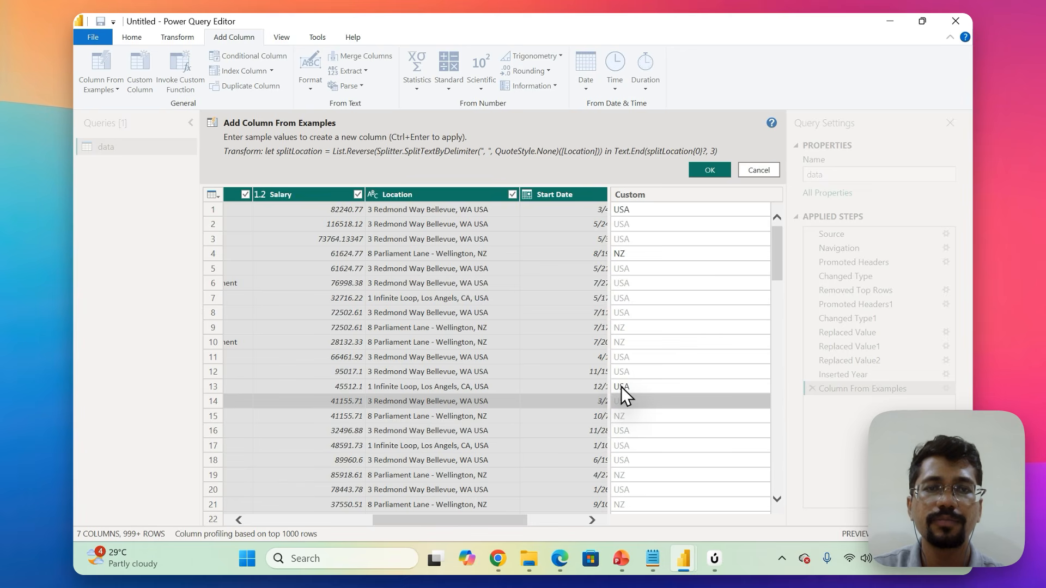
pyautogui.click(708, 169)
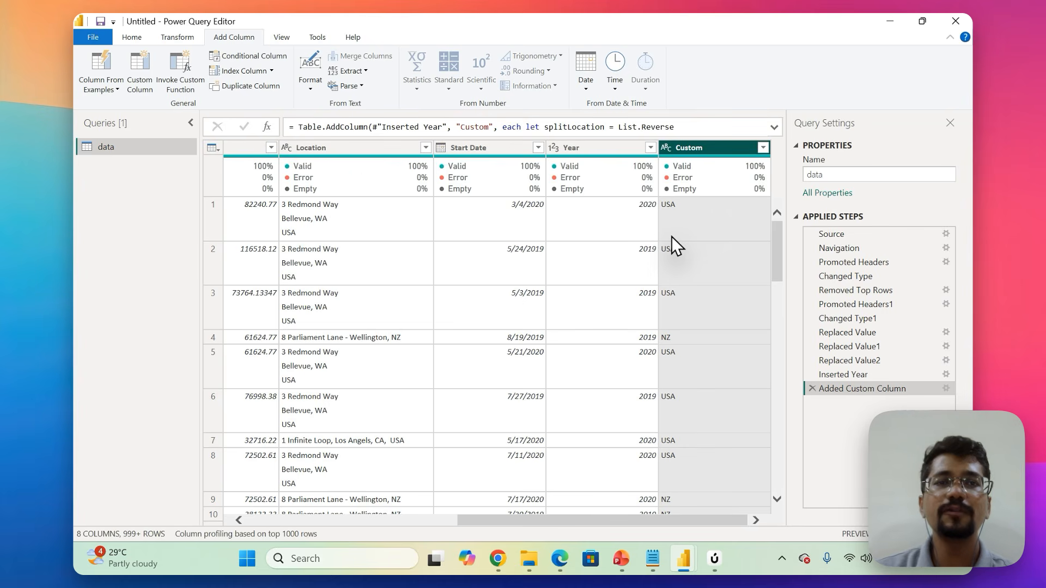
pyautogui.moveTo(694, 159)
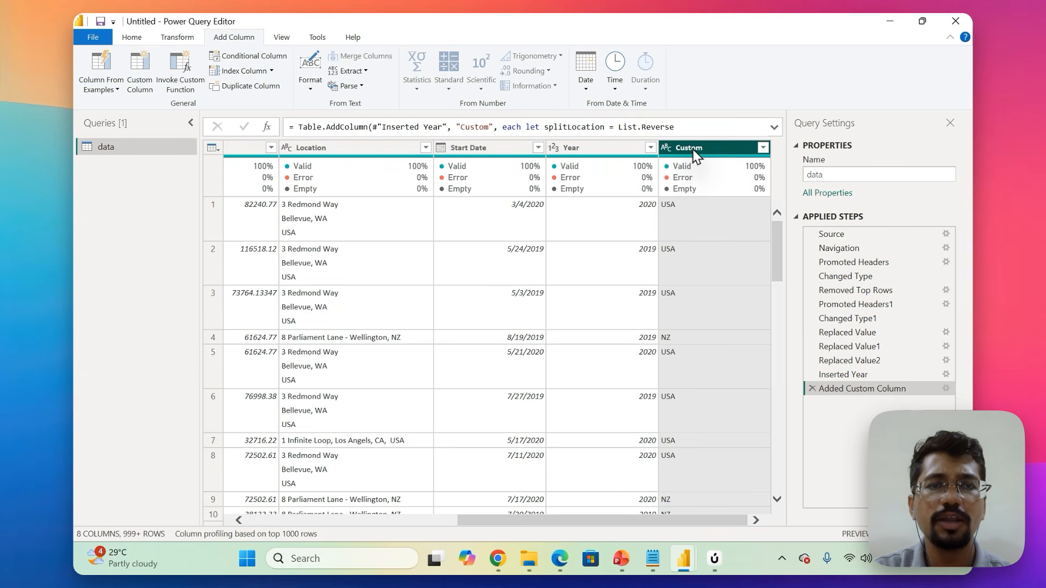
pyautogui.doubleClick(692, 148)
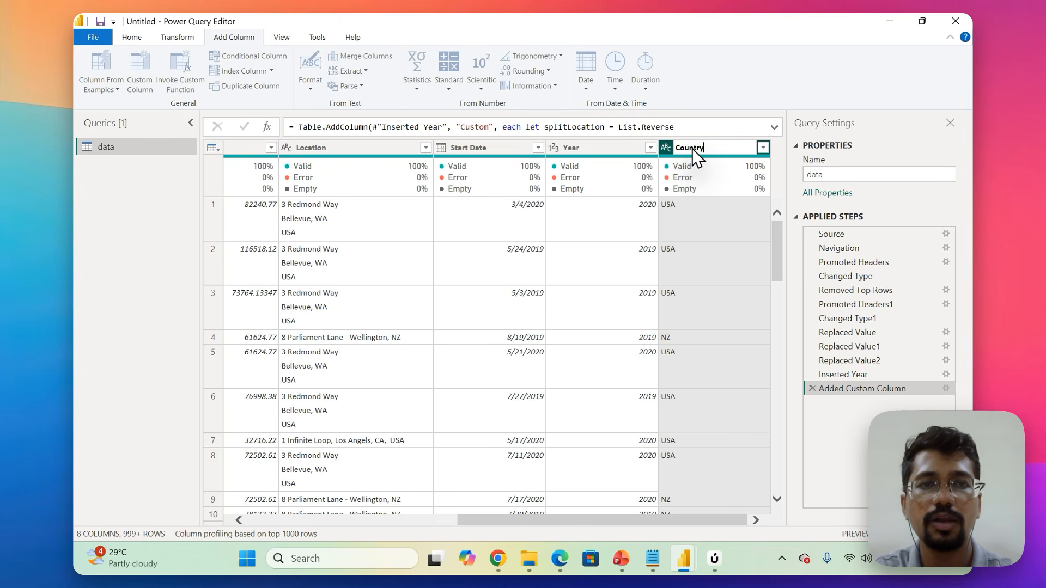
pyautogui.press('Return')
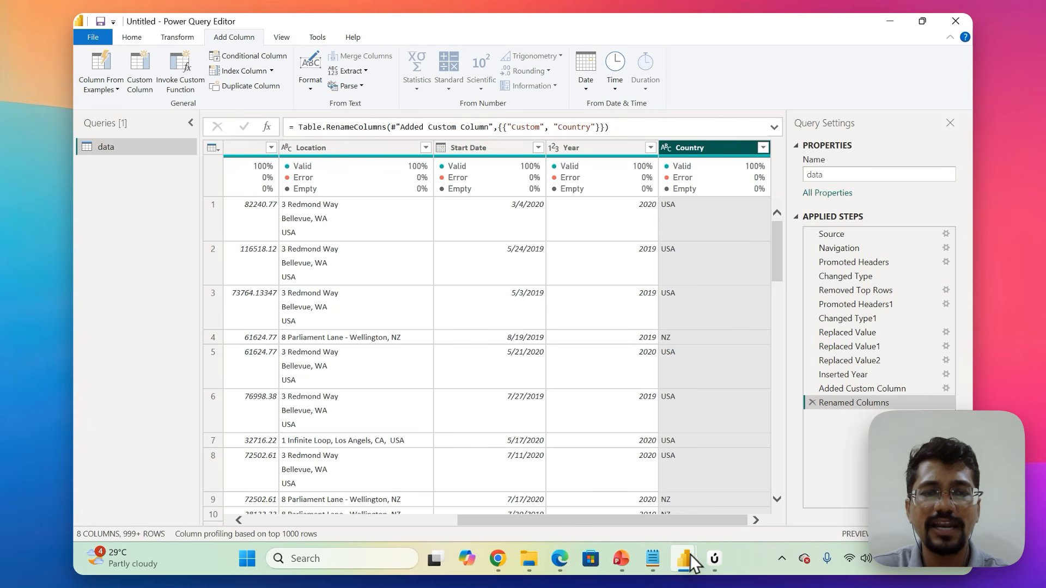
# Look at the Power BI Desktop report window alongside the query editor, and return to Power Query Editor.
pyautogui.moveTo(684, 565)
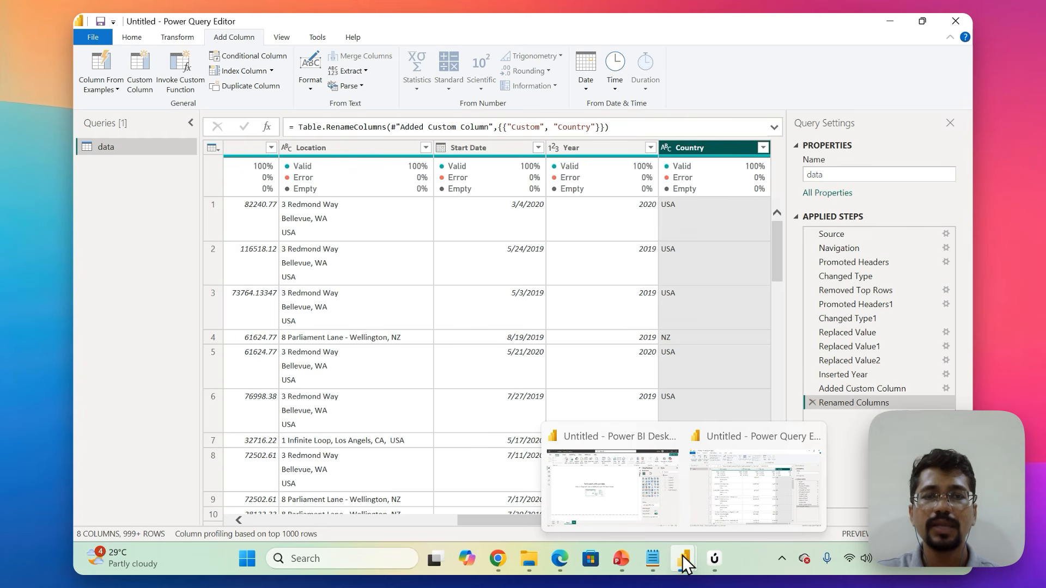
pyautogui.moveTo(640, 488)
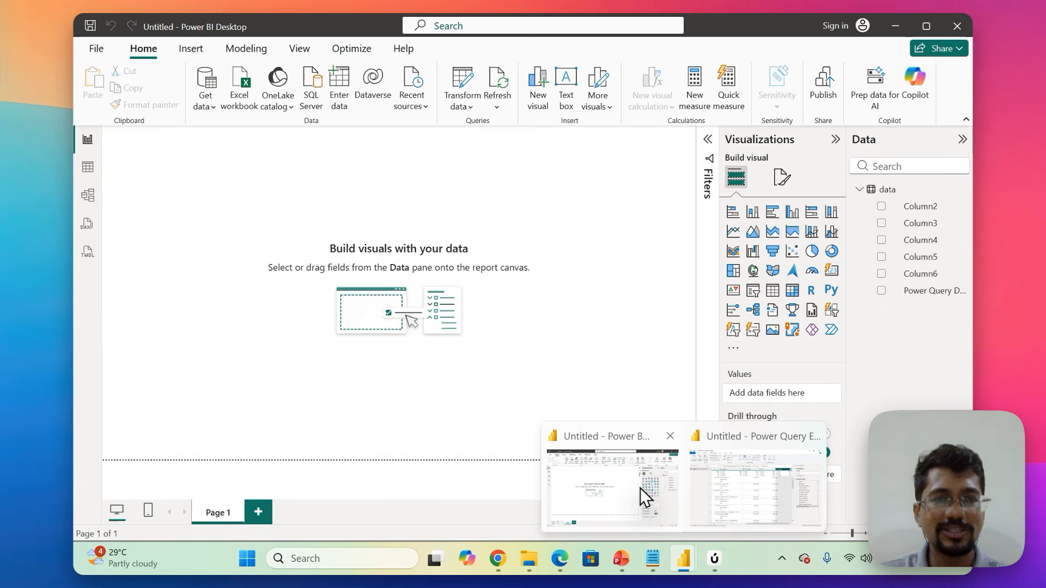
pyautogui.moveTo(740, 486)
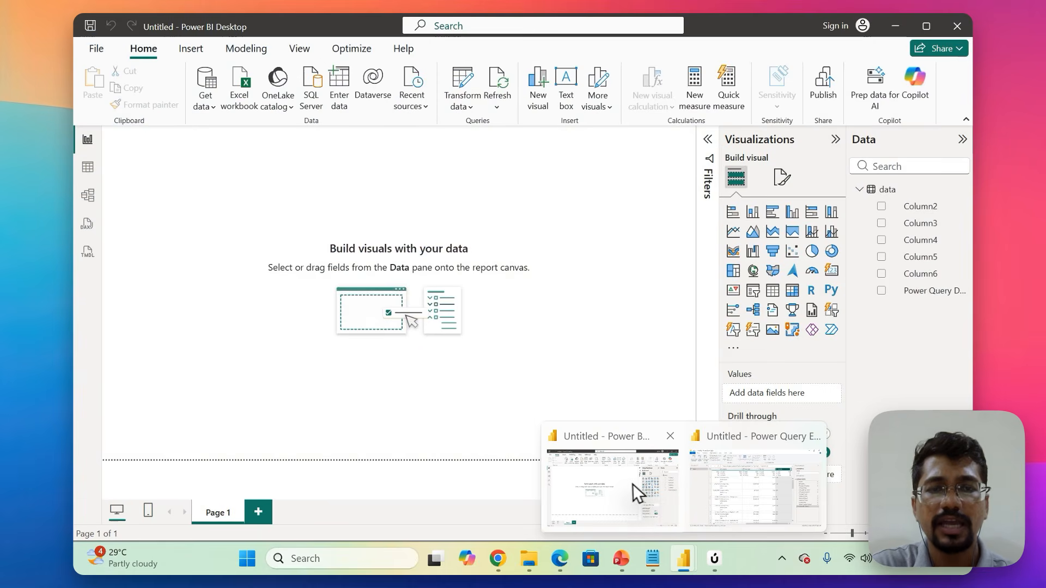
pyautogui.click(629, 484)
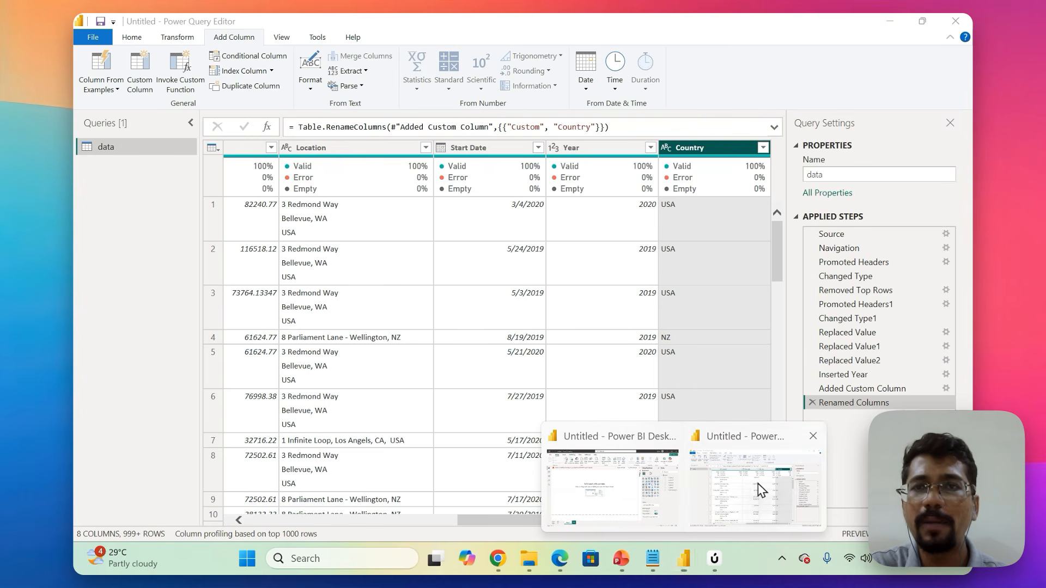
pyautogui.click(758, 484)
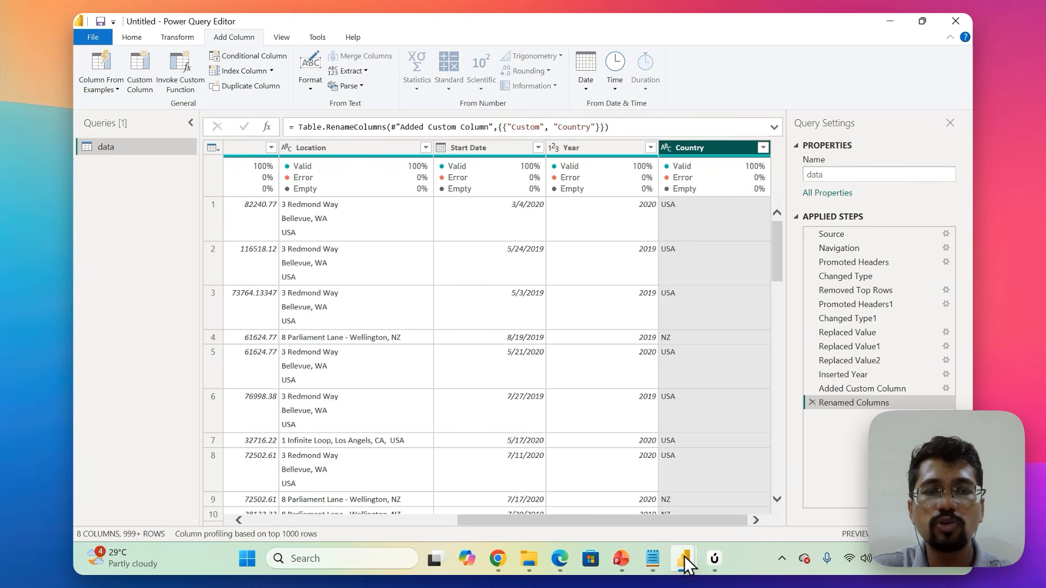
pyautogui.moveTo(684, 557)
pyautogui.moveTo(644, 498)
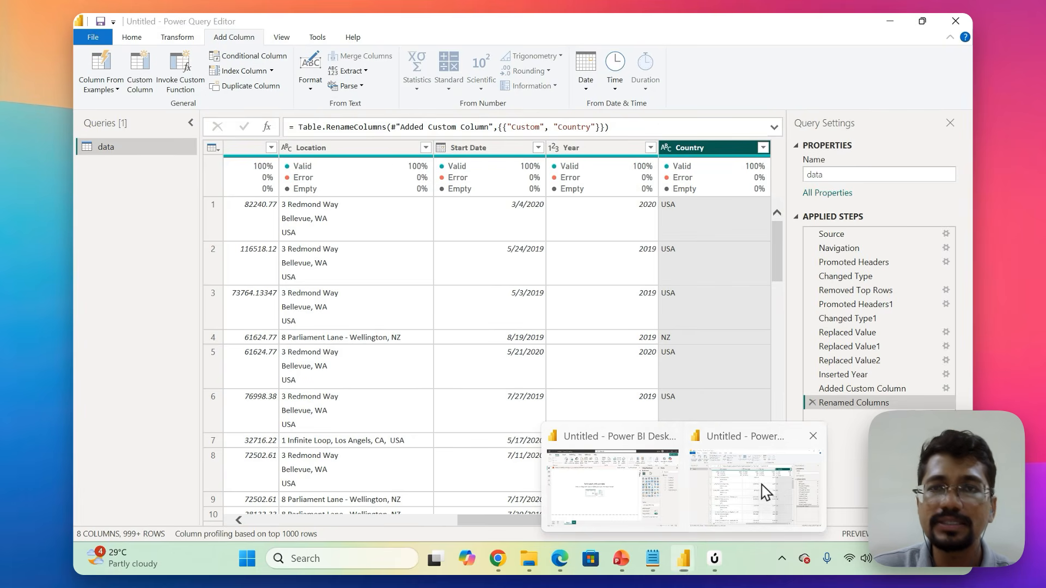
pyautogui.click(763, 491)
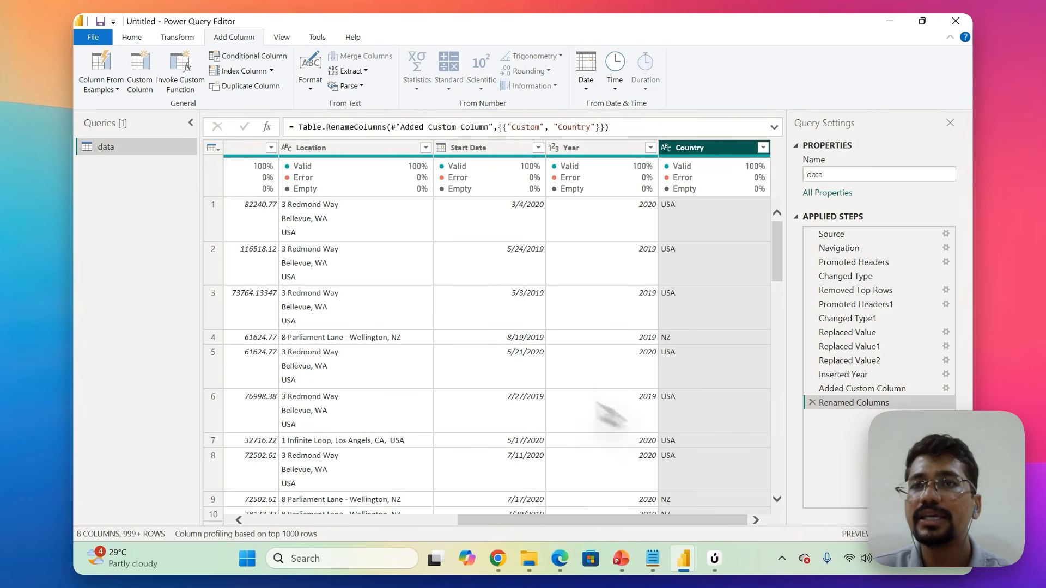
# Close the query editor and apply the pending changes to the data query.
pyautogui.click(132, 38)
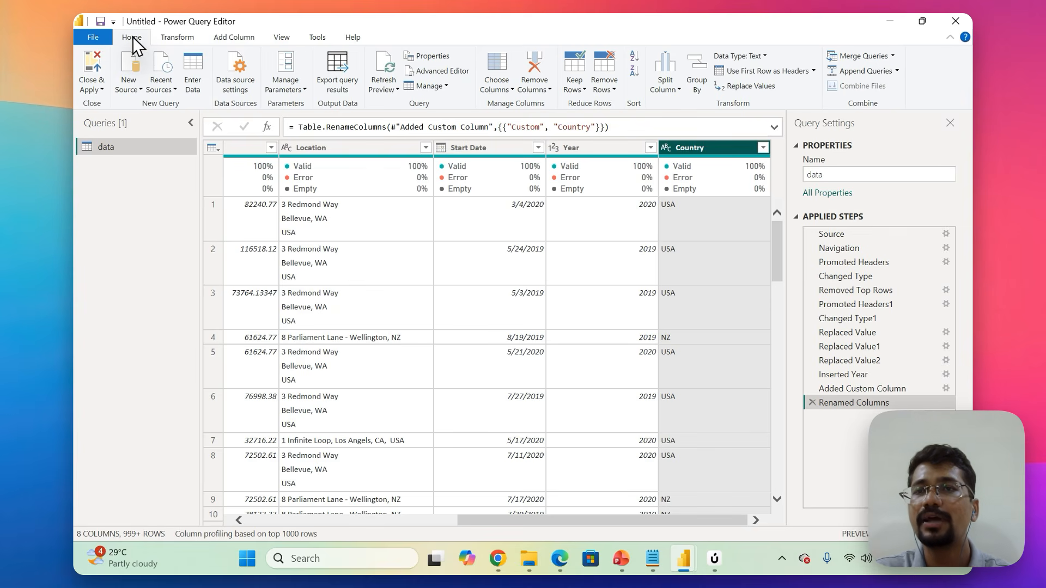
pyautogui.click(98, 90)
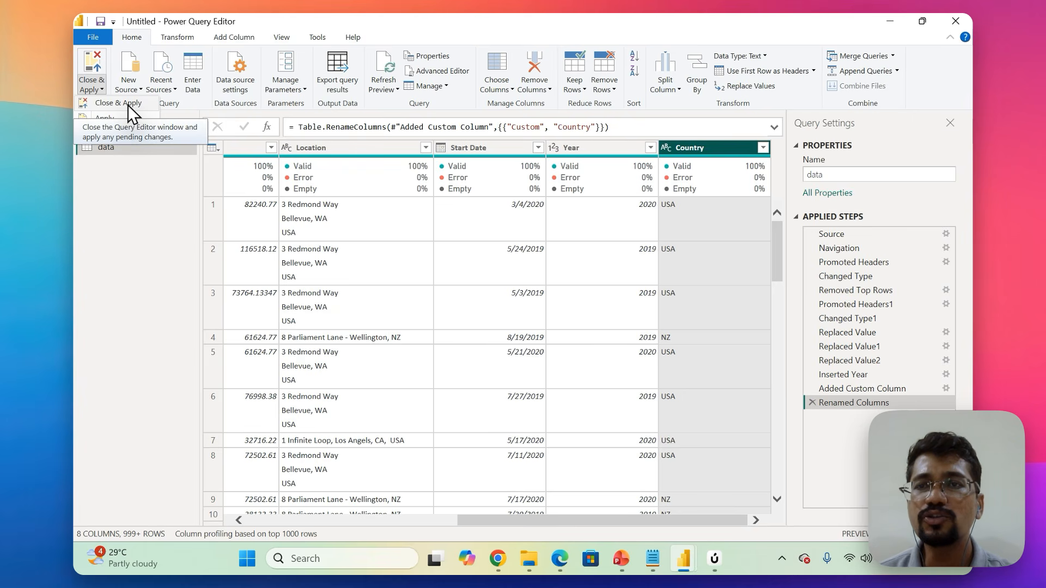
pyautogui.click(127, 103)
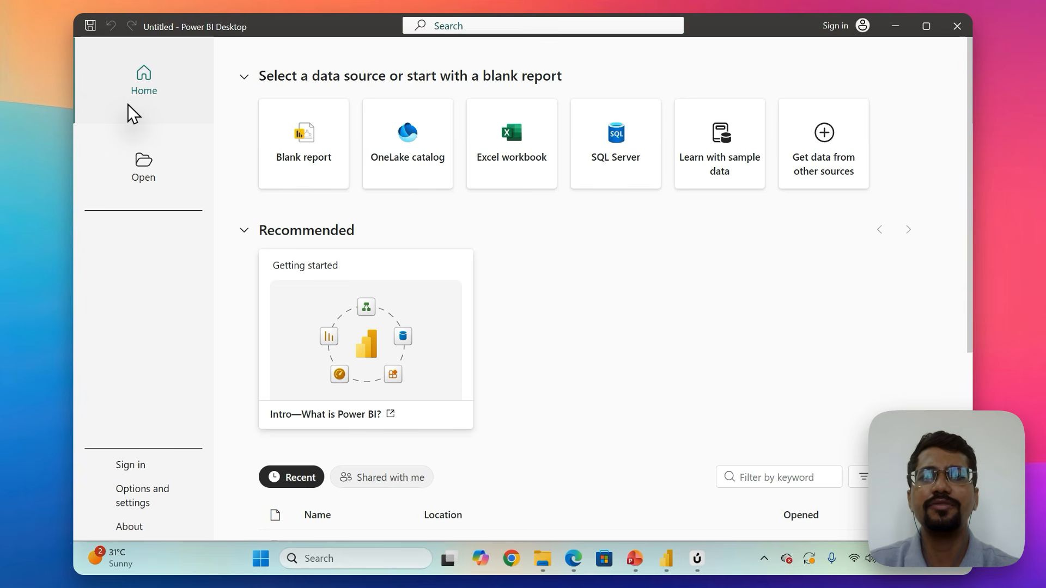
# Connect to the Excel workbook Sales Data File from the Day 1 folder and select its Sales sheet.
pyautogui.click(525, 156)
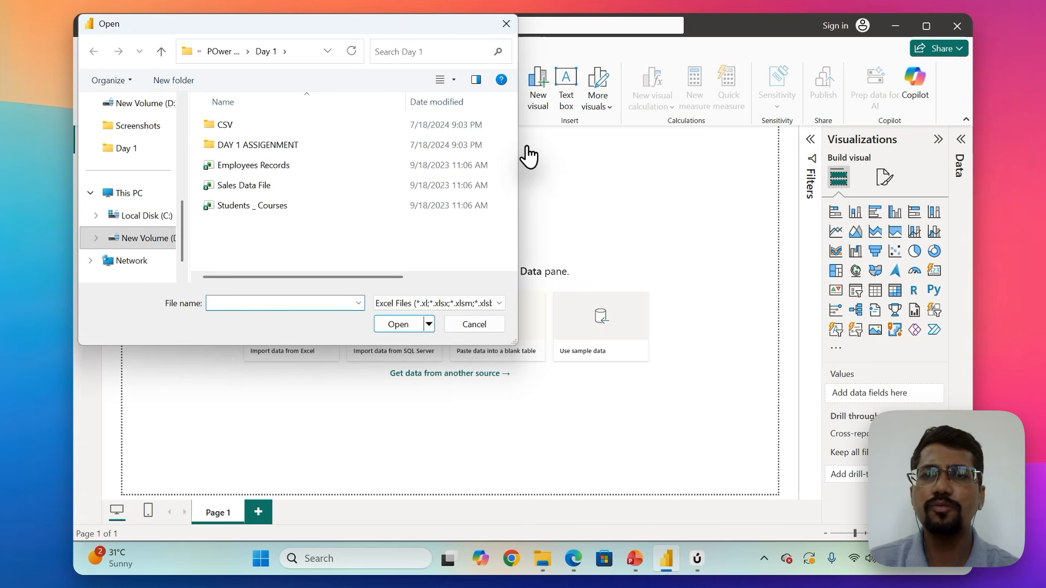
pyautogui.click(293, 185)
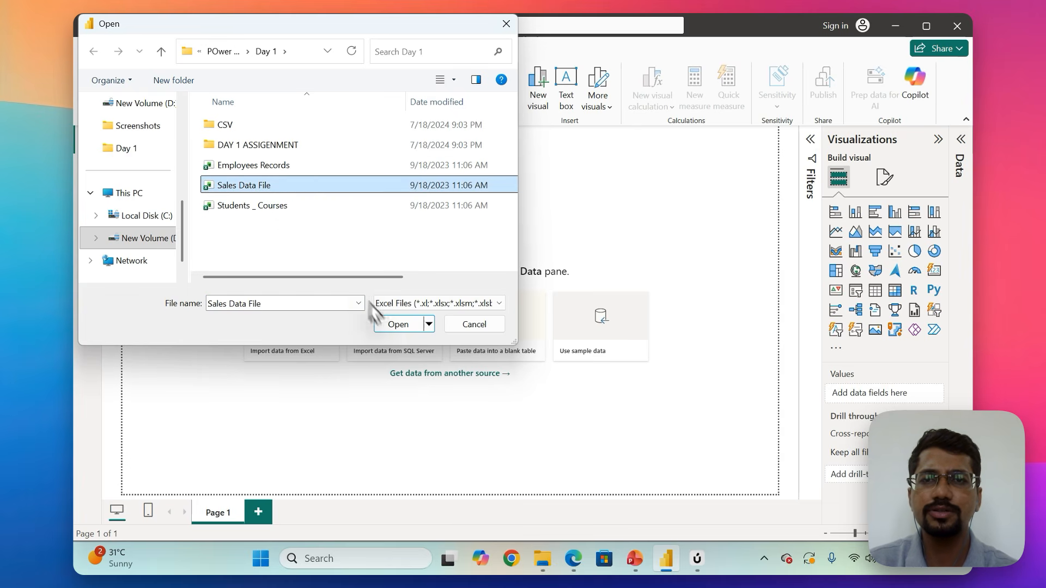
pyautogui.click(398, 325)
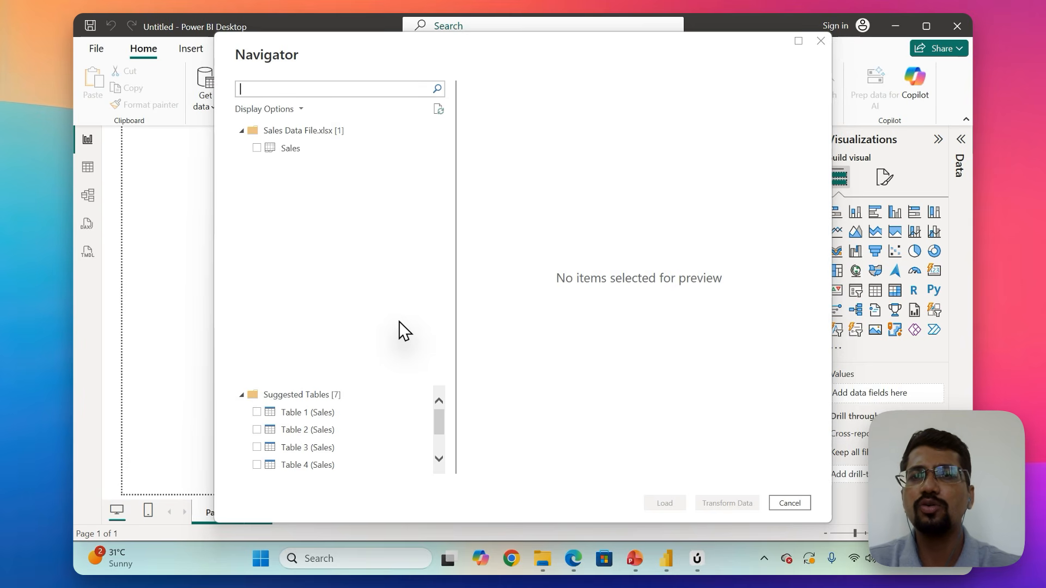
pyautogui.click(256, 148)
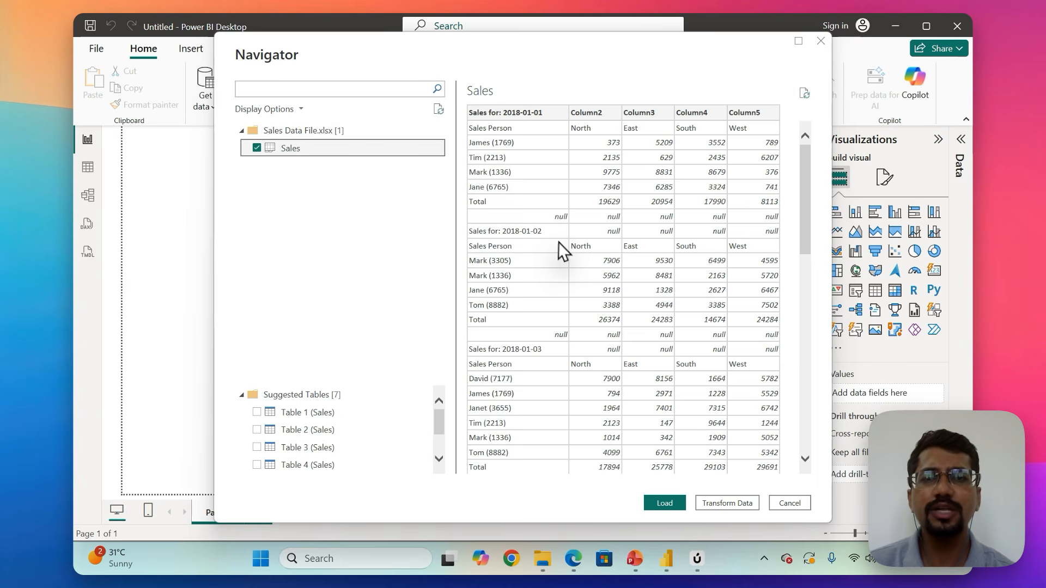
# Review the layout of the daily sales blocks in the Sales preview, and open the sheet for transformation in Power Query Editor.
pyautogui.scroll(-1, 559, 241)
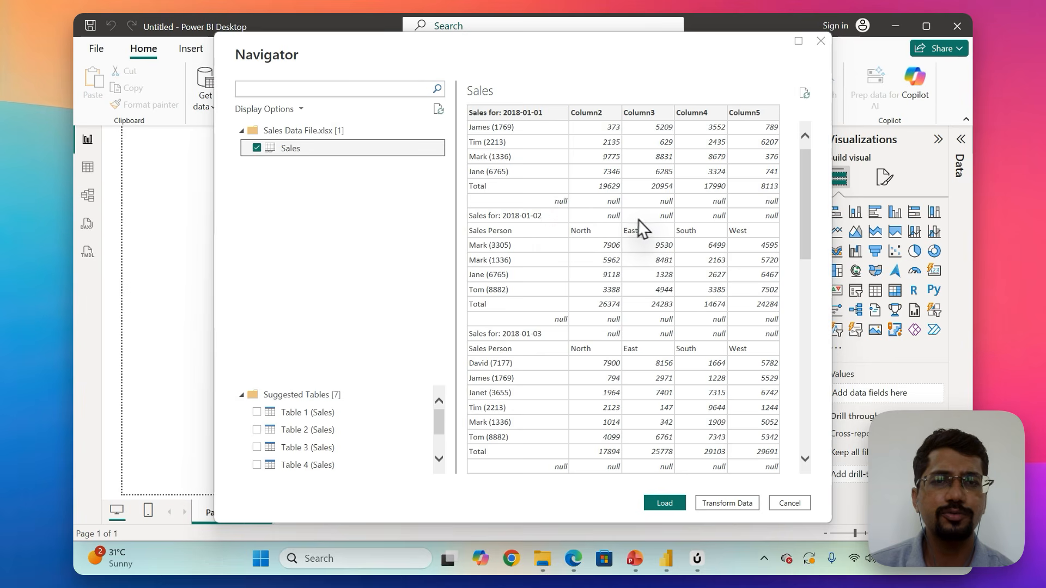
pyautogui.scroll(1, 642, 220)
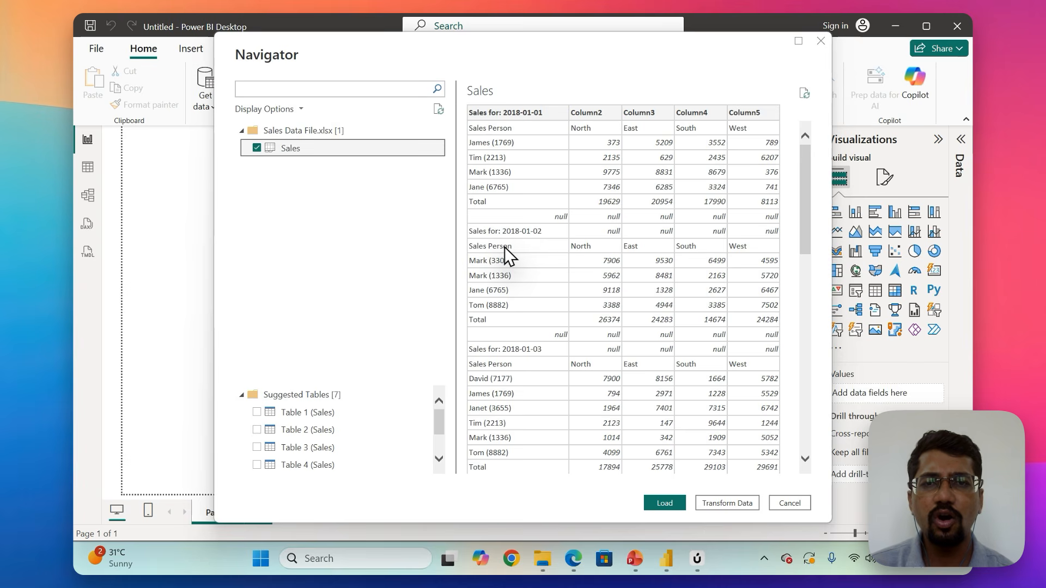
pyautogui.scroll(-1, 505, 247)
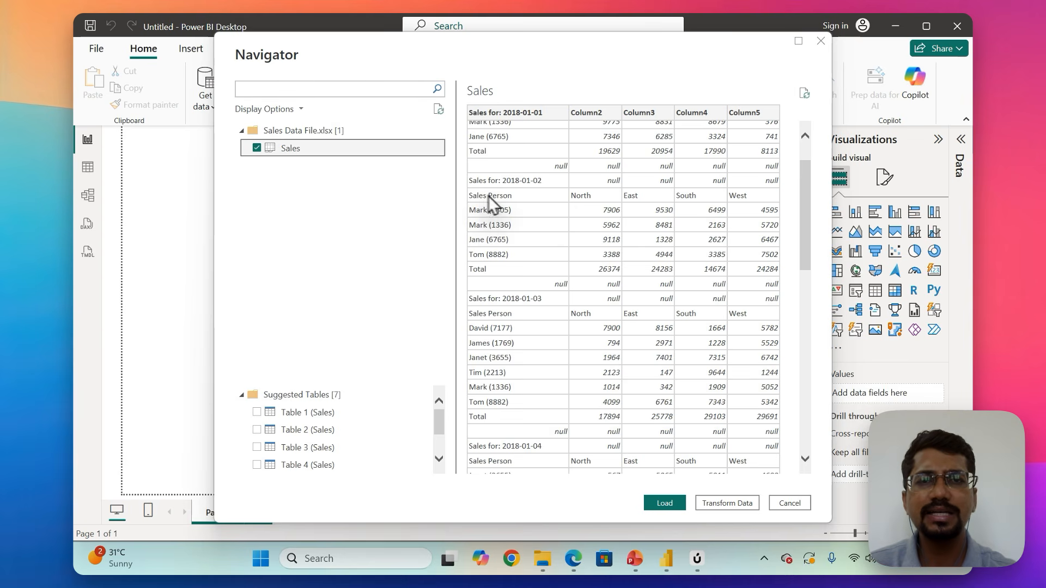
pyautogui.scroll(-3, 599, 233)
pyautogui.scroll(-1, 599, 233)
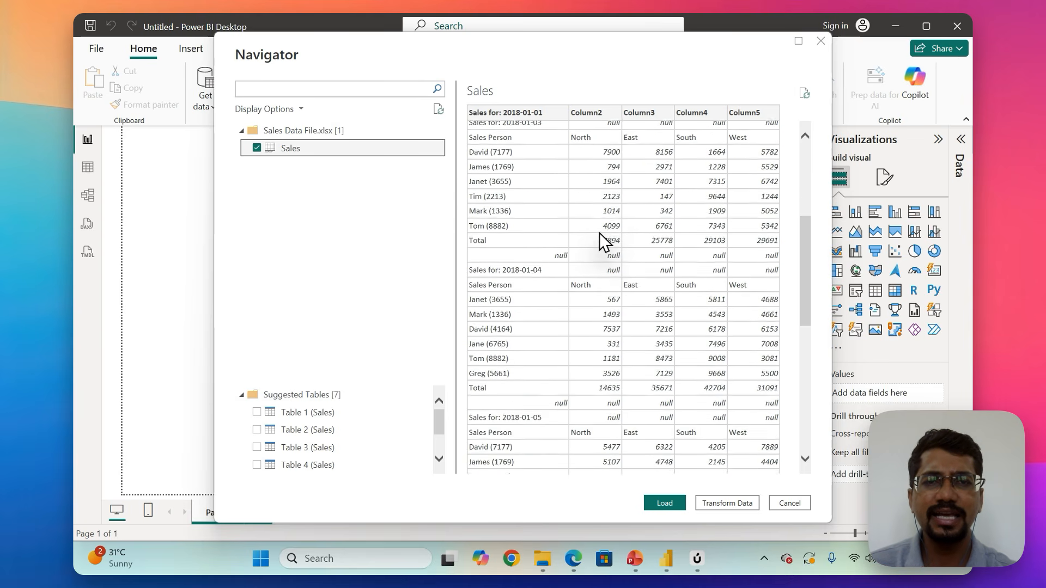
pyautogui.scroll(-2, 599, 233)
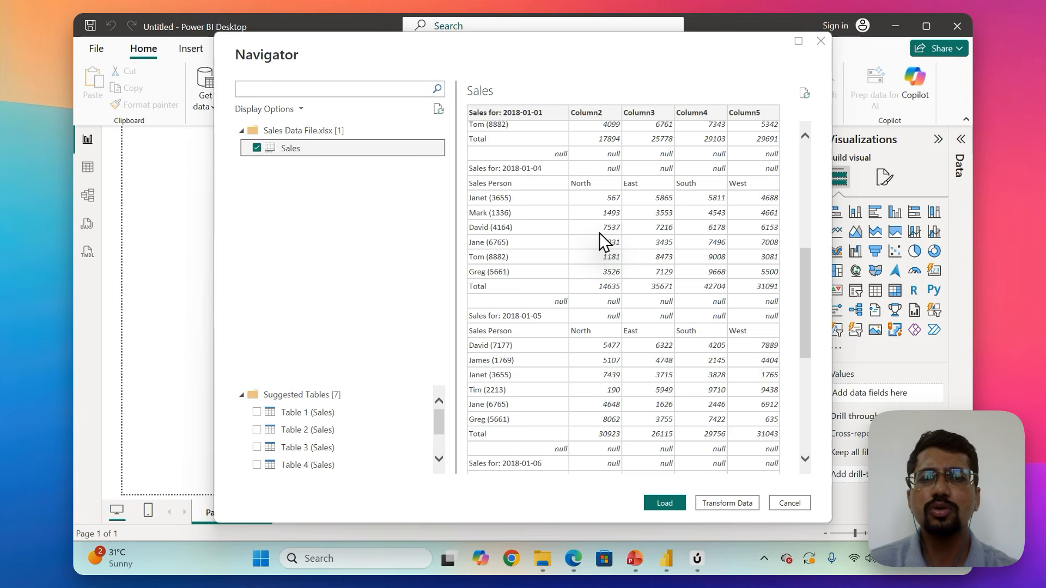
pyautogui.scroll(7, 599, 233)
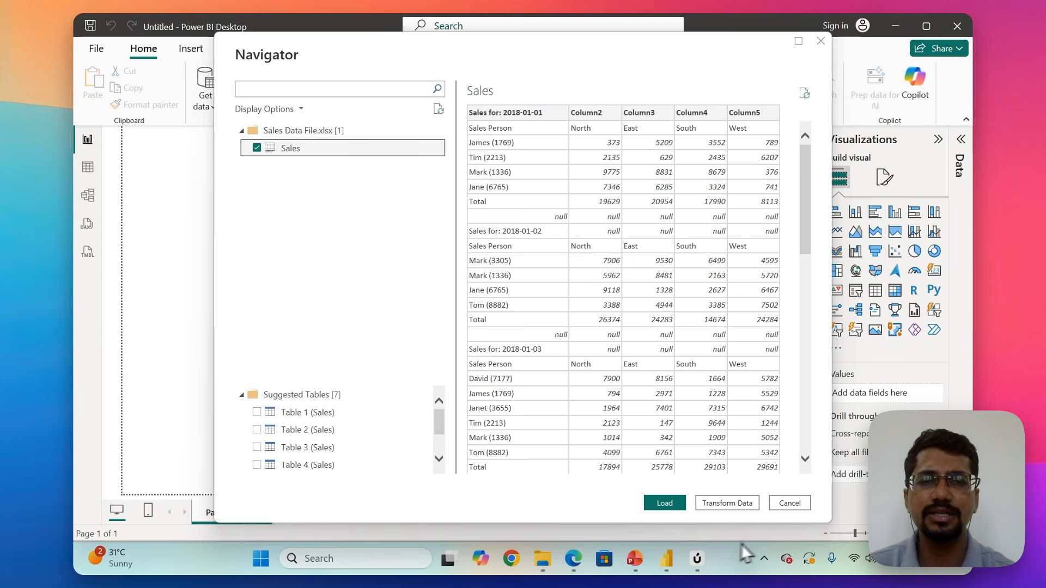
pyautogui.click(726, 501)
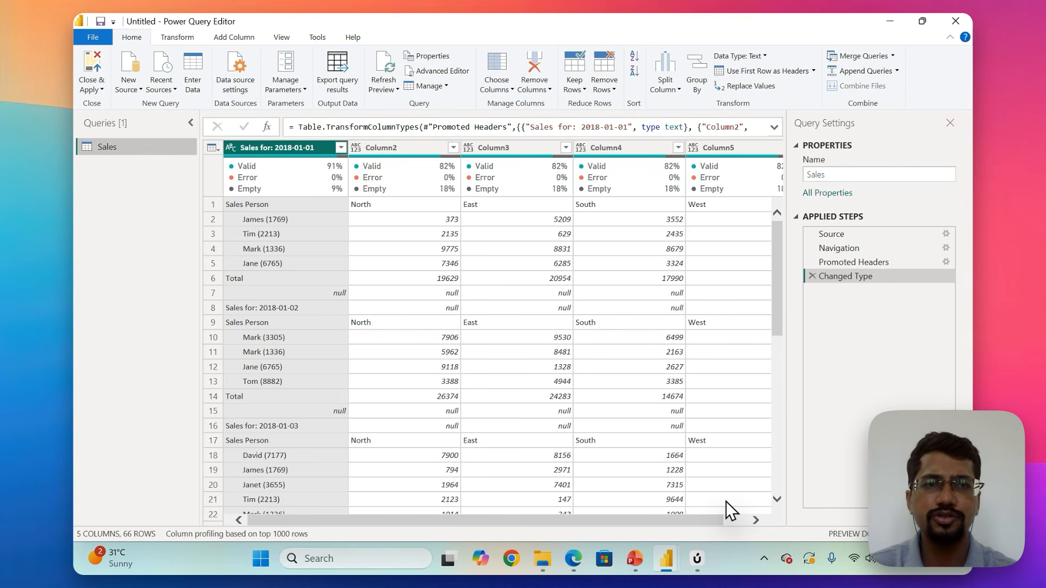
# Examine the first row of the Sales query and the options for promoting or demoting its headers.
pyautogui.click(885, 189)
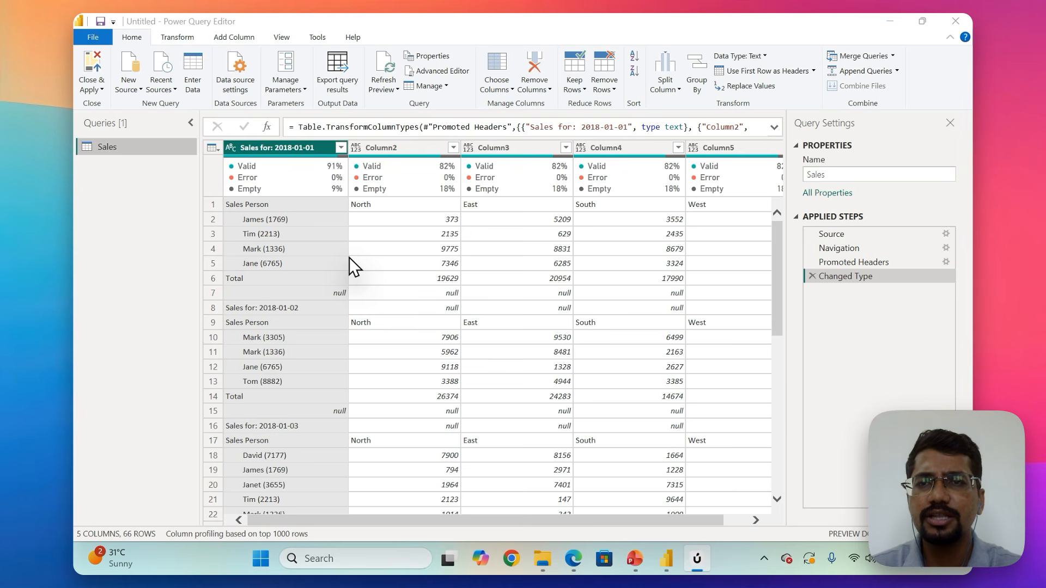
pyautogui.click(208, 203)
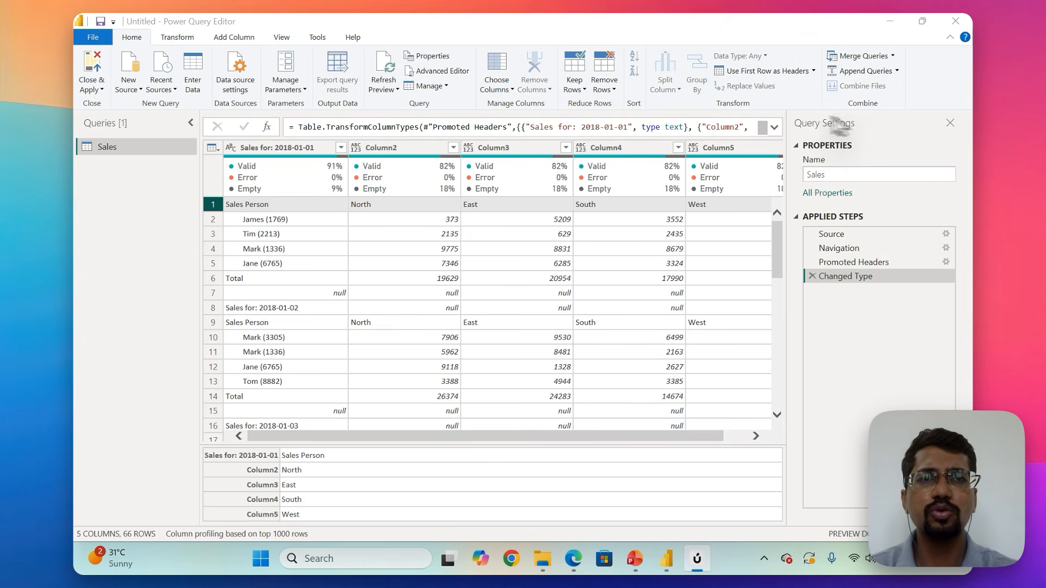
pyautogui.click(815, 71)
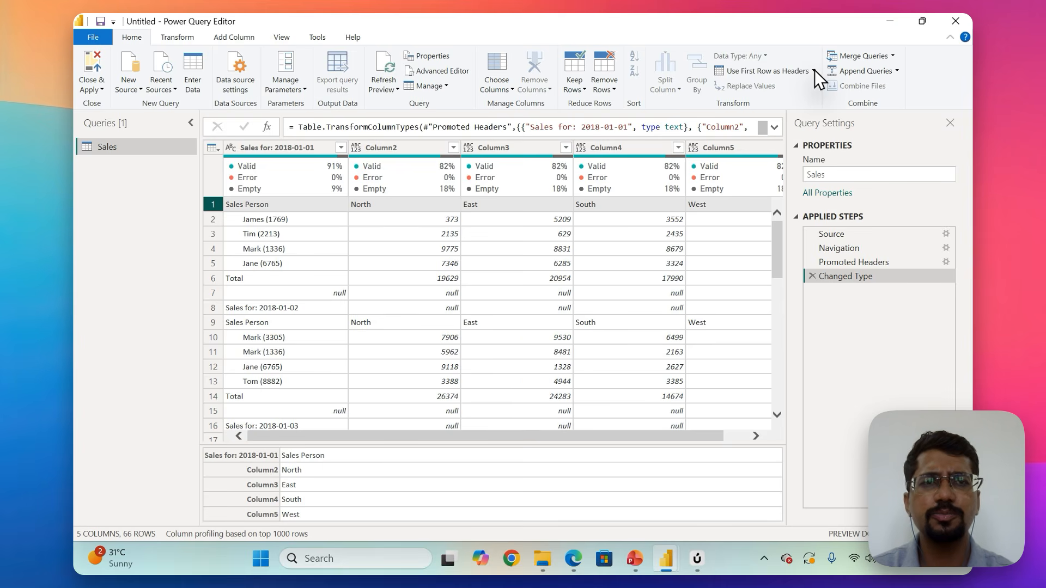
pyautogui.click(814, 71)
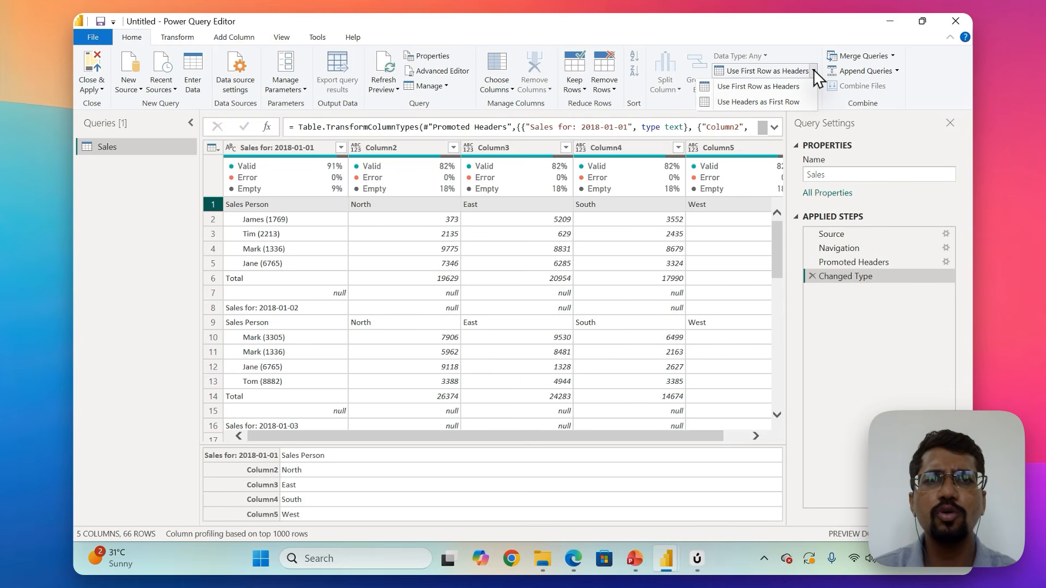
pyautogui.click(758, 102)
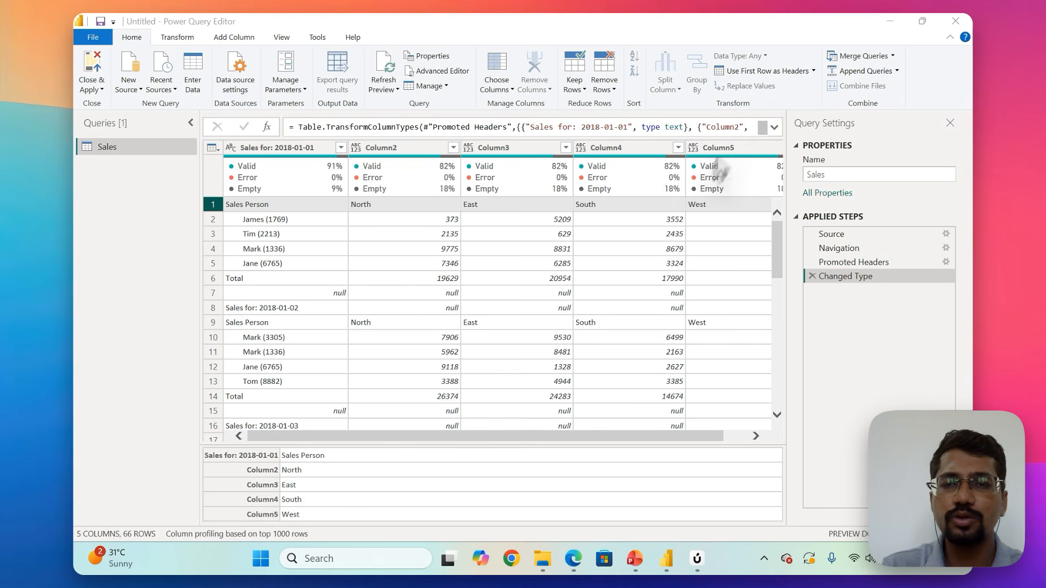
# Search for Excel on the computer and launch it.
pyautogui.click(331, 559)
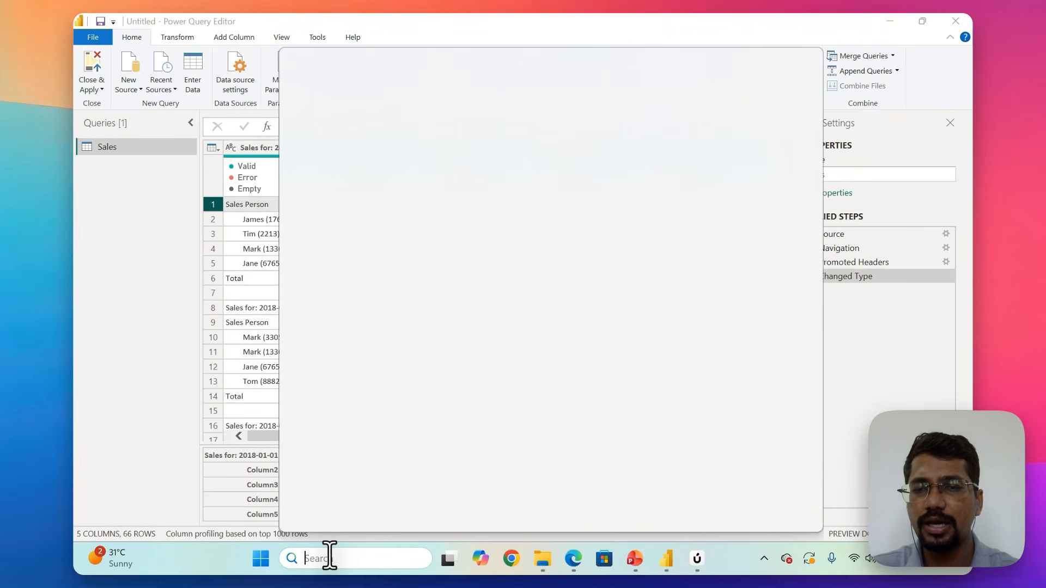
pyautogui.write('excel')
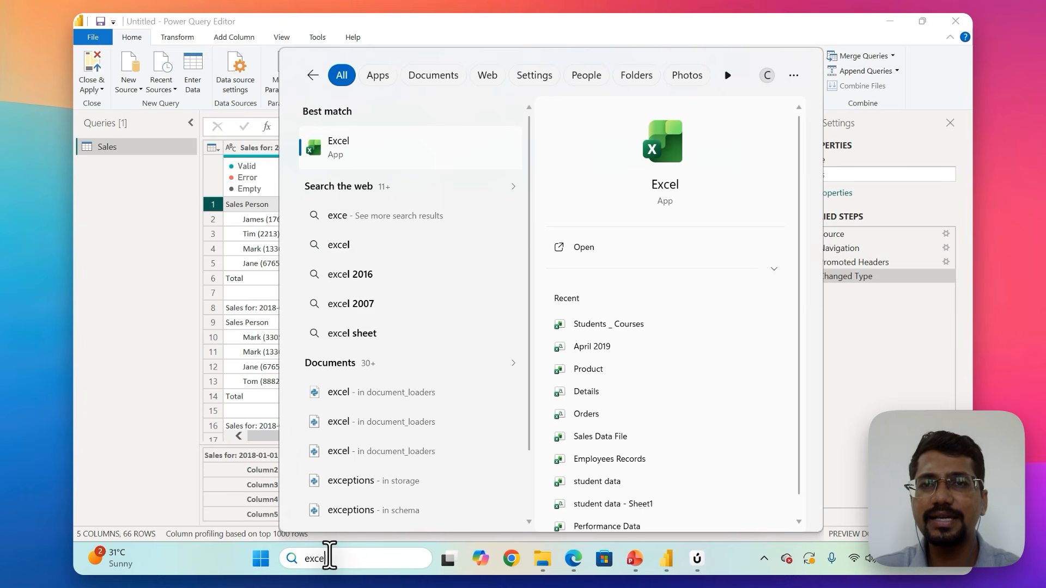
pyautogui.click(349, 152)
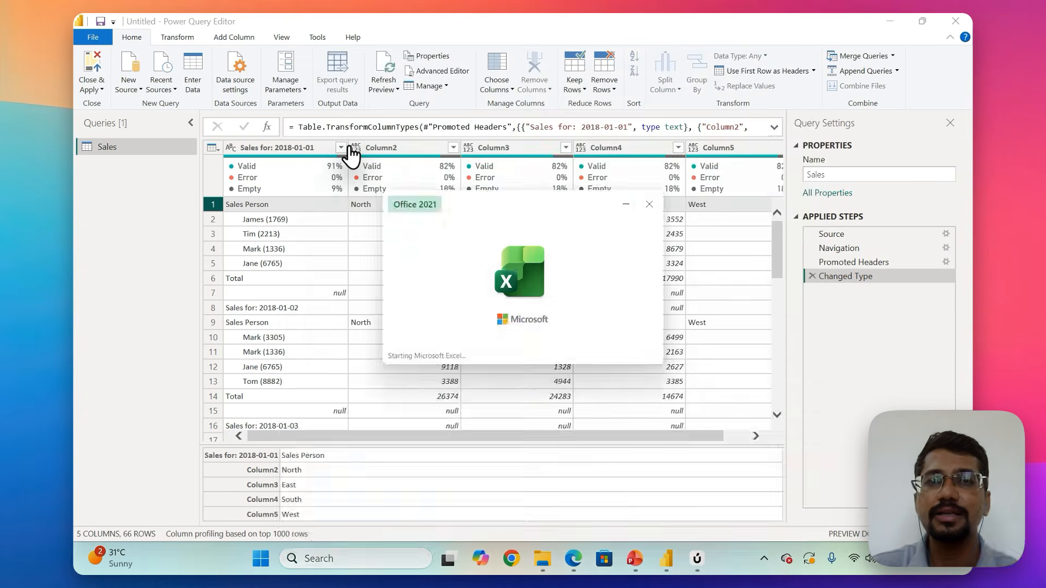
# Create a blank workbook and enter 101, cs and mumbai in cells A1 to C1.
pyautogui.click(289, 154)
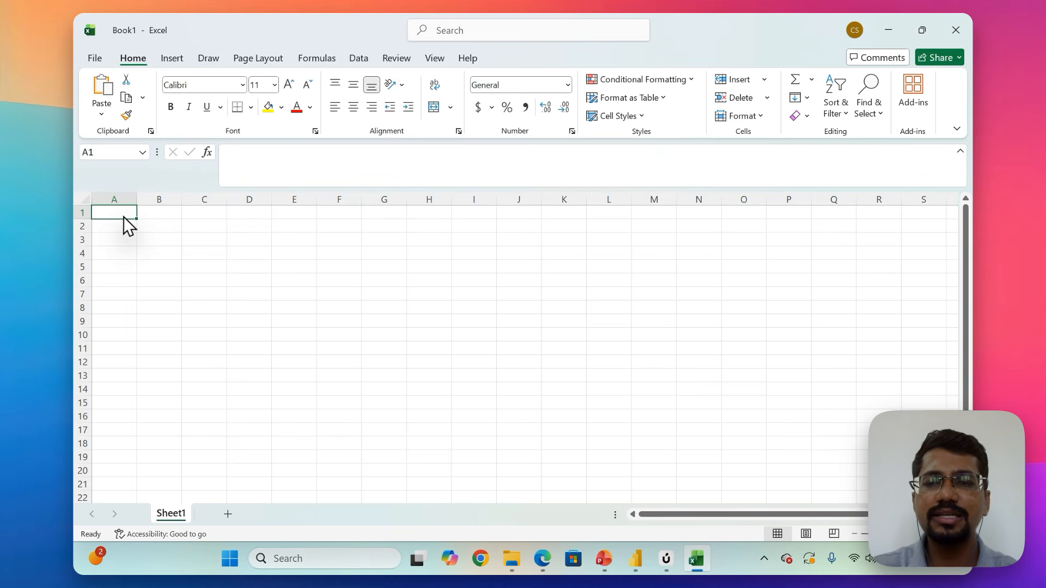
pyautogui.write('101')
pyautogui.press('Tab')
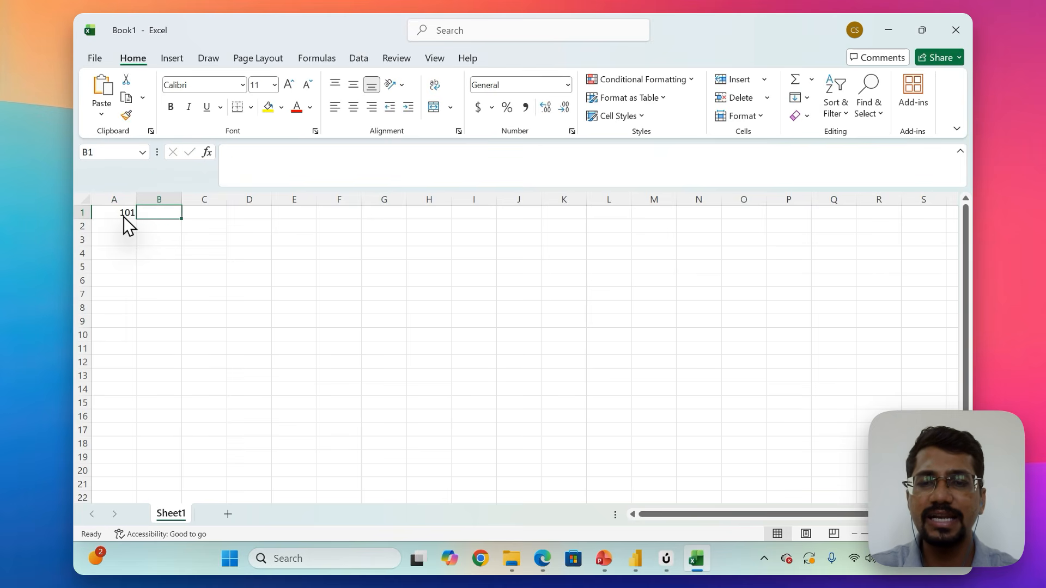
pyautogui.write('cs')
pyautogui.press('Tab')
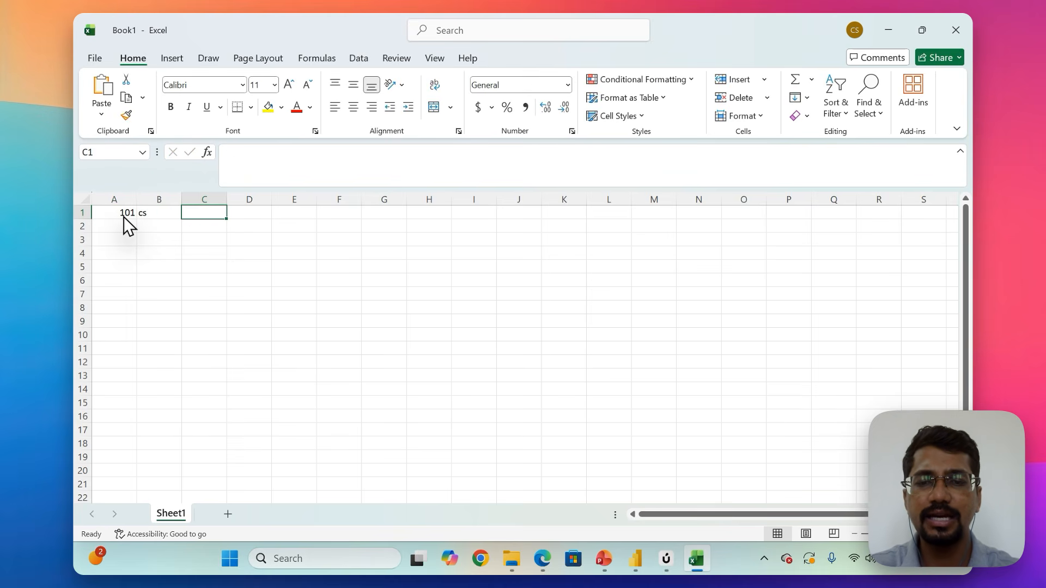
pyautogui.write('mumbai')
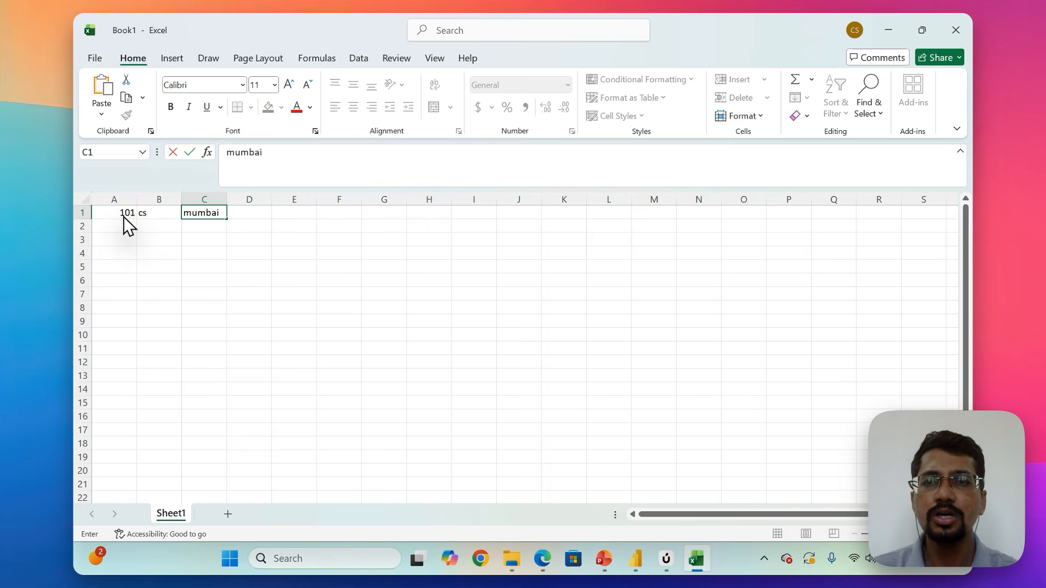
pyautogui.press('Tab')
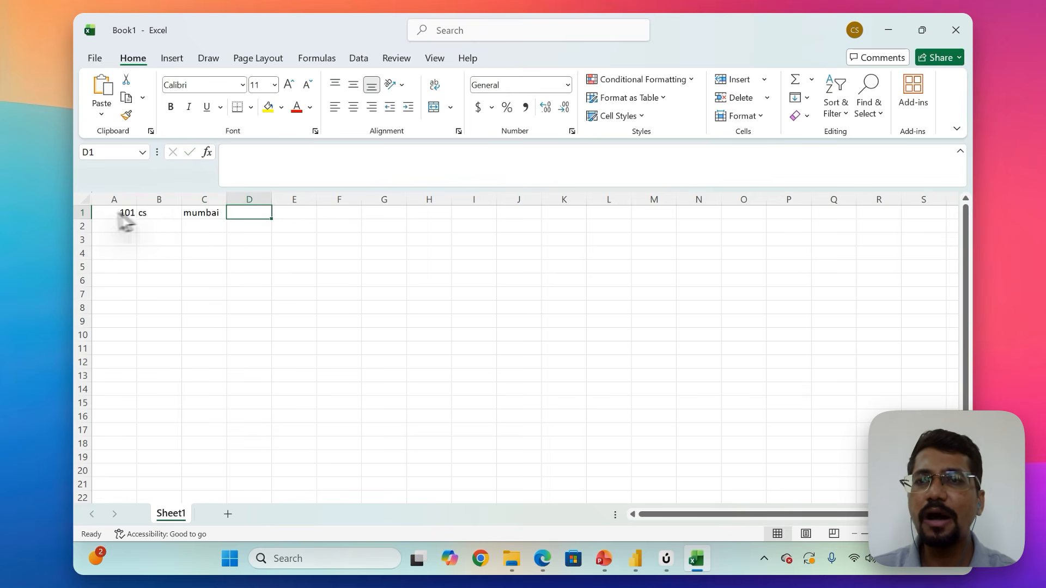
# Select the sample record in row 1, and close the workbook without saving it.
pyautogui.click(79, 213)
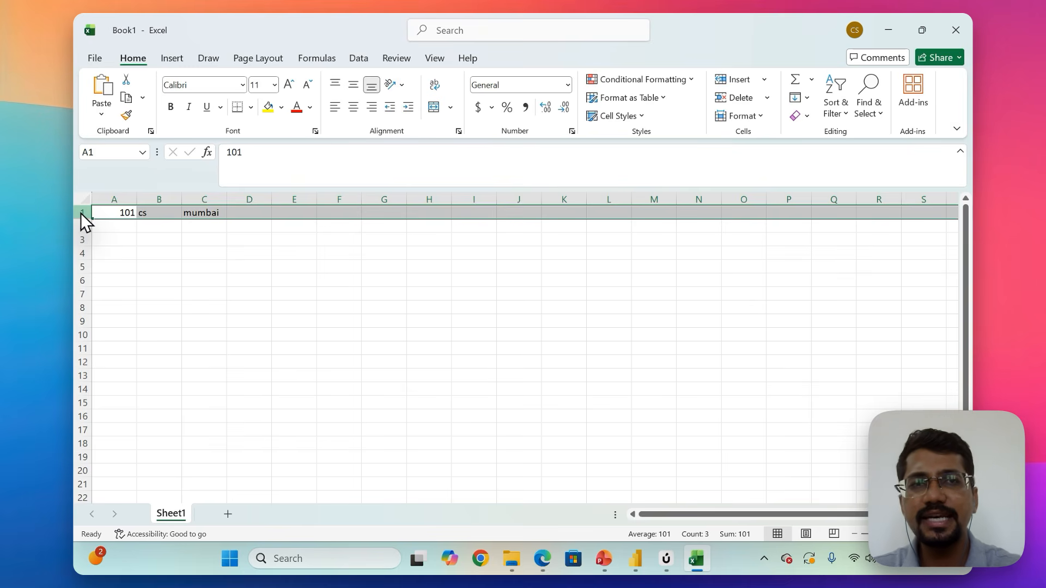
pyautogui.click(958, 30)
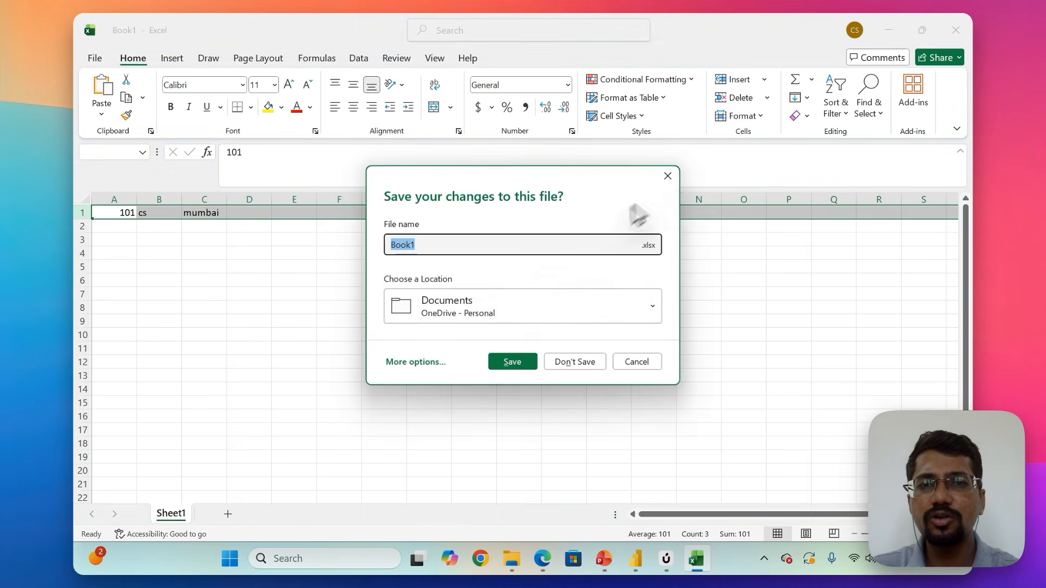
pyautogui.click(578, 363)
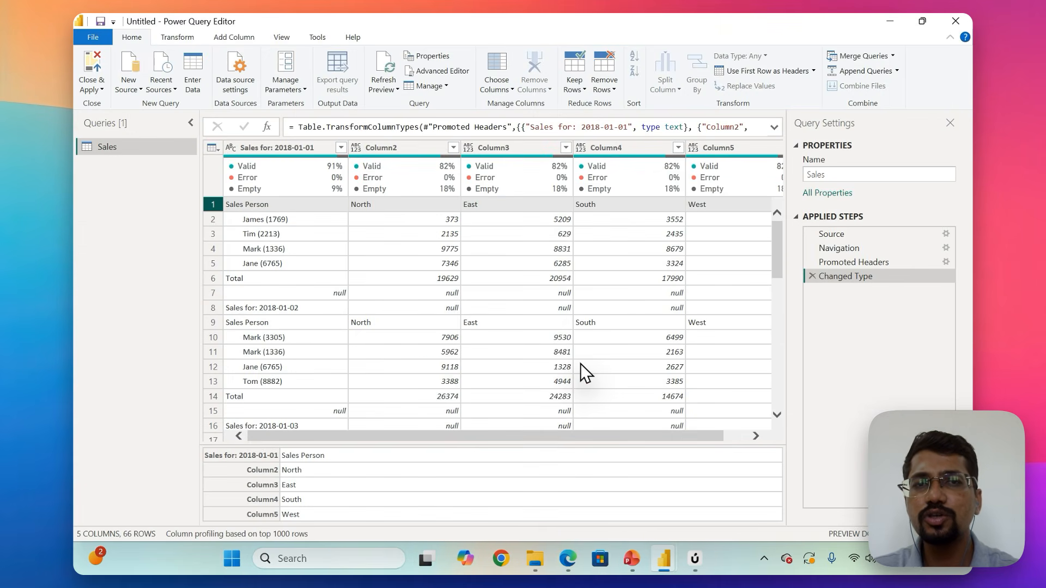
# Promote the first row of the Sales query, holding Sales Person and the region names, to column headers.
pyautogui.click(813, 72)
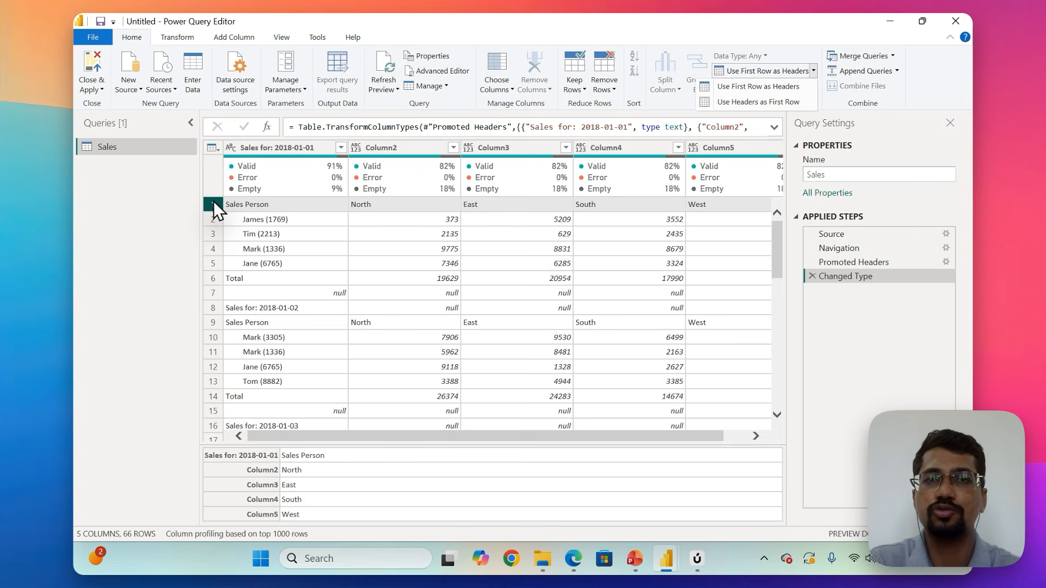
pyautogui.click(738, 90)
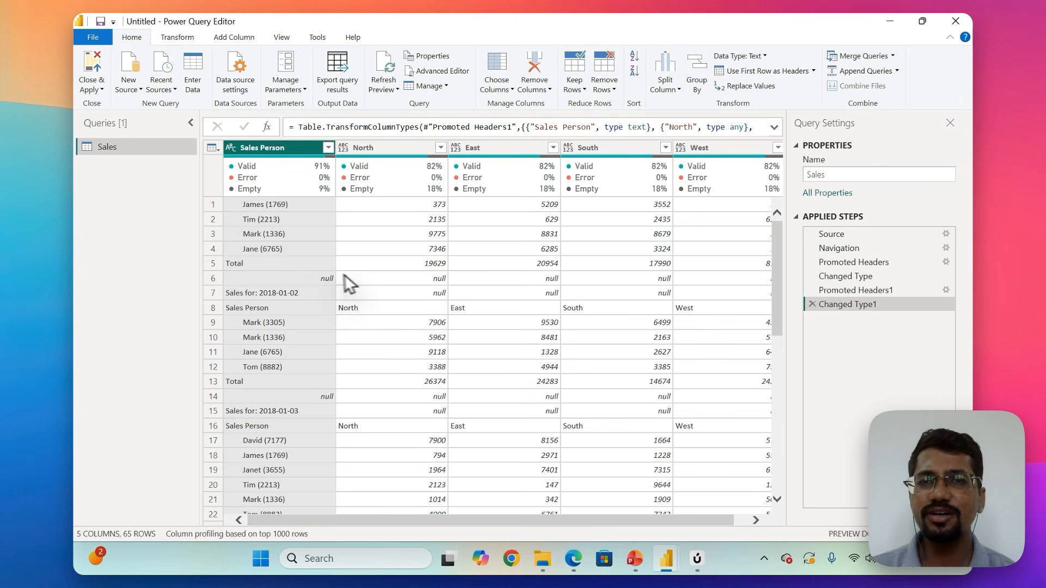
# Examine the Total, null, date and repeated header rows between the daily blocks of the Sales query.
pyautogui.click(249, 263)
pyautogui.scroll(-1, 249, 261)
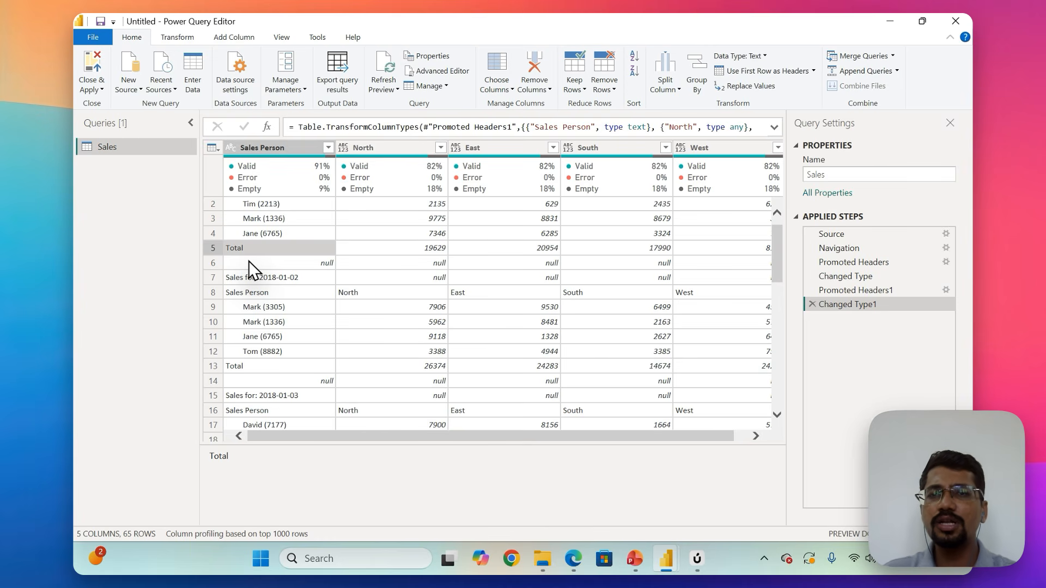
pyautogui.click(293, 266)
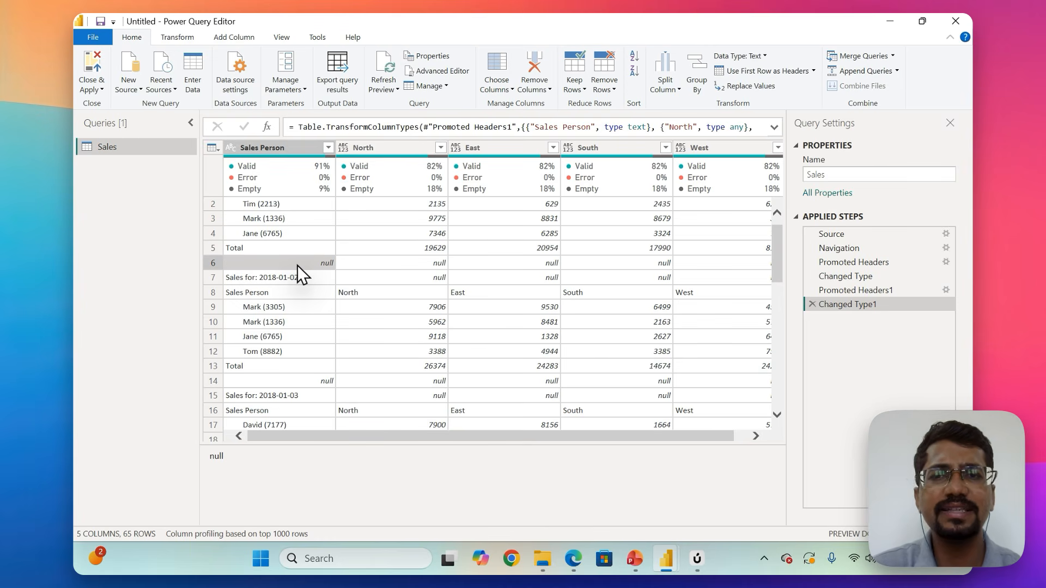
pyautogui.scroll(-1, 297, 266)
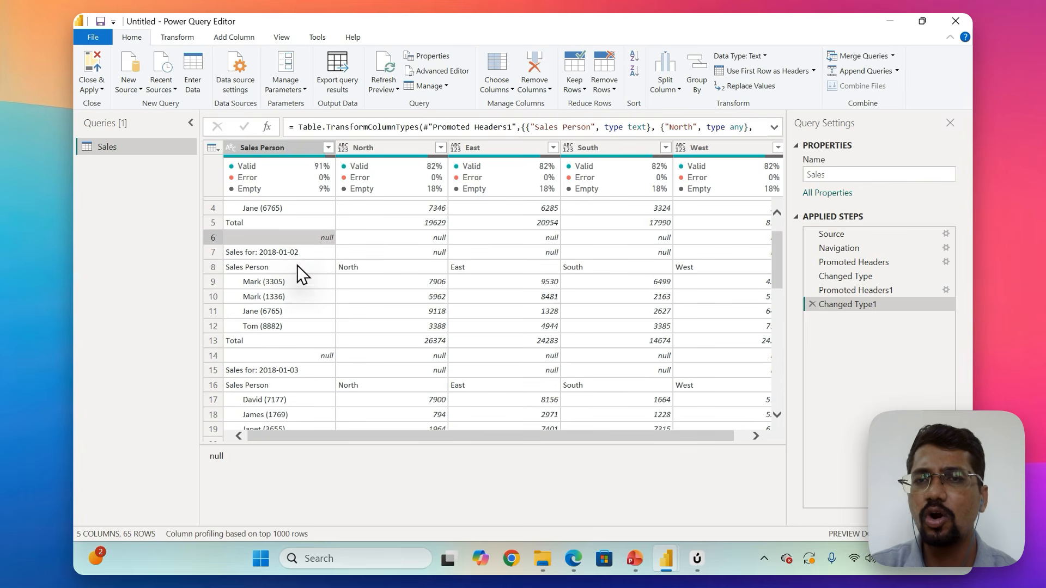
pyautogui.click(290, 248)
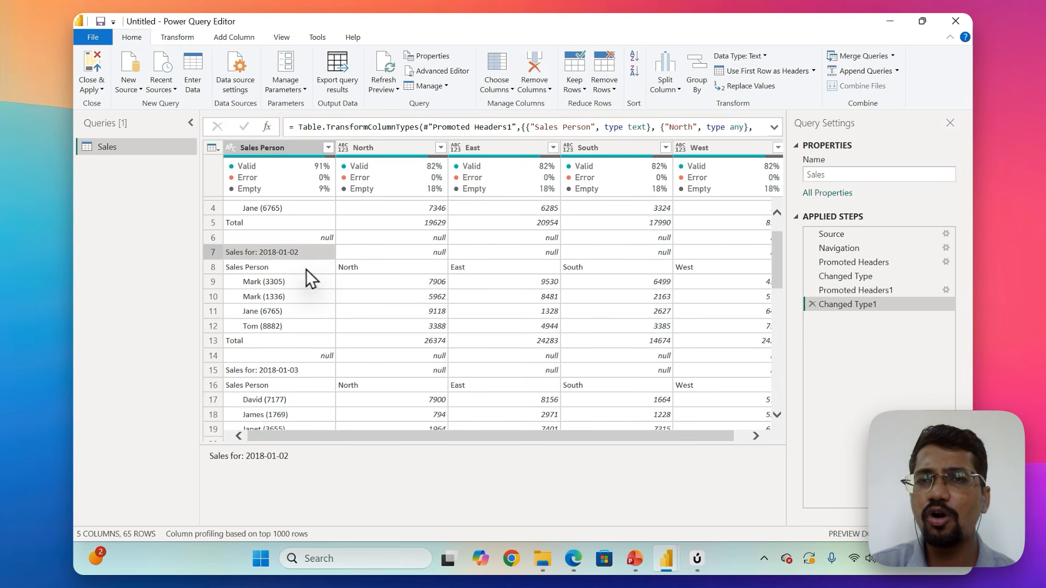
pyautogui.click(296, 268)
pyautogui.scroll(-1, 294, 270)
pyautogui.scroll(-2, 294, 271)
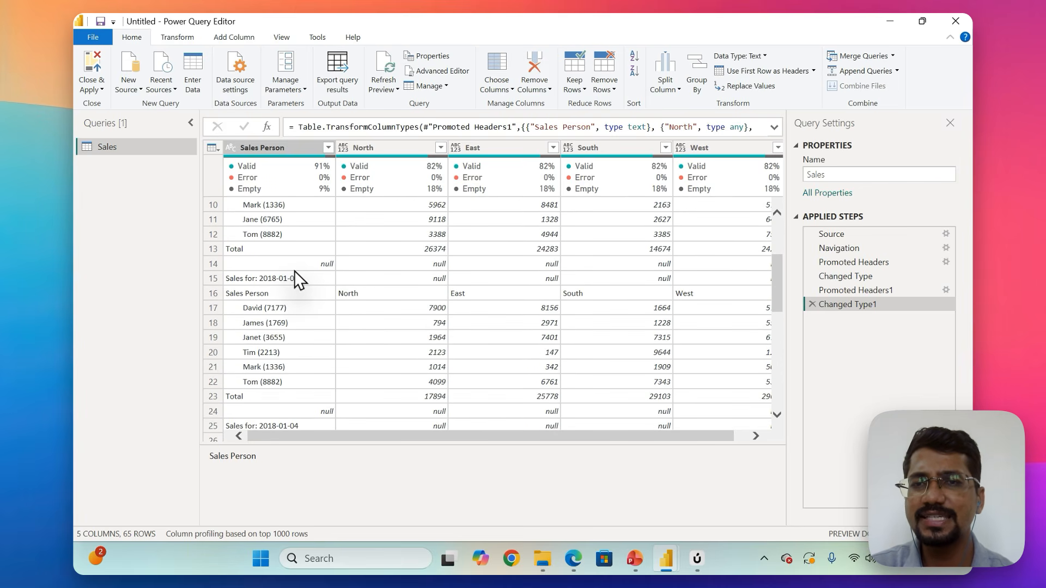
pyautogui.click(280, 249)
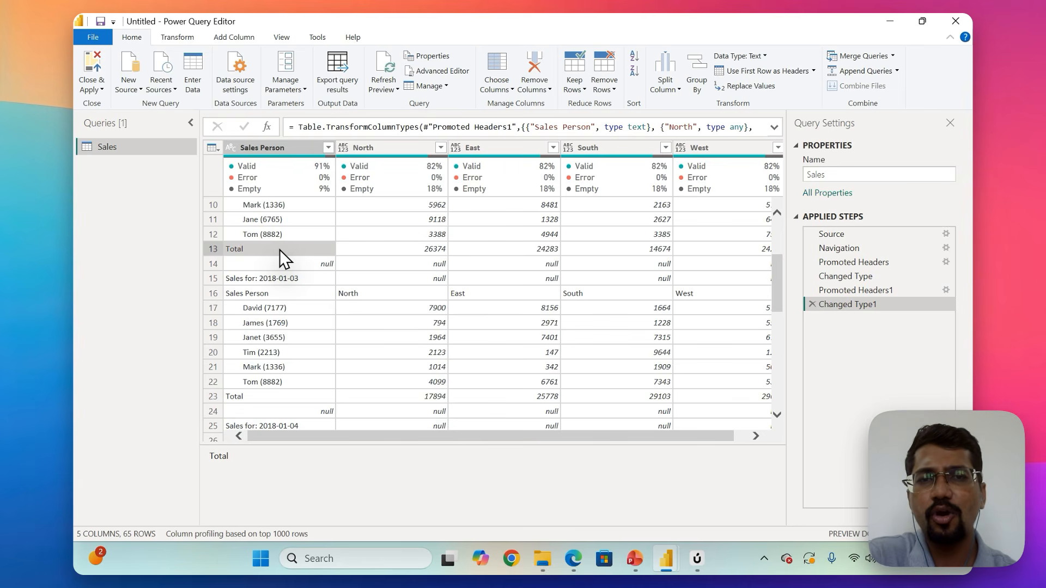
pyautogui.hscroll(2, 279, 250)
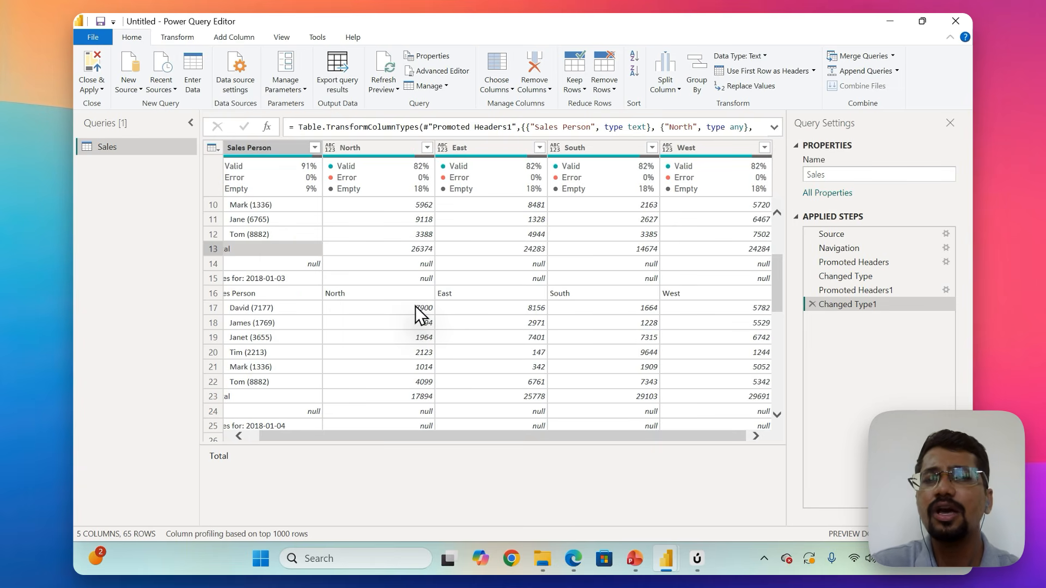
pyautogui.hscroll(-2, 416, 306)
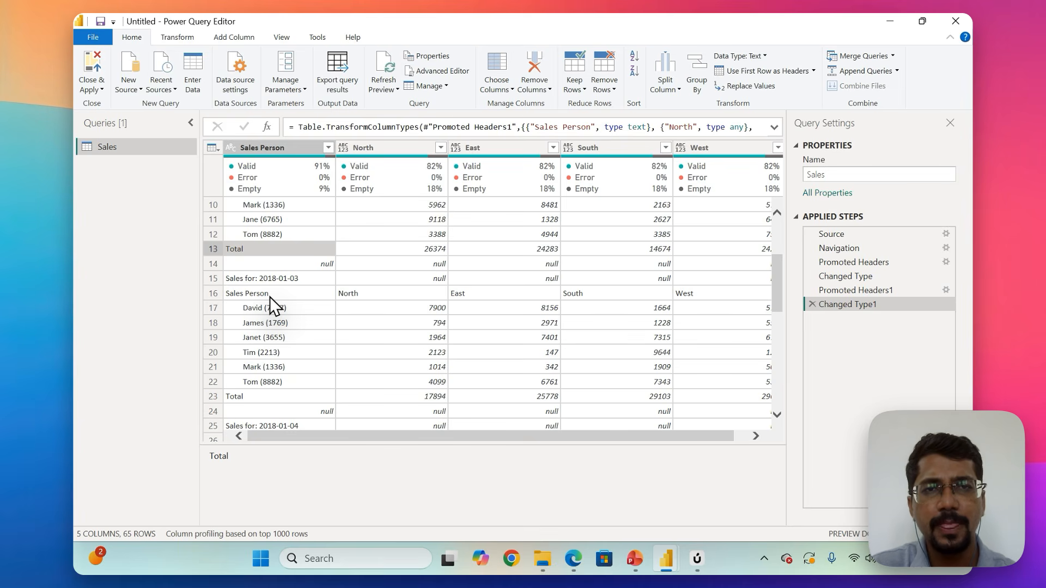
# Try removing the blank rows from the Sales query, and check the date rows for null values in the region columns.
pyautogui.click(603, 90)
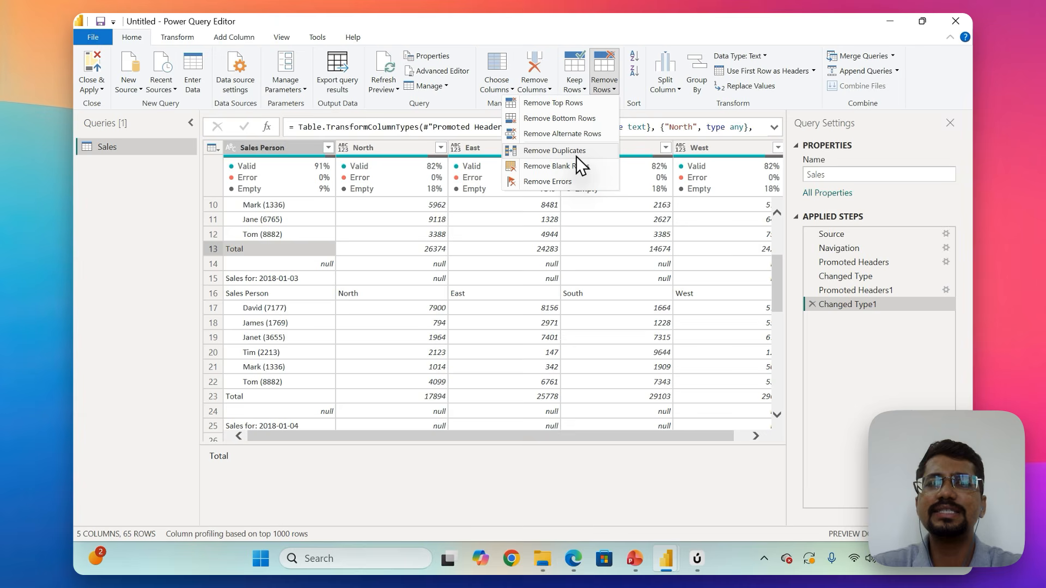
pyautogui.click(561, 166)
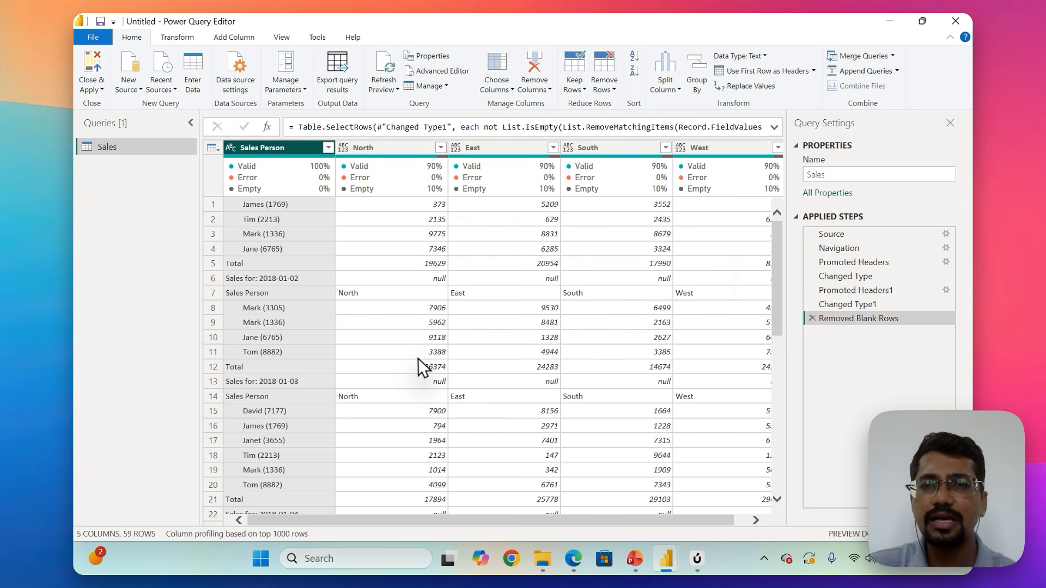
pyautogui.scroll(-3, 417, 358)
pyautogui.scroll(3, 418, 359)
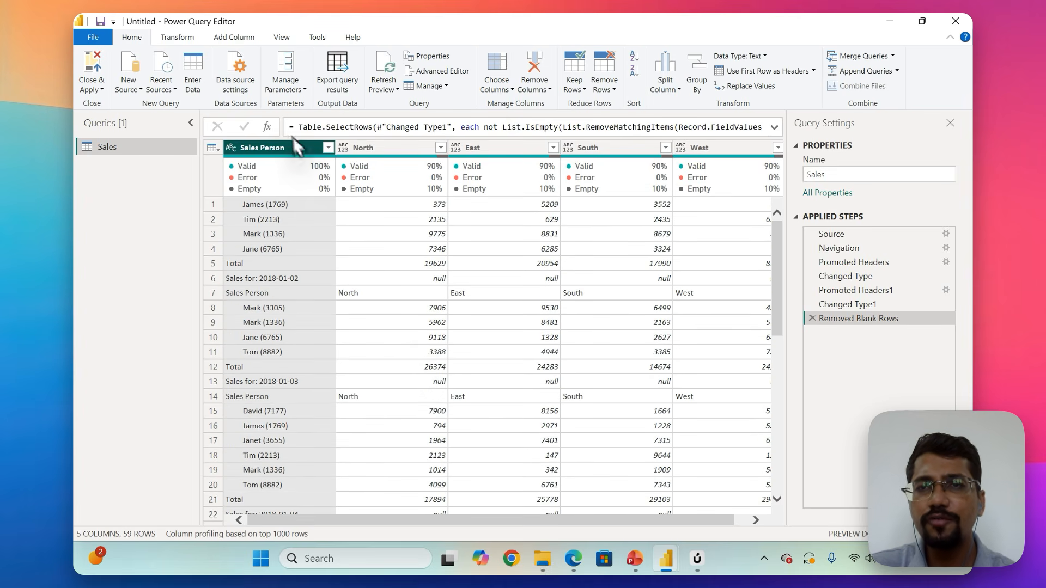
pyautogui.scroll(-2, 297, 309)
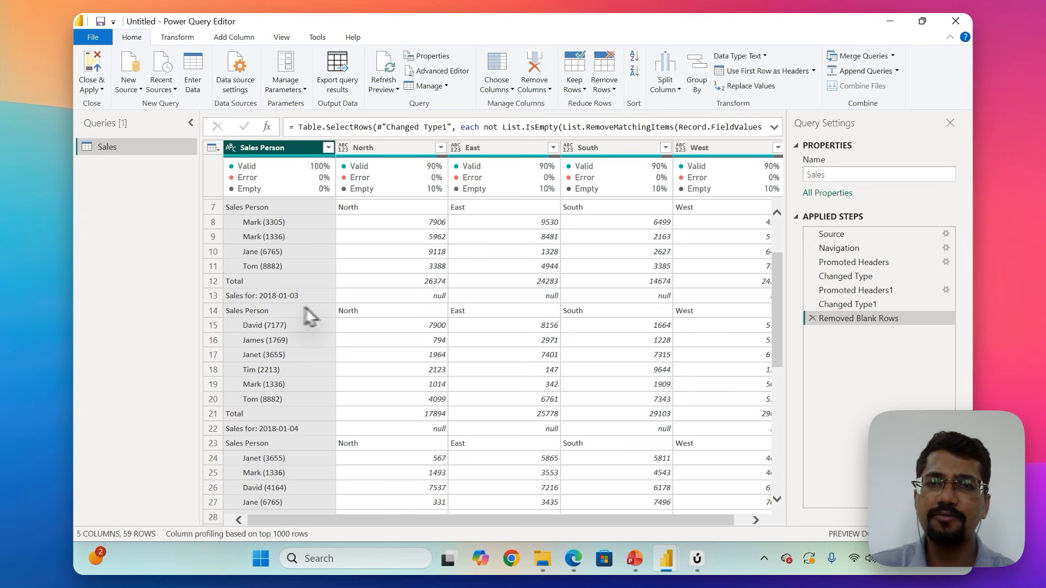
pyautogui.scroll(2, 398, 323)
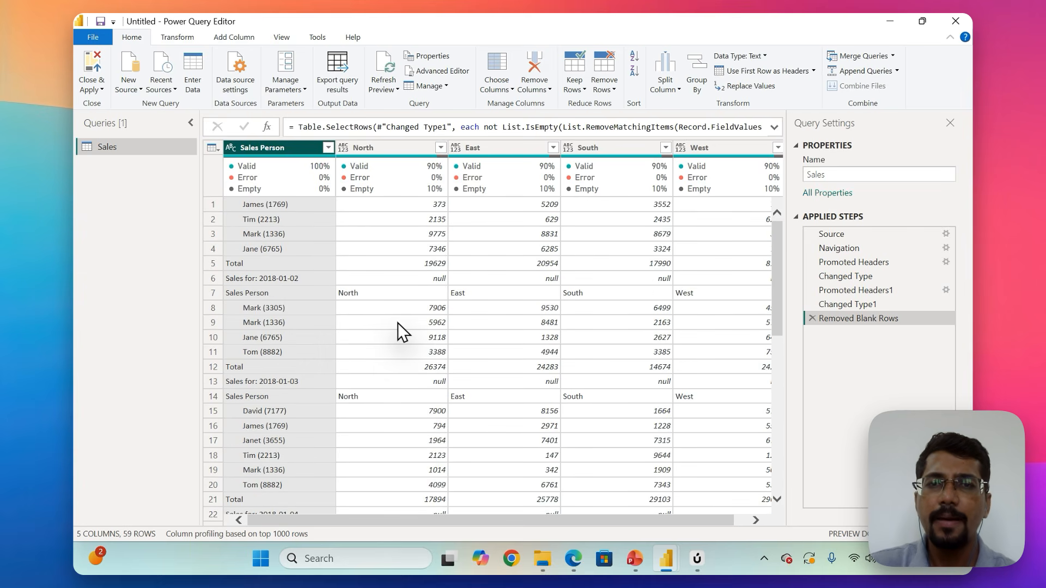
pyautogui.click(430, 279)
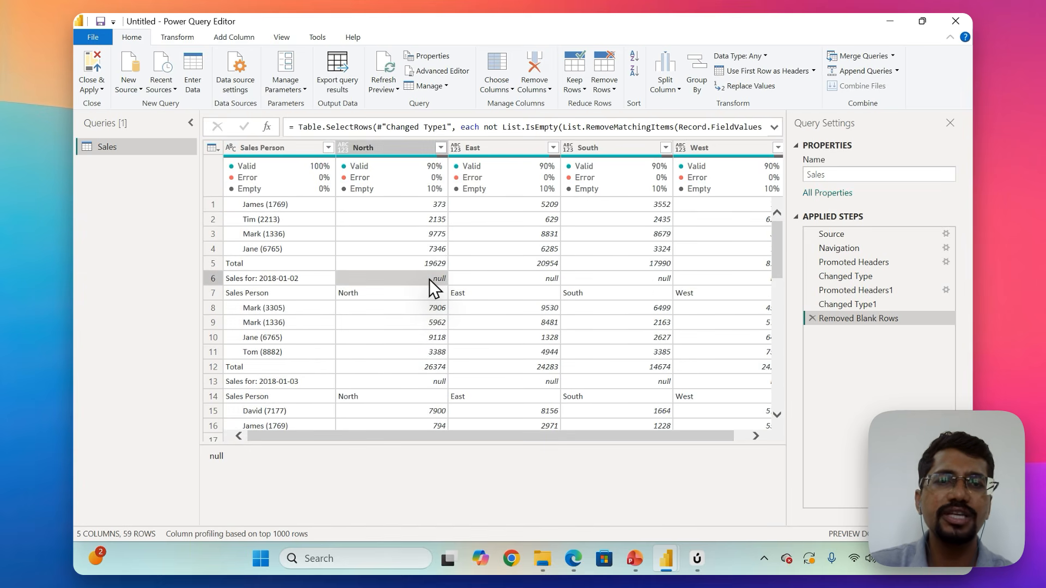
pyautogui.hscroll(1, 430, 278)
pyautogui.hscroll(-1, 430, 279)
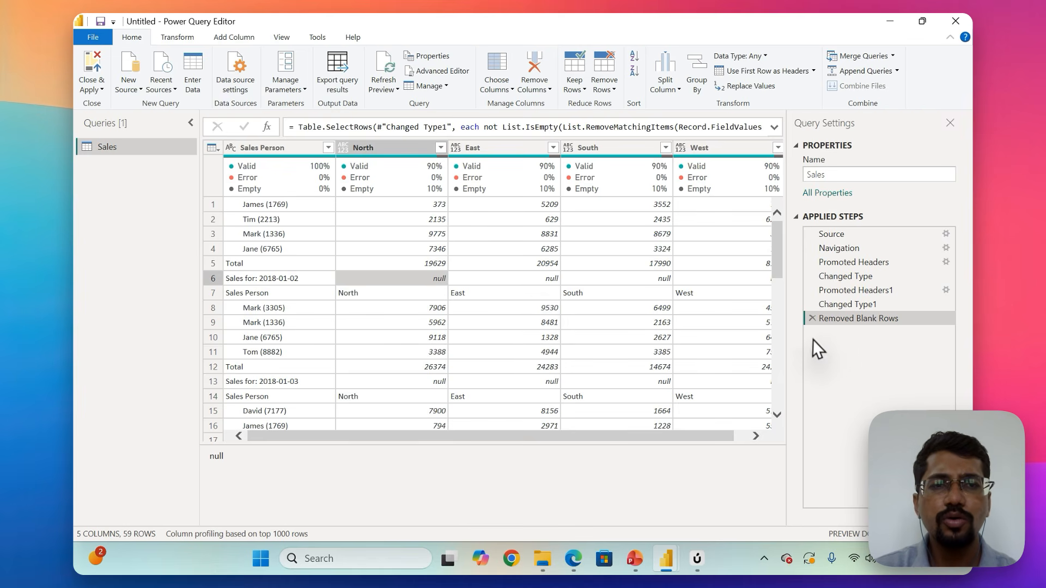
# Delete the Removed Blank Rows step from the Sales query.
pyautogui.click(811, 319)
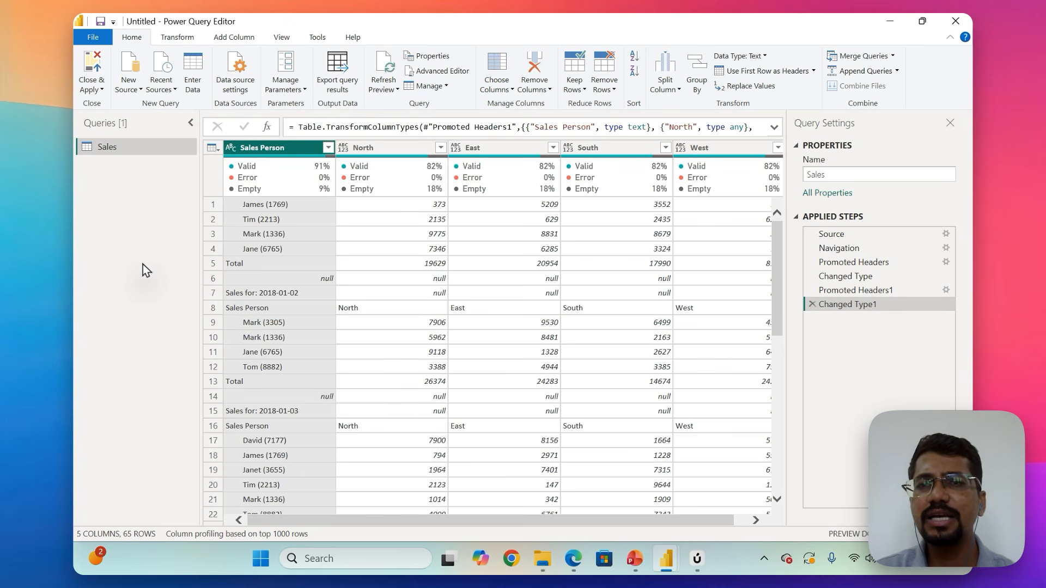
pyautogui.click(496, 275)
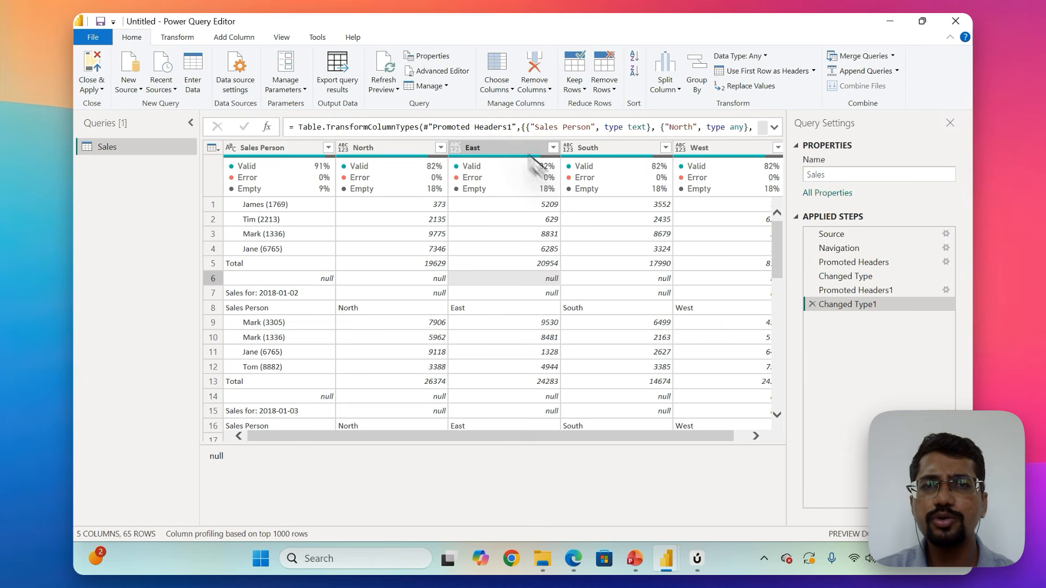
pyautogui.click(539, 90)
pyautogui.click(539, 90)
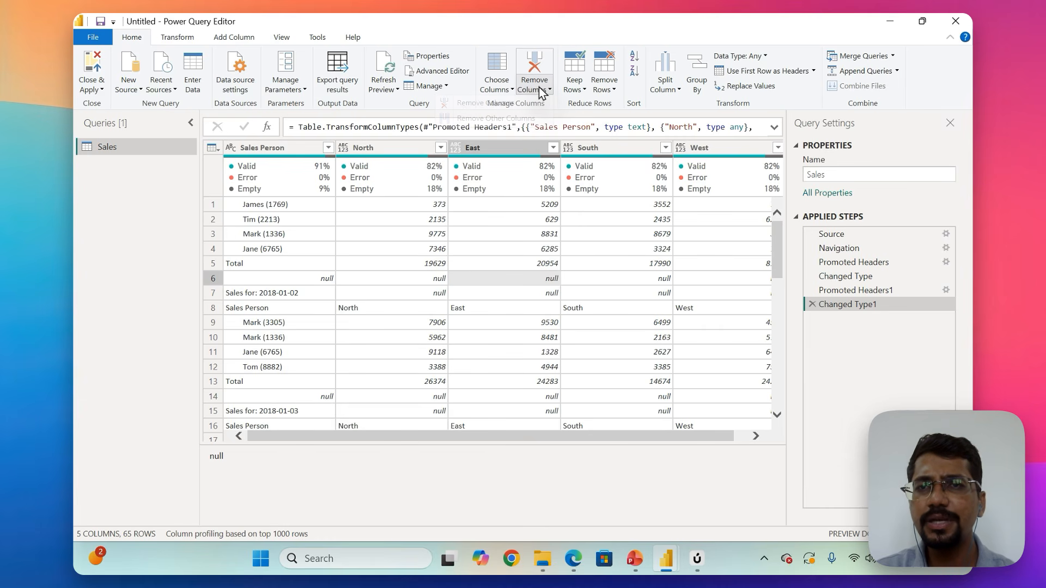
# In the Sales Person column's filter, exclude the null, Total and repeated Sales Person values.
pyautogui.click(329, 148)
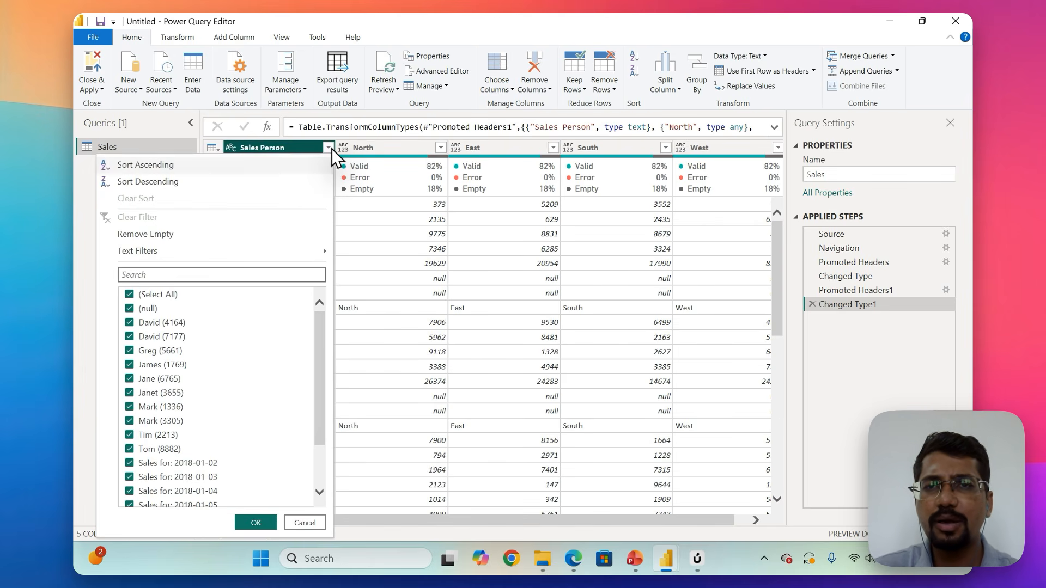
pyautogui.scroll(-2, 187, 409)
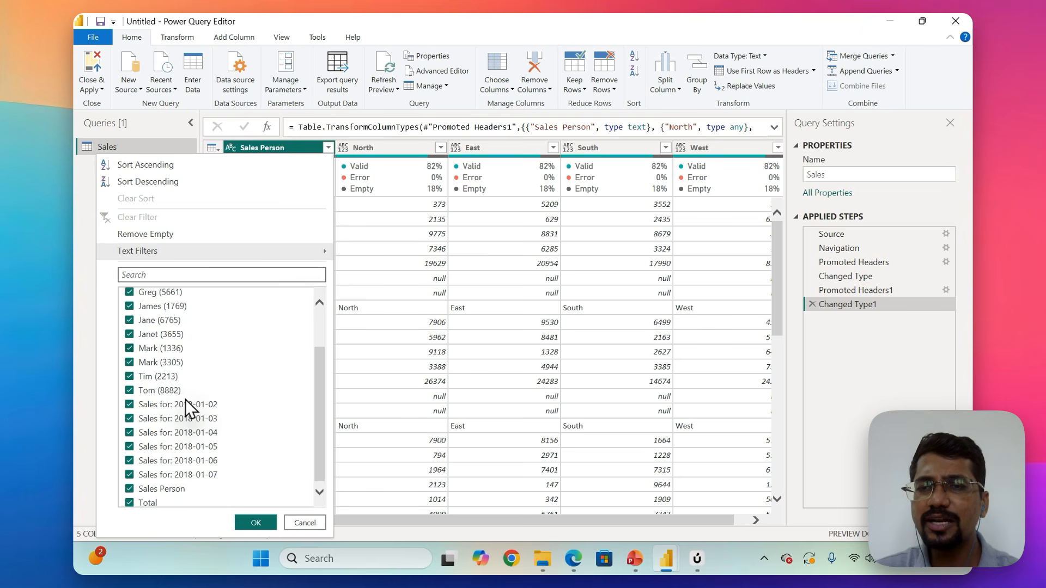
pyautogui.scroll(2, 188, 408)
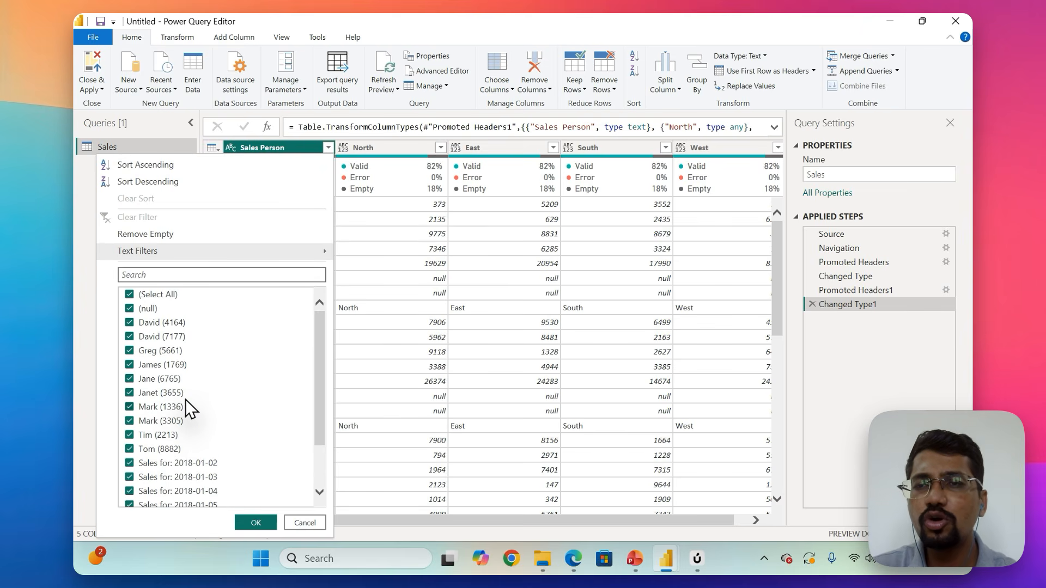
pyautogui.click(131, 314)
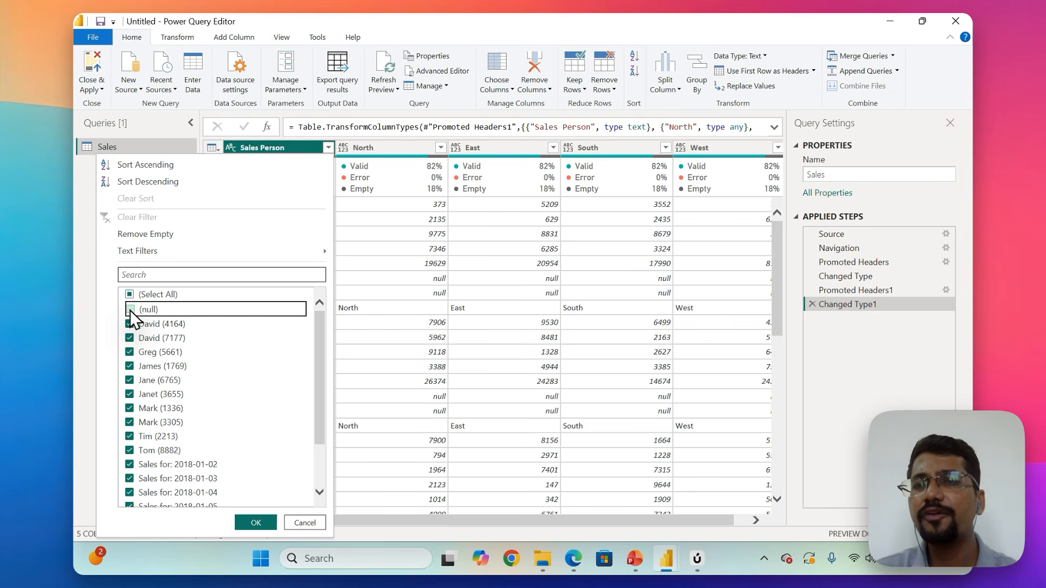
pyautogui.scroll(-2, 131, 316)
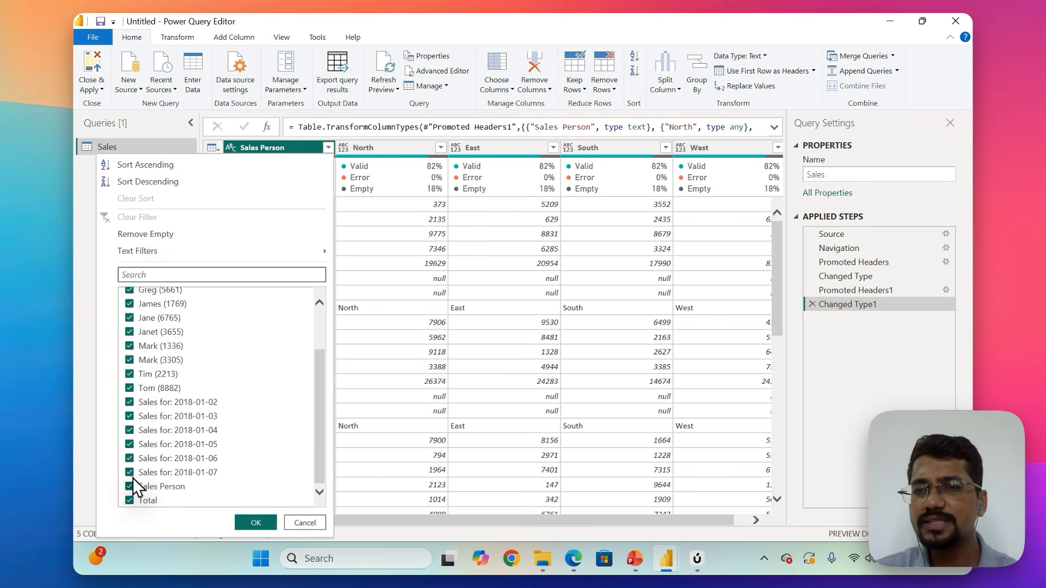
pyautogui.click(130, 500)
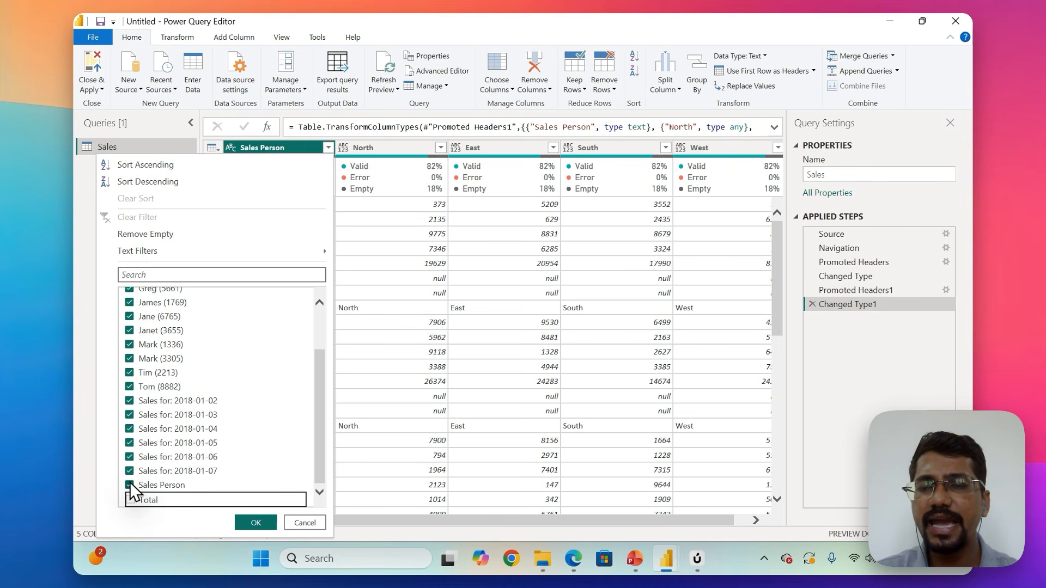
pyautogui.click(129, 485)
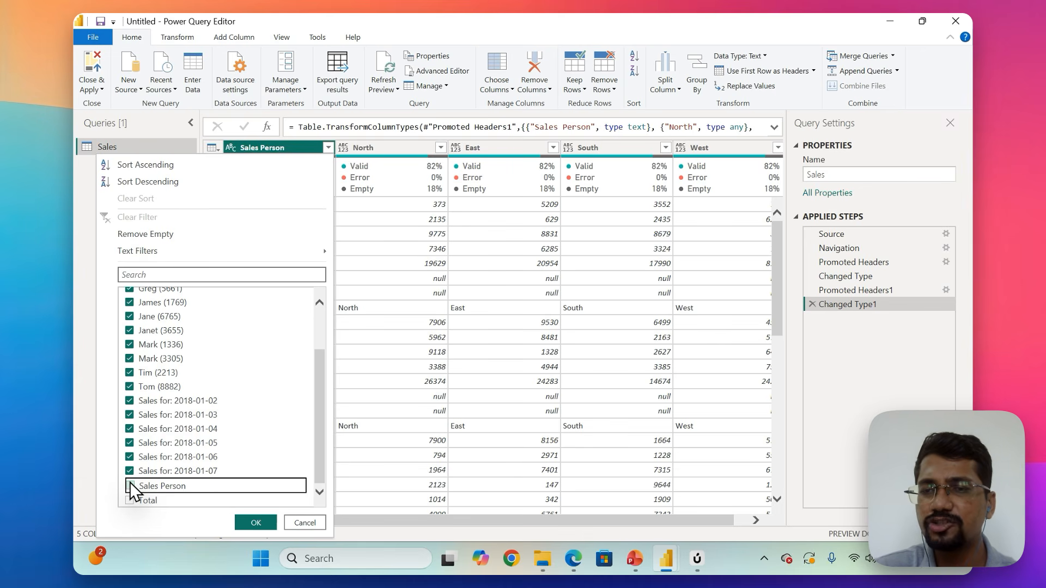
# Also exclude the "Sales for:" values dated 2018-01-02 through 2018-01-07 and apply the Sales Person filter.
pyautogui.click(130, 471)
pyautogui.click(131, 458)
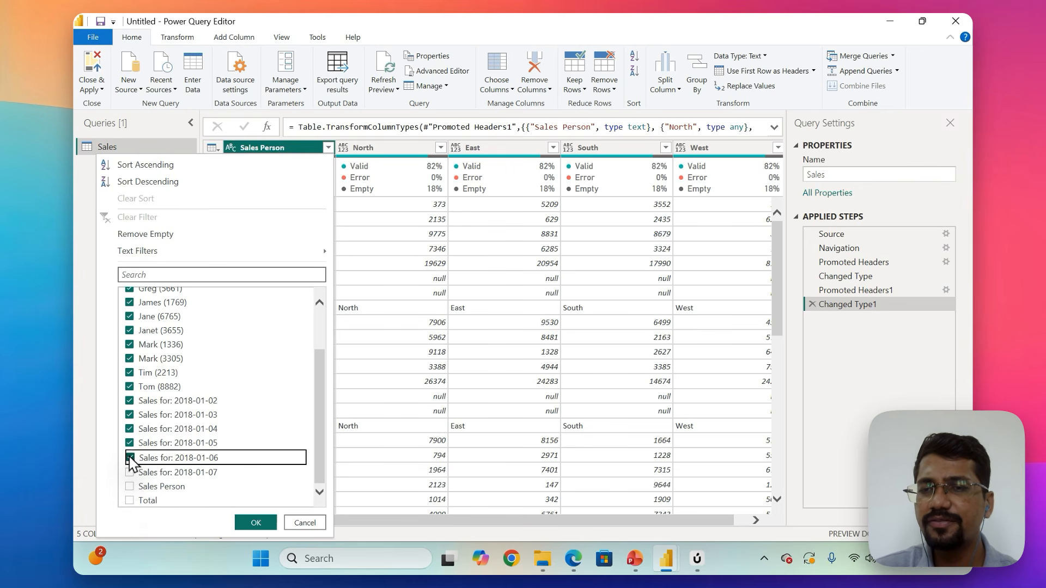
pyautogui.click(130, 444)
pyautogui.click(130, 430)
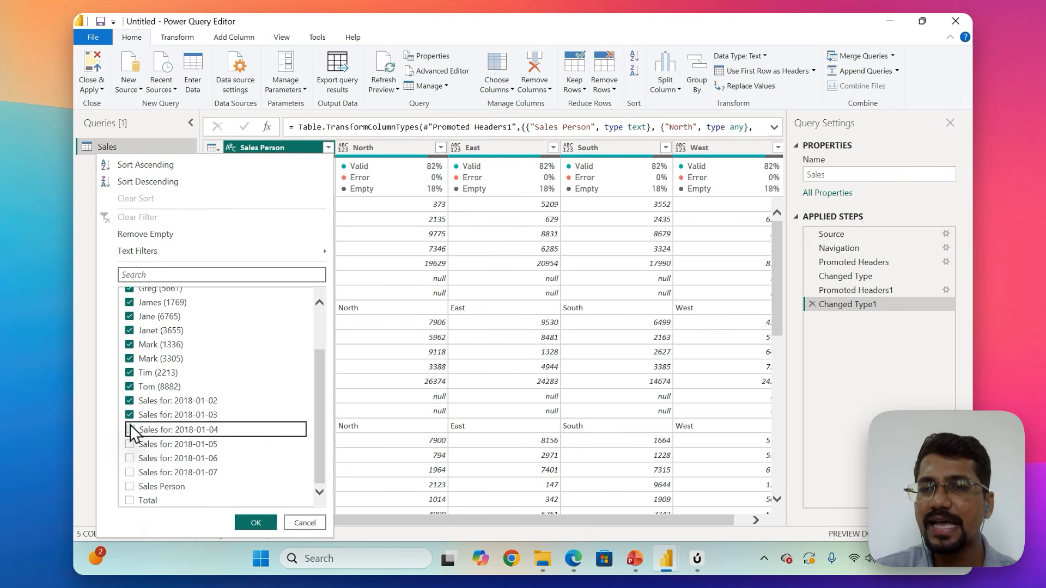
pyautogui.click(130, 415)
pyautogui.click(130, 402)
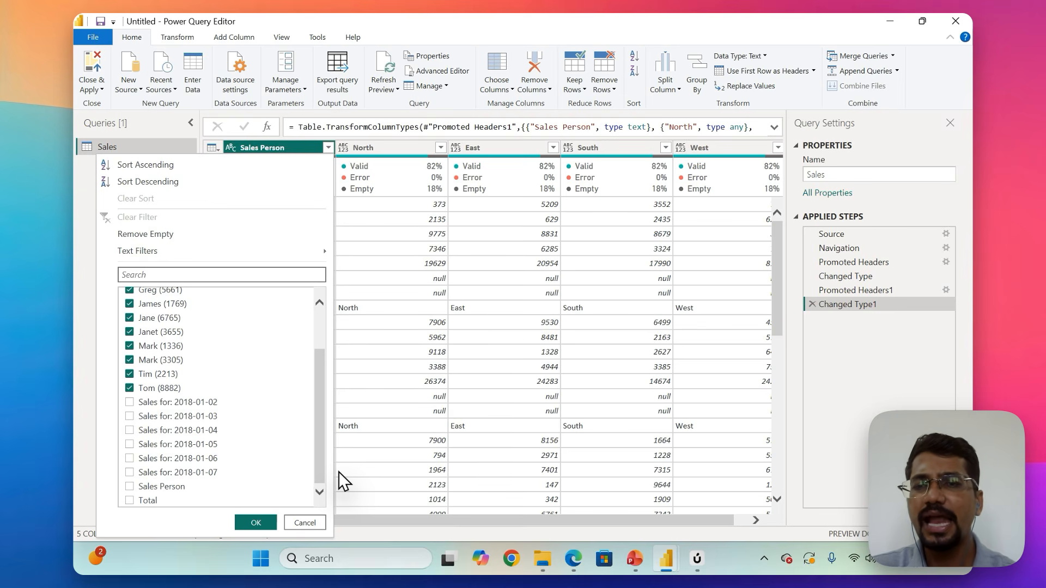
pyautogui.click(266, 522)
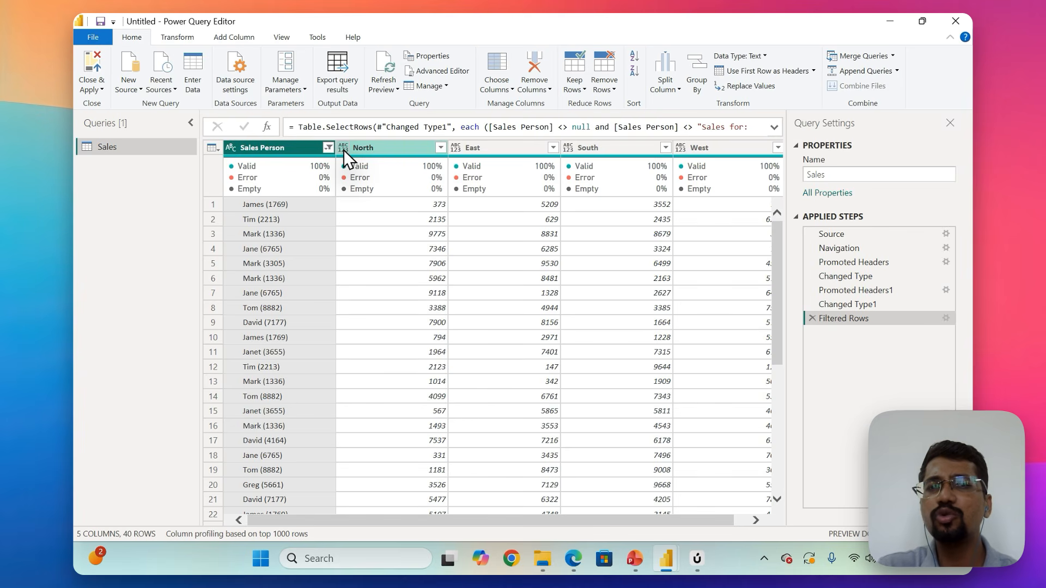
# Change the data type of the North and East columns to Decimal Number.
pyautogui.click(343, 149)
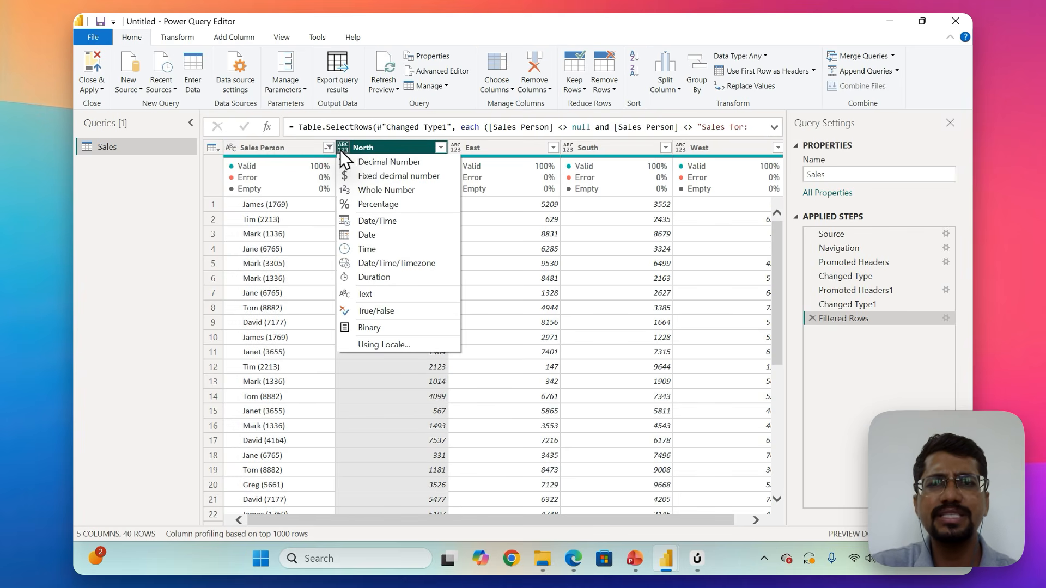
pyautogui.click(389, 163)
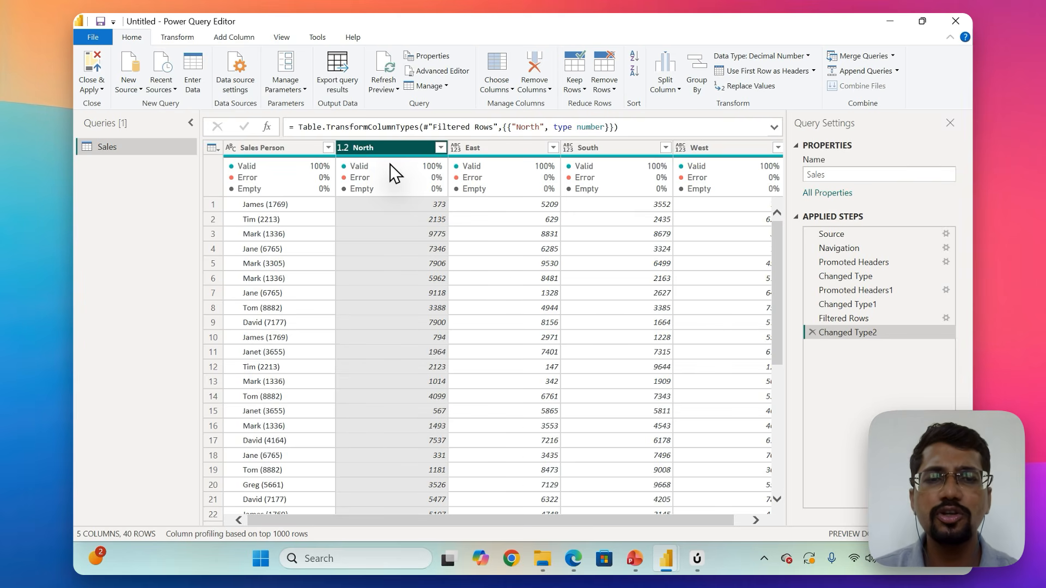
pyautogui.click(698, 562)
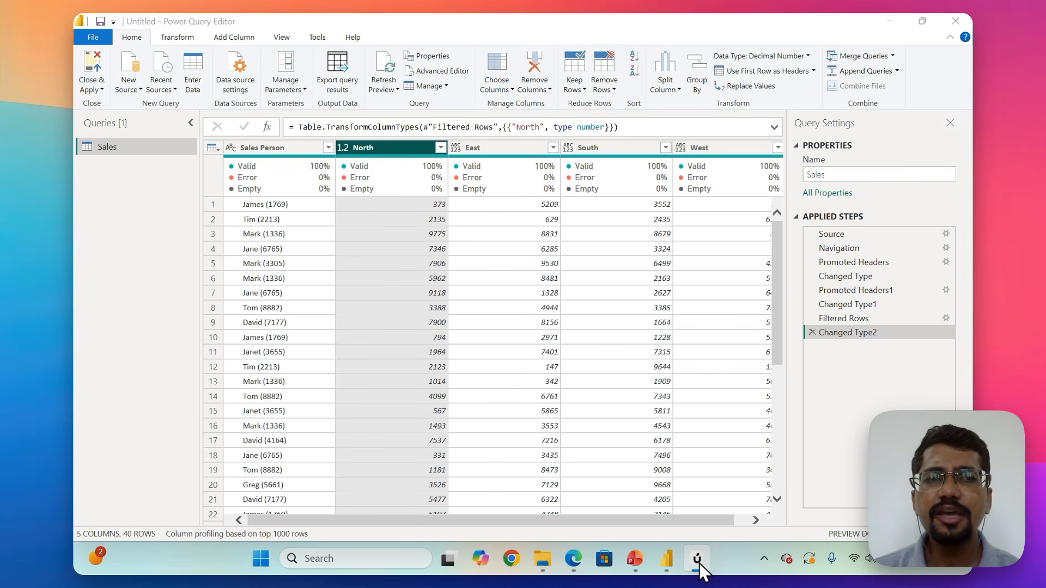
pyautogui.moveTo(477, 184)
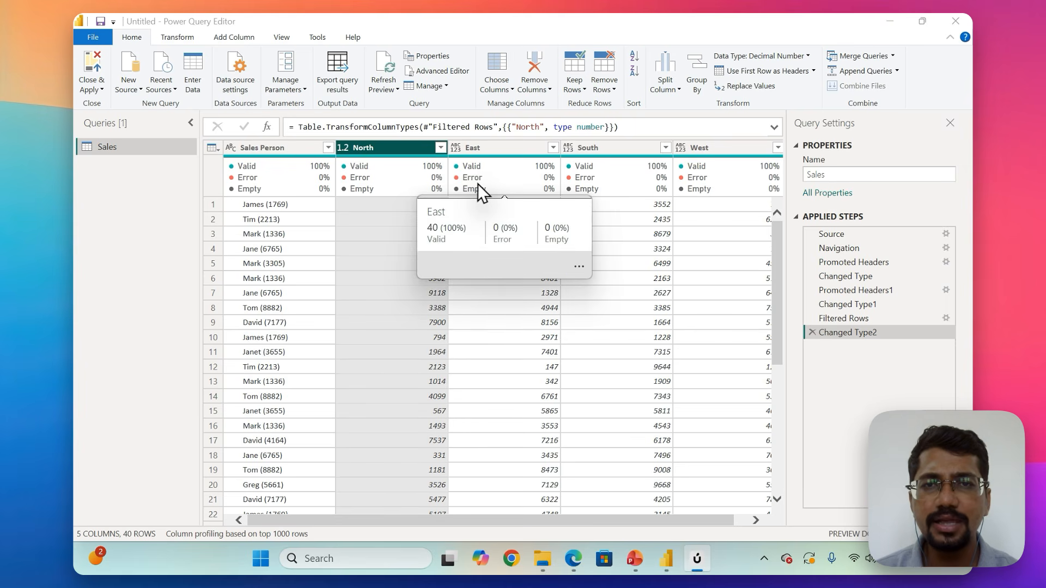
pyautogui.click(455, 148)
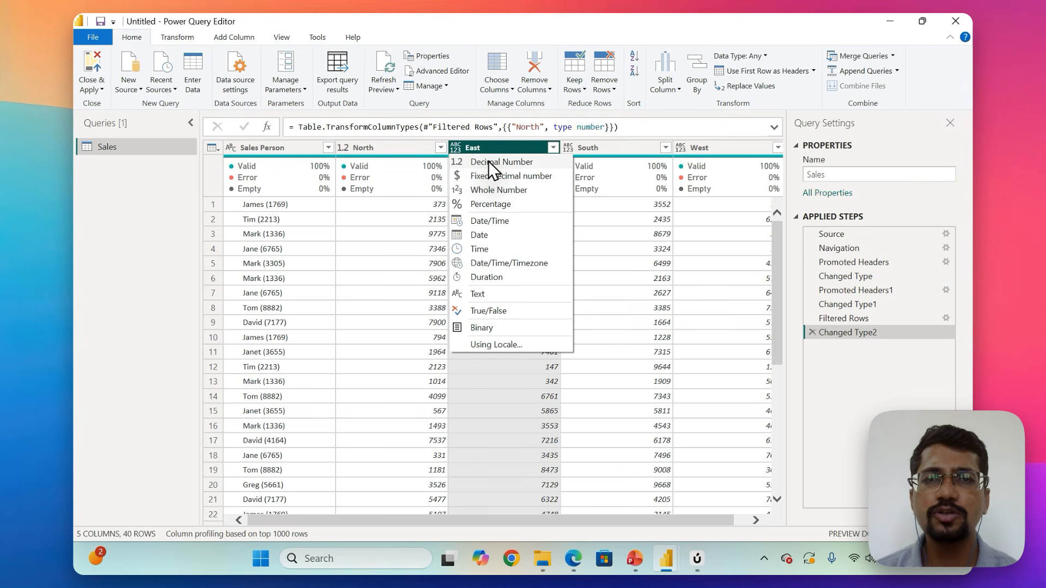
pyautogui.click(488, 161)
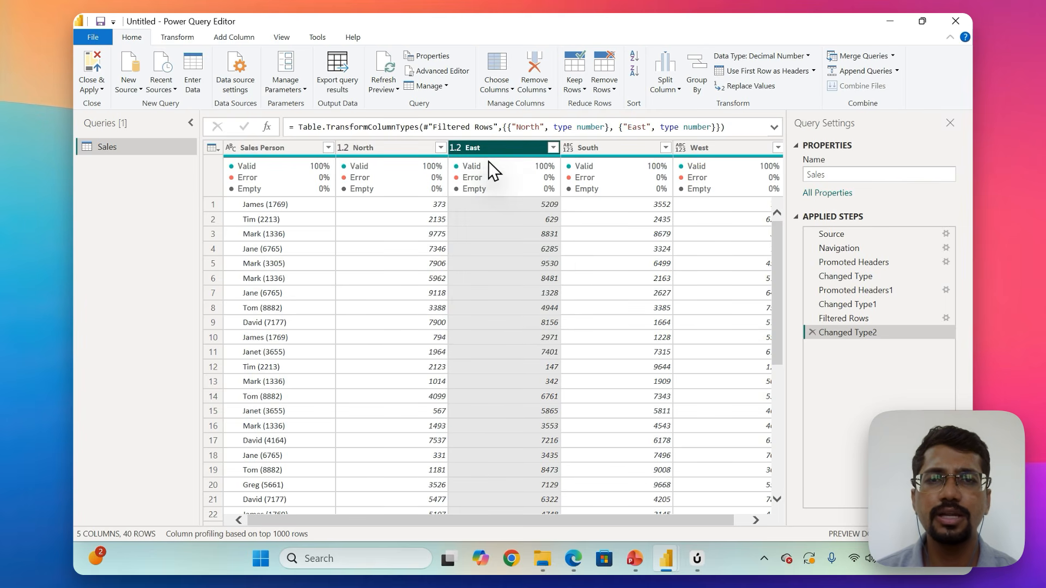
# Change the data type of the South and West columns to Decimal Number.
pyautogui.click(568, 149)
pyautogui.click(583, 162)
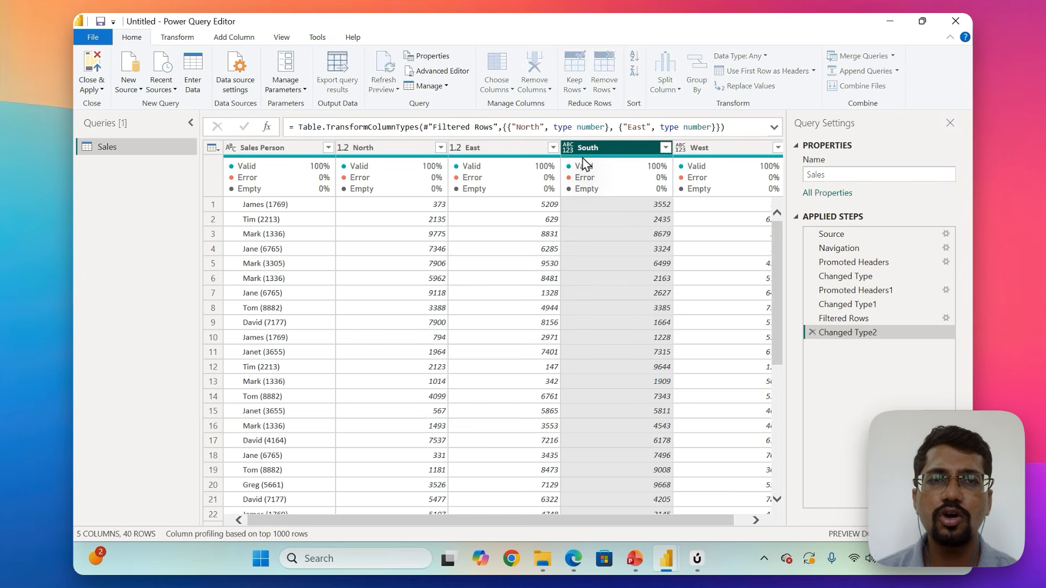
pyautogui.click(689, 148)
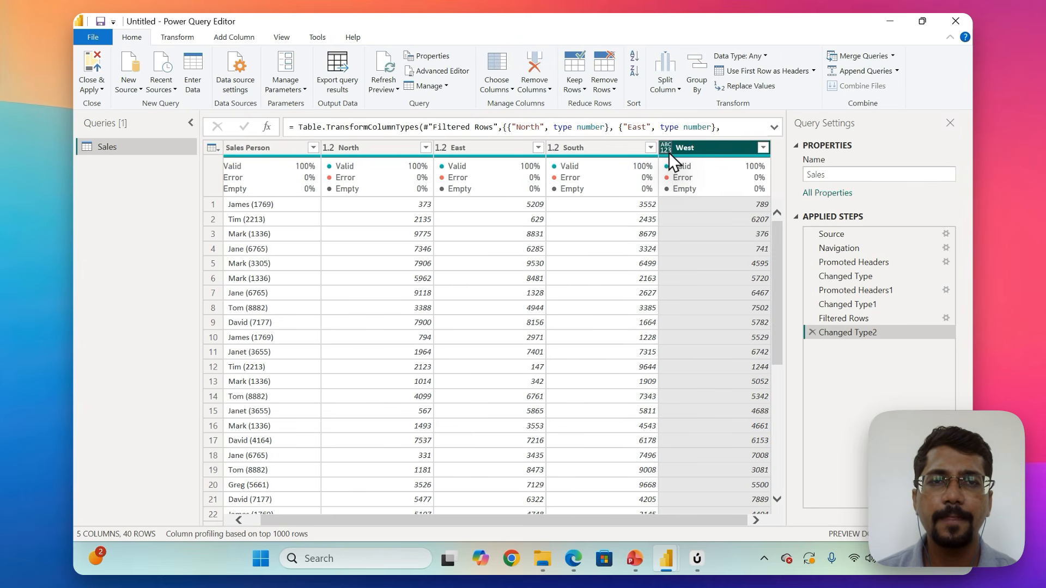
pyautogui.click(666, 148)
pyautogui.click(676, 163)
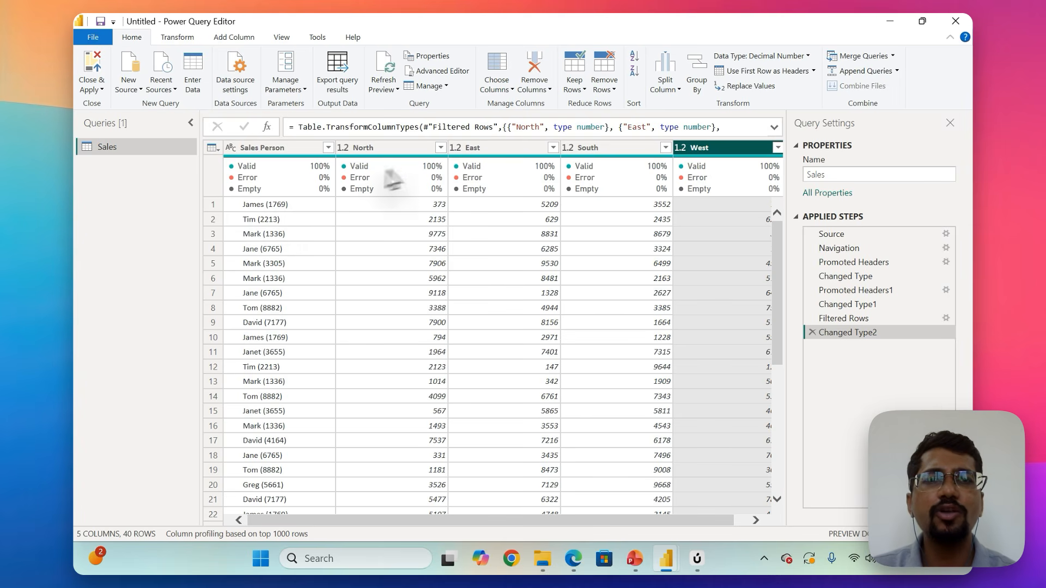
pyautogui.click(671, 90)
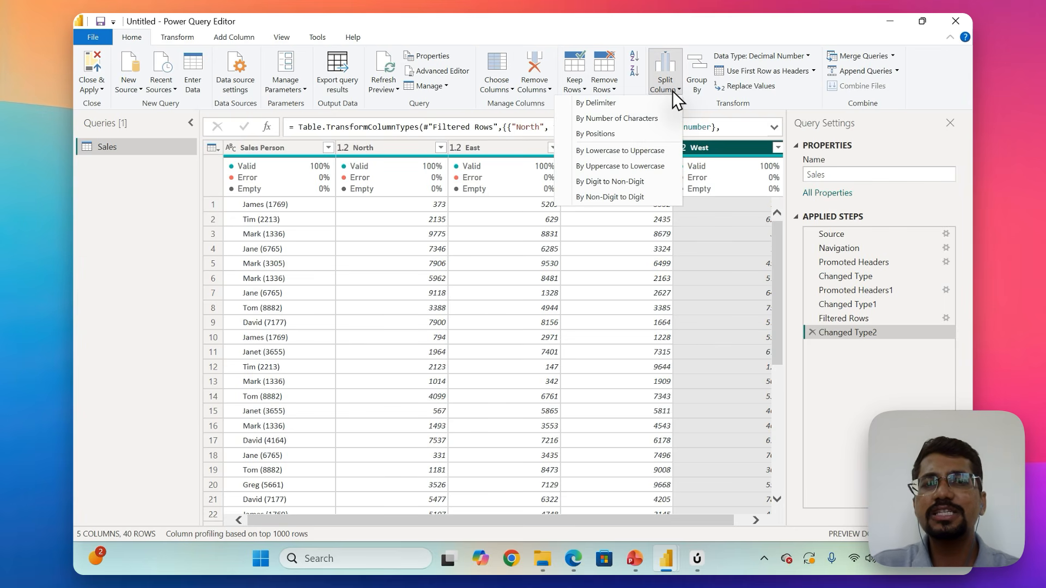
pyautogui.click(634, 101)
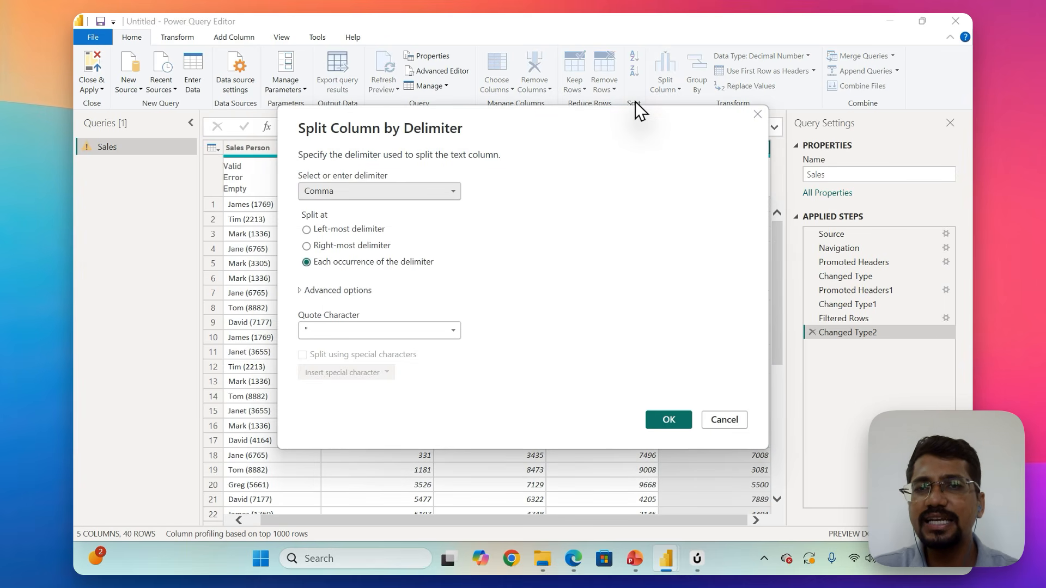
pyautogui.click(405, 196)
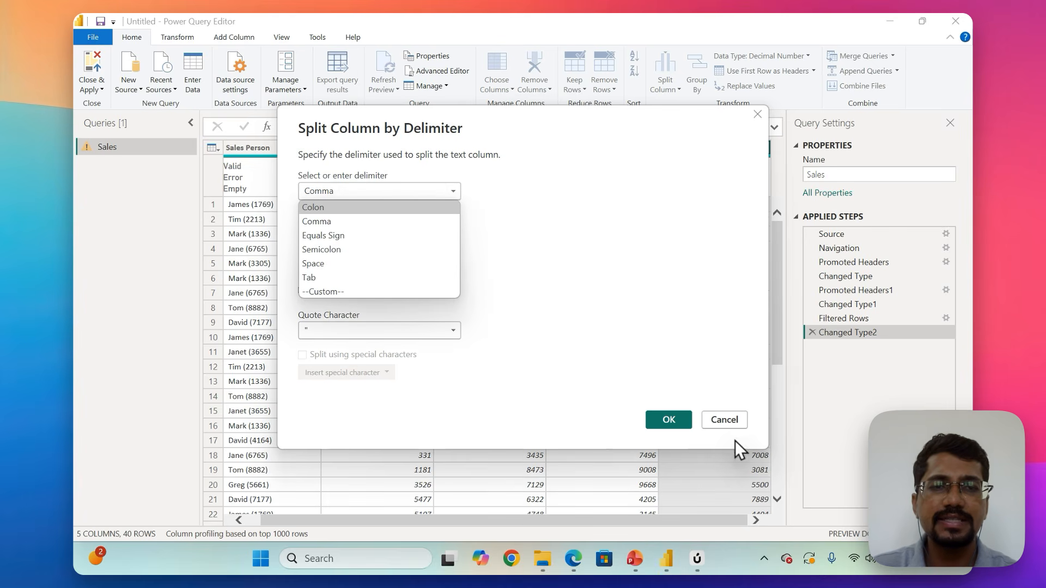
pyautogui.click(726, 419)
# Start a Split Column by Delimiter operation on the Sales Person column.
pyautogui.click(270, 146)
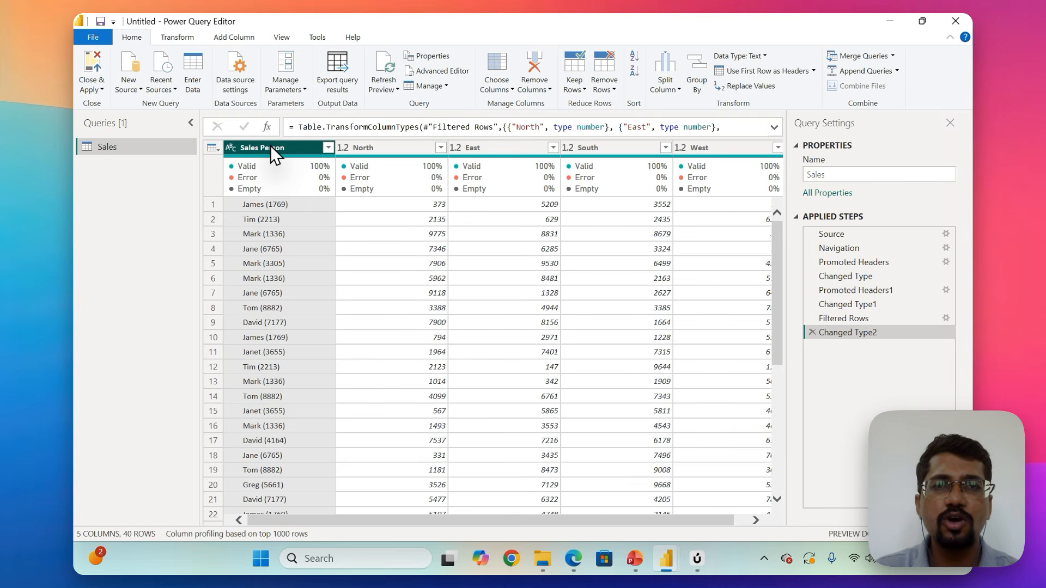
pyautogui.click(671, 88)
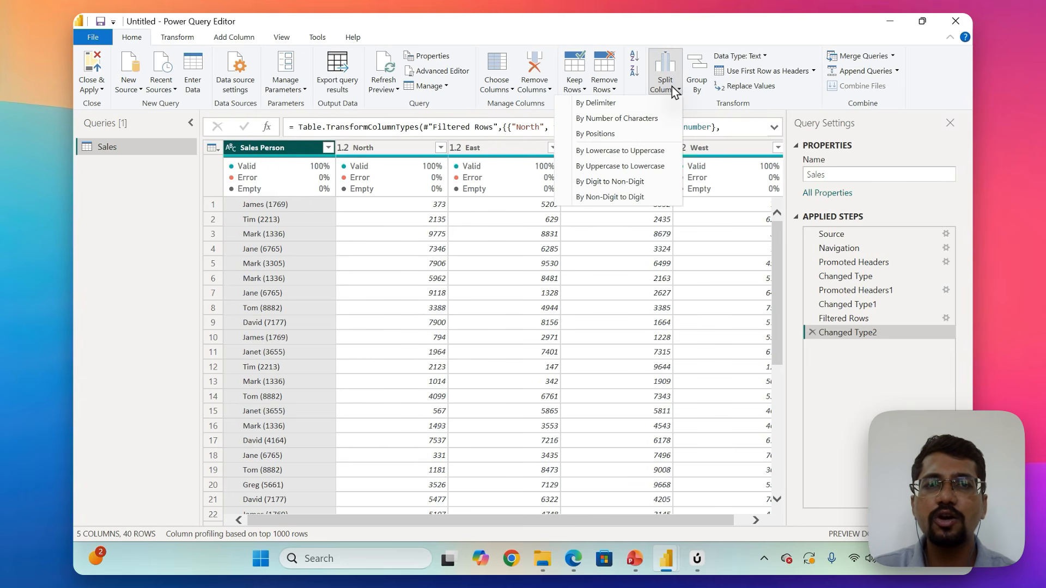
pyautogui.click(643, 104)
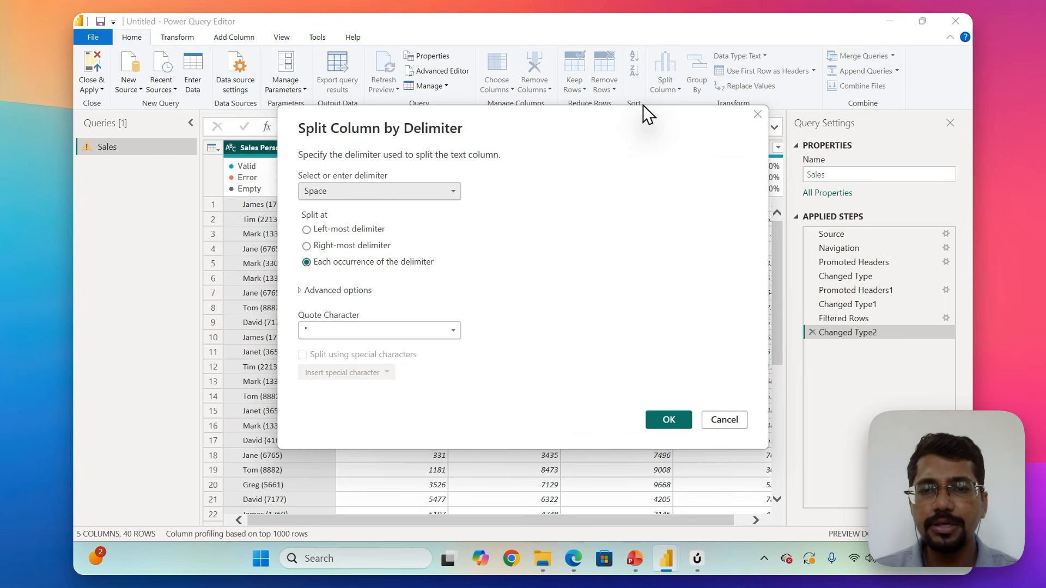
# Switch to Notepad and create a new blank note in a maximized window.
pyautogui.click(385, 559)
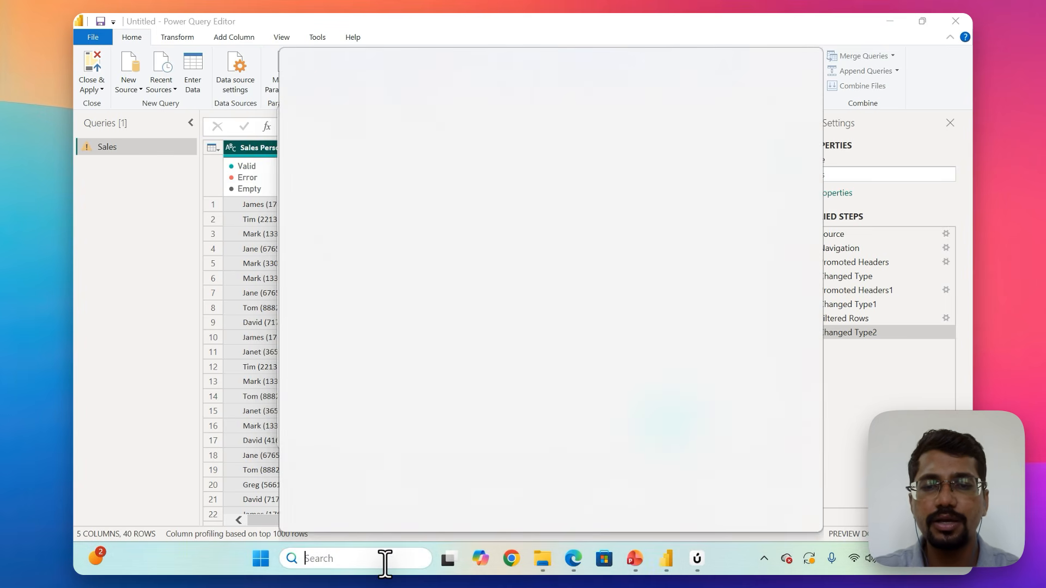
pyautogui.write('note')
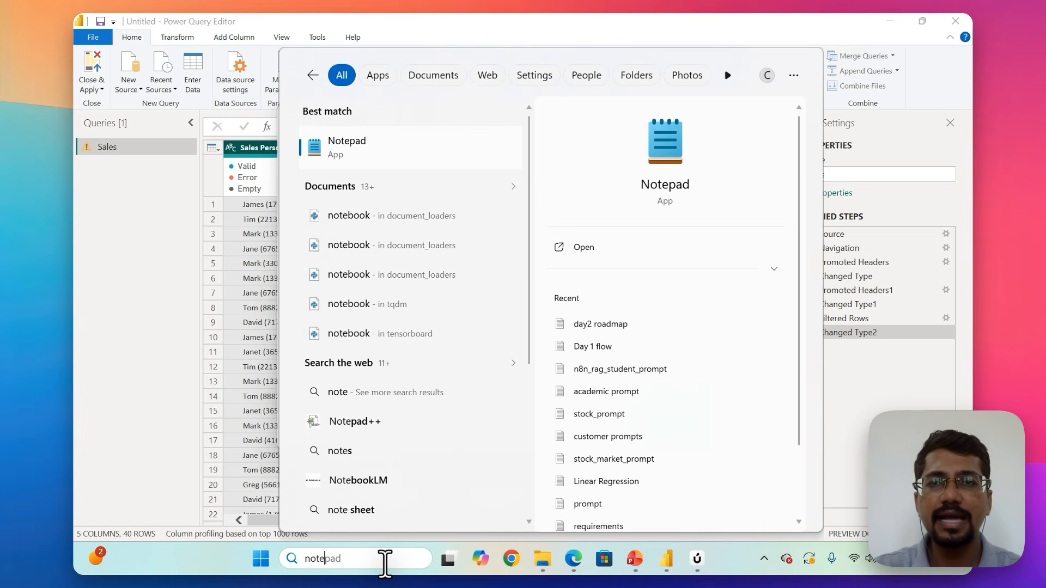
pyautogui.press('Return')
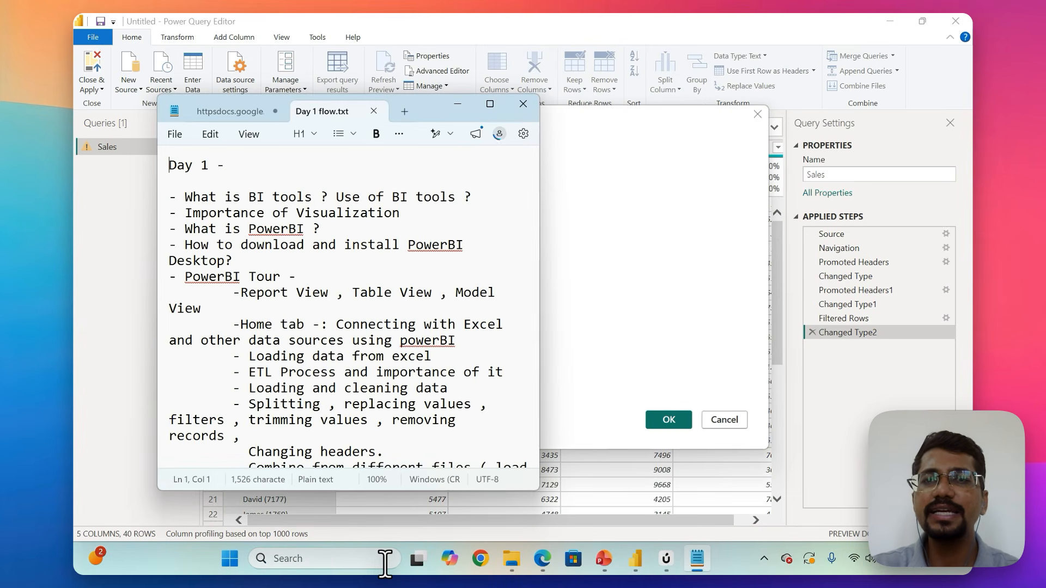
pyautogui.click(402, 113)
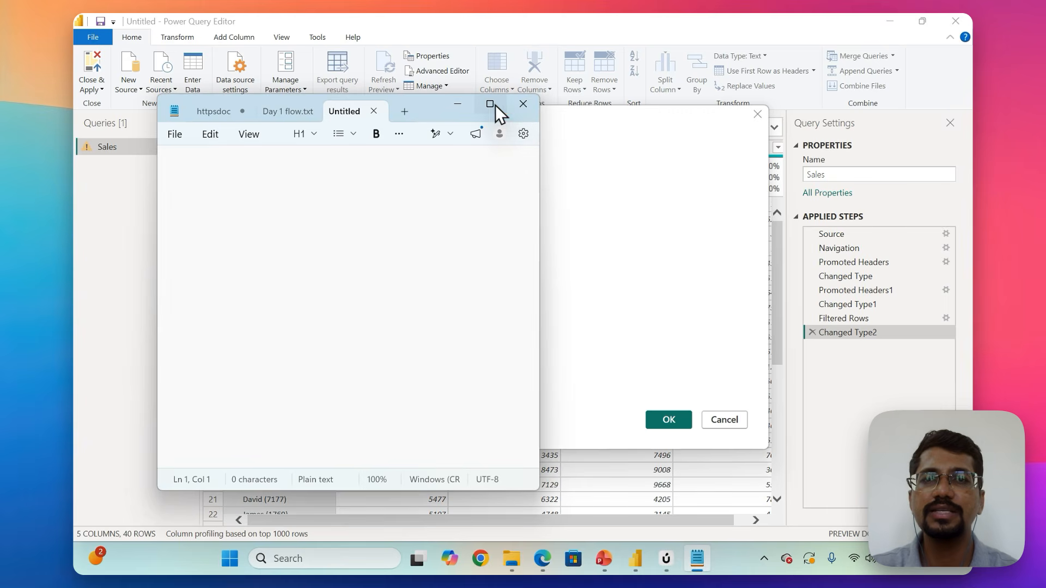
pyautogui.click(489, 104)
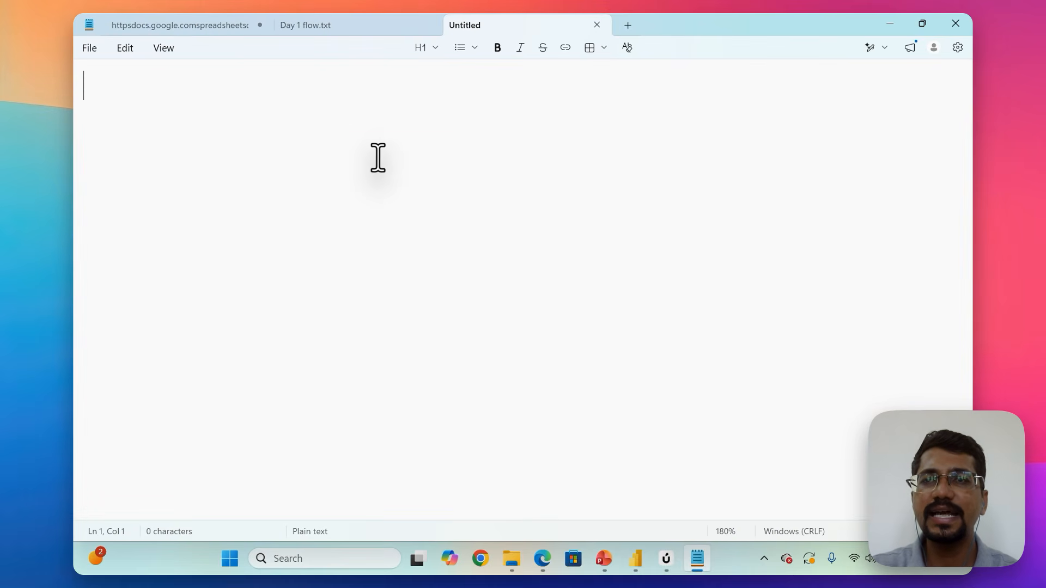
# Write a quoted sample sales person entry in the note, a first name followed by a four-digit ID in parentheses.
pyautogui.write('"Ja')
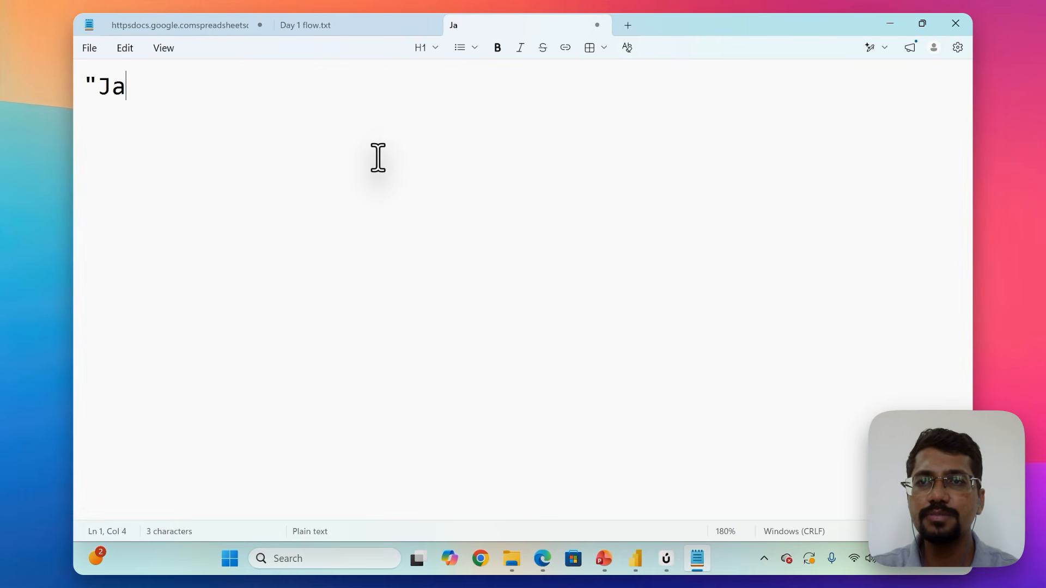
pyautogui.write('mes ')
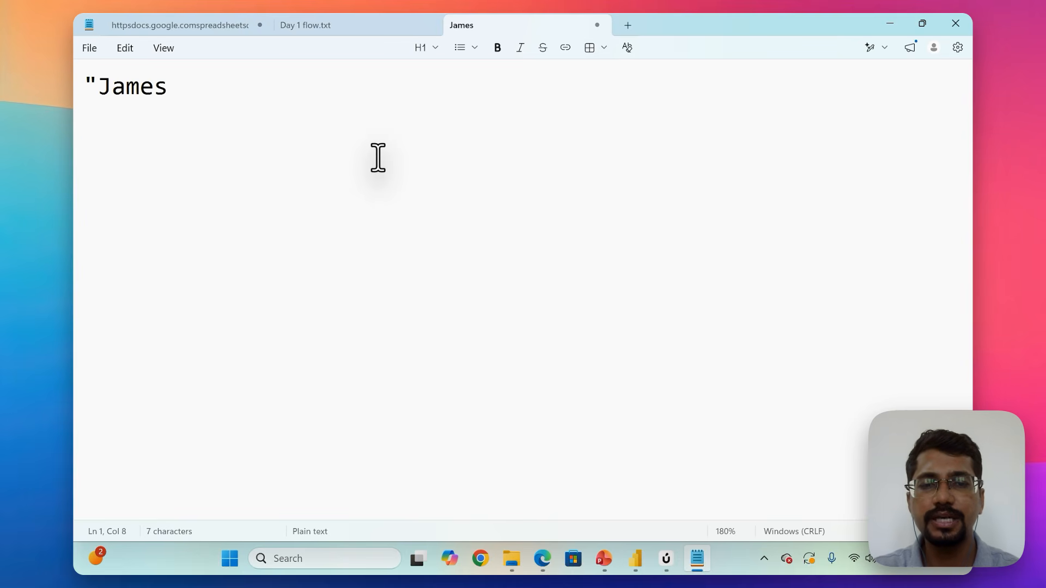
pyautogui.write('(234')
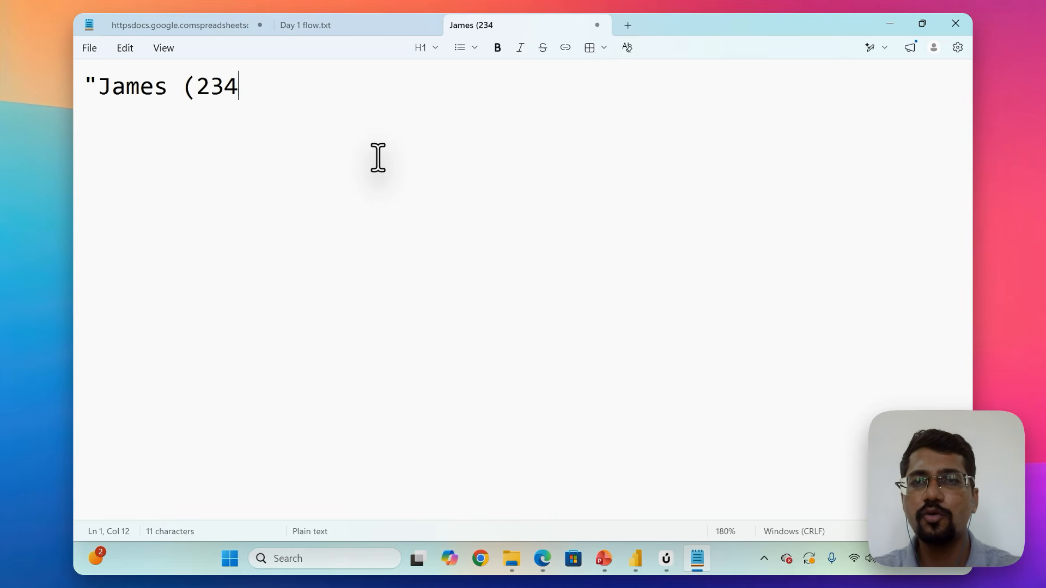
pyautogui.write('5)"')
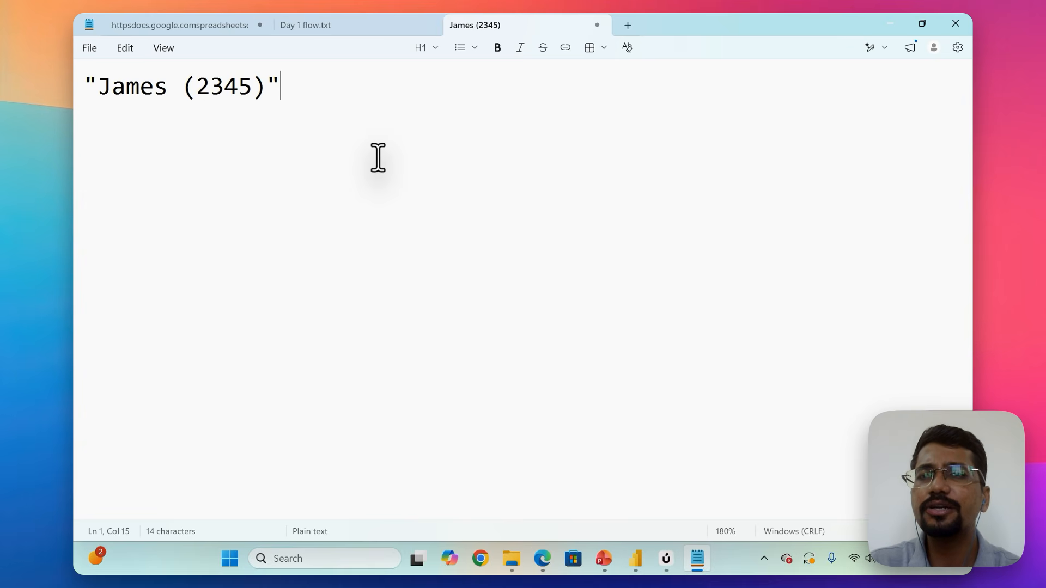
# Highlight the space between the name and the parenthesised ID in the quoted sample entry.
pyautogui.press('Left')
pyautogui.press('Left')
pyautogui.press('Left')
pyautogui.press('Left')
pyautogui.press('Left')
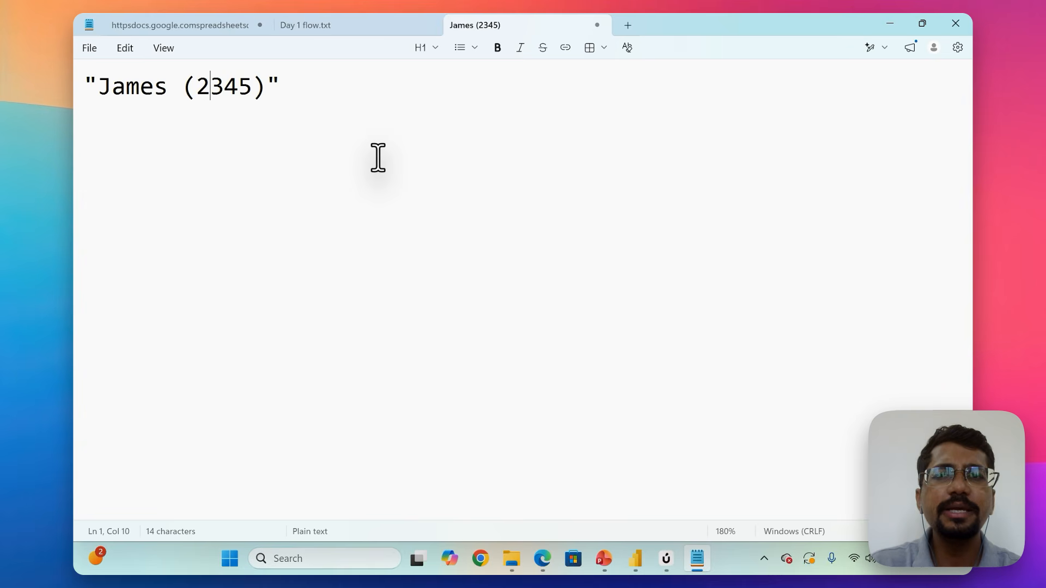
pyautogui.press('Left')
pyautogui.press('Left')
pyautogui.press('Left')
pyautogui.hotkey('shift', 'Right')
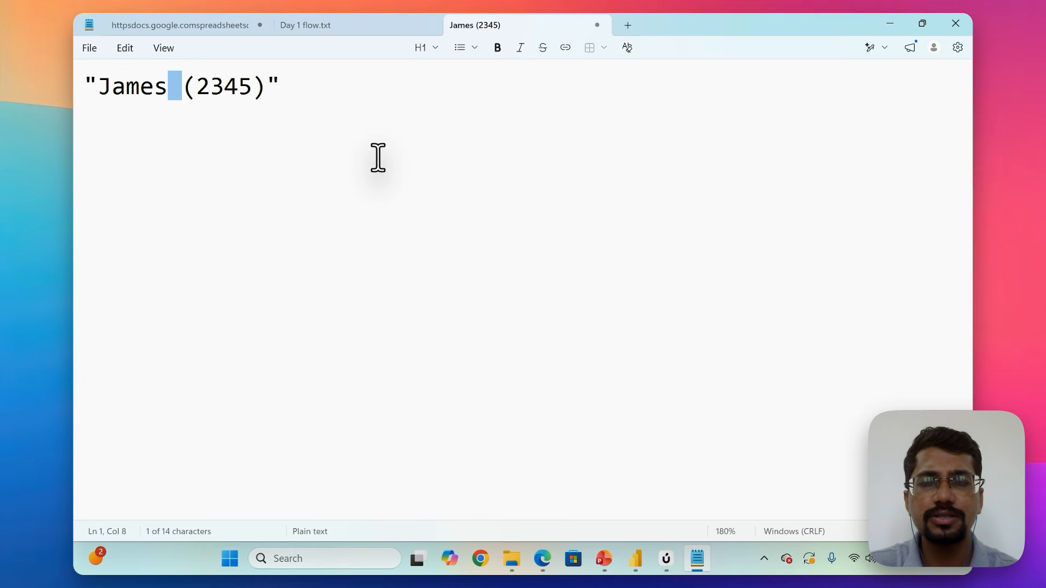
pyautogui.press('Right')
pyautogui.press('Right')
pyautogui.press('Right')
pyautogui.press('Right')
pyautogui.press('Right')
pyautogui.press('Right')
pyautogui.press('Right')
pyautogui.press('Right')
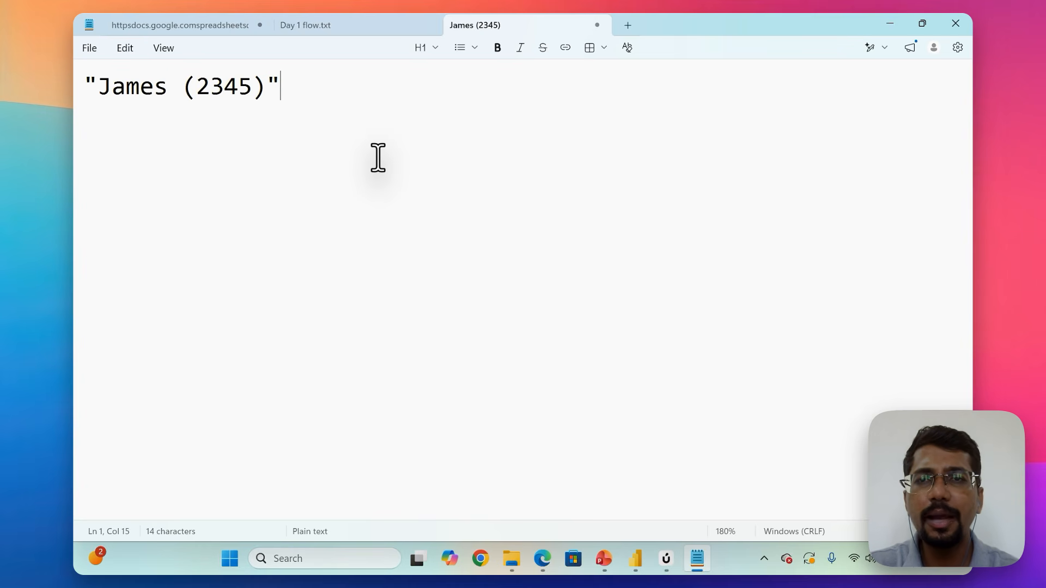
# Write the expected split result two lines below the sample entry, with the name and the bare four-digit ID separated by a wide gap.
pyautogui.press('Return')
pyautogui.press('Return')
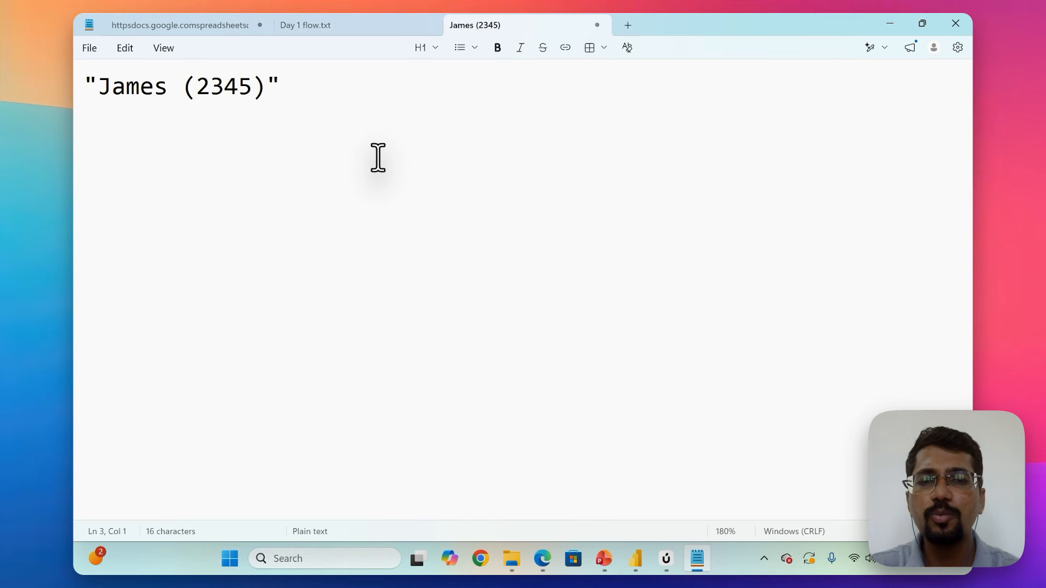
pyautogui.write('James')
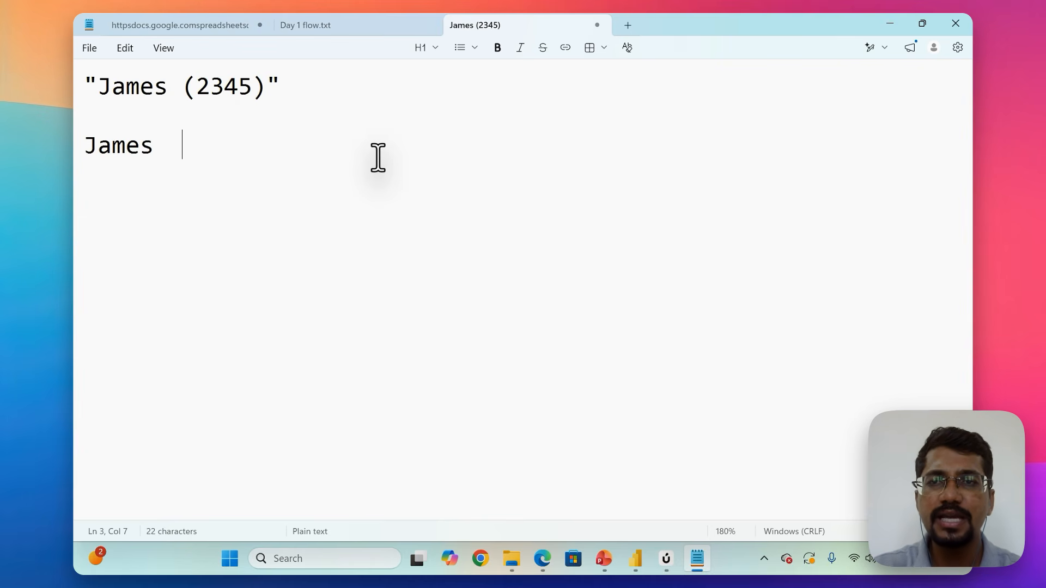
pyautogui.write('           2345')
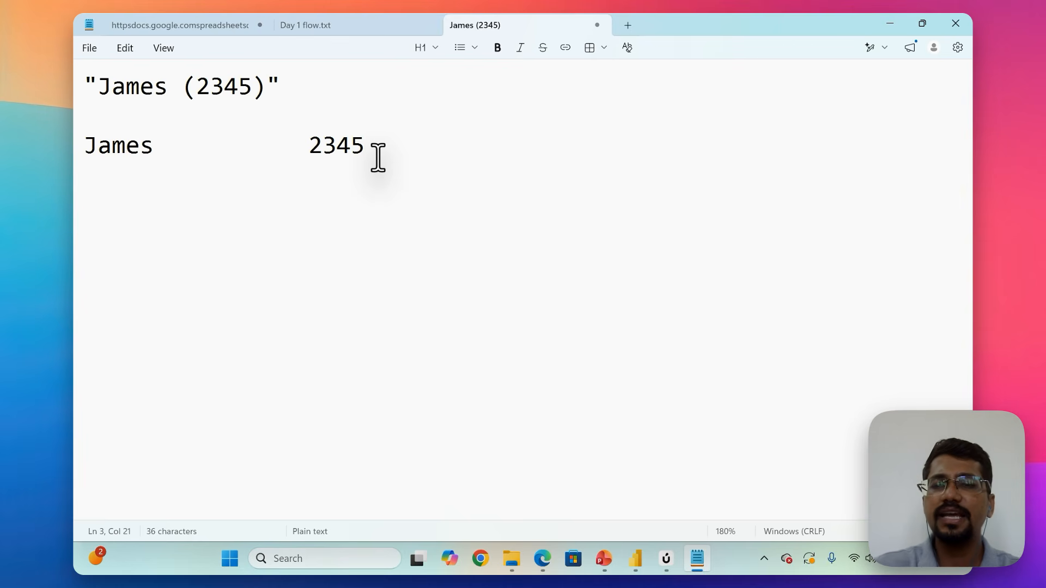
# Switch to Power Query Editor, split the Sales Person column at each occurrence of a Space delimiter, and examine the resulting columns.
pyautogui.hotkey('alt', 'Tab')
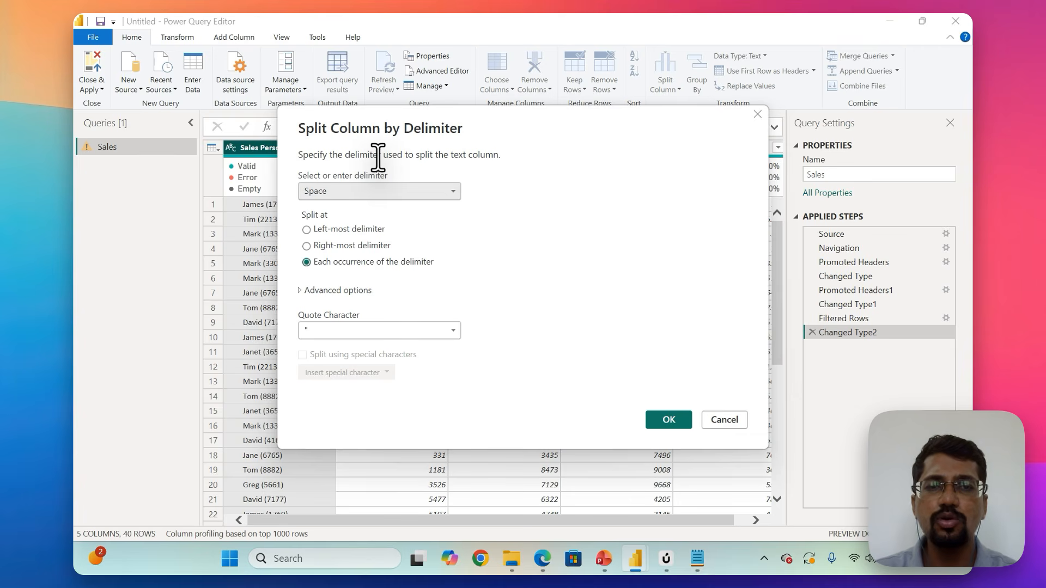
pyautogui.click(666, 420)
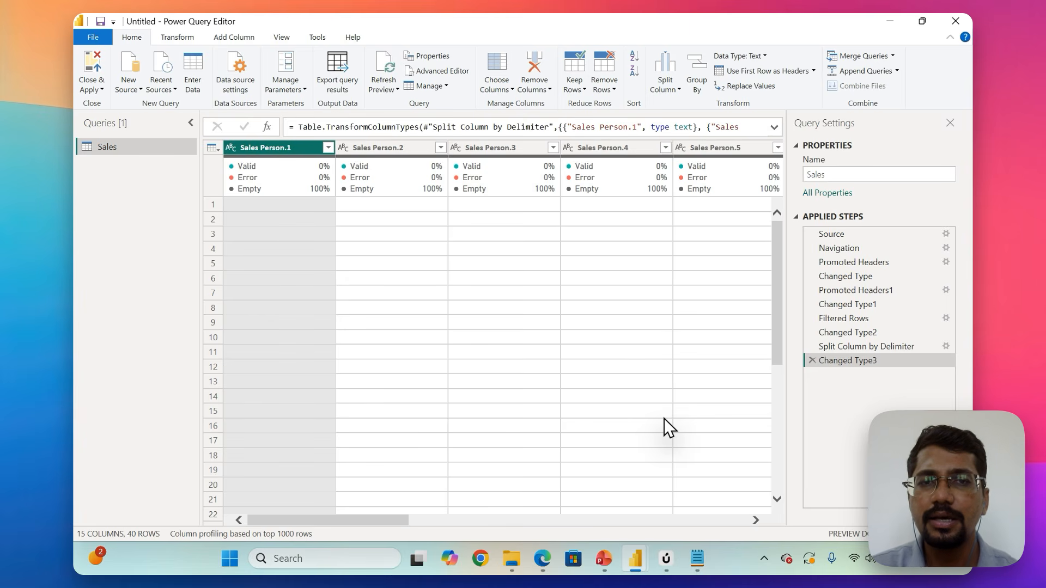
pyautogui.hscroll(10, 664, 418)
pyautogui.hscroll(6, 666, 427)
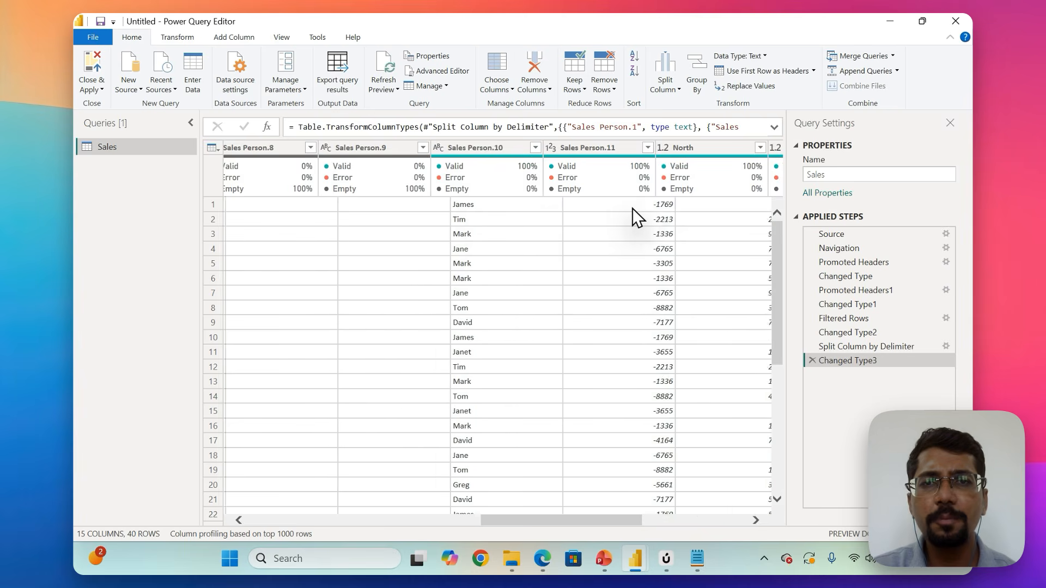
pyautogui.hscroll(-5, 631, 209)
pyautogui.hscroll(-2, 632, 208)
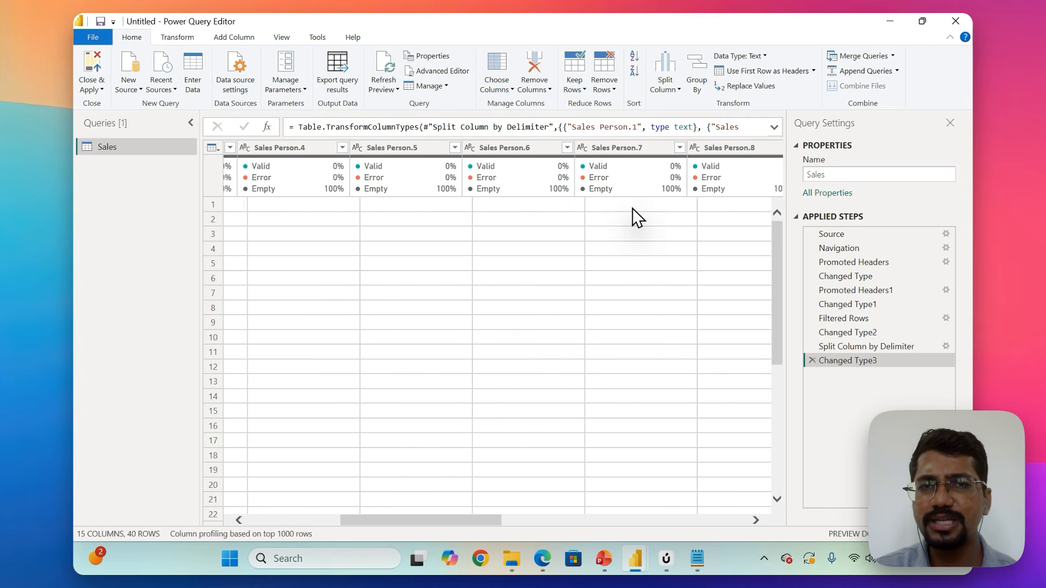
pyautogui.hscroll(-1, 632, 208)
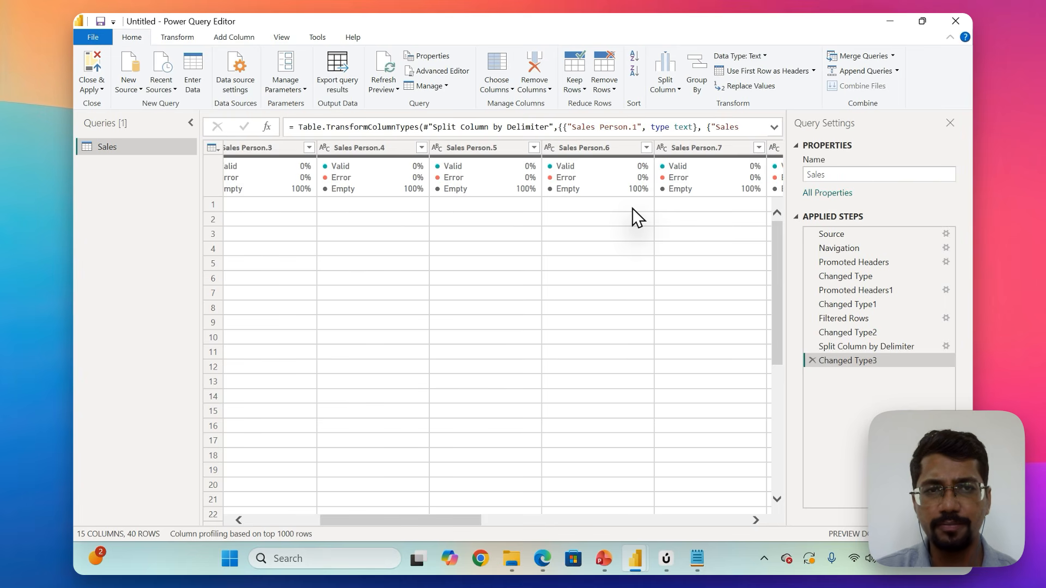
# Delete the Changed Type3 and Split Column by Delimiter steps from the Sales query, and select the first Sales Person cell.
pyautogui.click(813, 360)
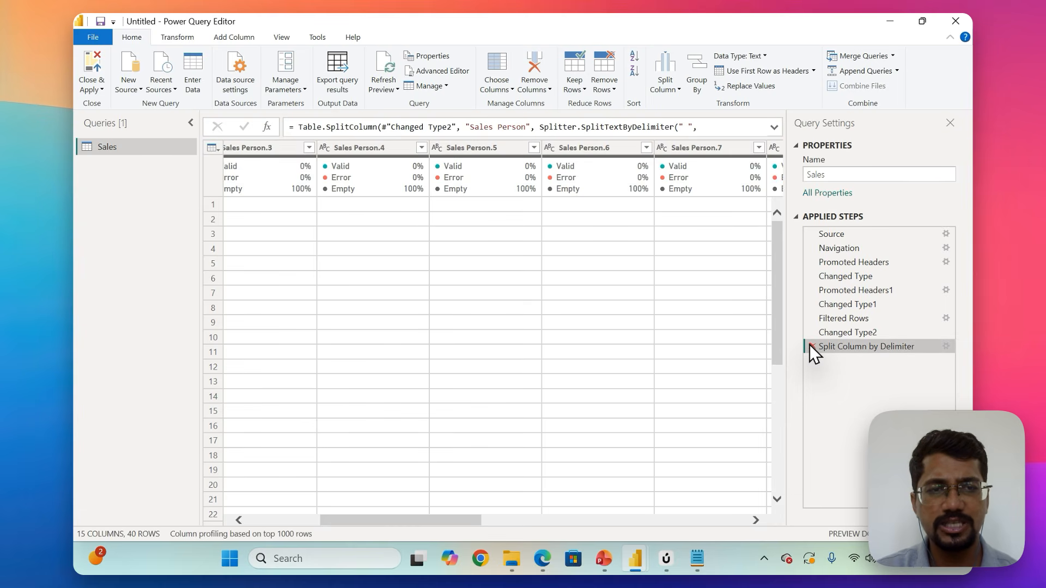
pyautogui.click(812, 347)
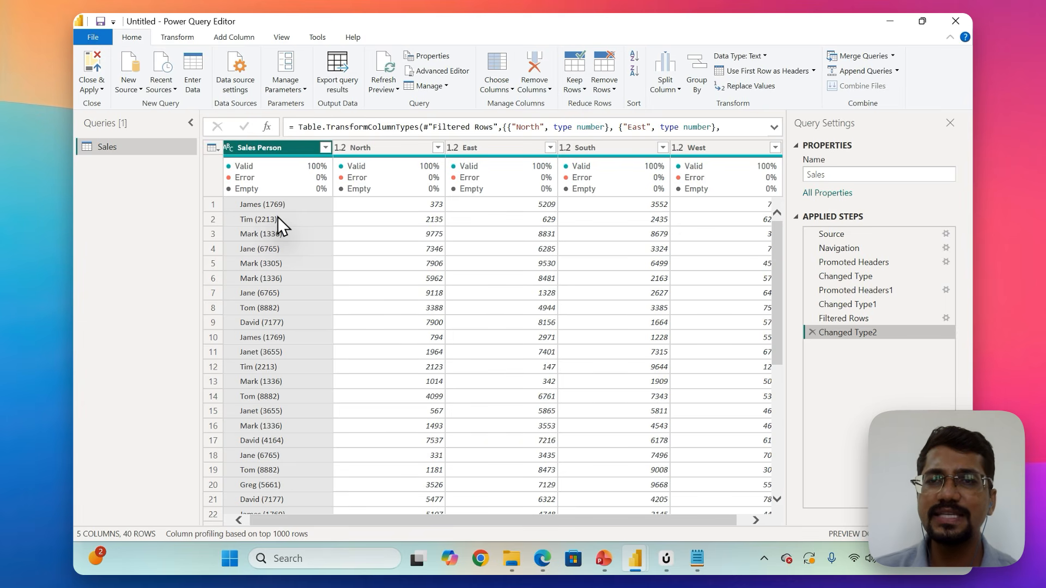
pyautogui.click(237, 208)
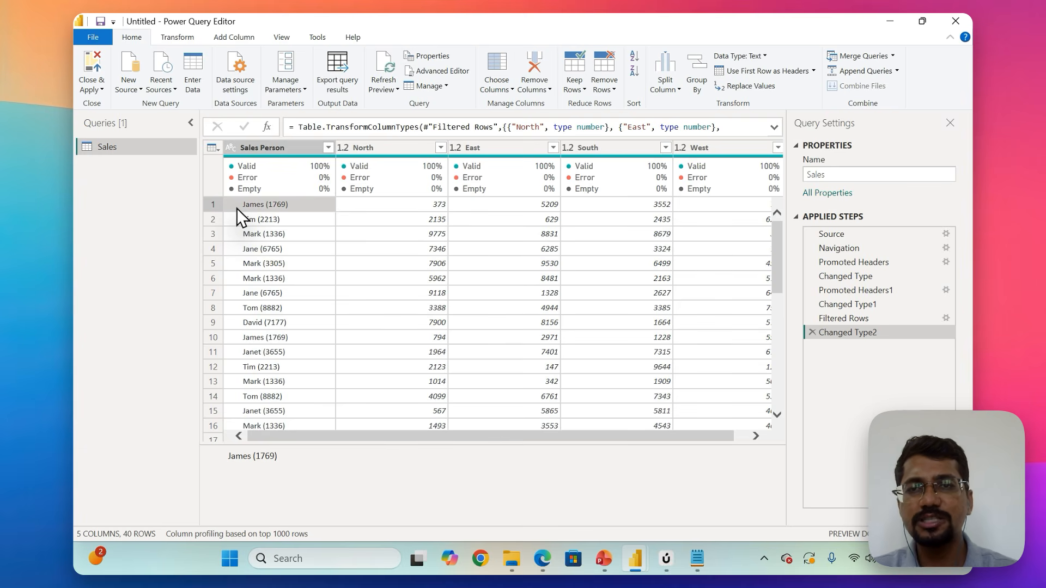
# Switch to Notepad and insert two leading spaces before the name inside the quoted sample entry.
pyautogui.hotkey('alt', 'Tab')
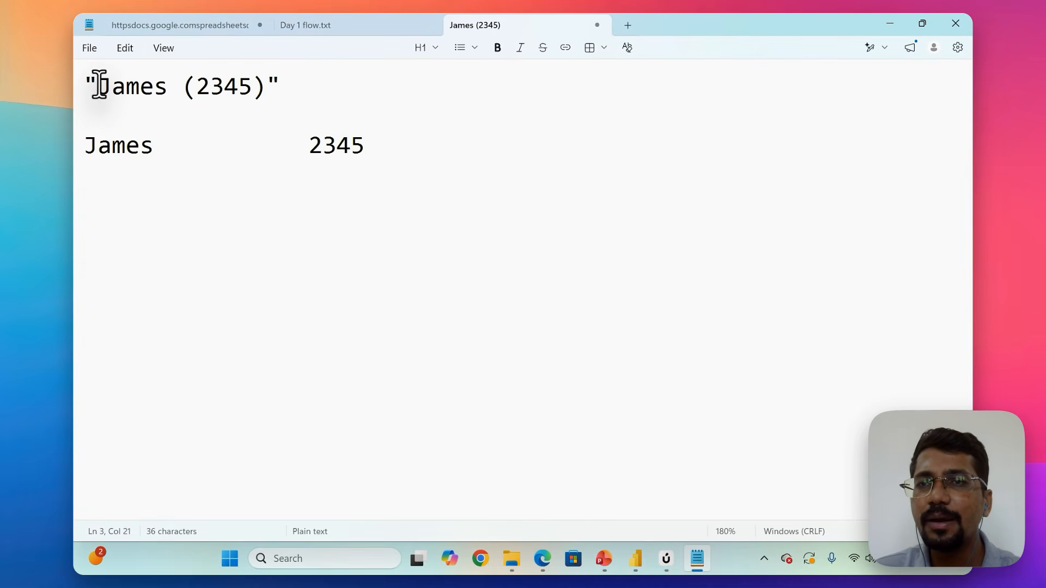
pyautogui.click(97, 84)
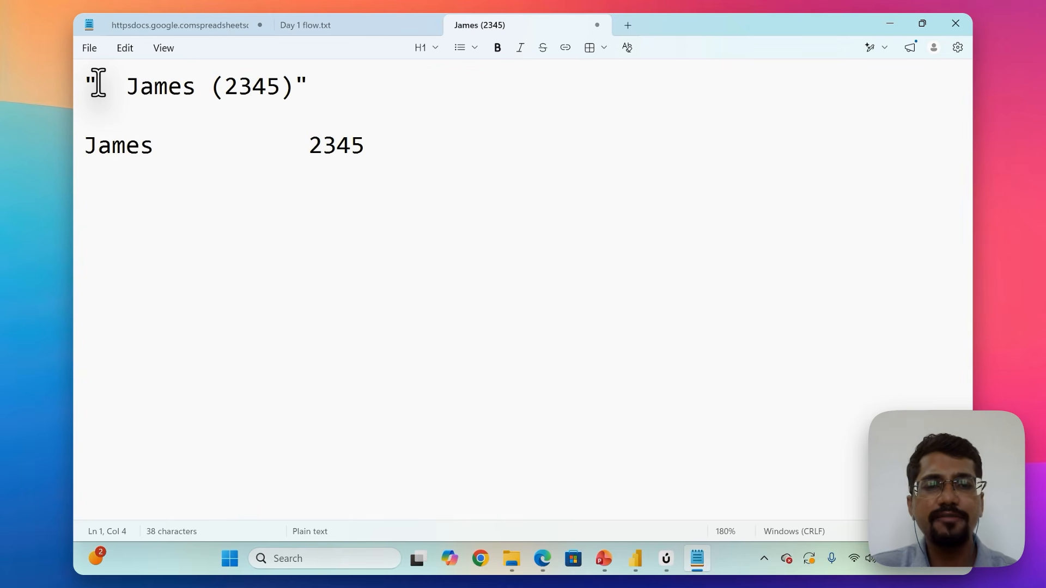
pyautogui.hotkey('shift', 'Left')
pyautogui.press('Left')
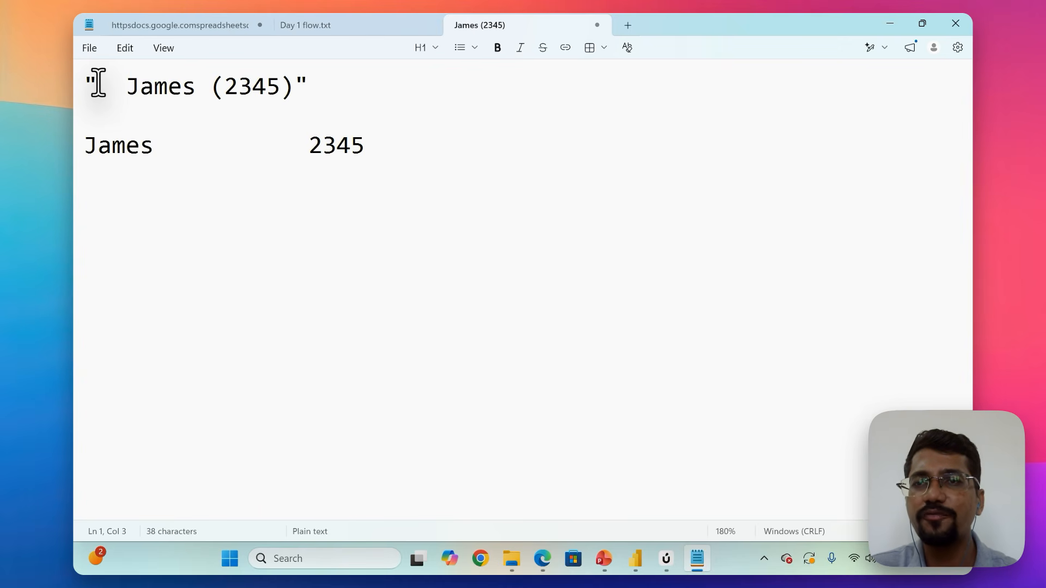
# Indent the split result line by five spaces before the name.
pyautogui.press('Down')
pyautogui.press('Down')
pyautogui.press('Left')
pyautogui.press('Left')
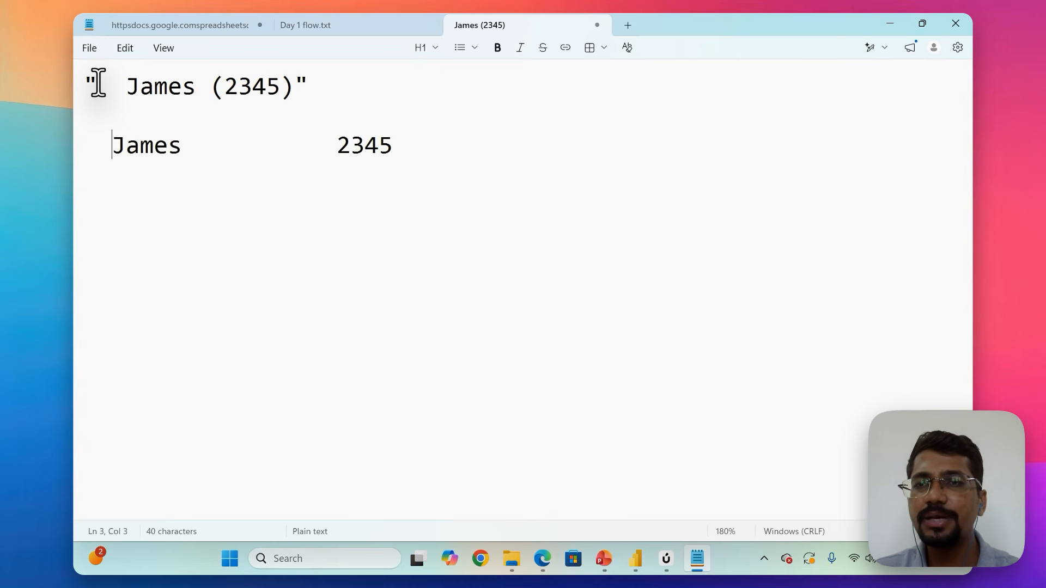
pyautogui.press('Left')
pyautogui.press('Left')
pyautogui.press('Left')
pyautogui.press('Left')
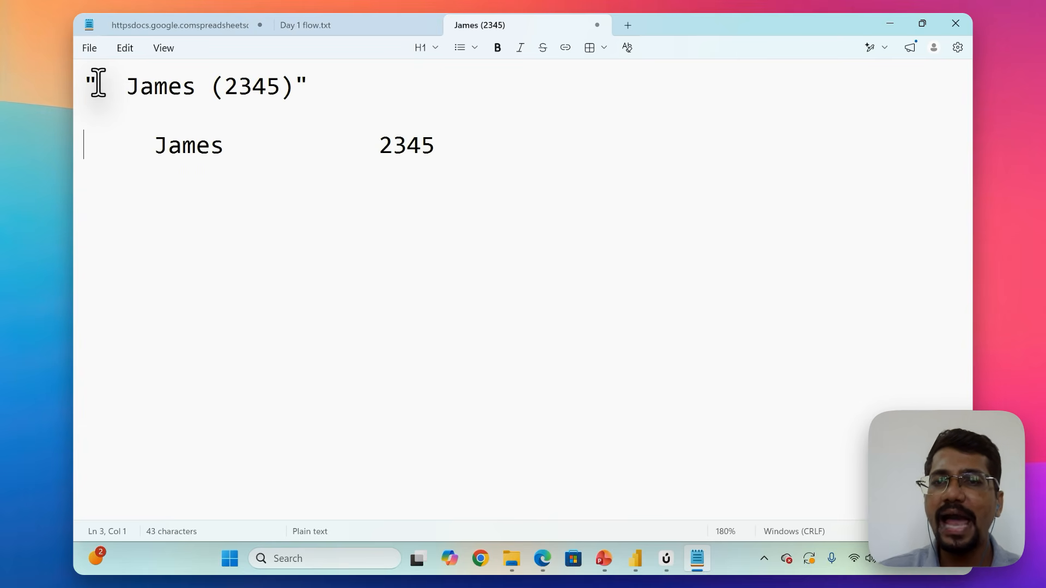
# Go through the leading spaces of the split result line one by one, highlighting individual characters.
pyautogui.hotkey('shift', 'Left')
pyautogui.press('Right')
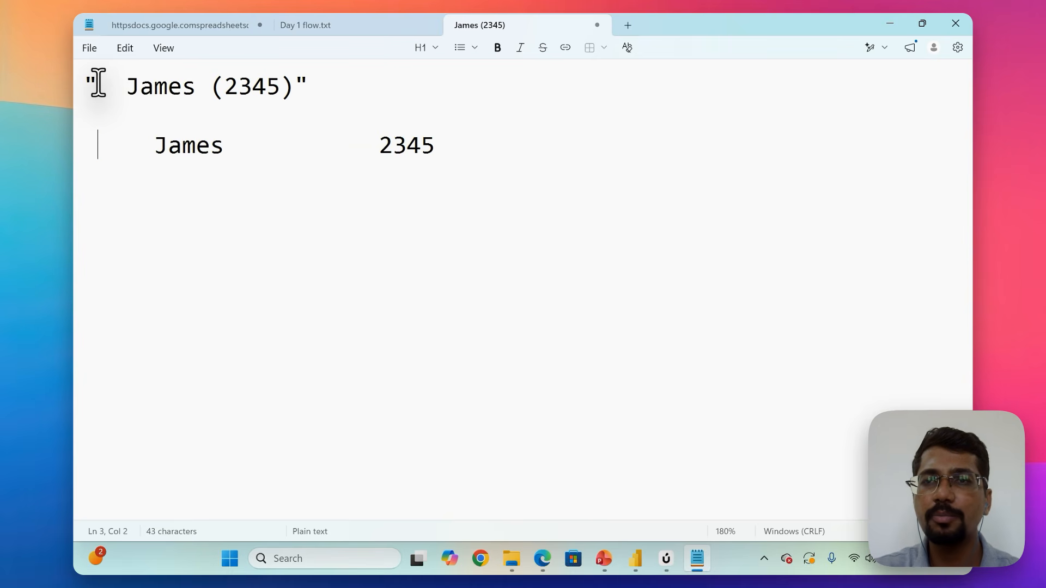
pyautogui.press('Right')
pyautogui.press('Right')
pyautogui.hotkey('shift', 'Right')
pyautogui.press('Right')
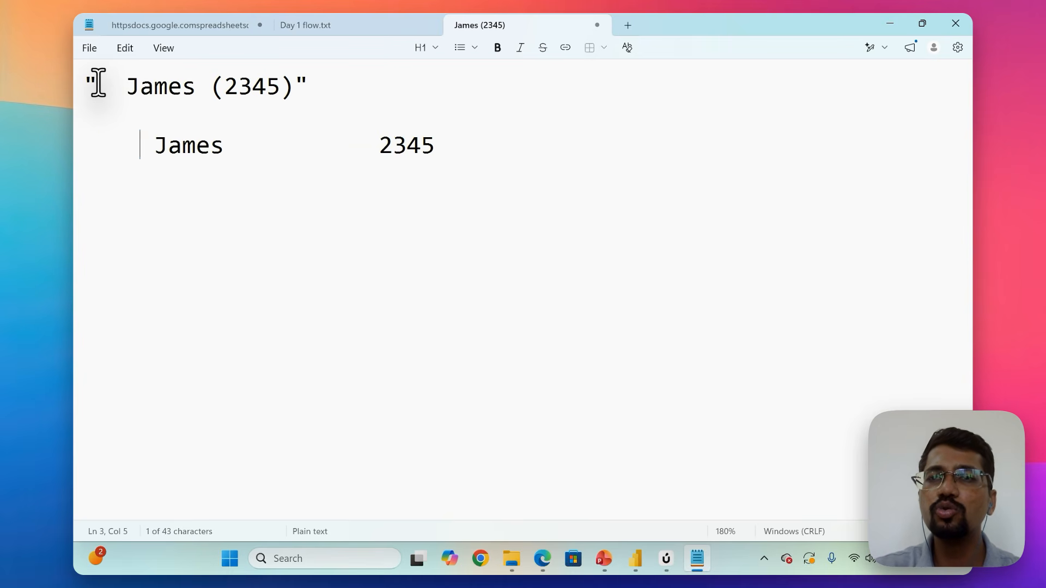
pyautogui.press('Right')
pyautogui.press('Right')
pyautogui.hotkey('shift', 'Right')
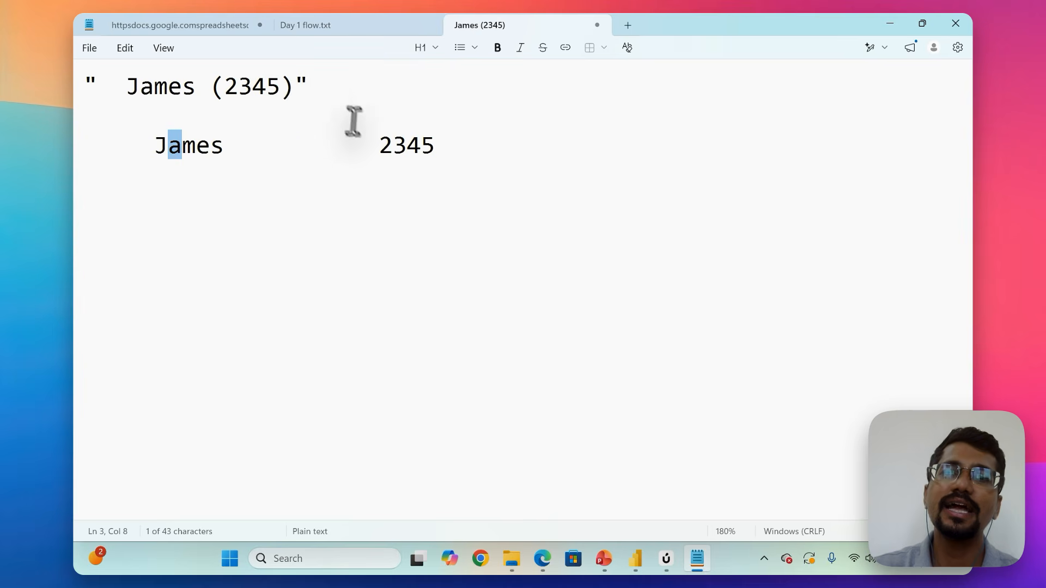
# Shorten the gap between the name and the ID in the split result line by five spaces.
pyautogui.moveTo(363, 143); pyautogui.dragTo(294, 142)
pyautogui.press('BackSpace')
pyautogui.press('Right')
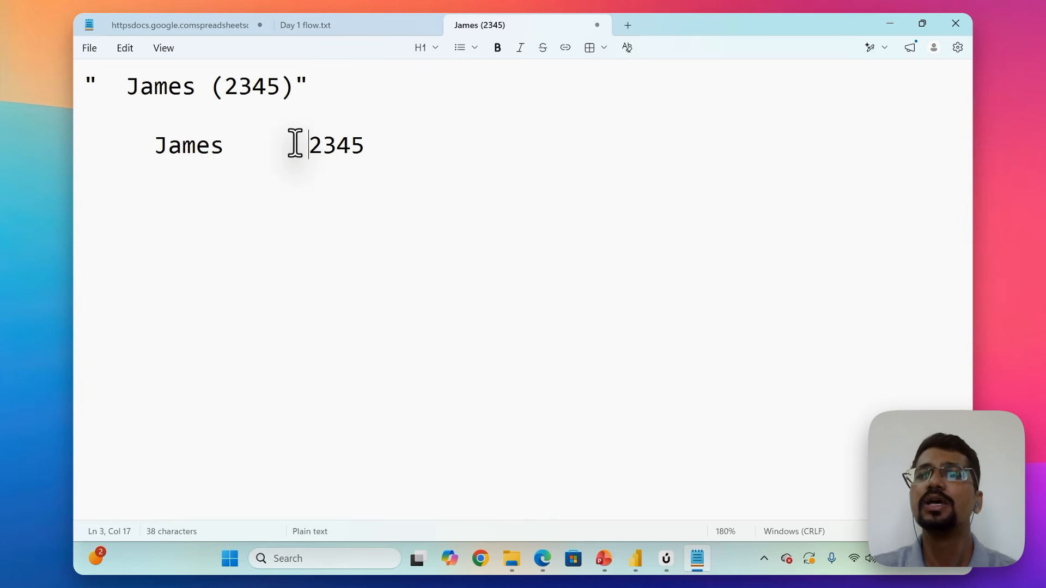
pyautogui.press('Right')
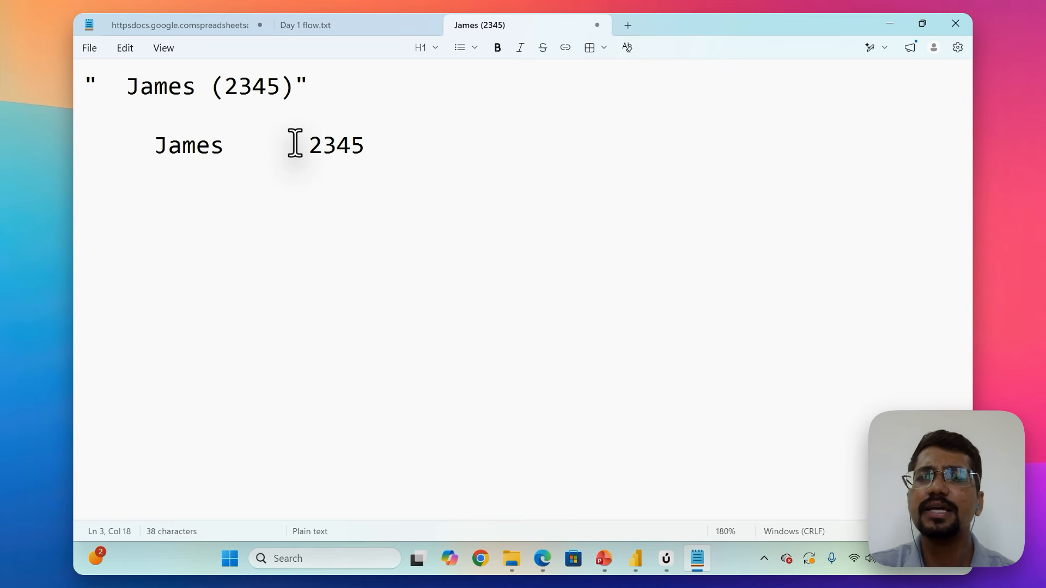
# Highlight the leading spaces and the split result, and remove the leading spaces from both the quoted entry and the result line.
pyautogui.moveTo(125, 75); pyautogui.dragTo(98, 81)
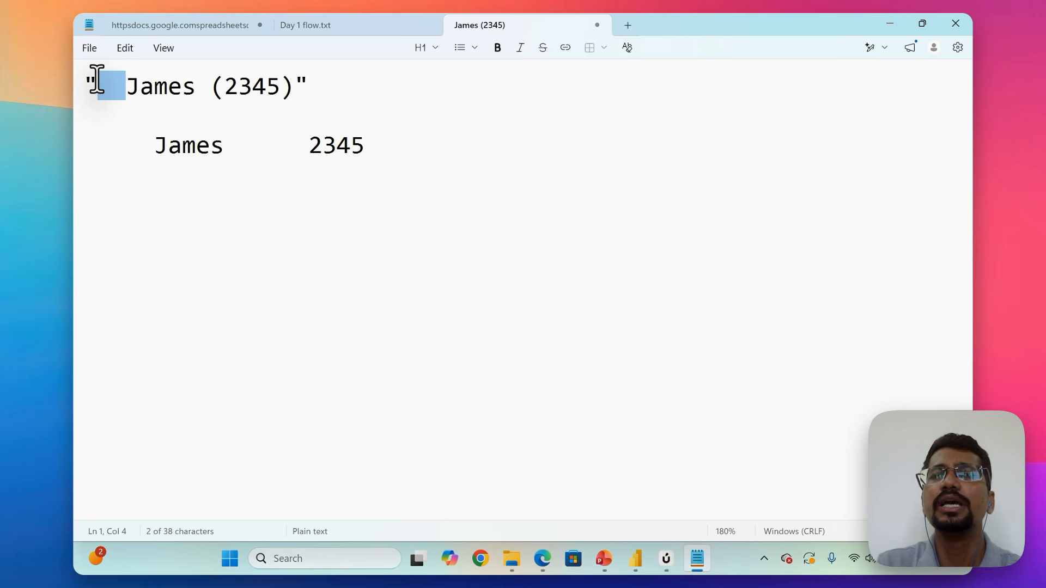
pyautogui.moveTo(155, 145); pyautogui.dragTo(371, 137)
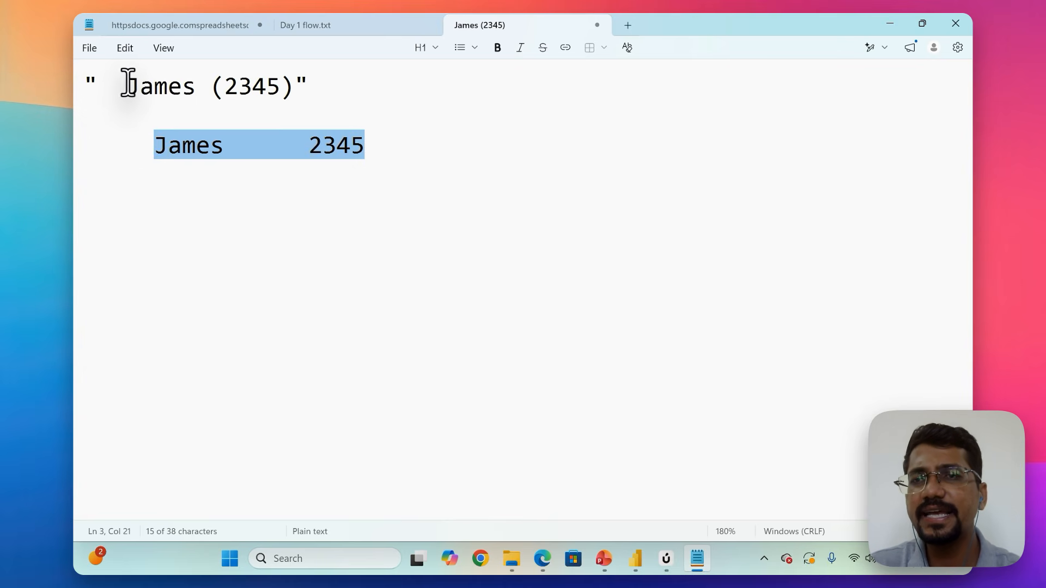
pyautogui.moveTo(128, 83); pyautogui.dragTo(98, 81)
pyautogui.press('BackSpace')
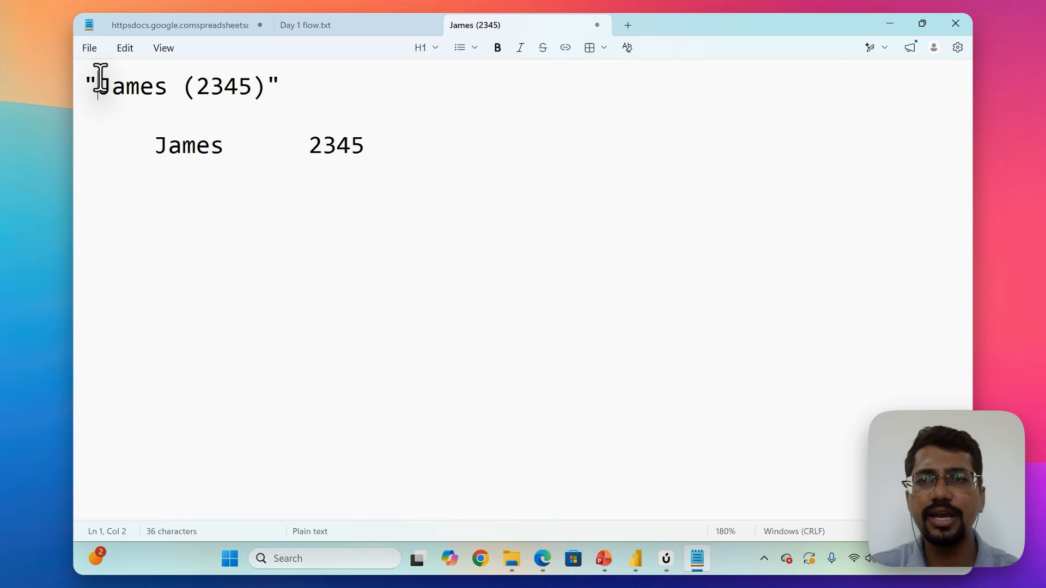
pyautogui.moveTo(148, 145); pyautogui.dragTo(71, 131)
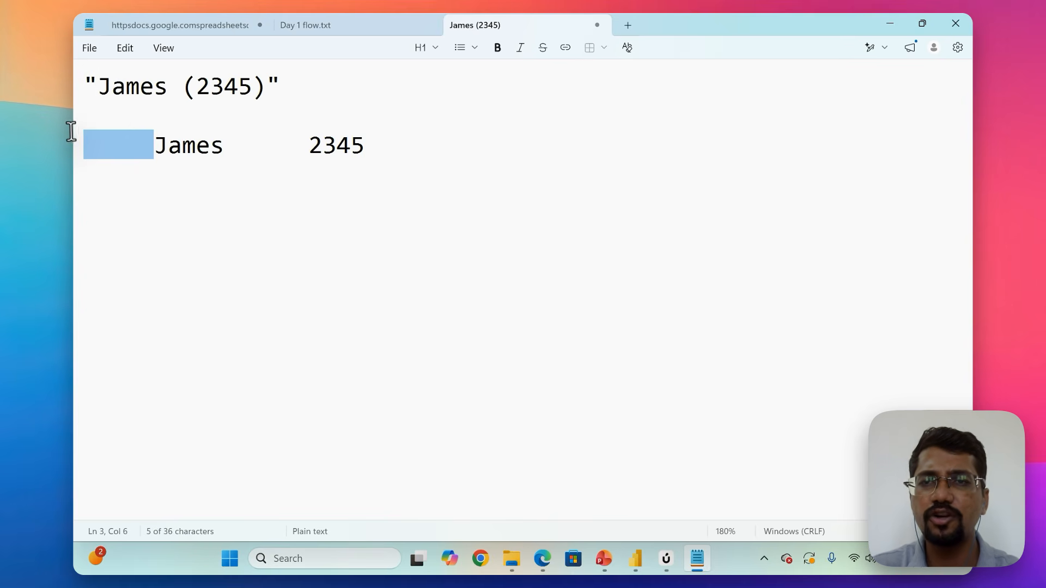
pyautogui.press('BackSpace')
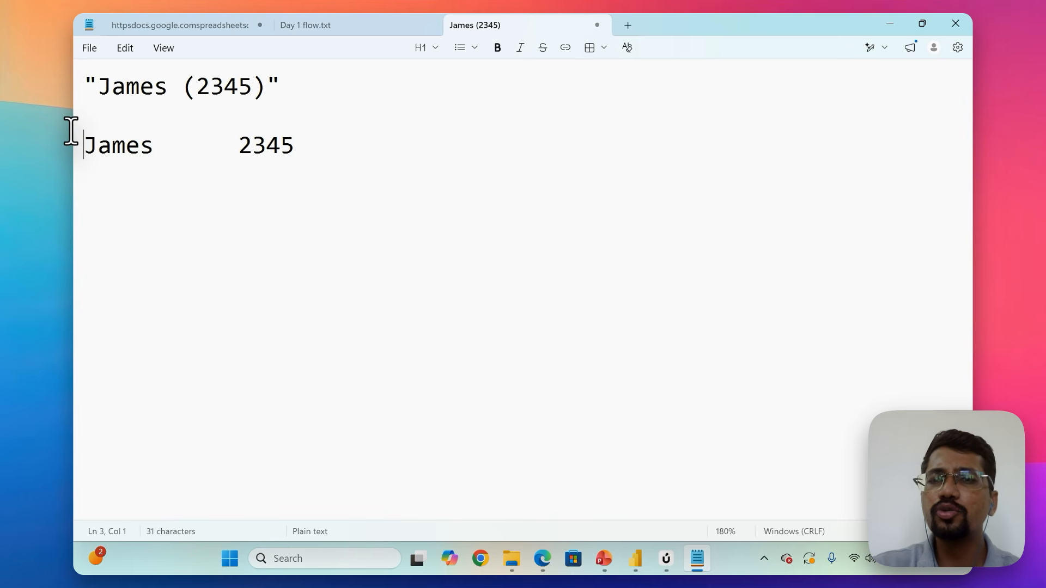
# Switch to Power Query Editor and open the Sales Person column's available operations.
pyautogui.hotkey('alt', 'Tab')
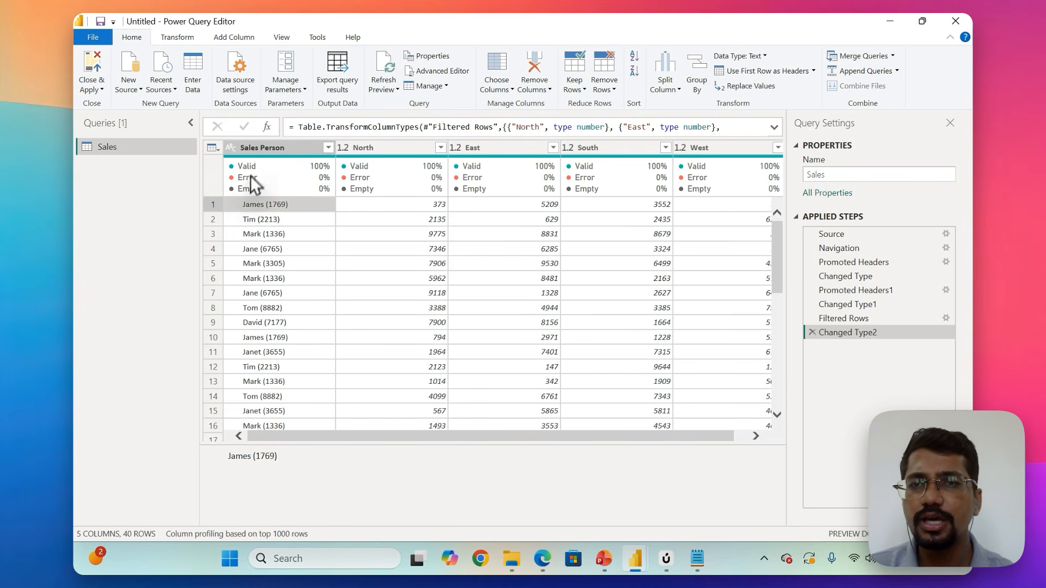
pyautogui.rightClick(257, 142)
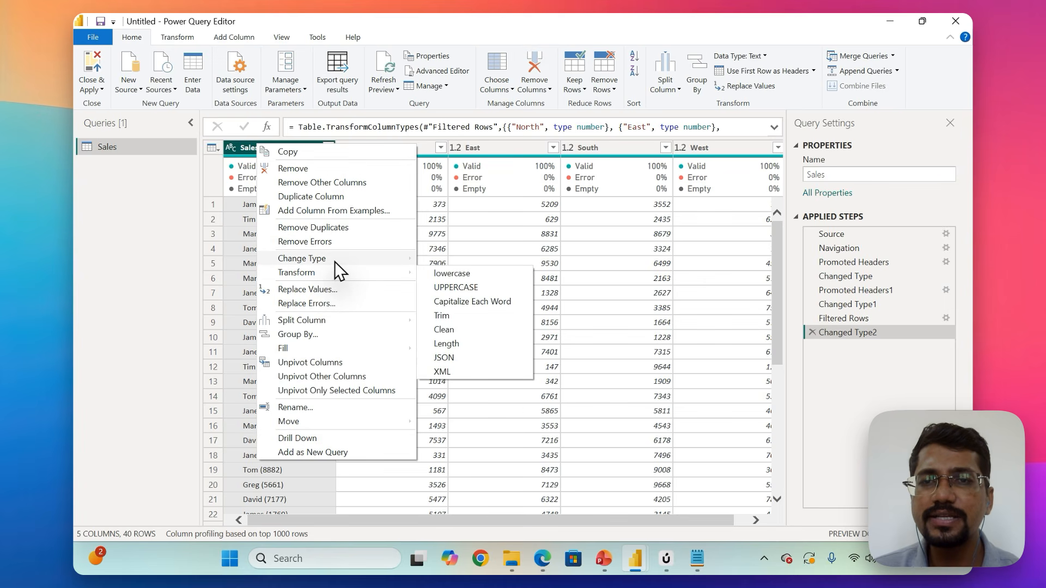
pyautogui.moveTo(335, 259)
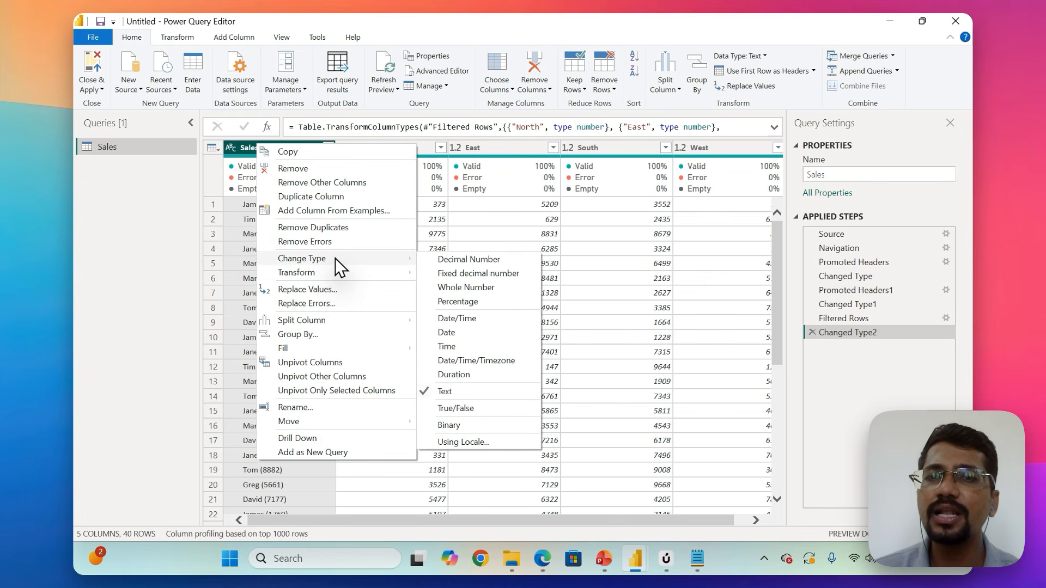
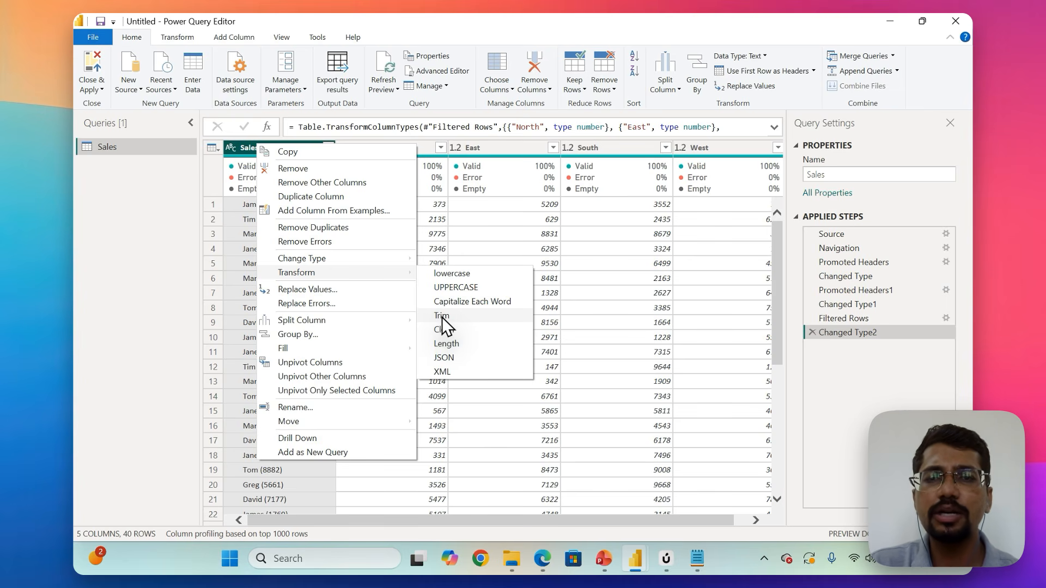
# Trim the Sales Person column and open its split by delimiter settings.
pyautogui.click(442, 318)
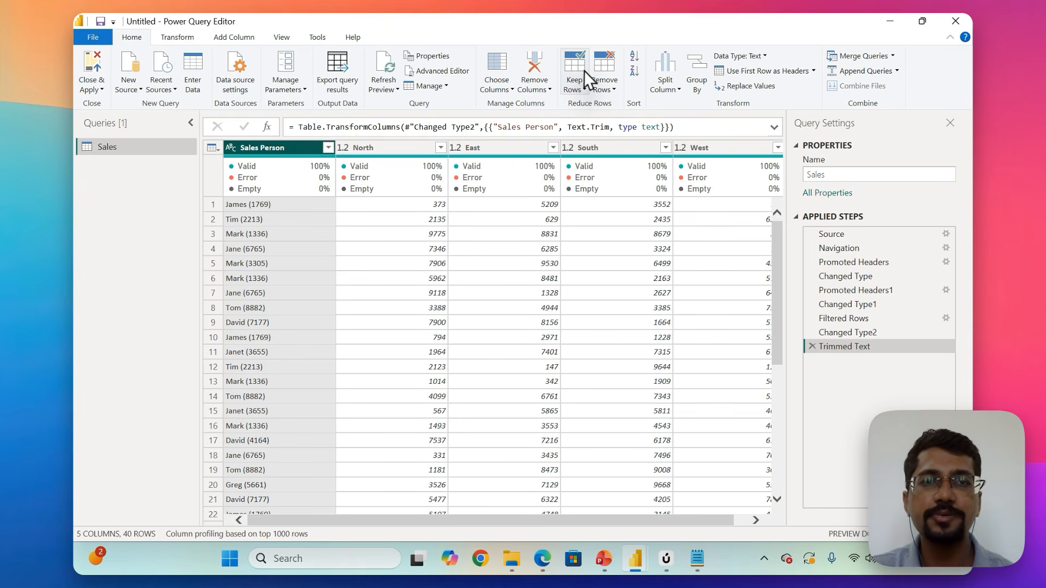
pyautogui.click(662, 89)
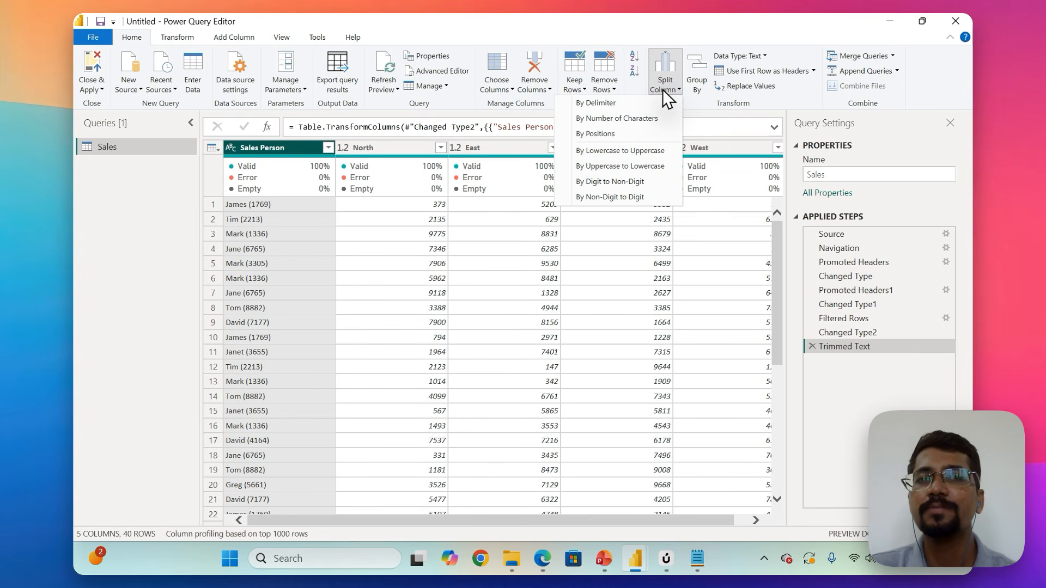
pyautogui.click(632, 102)
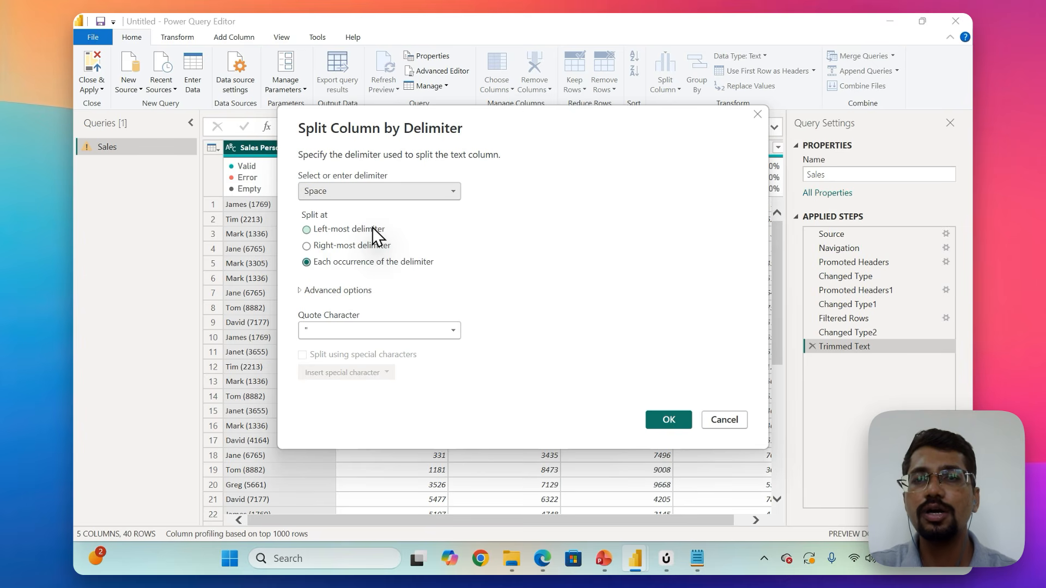
# Switch to Notepad and replace all the text with the quoted sample " James bond", including one leading space.
pyautogui.hotkey('alt', 'Tab')
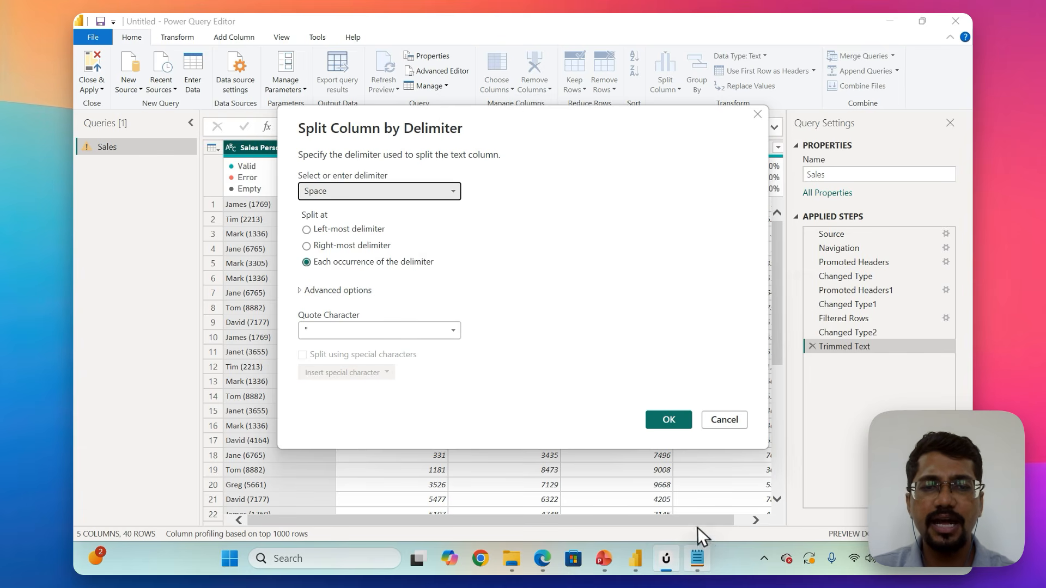
pyautogui.moveTo(697, 559)
pyautogui.click(690, 496)
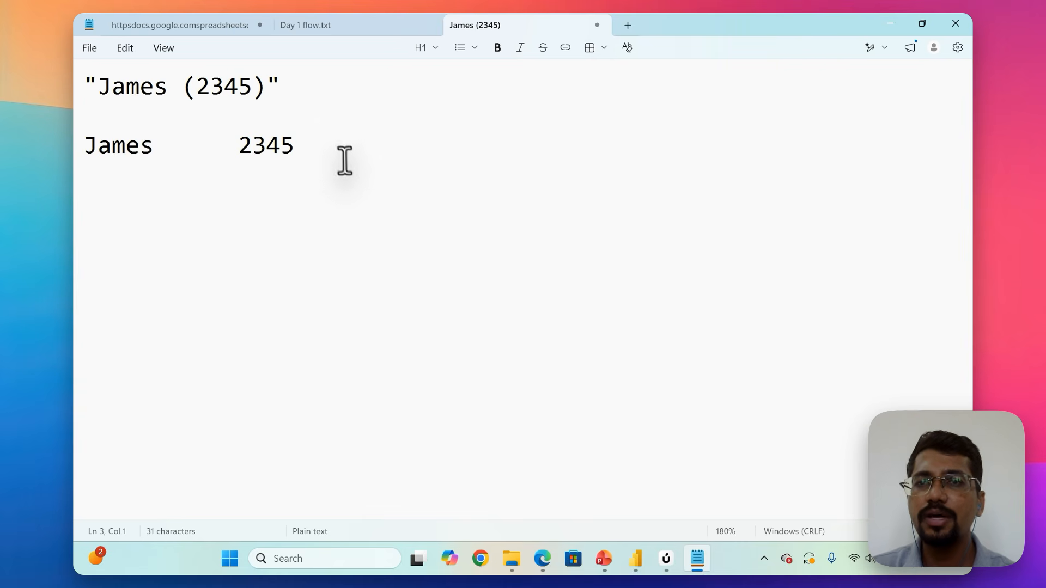
pyautogui.moveTo(299, 145); pyautogui.dragTo(72, 68)
pyautogui.press('BackSpace')
pyautogui.write('" ')
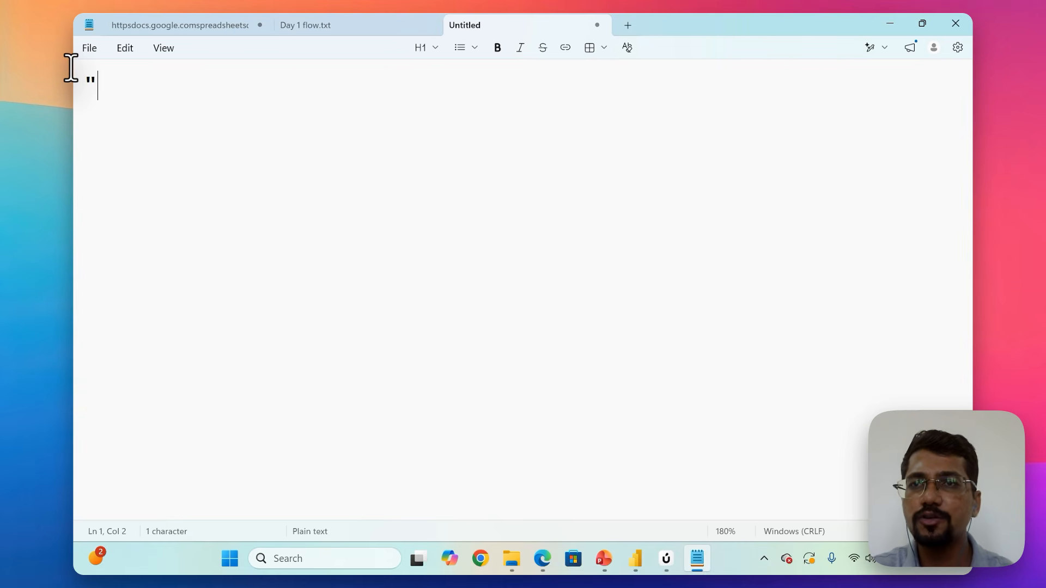
pyautogui.write('James ')
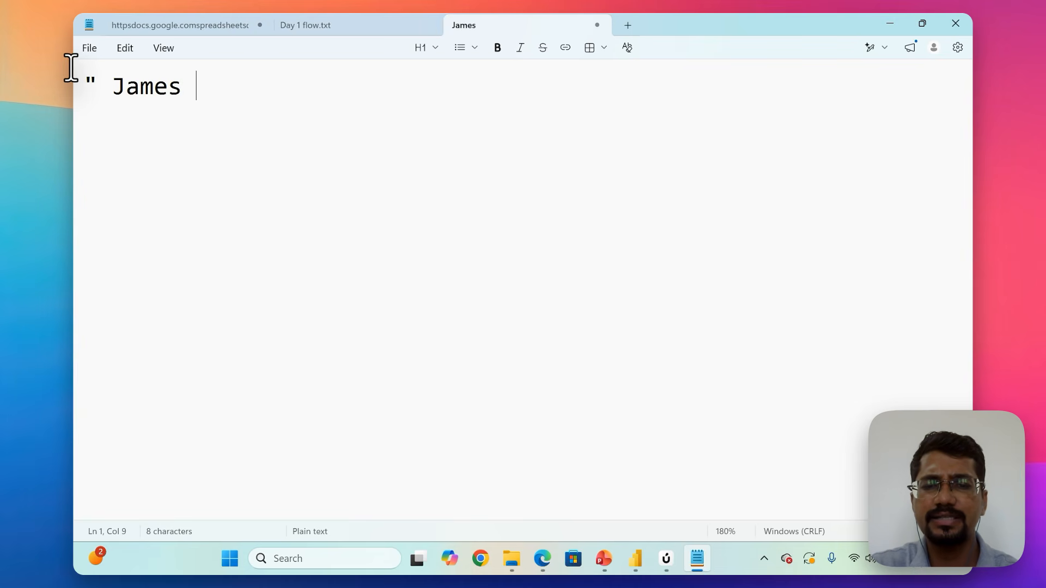
pyautogui.write('bond"')
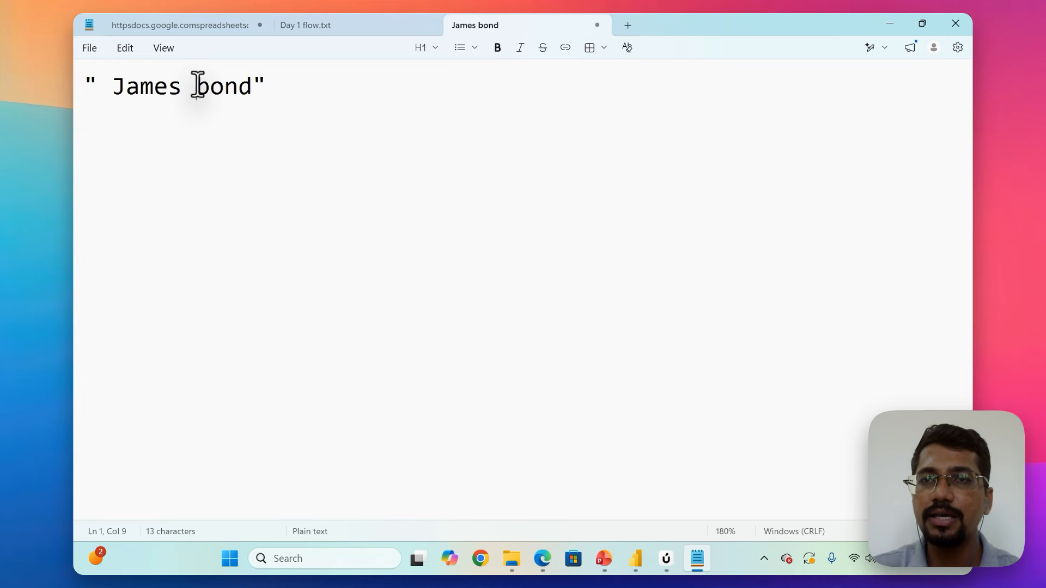
# Highlight the middle and leading spaces of the quoted sample, and compare them with the split positions offered in Power Query Editor.
pyautogui.moveTo(196, 84); pyautogui.dragTo(180, 84)
pyautogui.moveTo(111, 84); pyautogui.dragTo(98, 84)
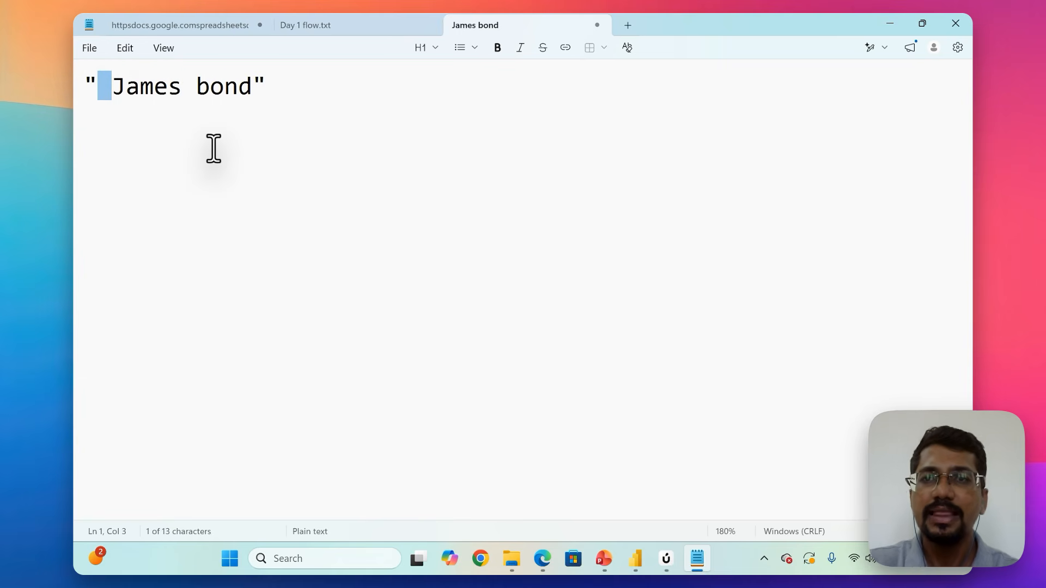
pyautogui.hotkey('alt', 'Tab')
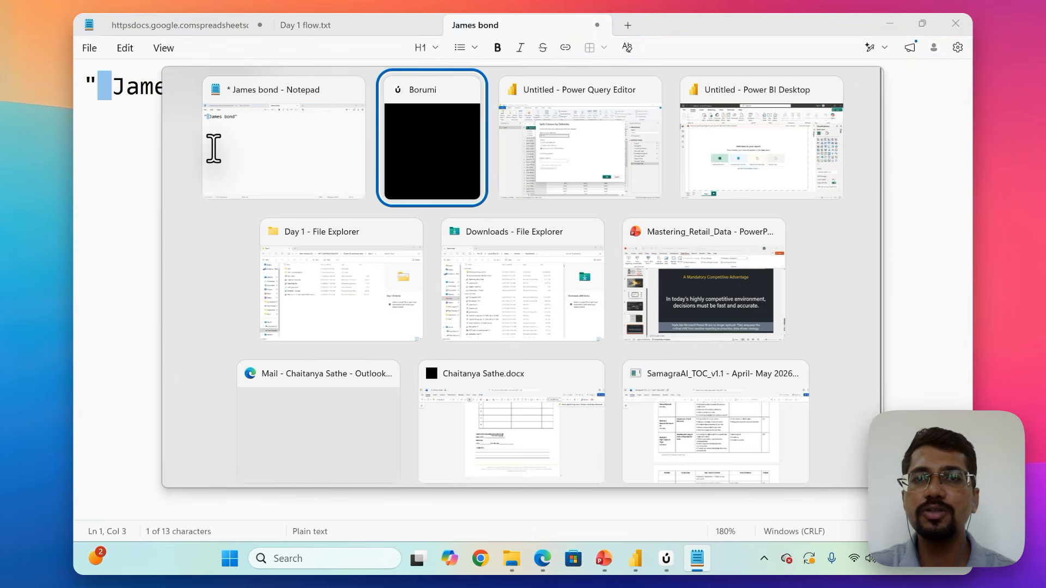
pyautogui.hotkey('alt', 'Tab')
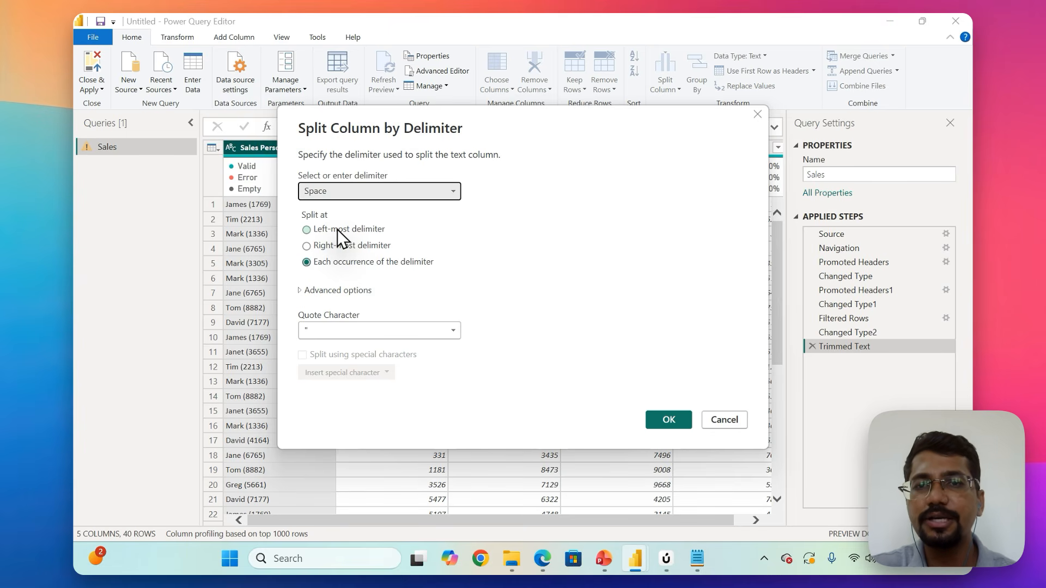
pyautogui.hotkey('alt', 'Tab')
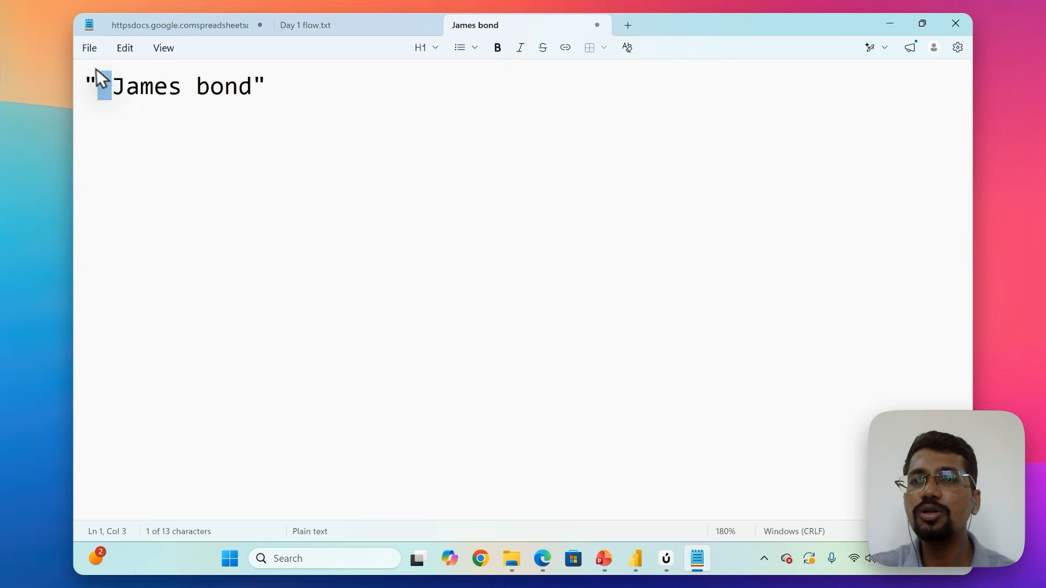
pyautogui.click(115, 85)
pyautogui.moveTo(110, 84); pyautogui.dragTo(94, 84)
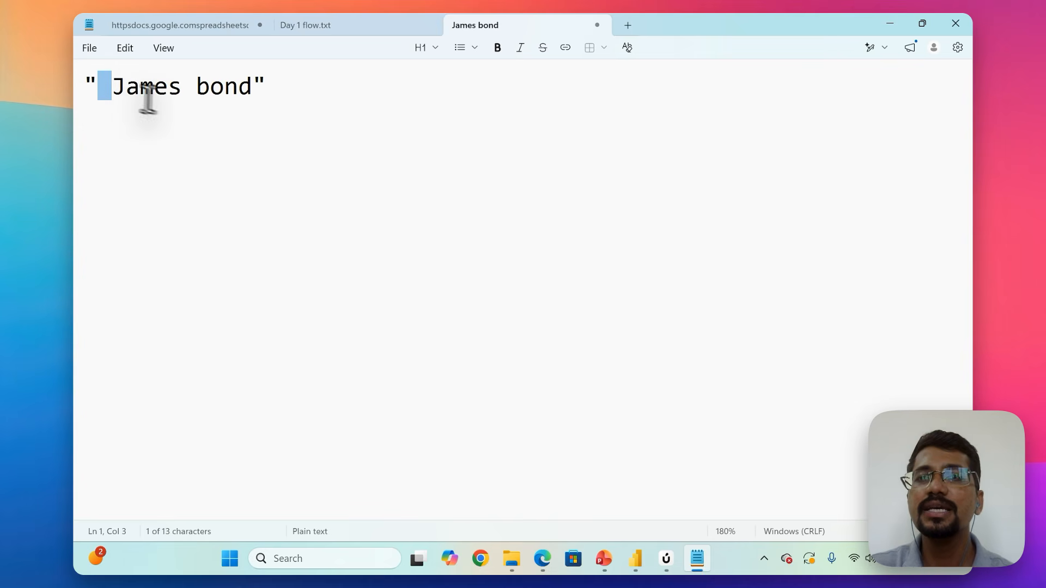
# Add a left-most split result three lines below the sample, with " " and "james bond" as two separate quoted parts.
pyautogui.click(300, 84)
pyautogui.press('Return')
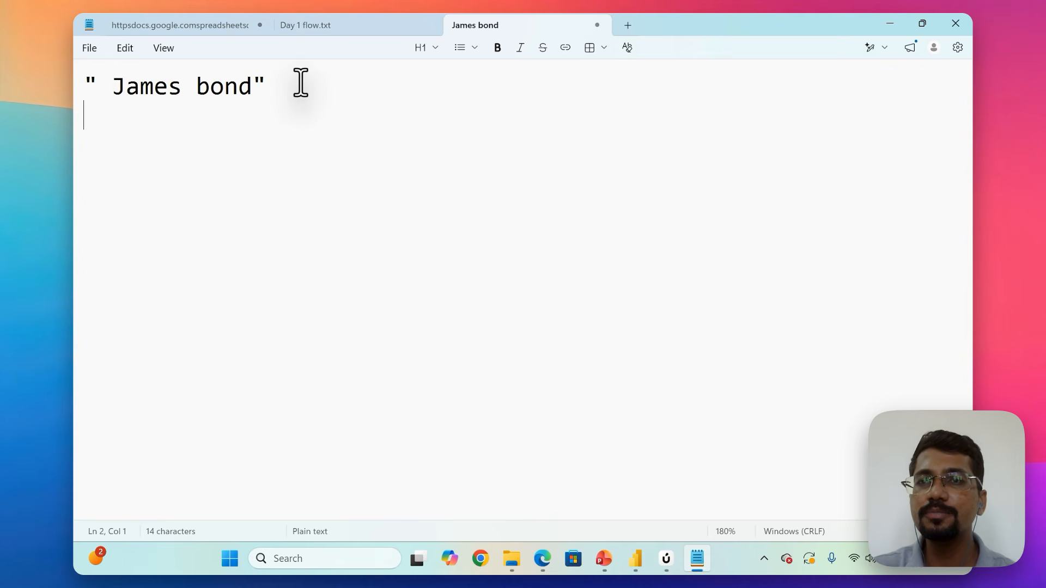
pyautogui.press('Return')
pyautogui.press('Return')
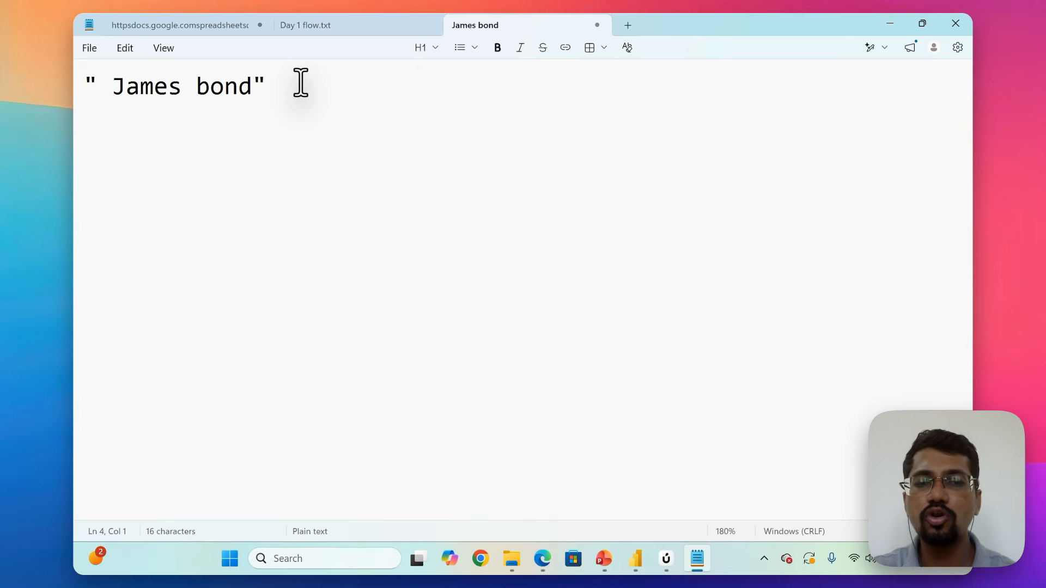
pyautogui.write('" "    ')
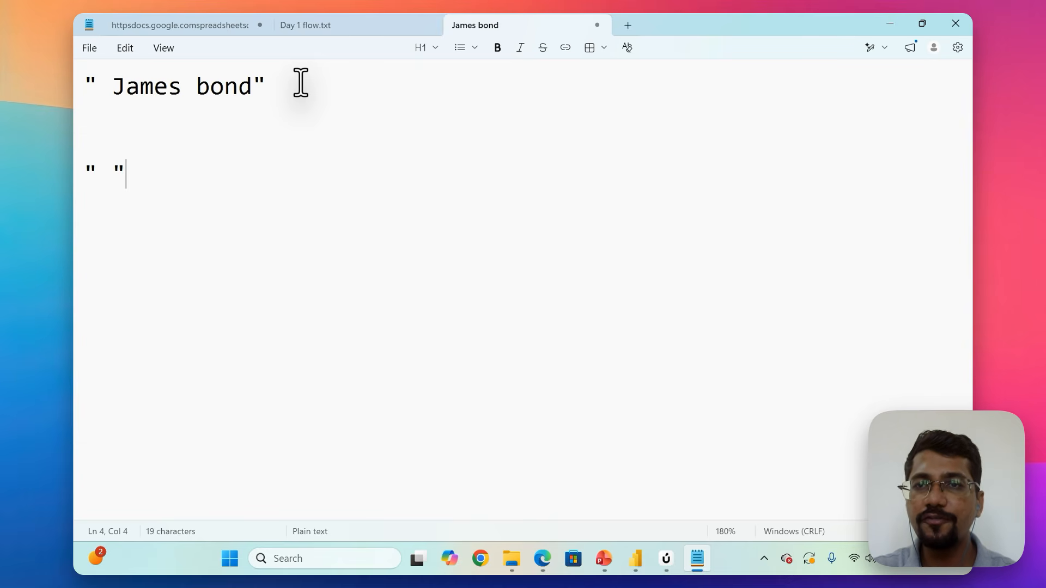
pyautogui.write('"james')
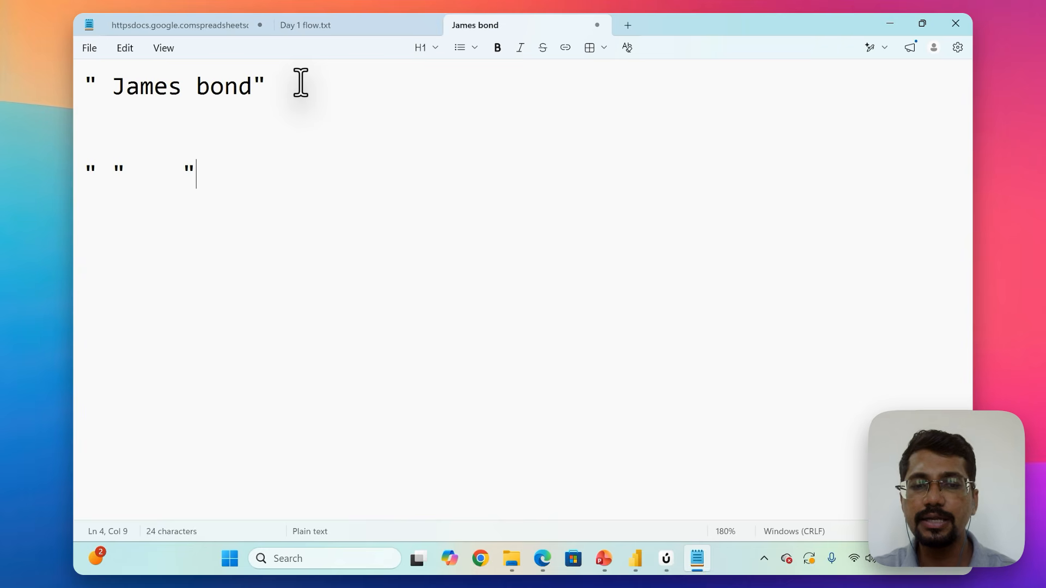
pyautogui.write(' bind"')
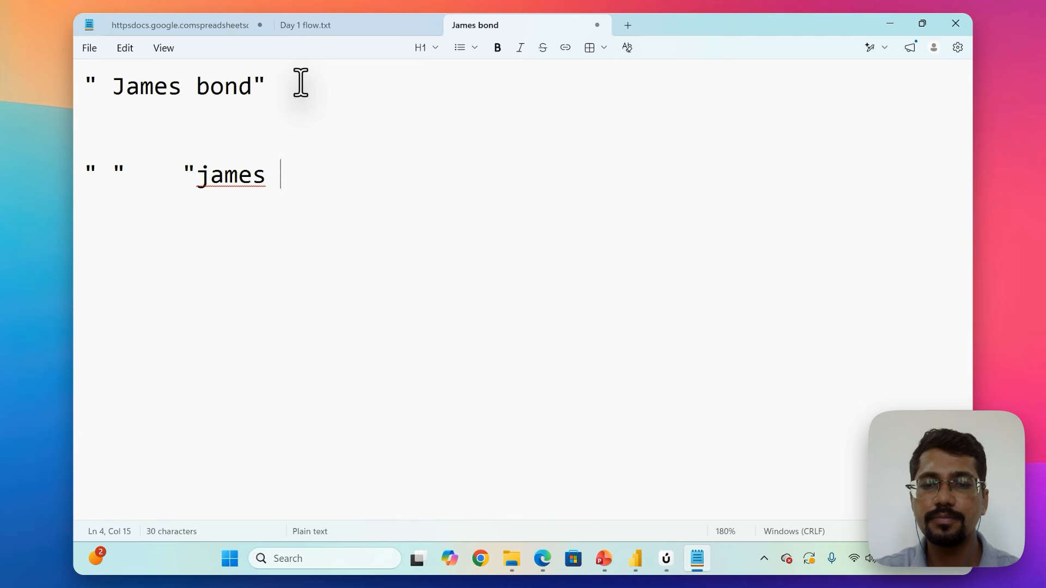
pyautogui.press('Left')
pyautogui.press('Left')
pyautogui.press('Left')
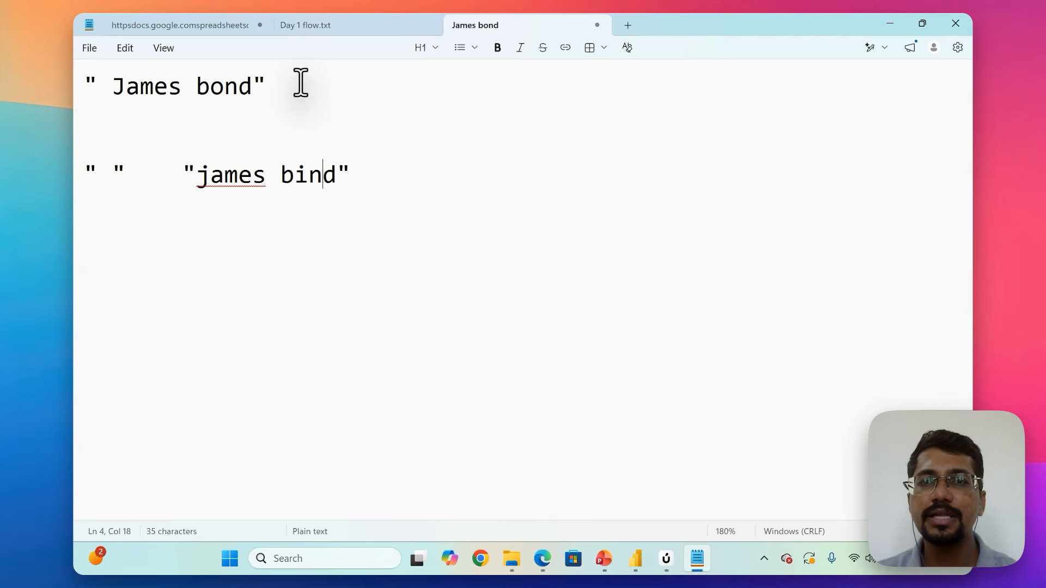
pyautogui.press('BackSpace')
pyautogui.write('o')
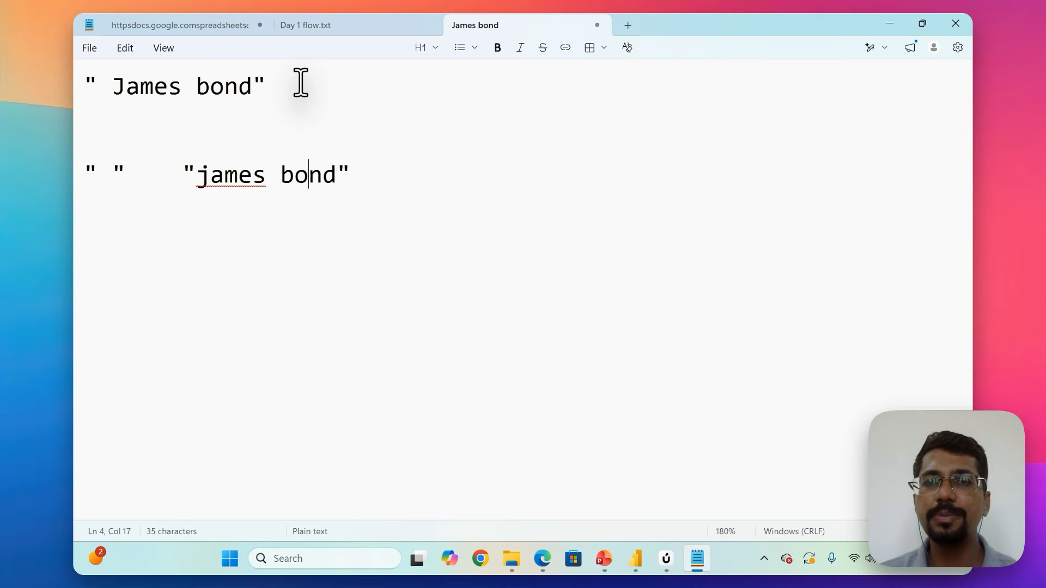
# Recheck the split options in Power Query Editor, and delete the two-part result line in Notepad.
pyautogui.hotkey('alt', 'Tab')
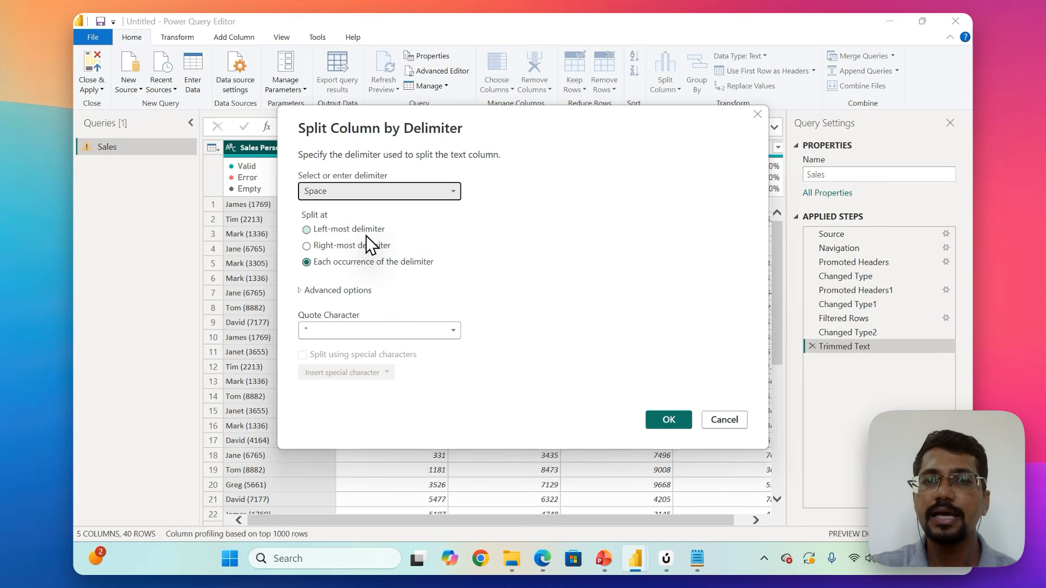
pyautogui.hotkey('alt', 'Tab')
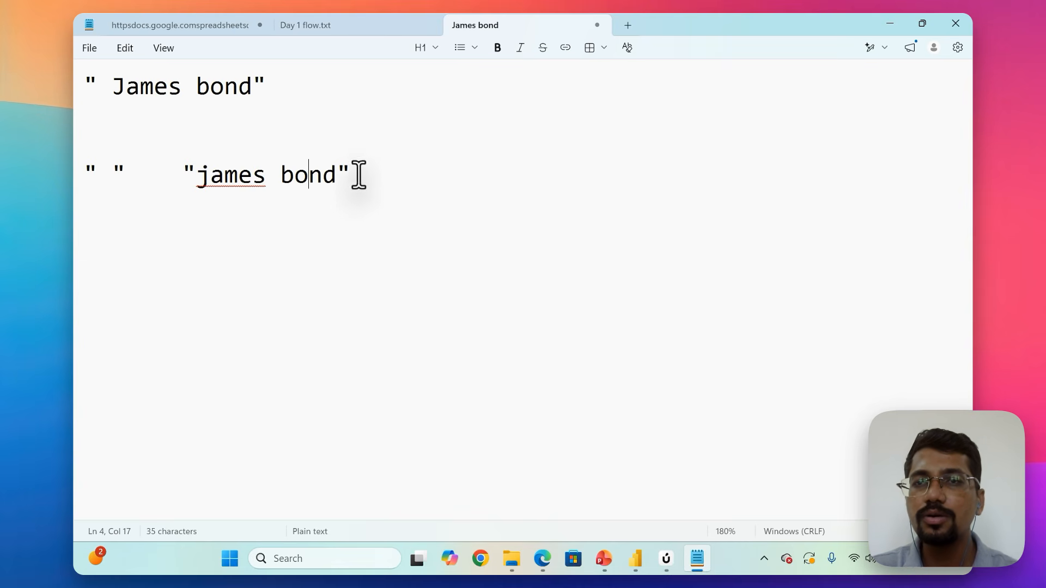
pyautogui.moveTo(357, 172); pyautogui.dragTo(75, 162)
pyautogui.press('BackSpace')
# Review the each-occurrence option in Power Query Editor, and write its result in Notepad as three quoted parts: " ", "James" and "bond".
pyautogui.hotkey('alt', 'Tab')
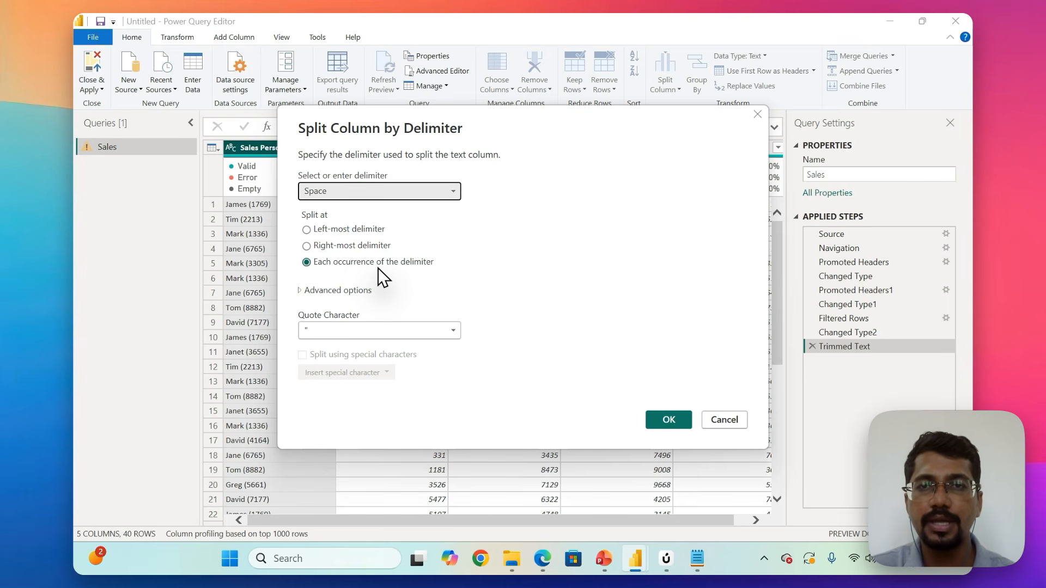
pyautogui.hotkey('alt', 'Tab')
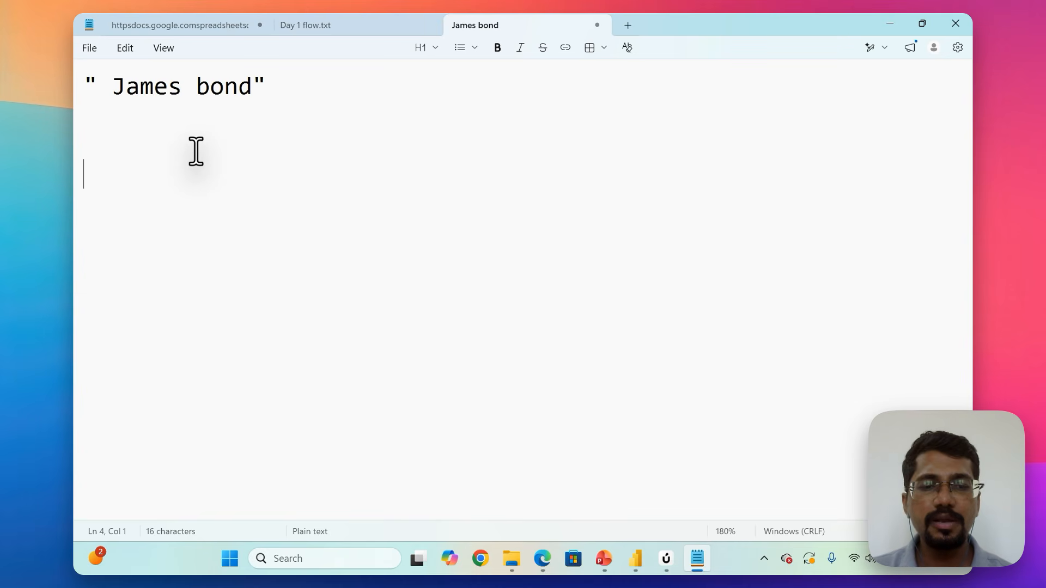
pyautogui.write('" "')
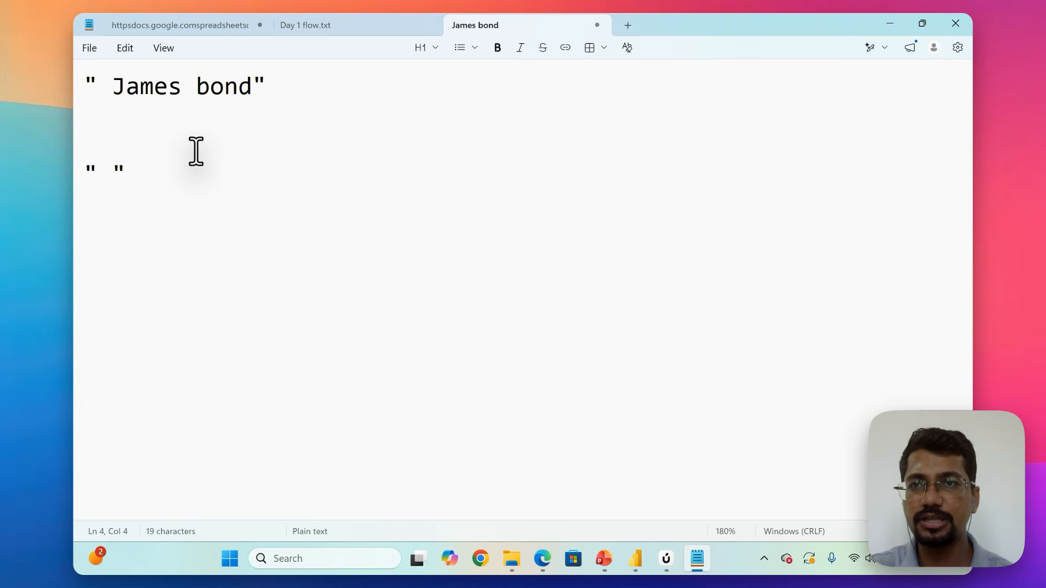
pyautogui.moveTo(110, 81)
pyautogui.mouseDown()
pyautogui.moveTo(86, 82)
pyautogui.moveTo(99, 82)
pyautogui.mouseUp()
pyautogui.click(161, 165)
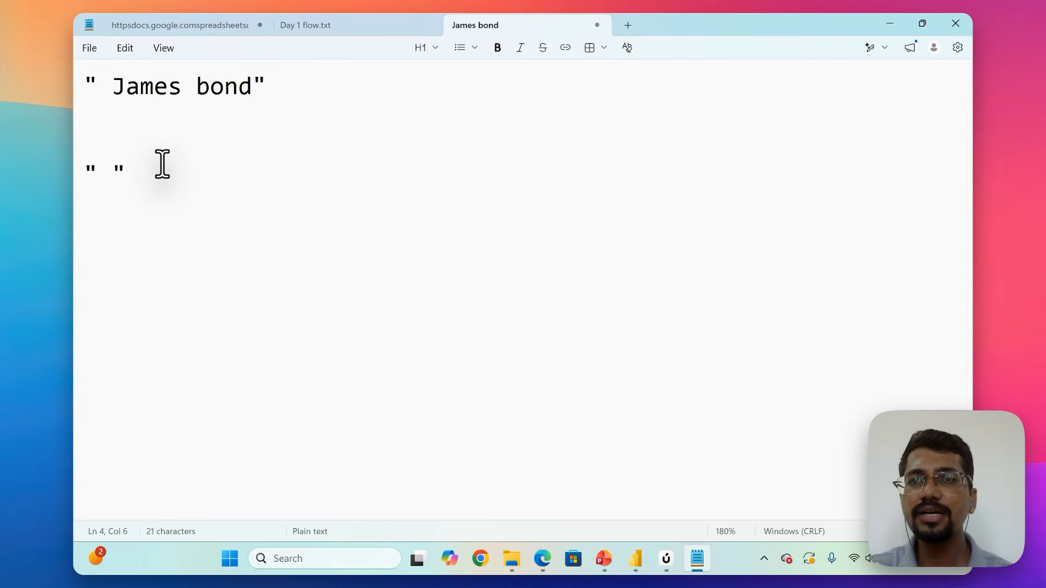
pyautogui.moveTo(194, 86); pyautogui.dragTo(181, 86)
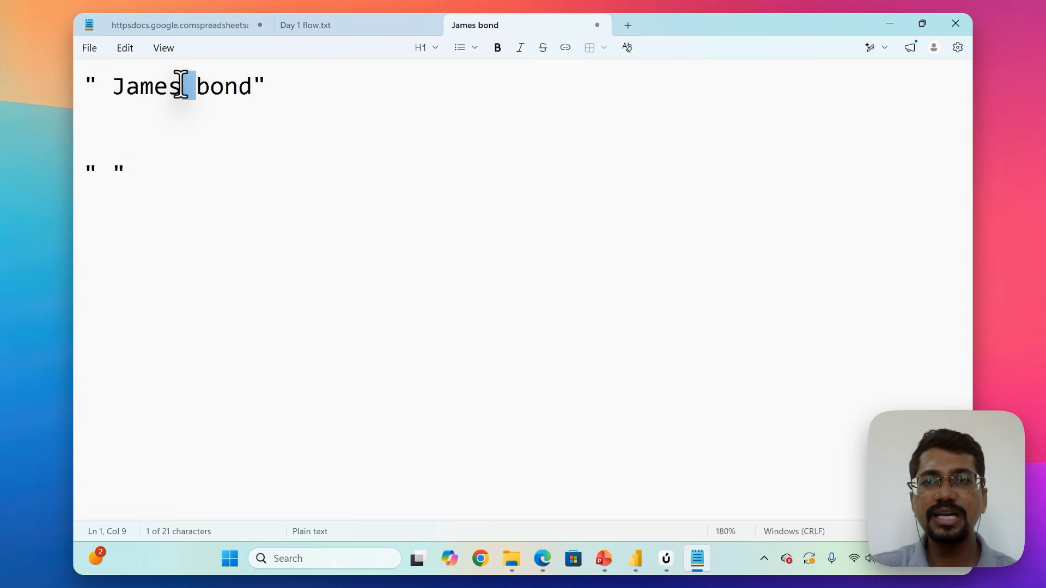
pyautogui.click(175, 171)
pyautogui.write('"J')
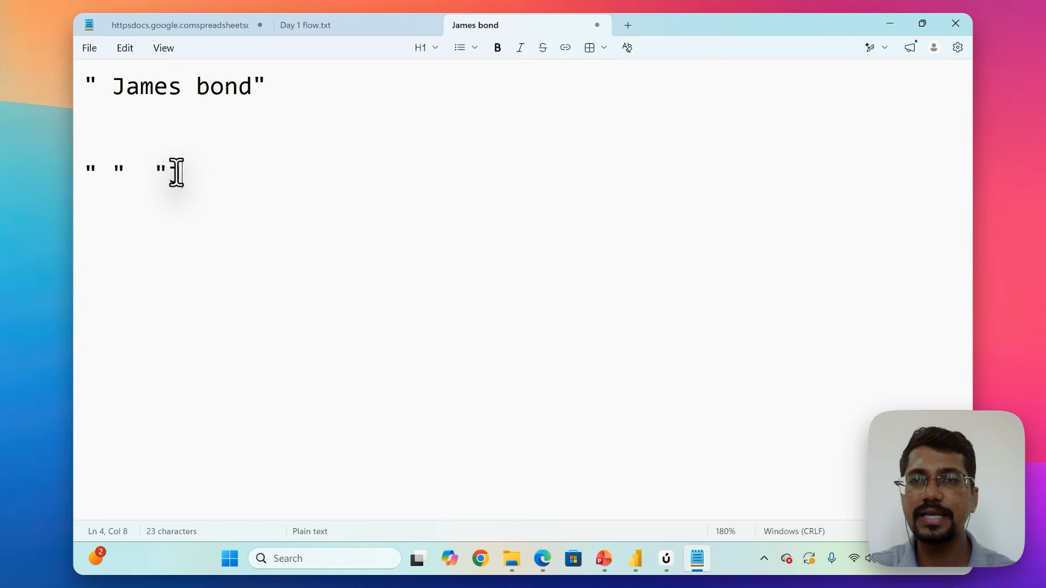
pyautogui.write('ames"   "')
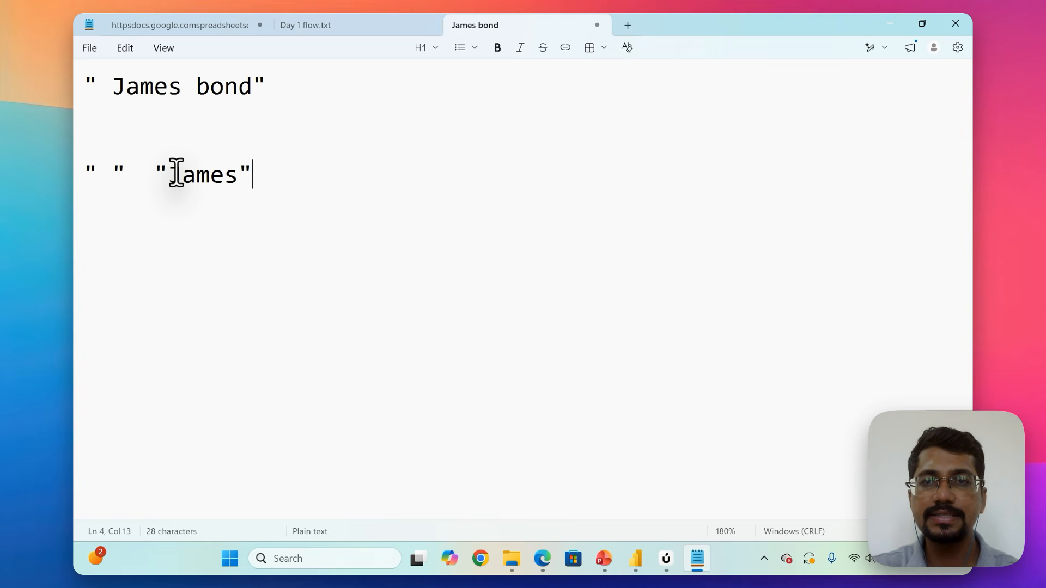
pyautogui.write('bond"')
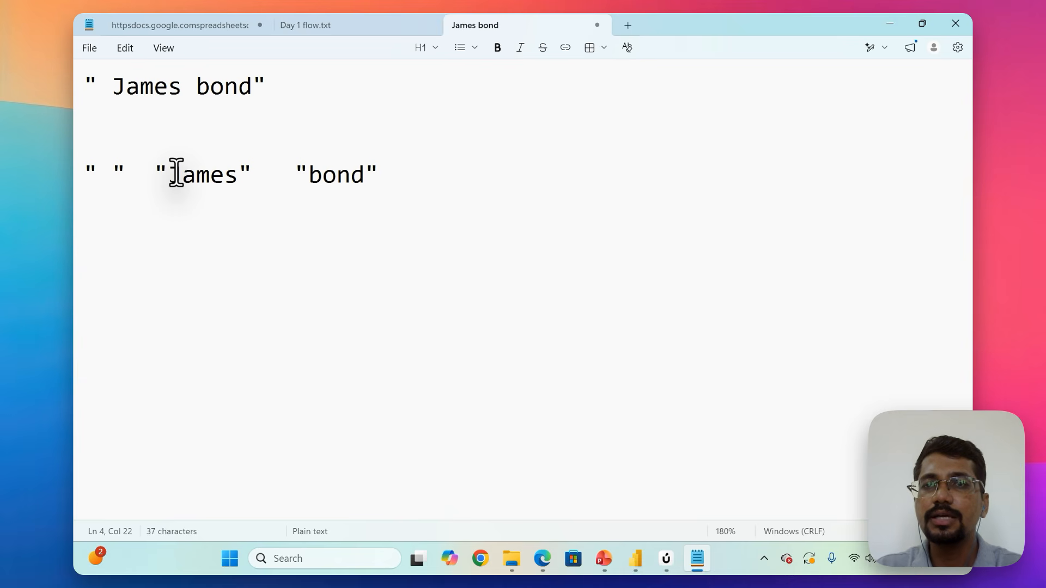
# Switch to Power Query Editor and split the Sales Person column by space at each occurrence of the delimiter.
pyautogui.hotkey('alt', 'Tab')
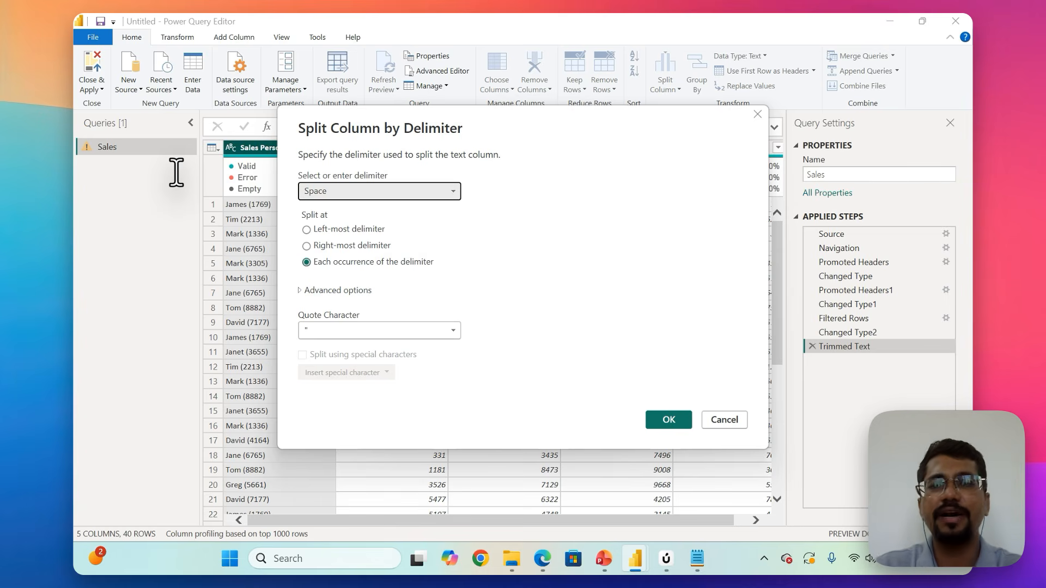
pyautogui.click(668, 416)
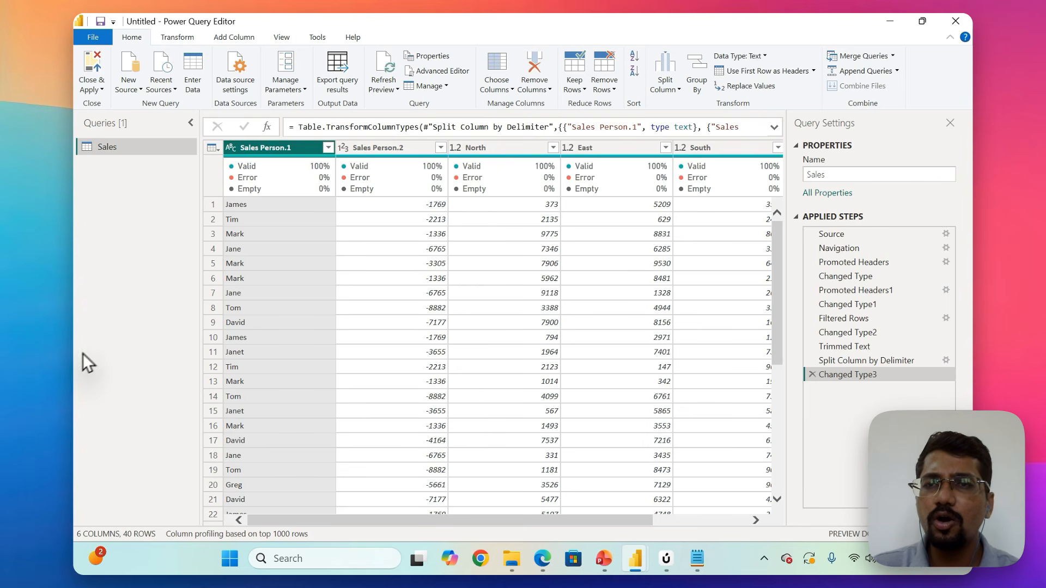
# Rename the Sales Person.1 column to Name and the Sales Person.2 column to ID.
pyautogui.doubleClick(260, 149)
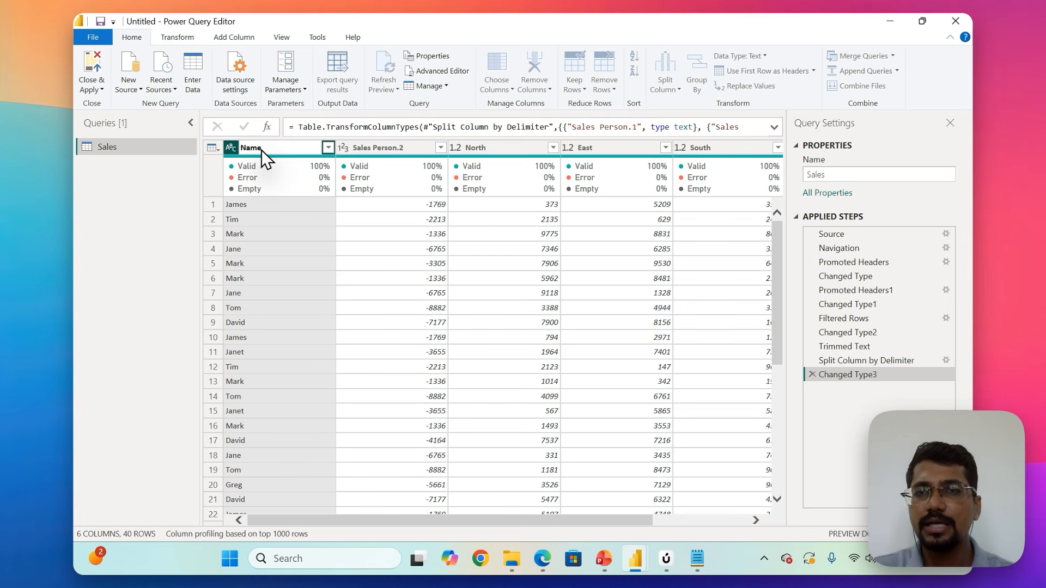
pyautogui.press('Return')
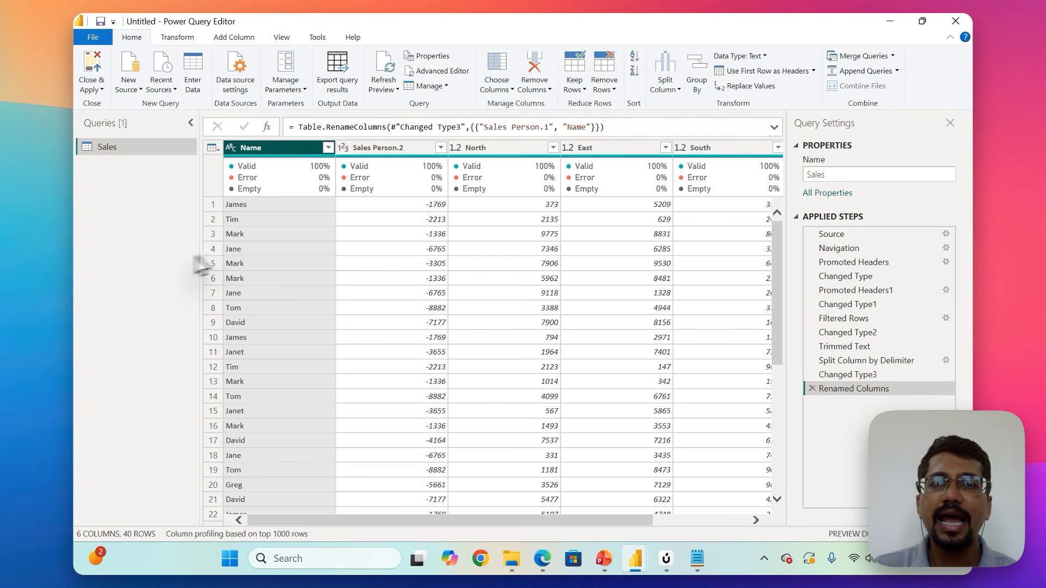
pyautogui.doubleClick(378, 147)
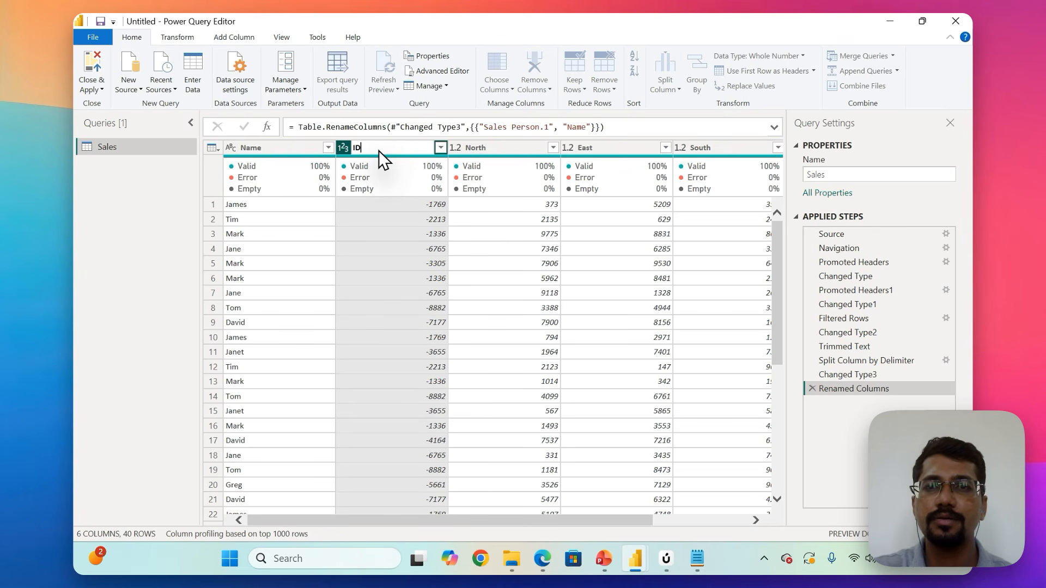
pyautogui.press('Return')
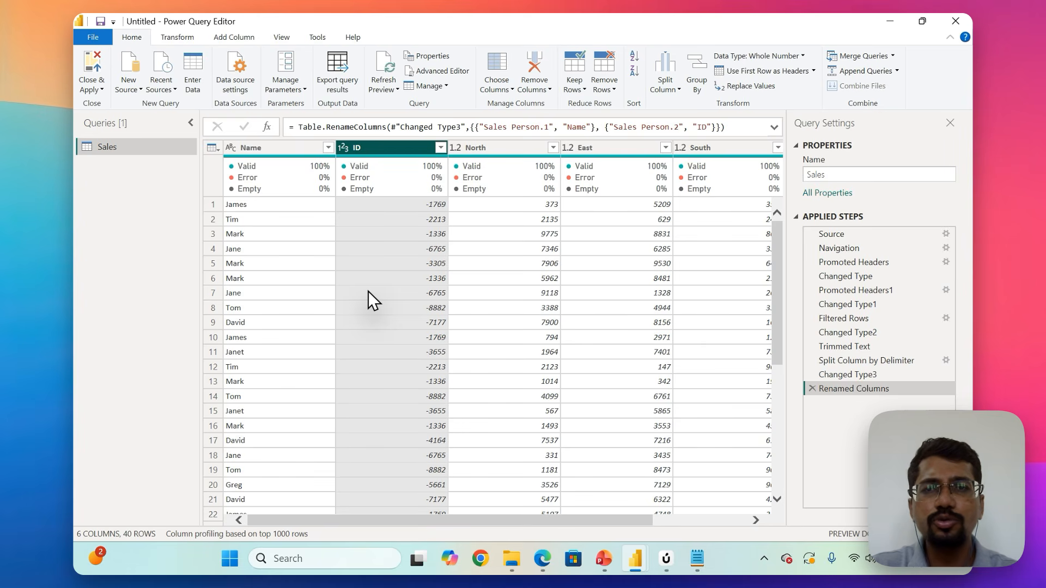
# Compare the transformations offered for the numeric ID column with those offered for the text Name column.
pyautogui.rightClick(383, 152)
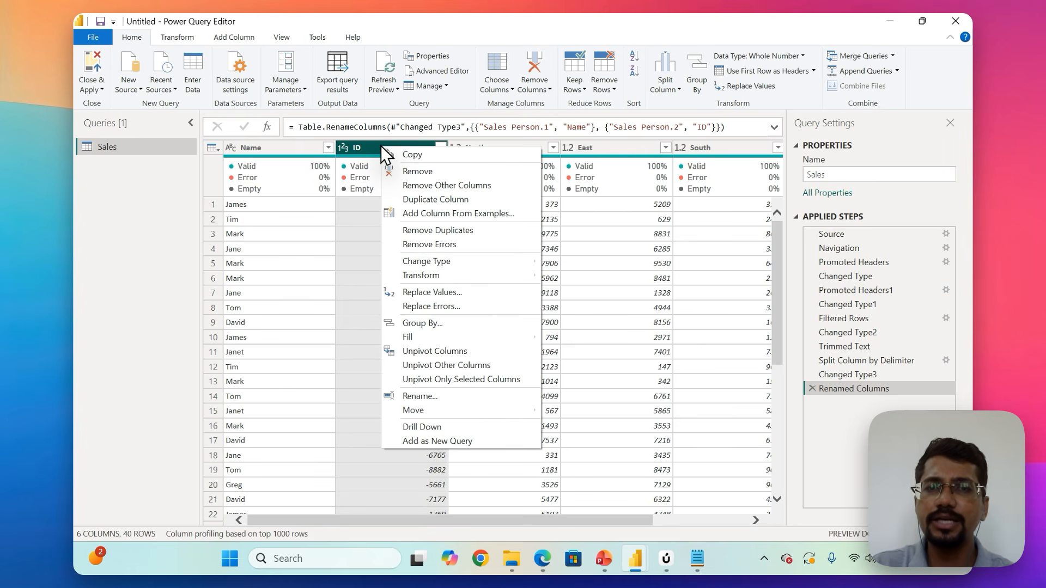
pyautogui.moveTo(458, 275)
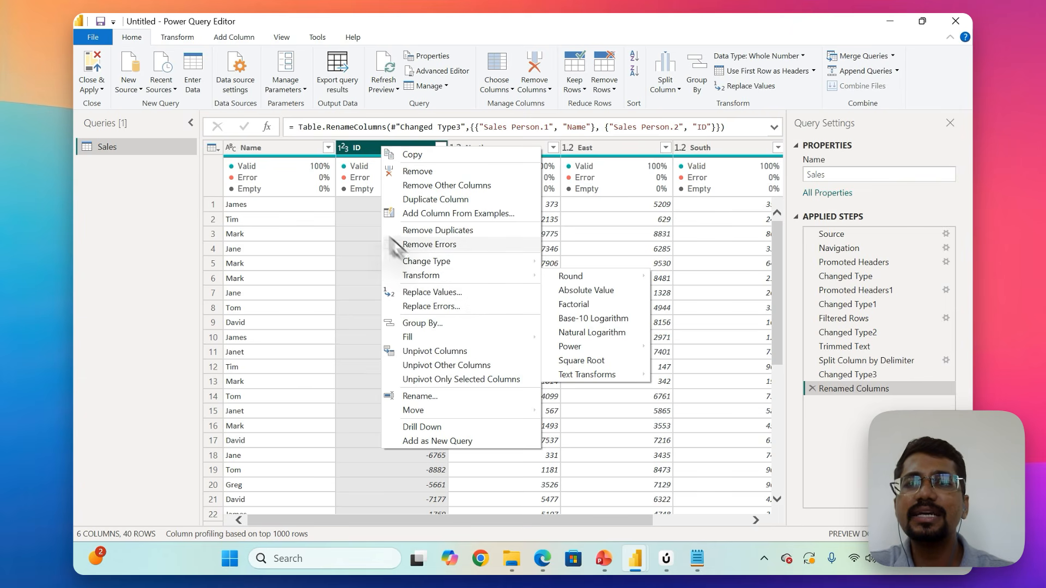
pyautogui.click(263, 148)
pyautogui.rightClick(263, 150)
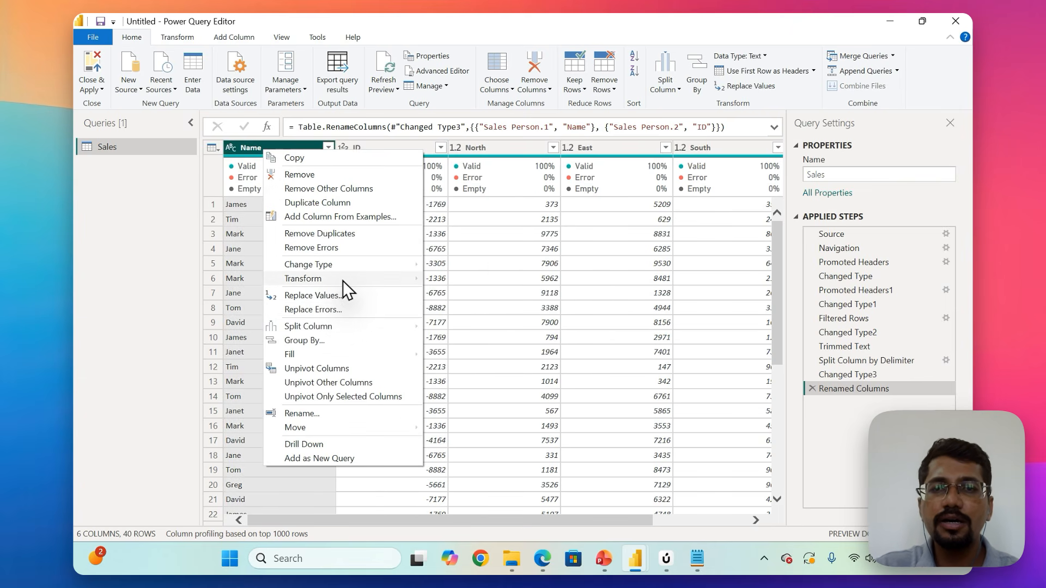
pyautogui.moveTo(342, 280)
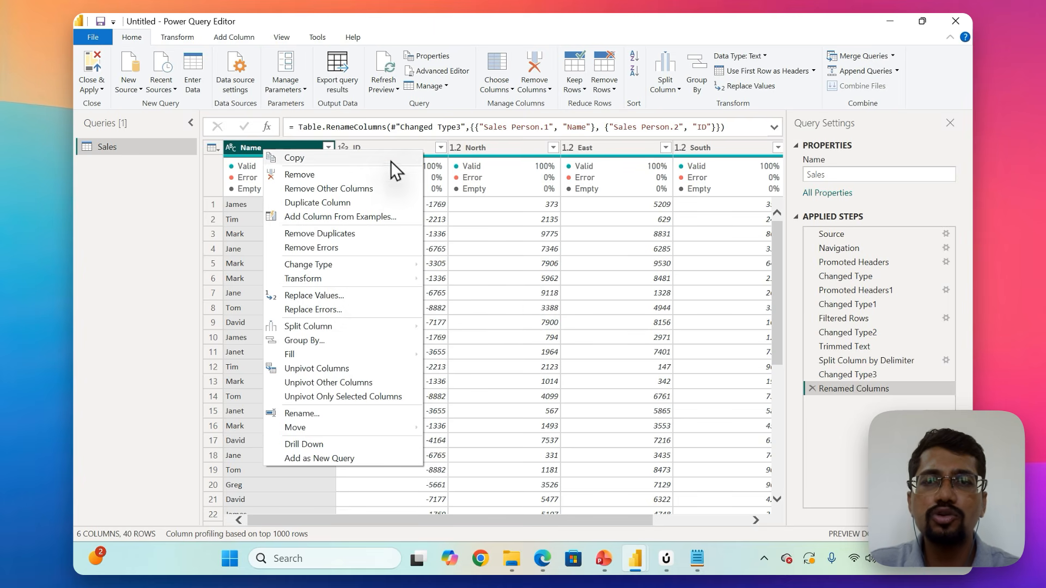
pyautogui.rightClick(391, 143)
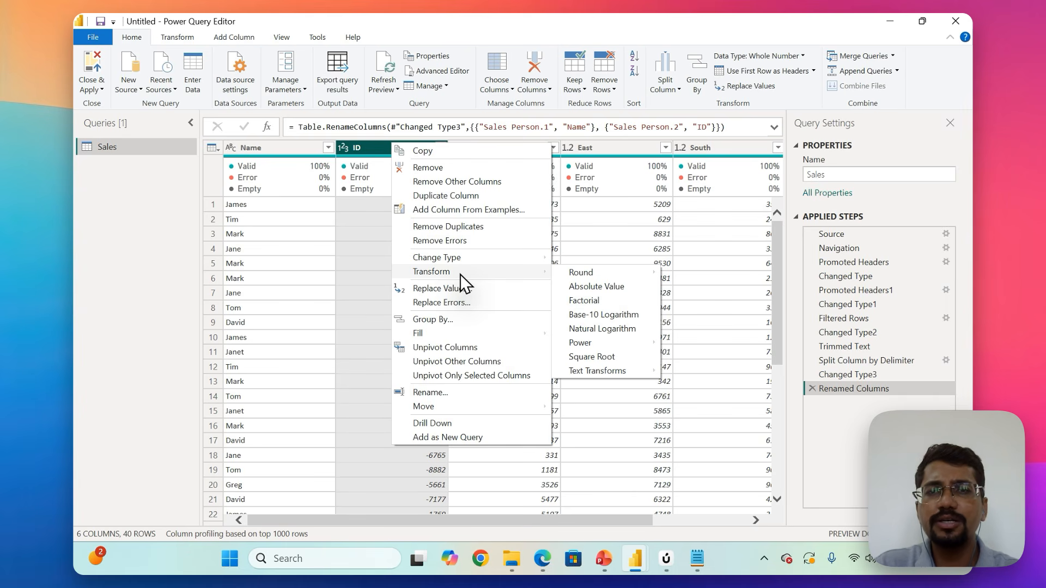
pyautogui.click(360, 353)
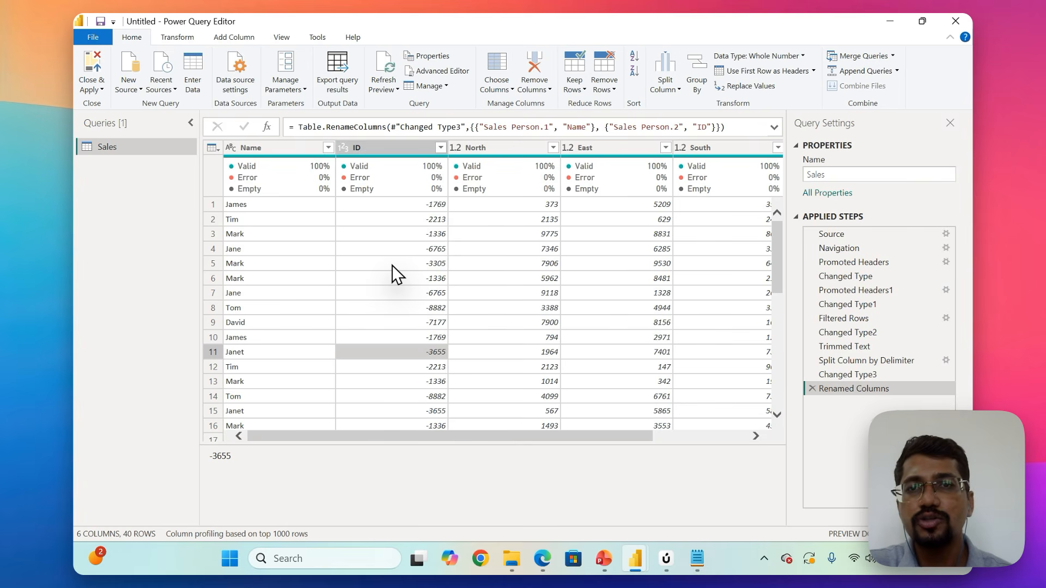
# Transform the ID column to its absolute values.
pyautogui.click(395, 146)
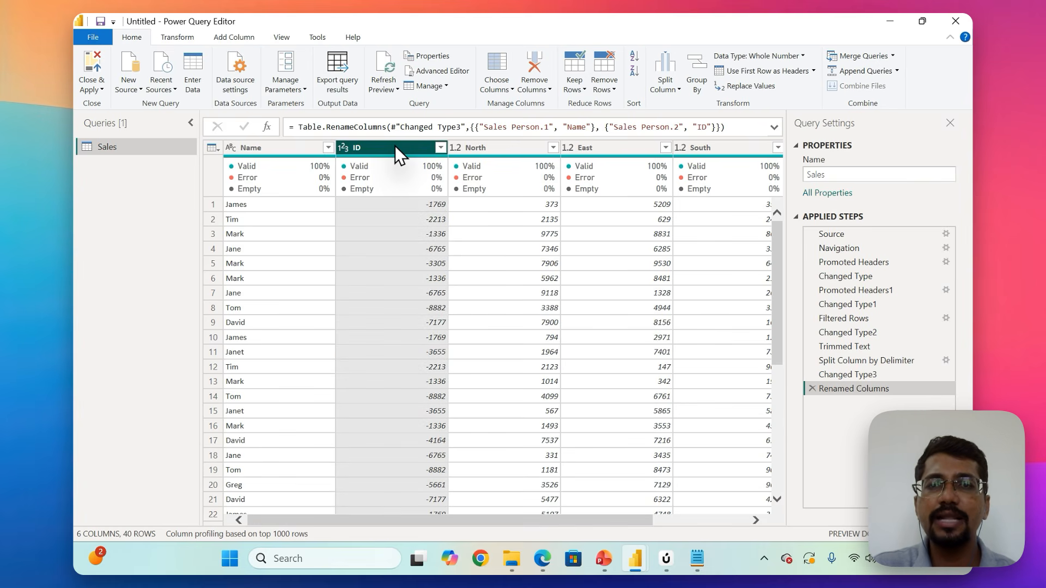
pyautogui.rightClick(394, 146)
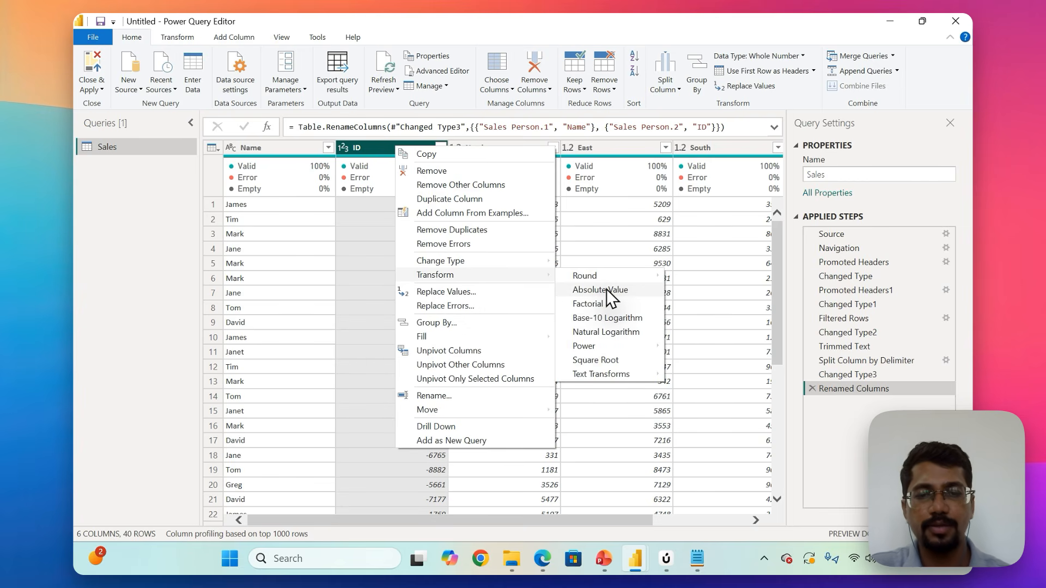
pyautogui.click(607, 289)
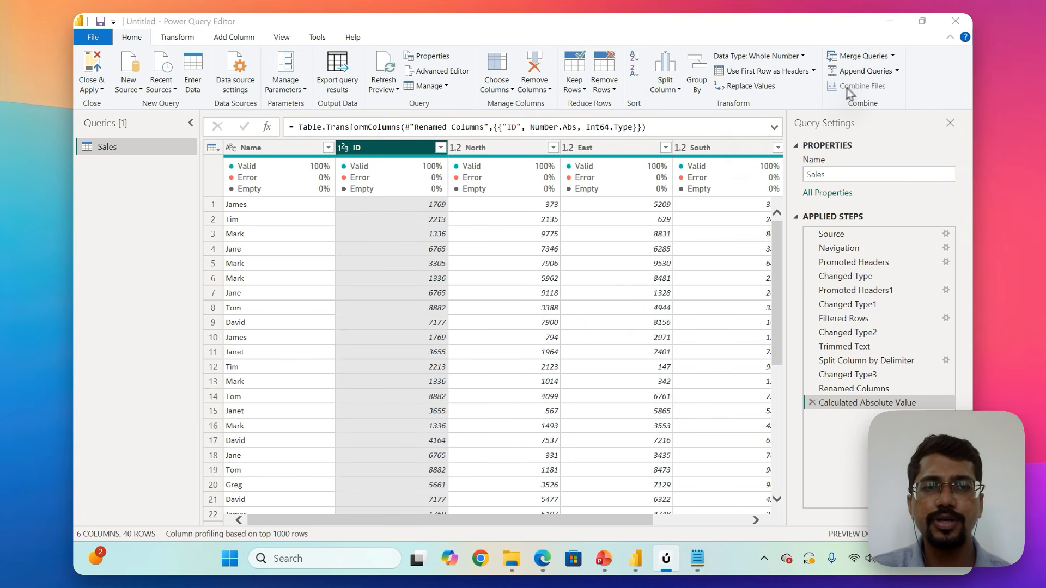
# Examine the sales table across all its columns, checking the first row's North, East, South and West values.
pyautogui.hscroll(2, 568, 339)
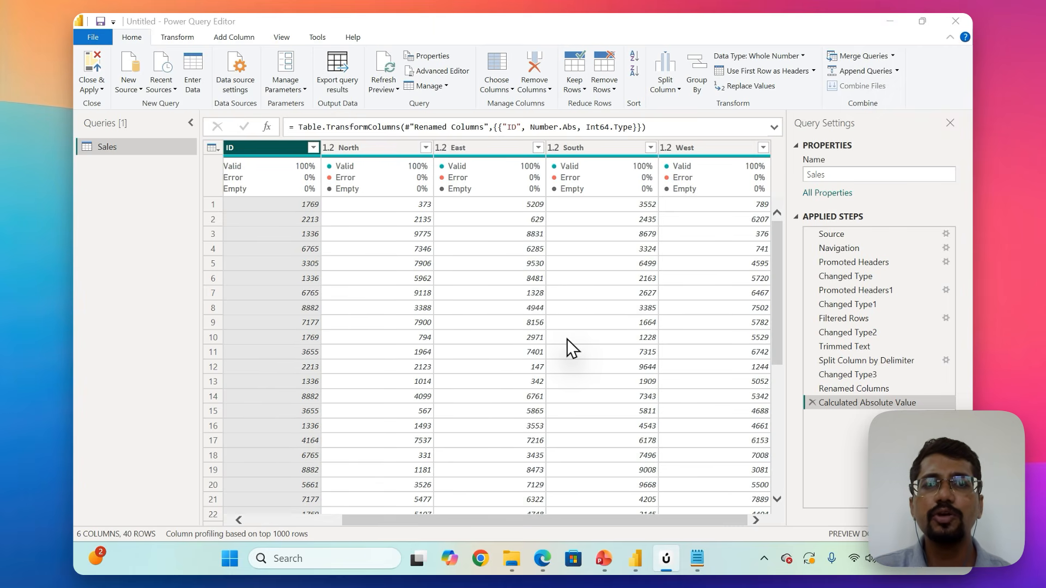
pyautogui.hscroll(-2, 567, 339)
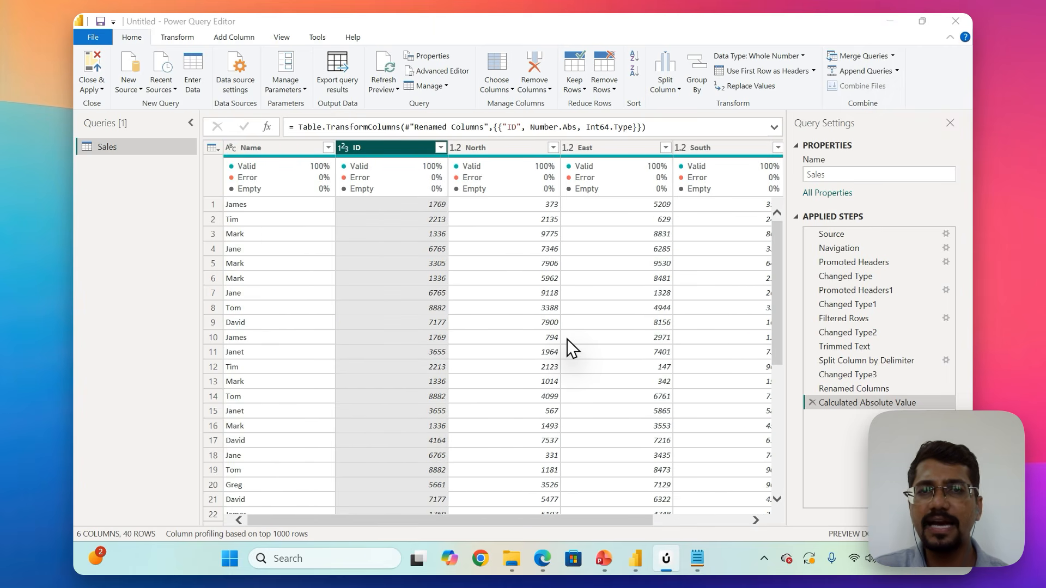
pyautogui.hscroll(2, 567, 339)
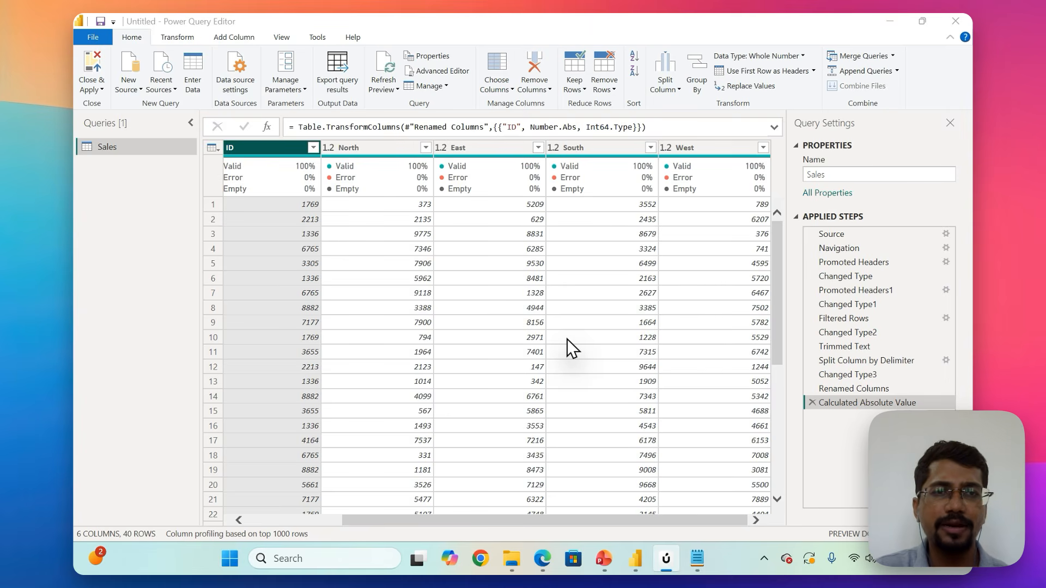
pyautogui.hscroll(-2, 566, 339)
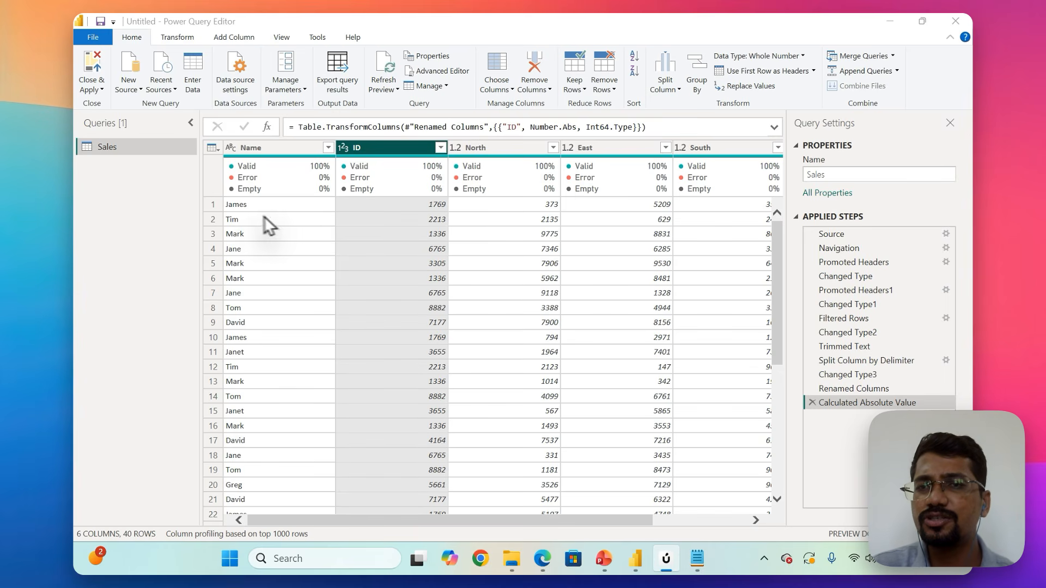
pyautogui.click(211, 205)
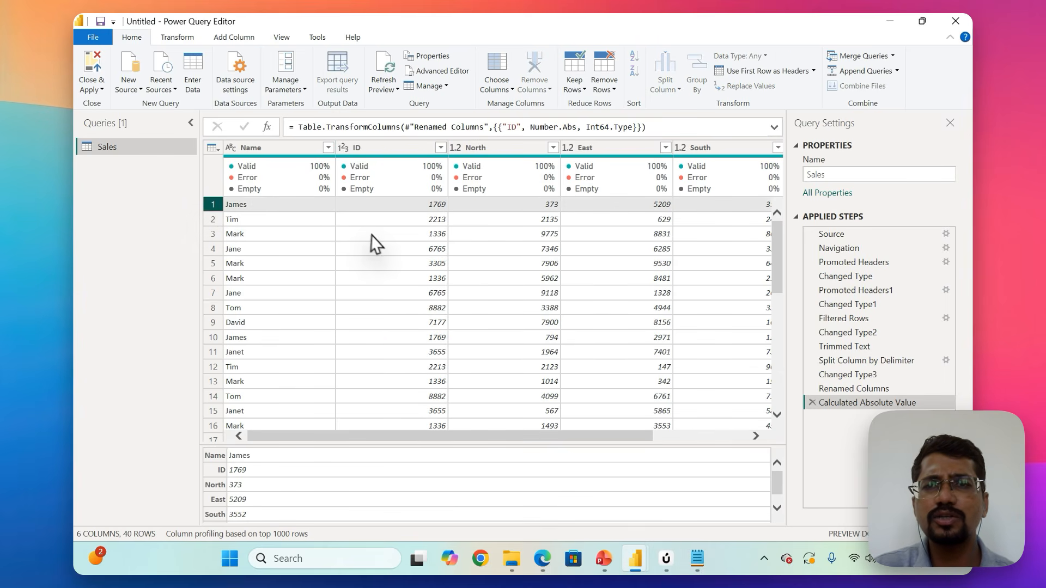
pyautogui.hscroll(3, 374, 237)
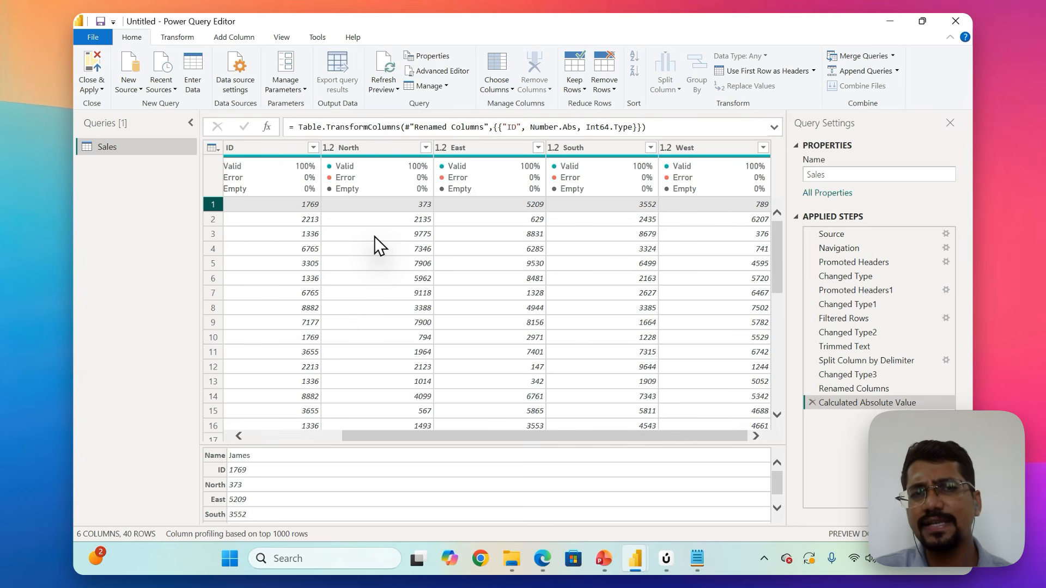
pyautogui.hscroll(-3, 375, 236)
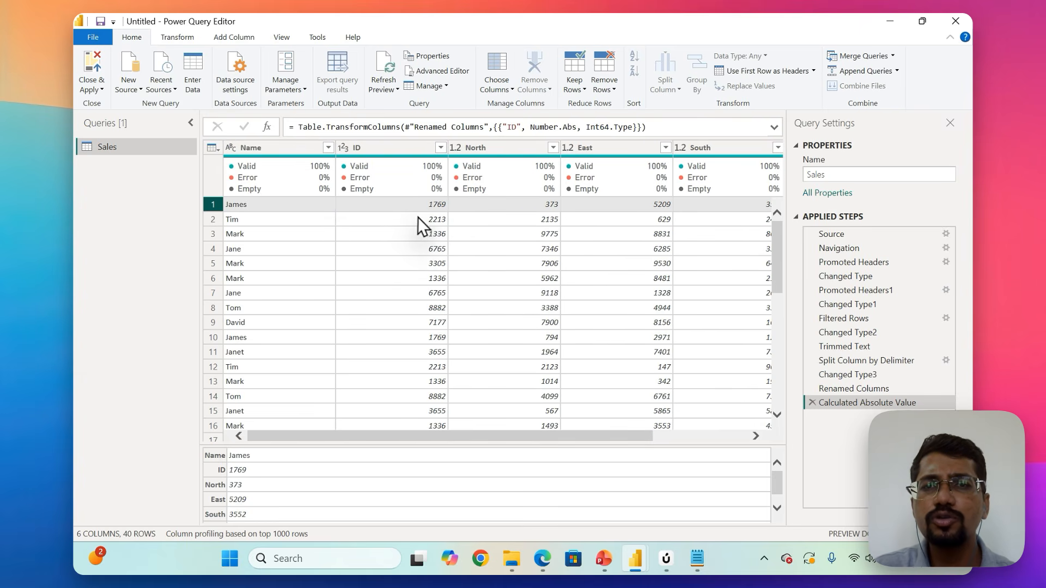
pyautogui.click(496, 204)
pyautogui.hscroll(3, 496, 204)
pyautogui.click(486, 210)
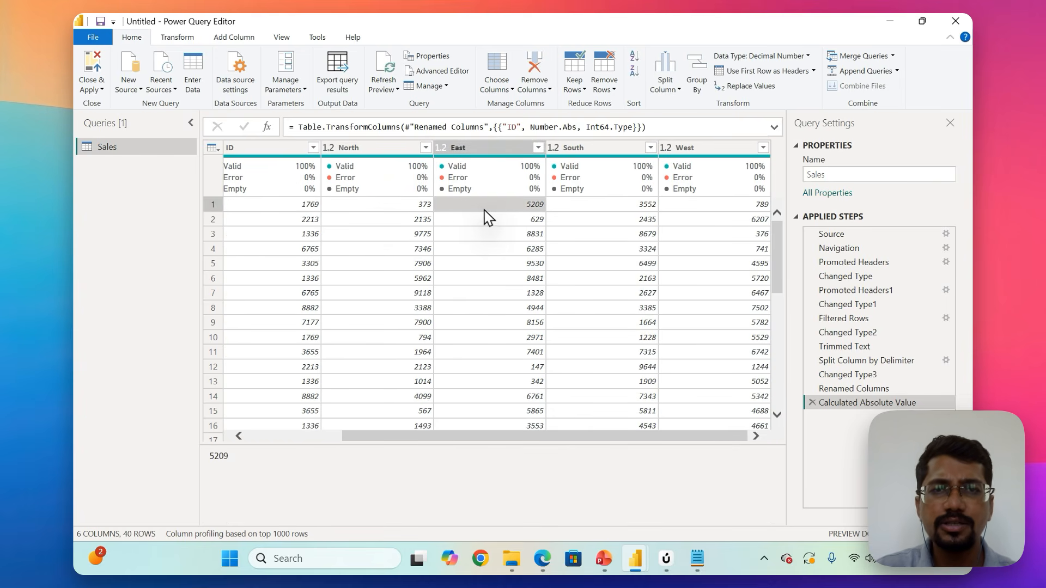
pyautogui.click(598, 209)
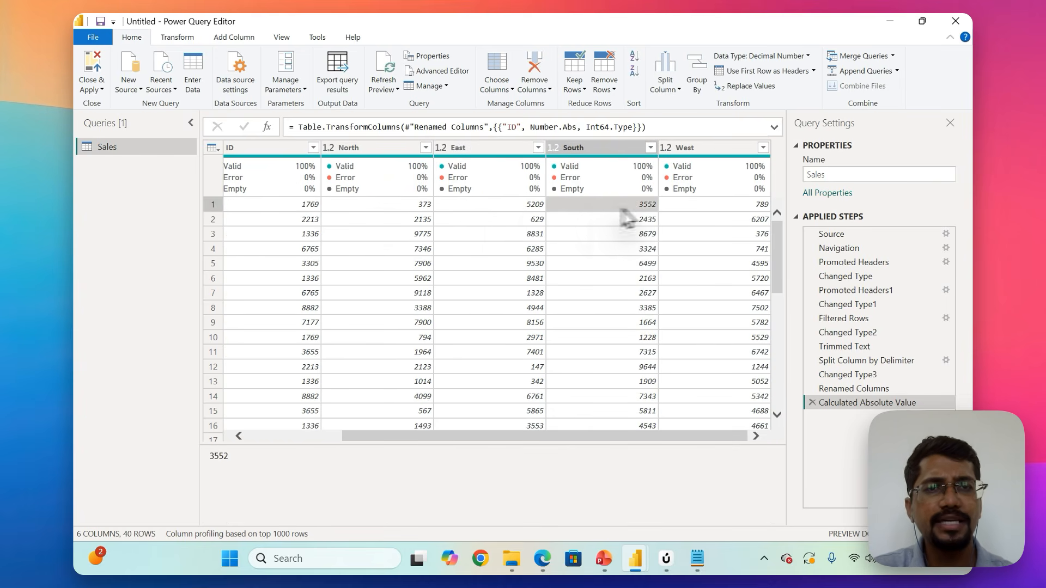
pyautogui.click(734, 207)
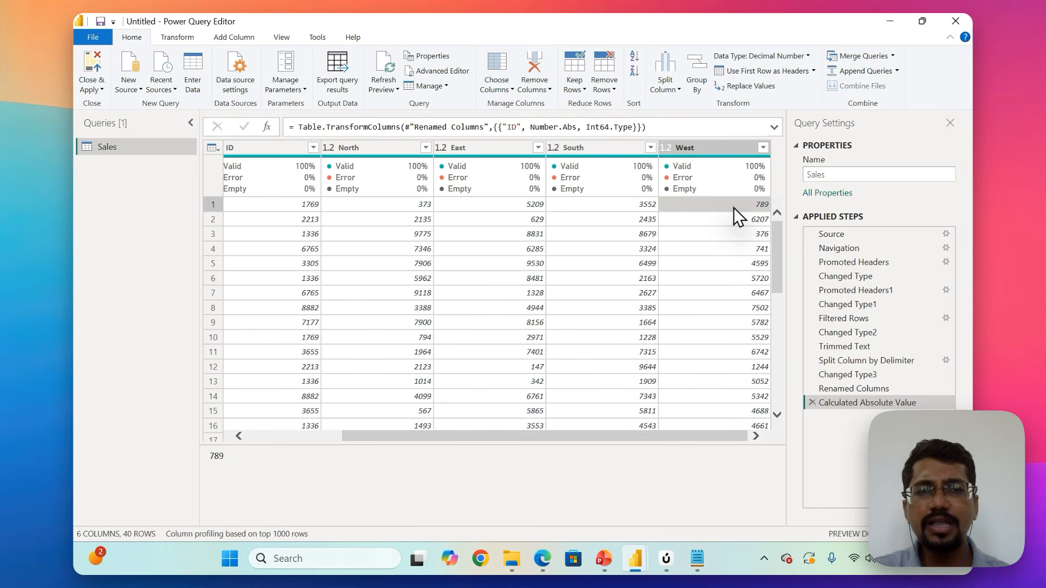
pyautogui.press('Left')
pyautogui.press('Left')
pyautogui.press('Left')
pyautogui.press('Left')
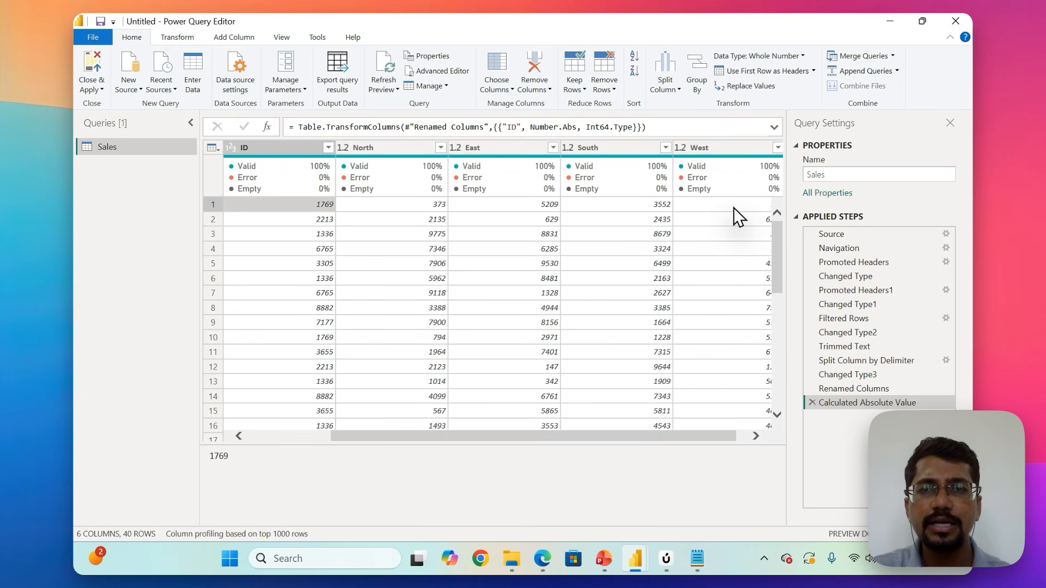
pyautogui.press('Right')
pyautogui.press('Right')
pyautogui.press('Right')
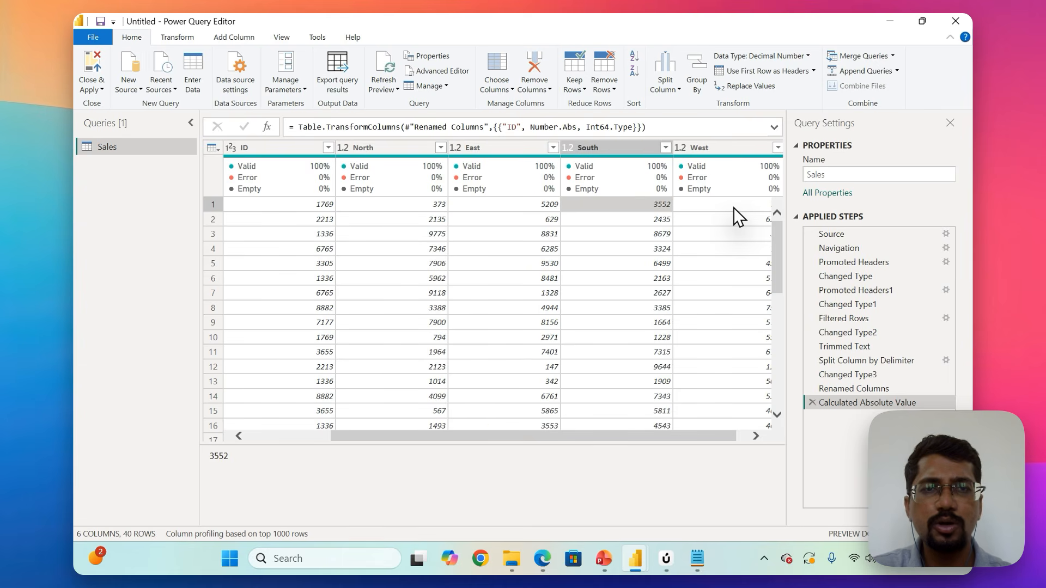
pyautogui.press('Right')
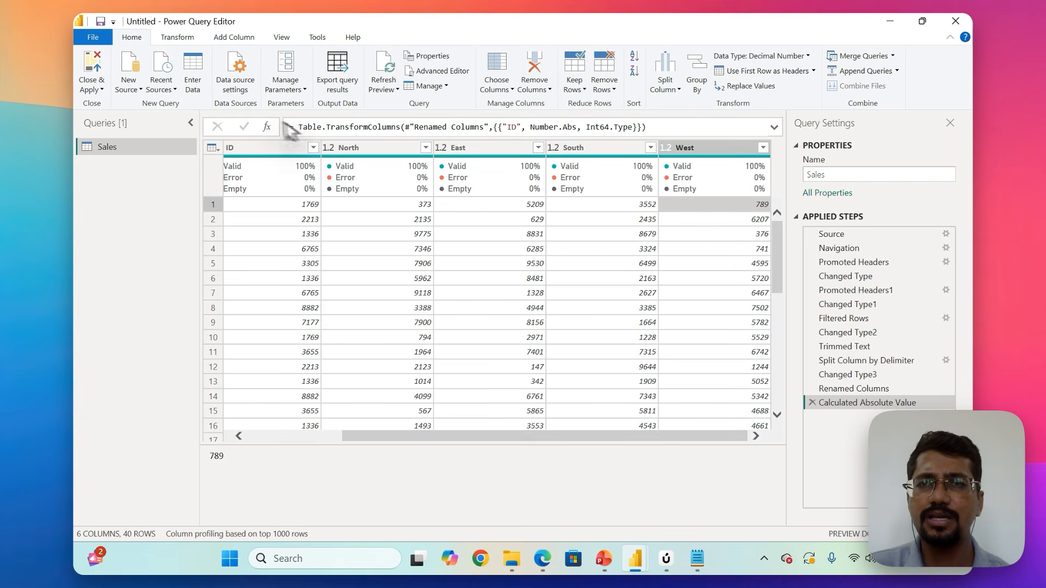
# Start a custom column in the Sales query and name it Total Sales.
pyautogui.click(235, 36)
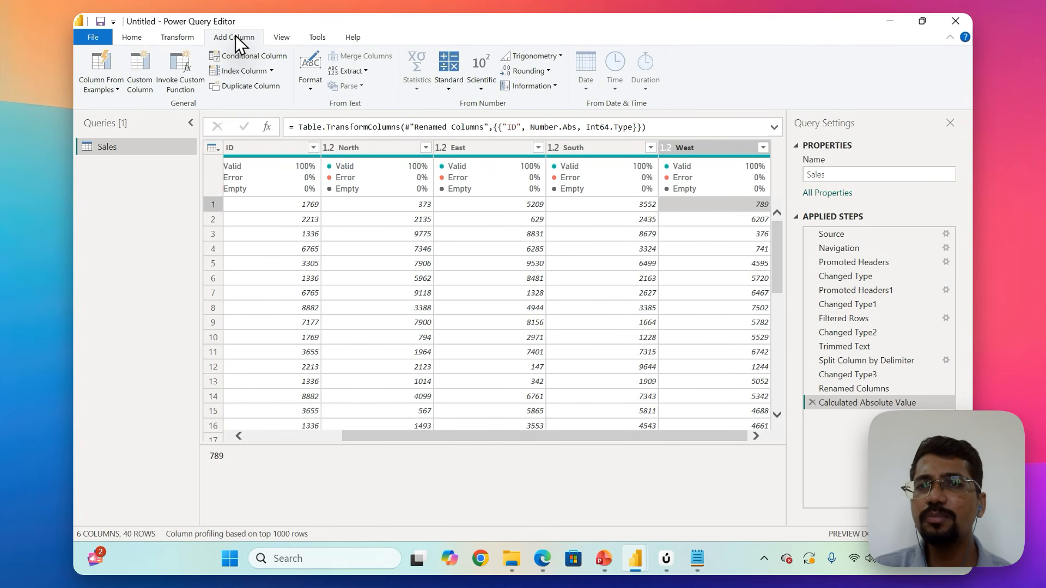
pyautogui.click(142, 77)
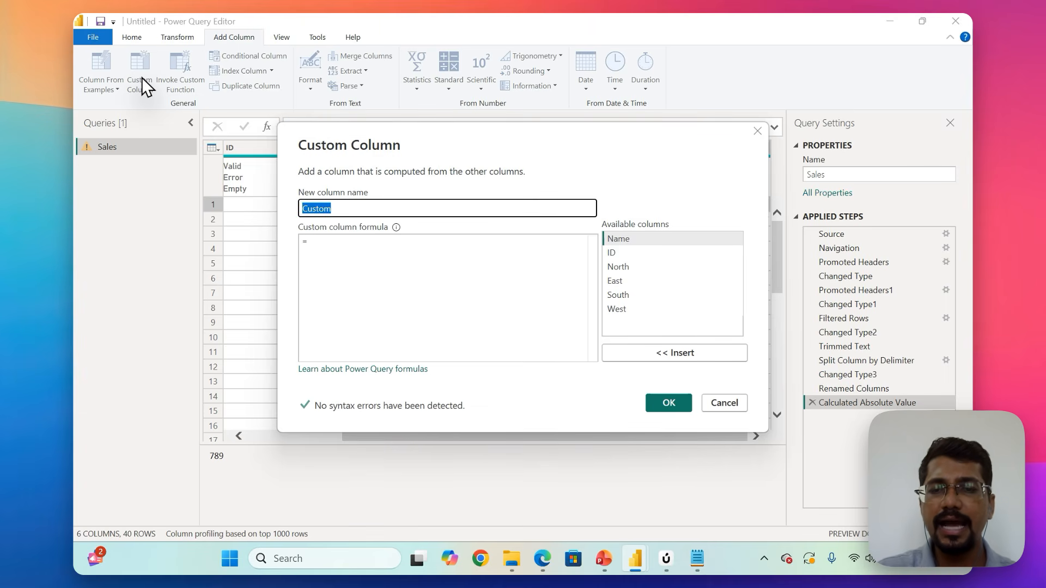
pyautogui.write('Tot')
pyautogui.write('al Sales')
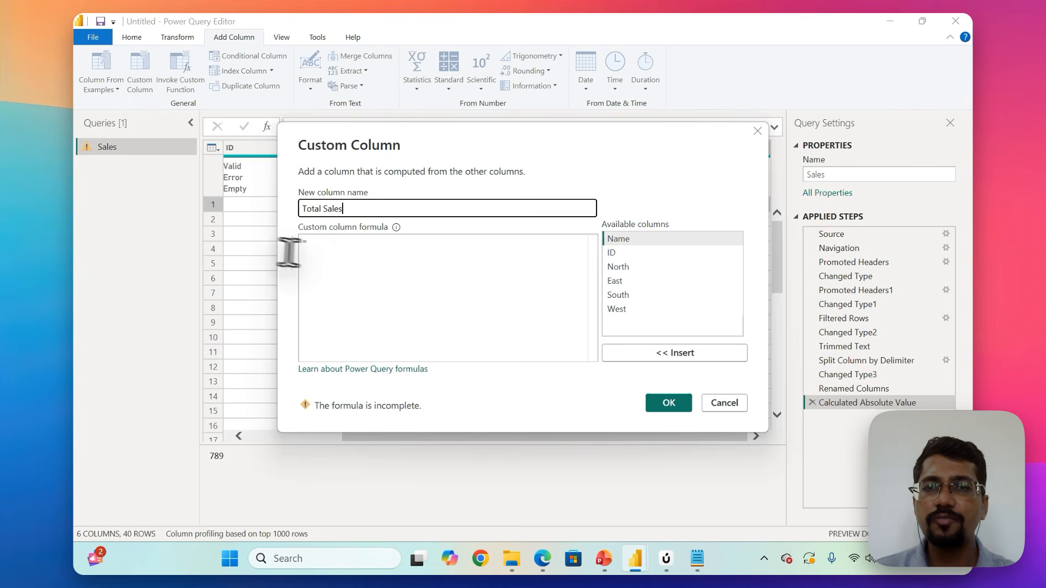
# Build the Total Sales column formula as [North]+[East]+[South]+[West].
pyautogui.click(335, 237)
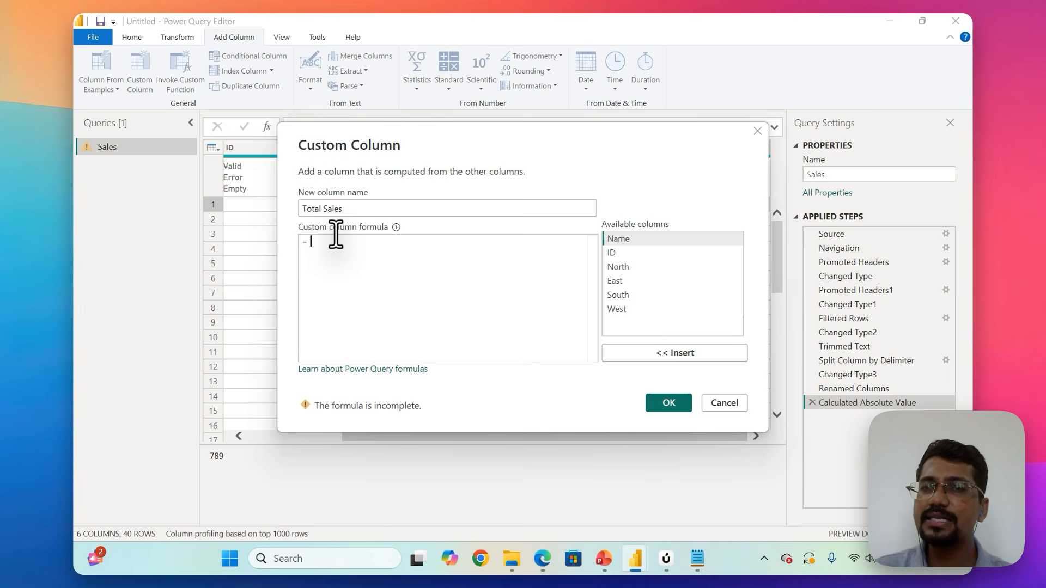
pyautogui.doubleClick(625, 267)
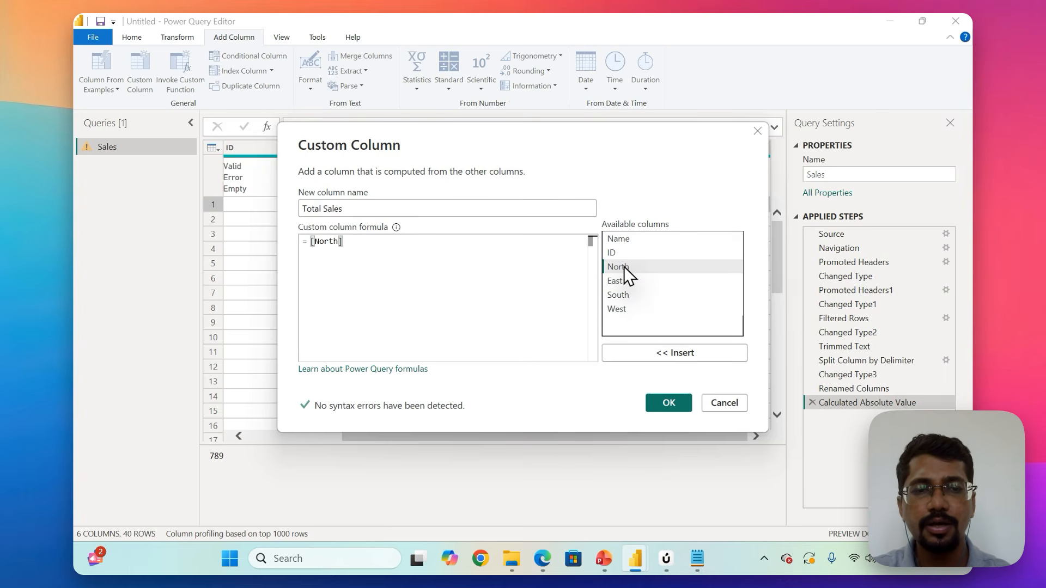
pyautogui.write('+')
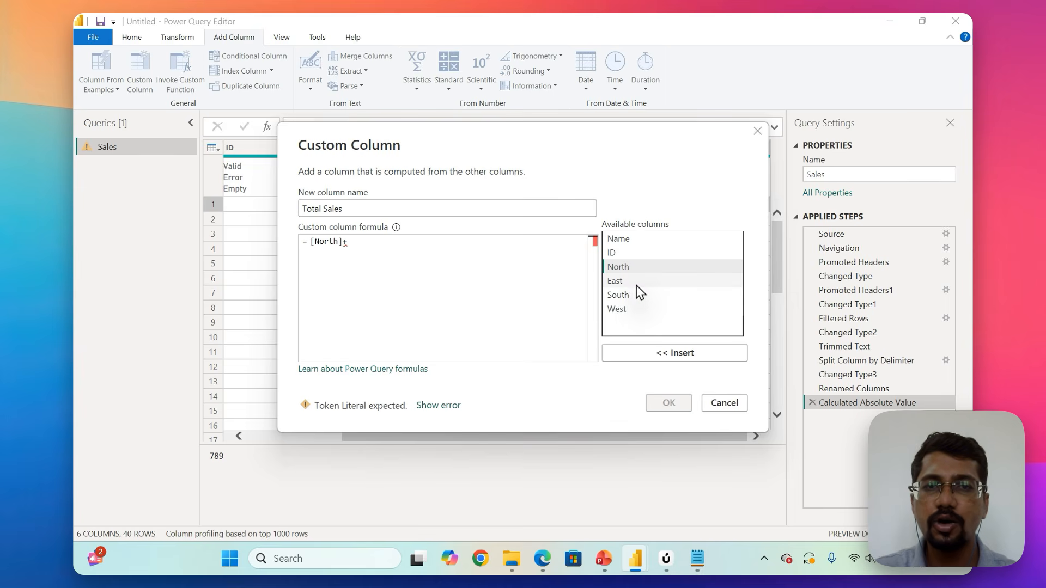
pyautogui.doubleClick(637, 285)
pyautogui.write('+')
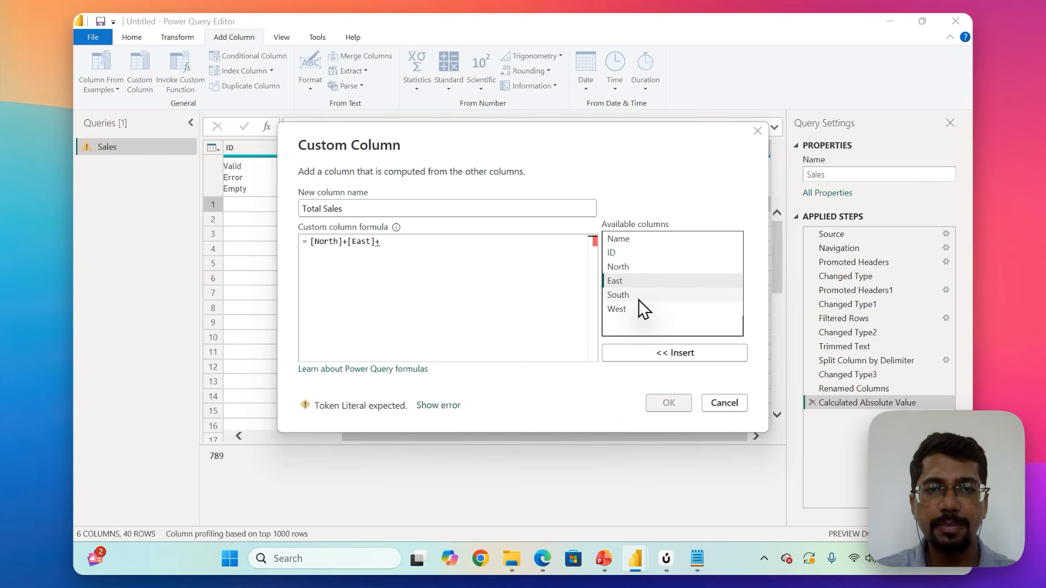
pyautogui.doubleClick(638, 300)
pyautogui.write('+')
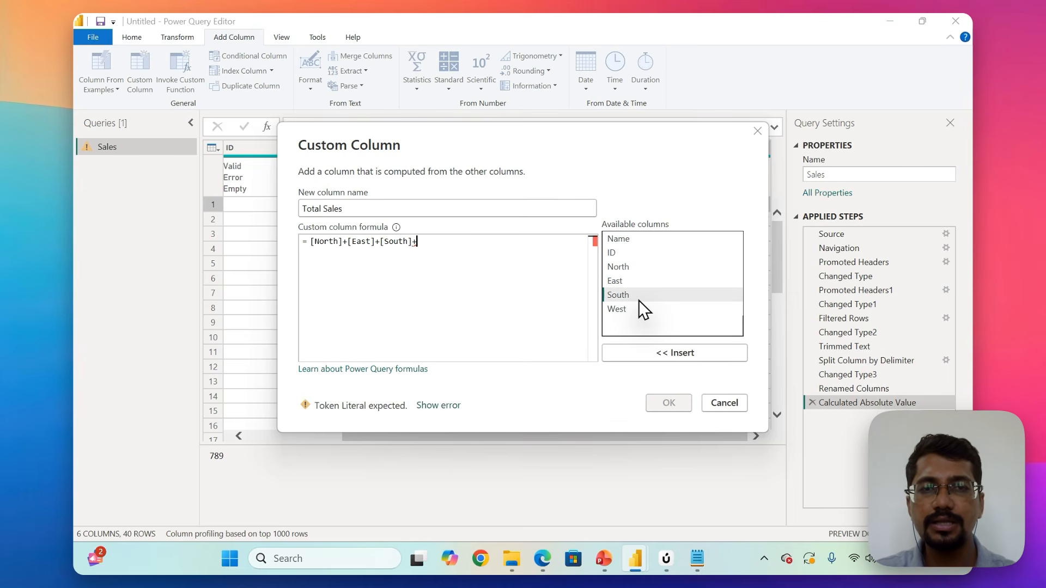
pyautogui.doubleClick(630, 311)
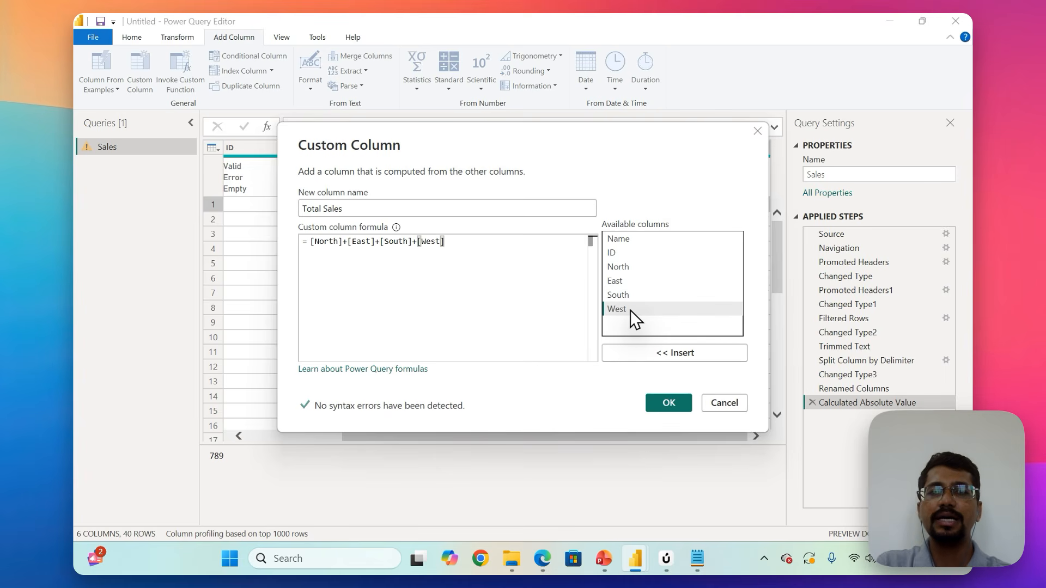
# Create the Total Sales custom column from the finished formula and set its data type to Decimal Number.
pyautogui.click(669, 403)
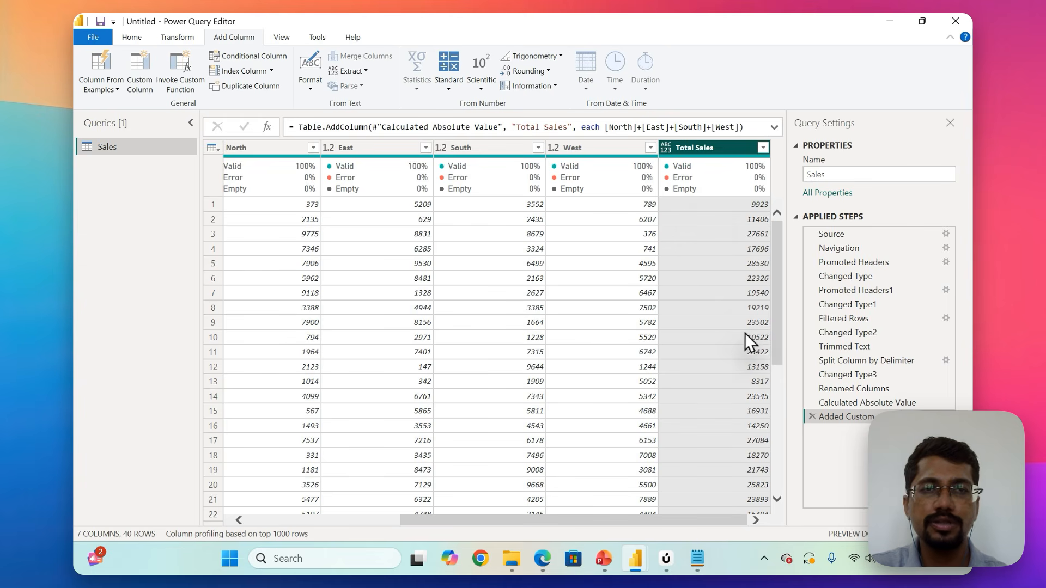
pyautogui.click(665, 151)
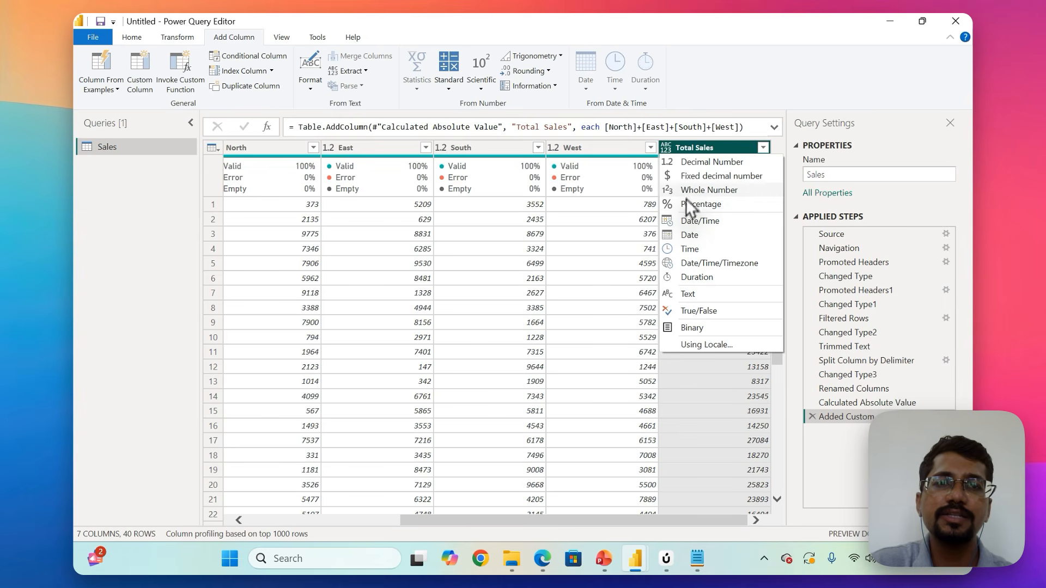
pyautogui.click(696, 162)
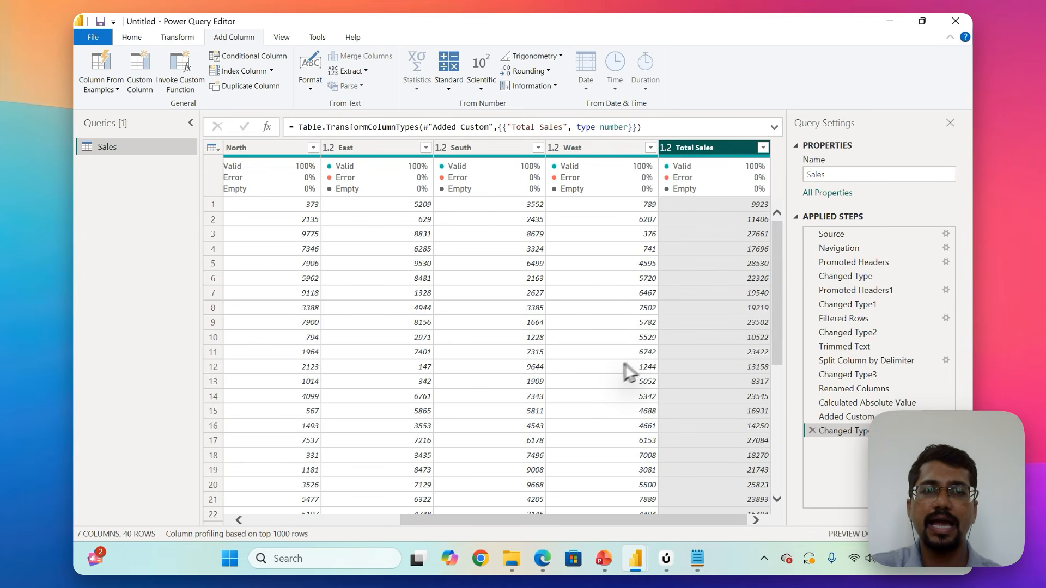
# Review the cleaned Sales table, then close the query editor and apply the pending changes to the report.
pyautogui.scroll(-4, 612, 369)
pyautogui.scroll(4, 612, 376)
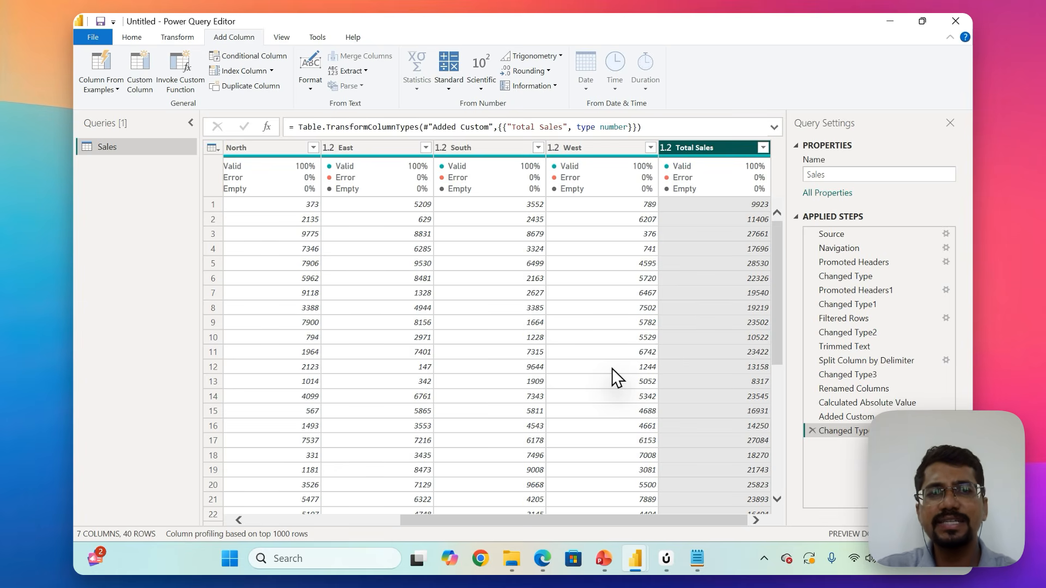
pyautogui.hscroll(-3, 322, 312)
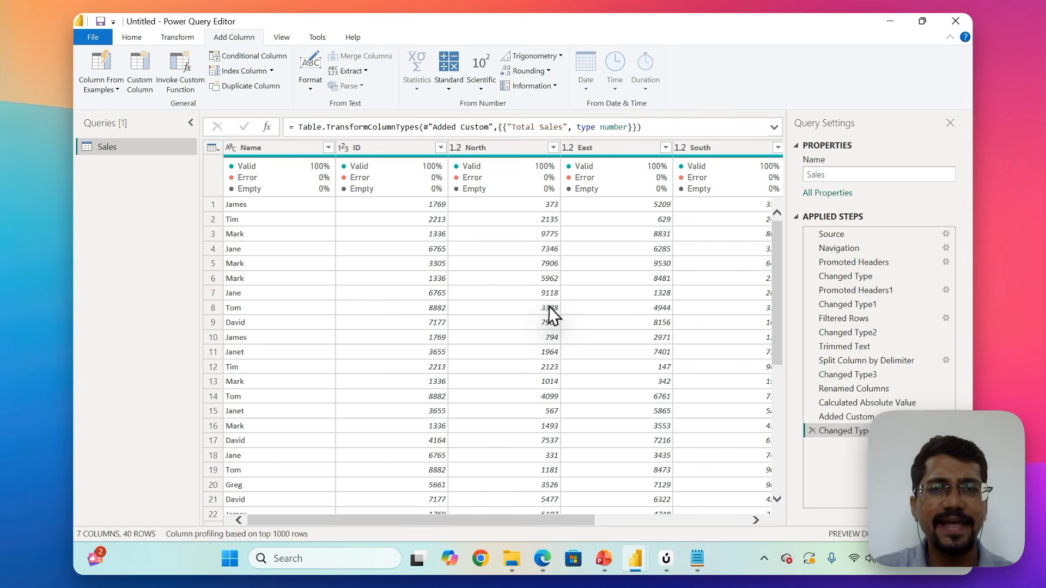
pyautogui.hscroll(3, 548, 306)
pyautogui.hscroll(-3, 548, 306)
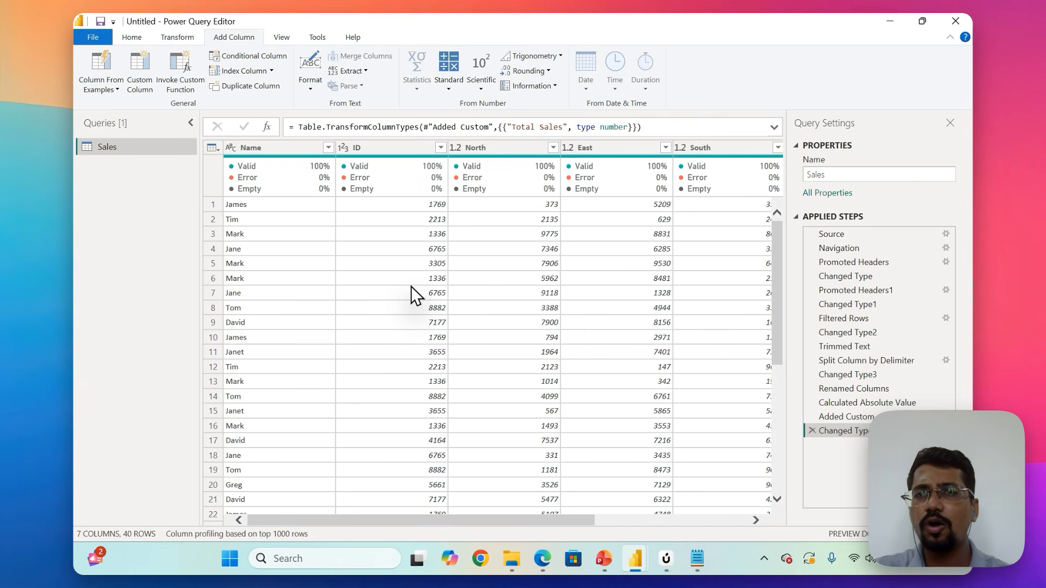
pyautogui.click(133, 37)
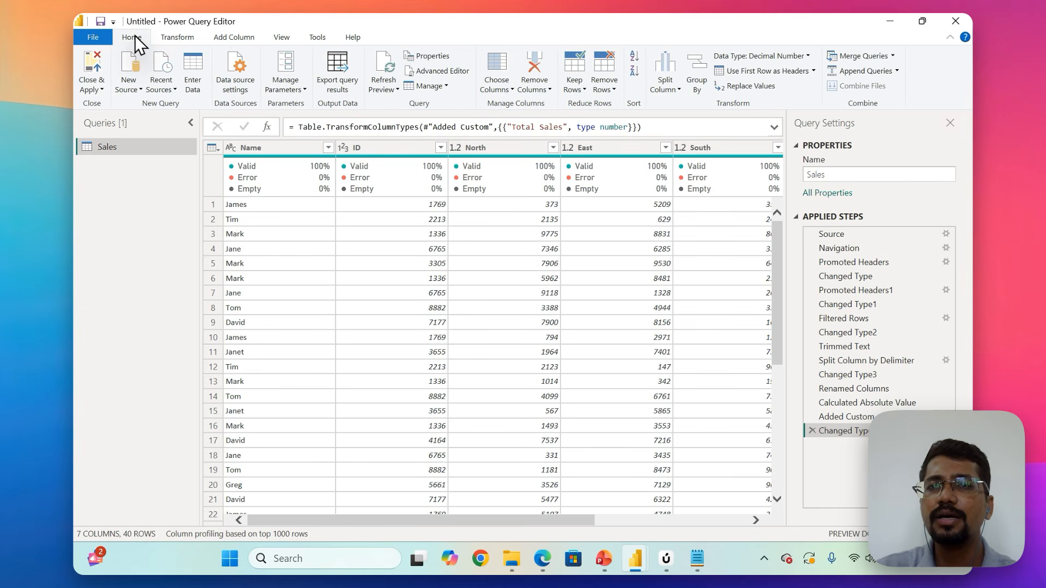
pyautogui.click(95, 91)
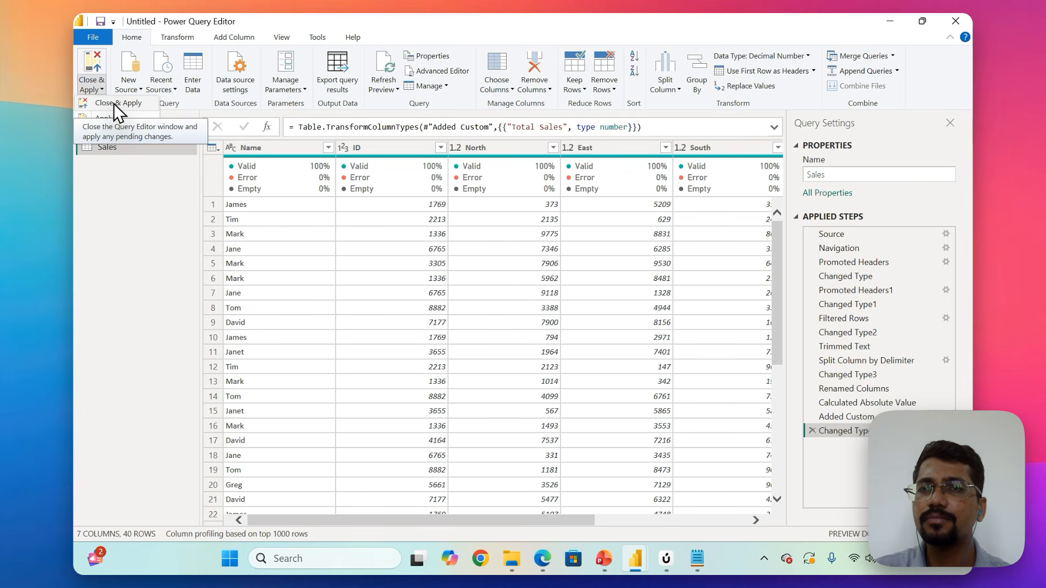
pyautogui.click(113, 103)
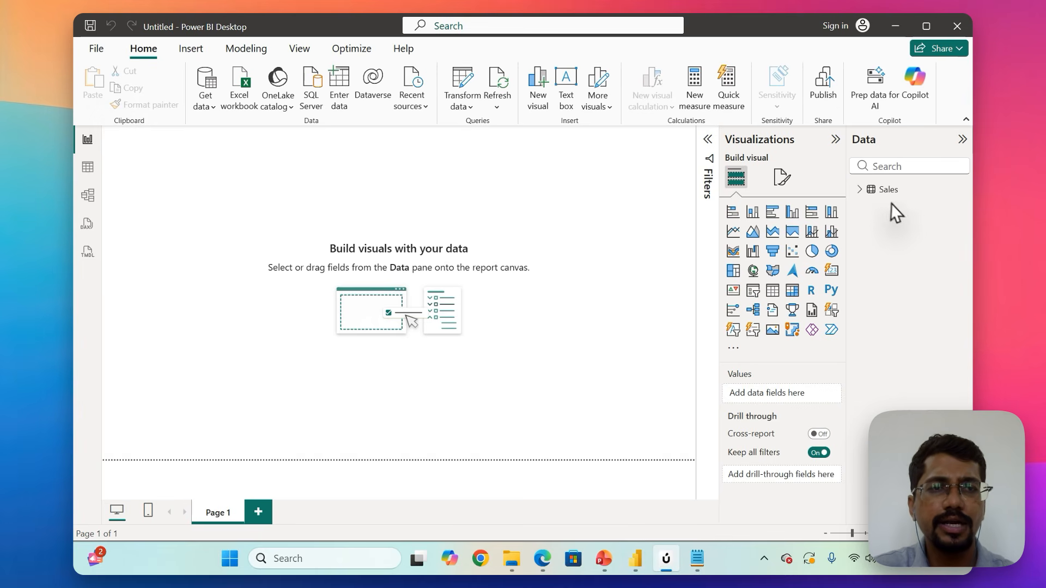
# Expand the Sales table's fields and add an enlarged stacked column chart in the upper-left area of the Page 1 canvas.
pyautogui.moveTo(862, 199)
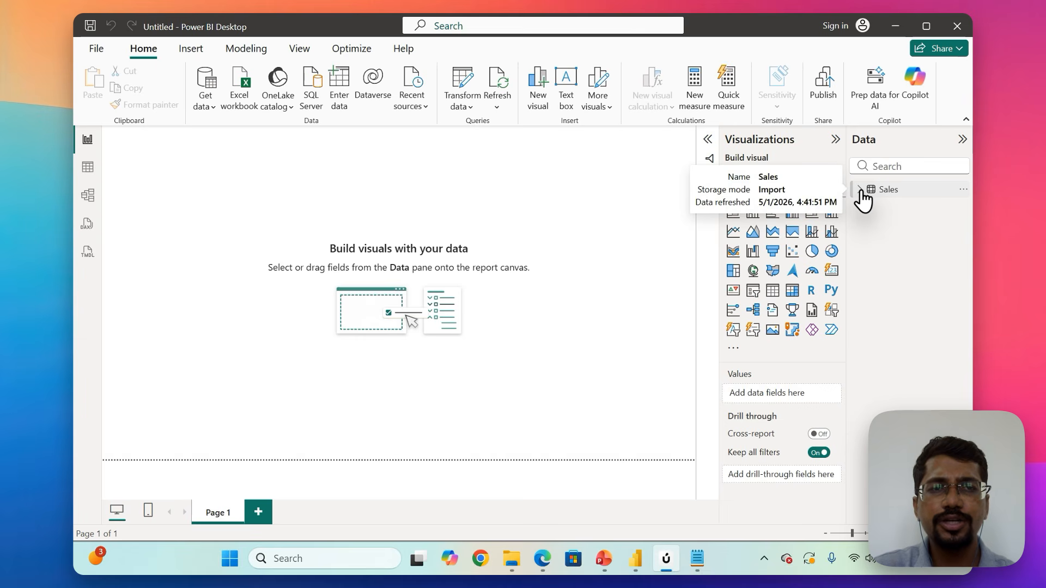
pyautogui.click(861, 190)
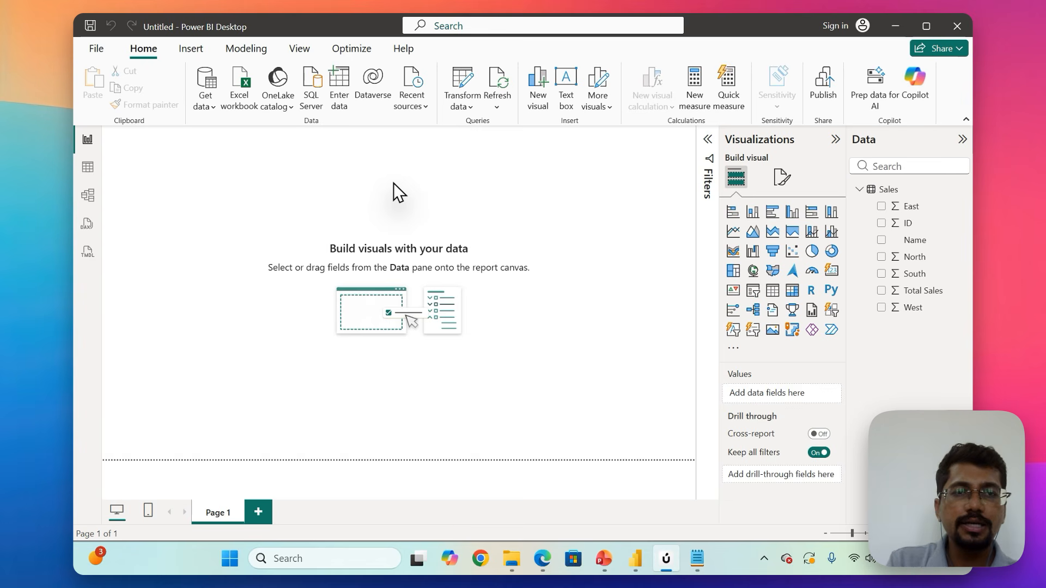
pyautogui.click(753, 214)
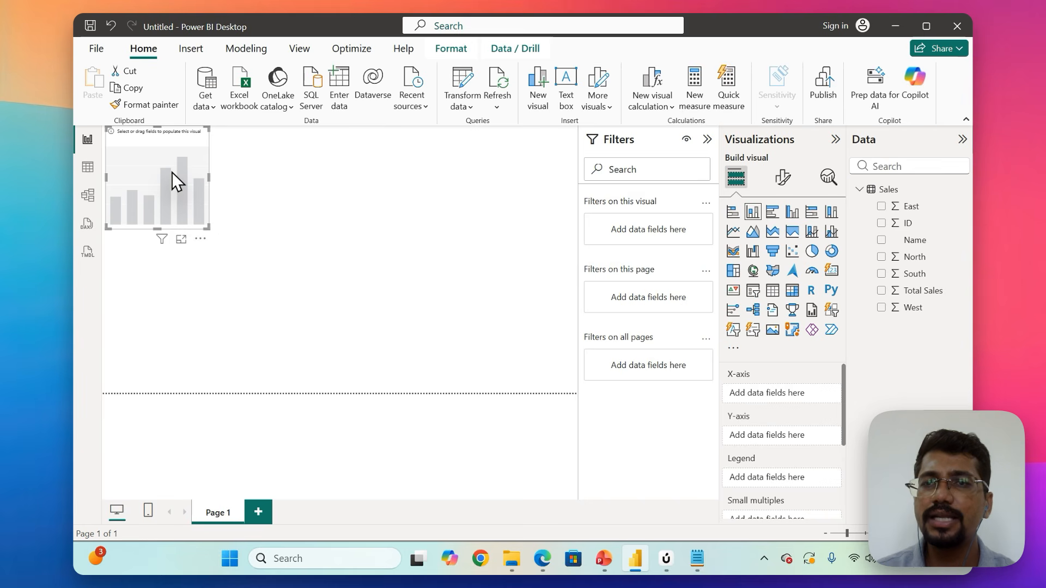
pyautogui.moveTo(171, 172); pyautogui.dragTo(153, 200)
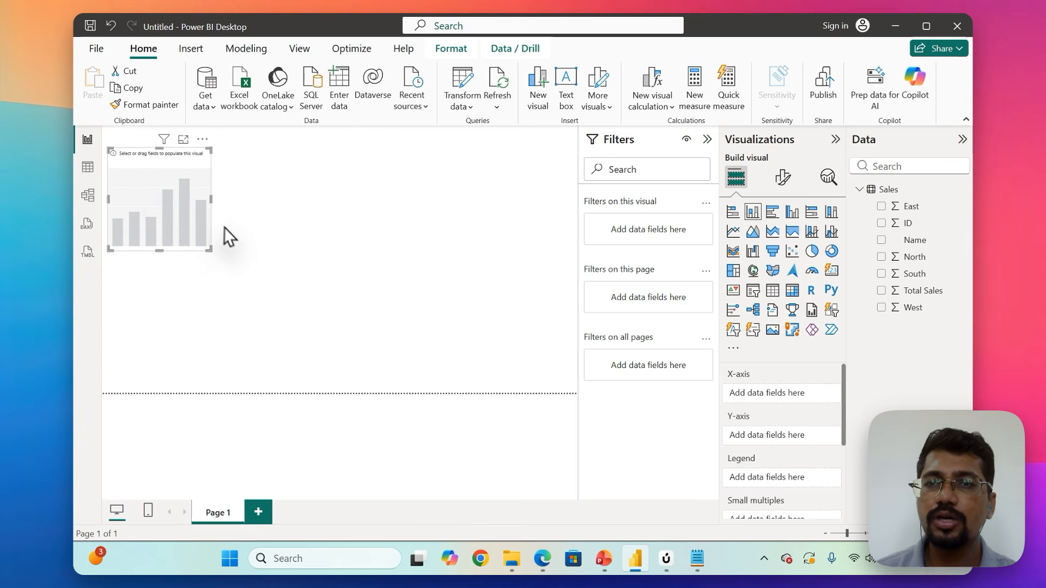
pyautogui.moveTo(209, 249); pyautogui.dragTo(378, 325)
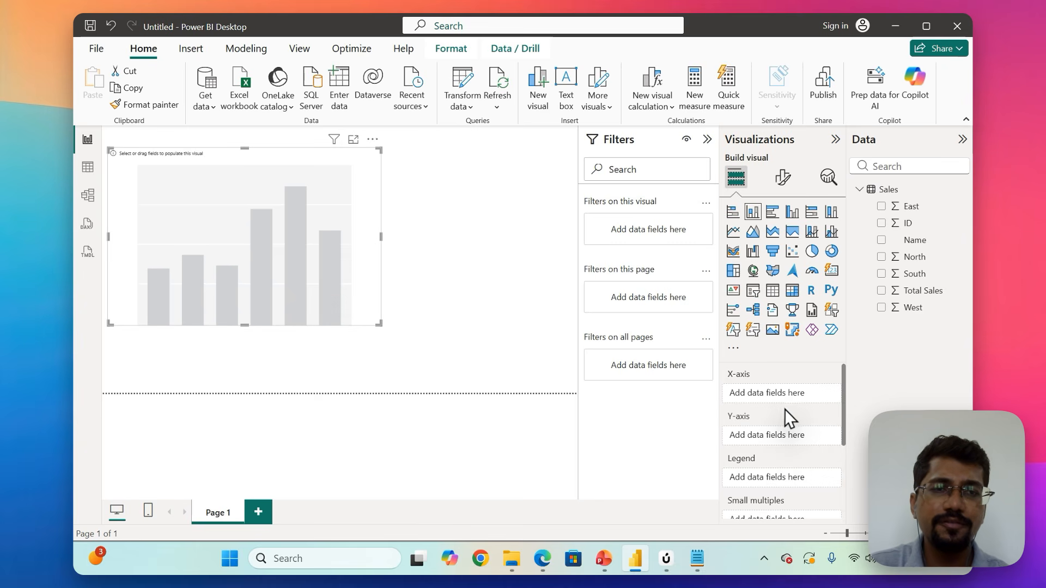
# Assign Name to the column chart's X-axis and Total Sales to its Y-axis, and enlarge the chart across most of the page.
pyautogui.scroll(-1, 785, 409)
pyautogui.scroll(1, 785, 407)
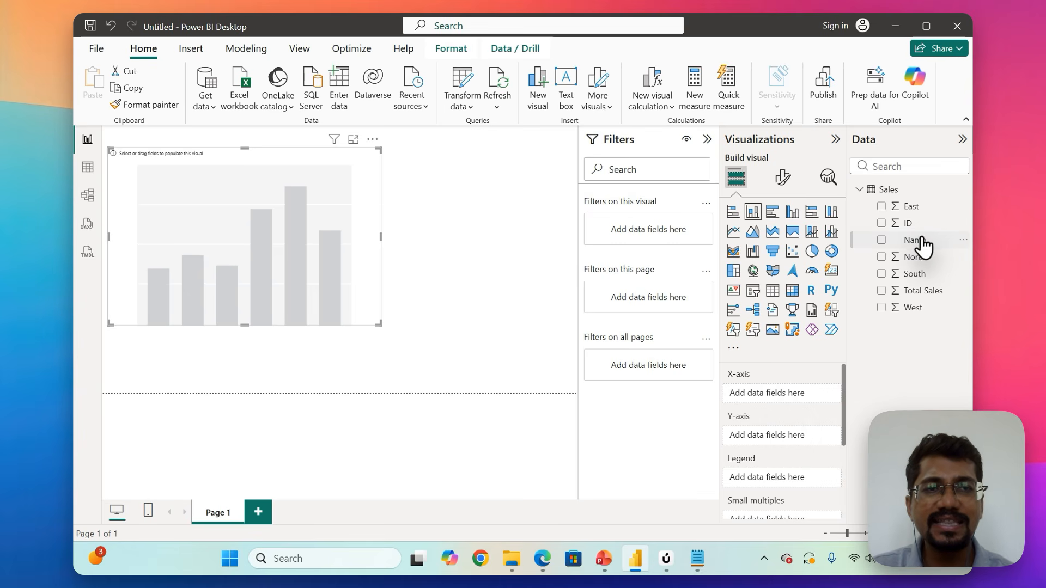
pyautogui.moveTo(924, 244); pyautogui.dragTo(793, 393)
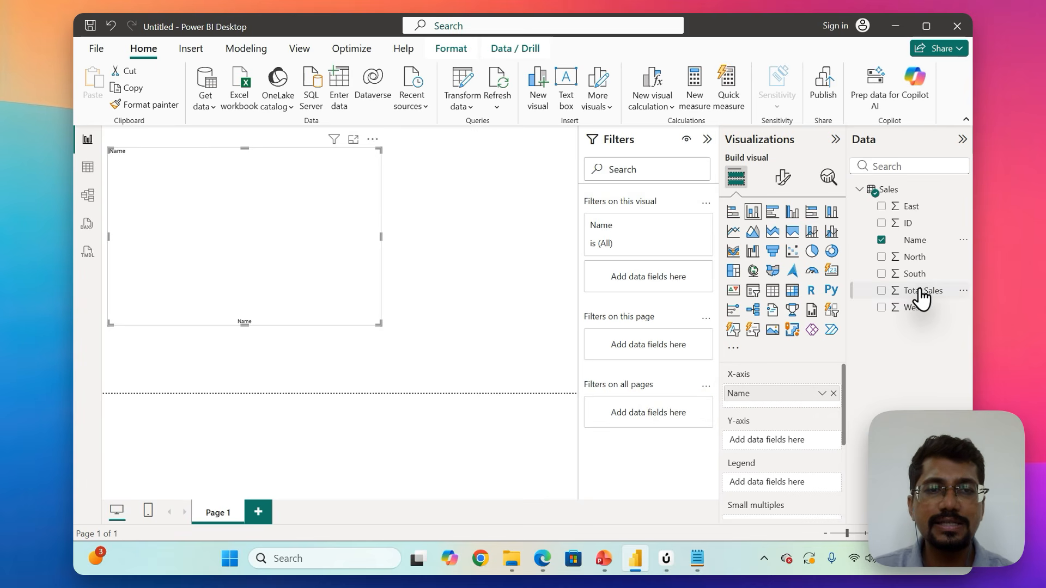
pyautogui.moveTo(923, 290); pyautogui.dragTo(792, 438)
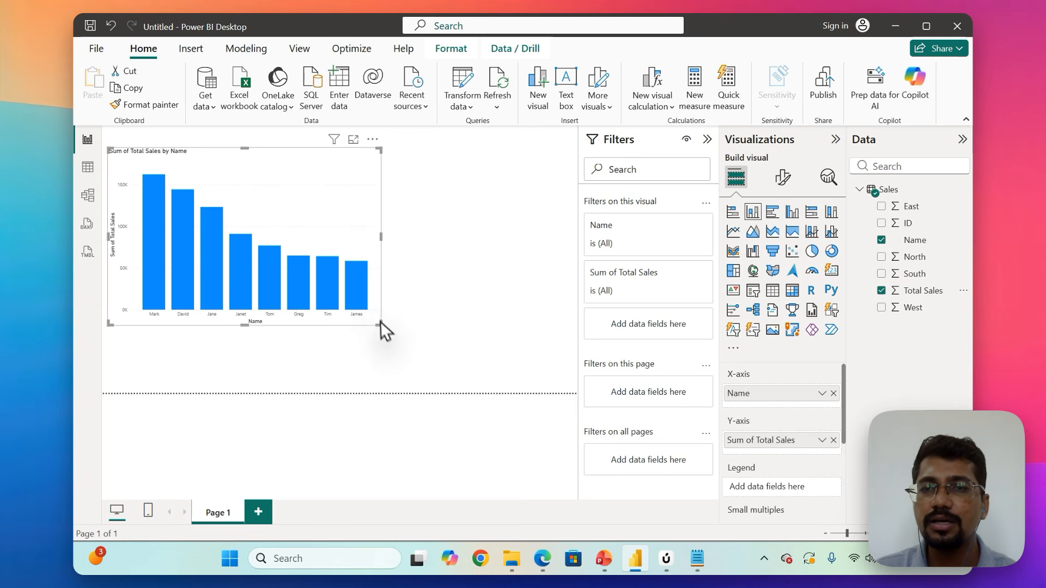
pyautogui.moveTo(377, 317); pyautogui.dragTo(534, 368)
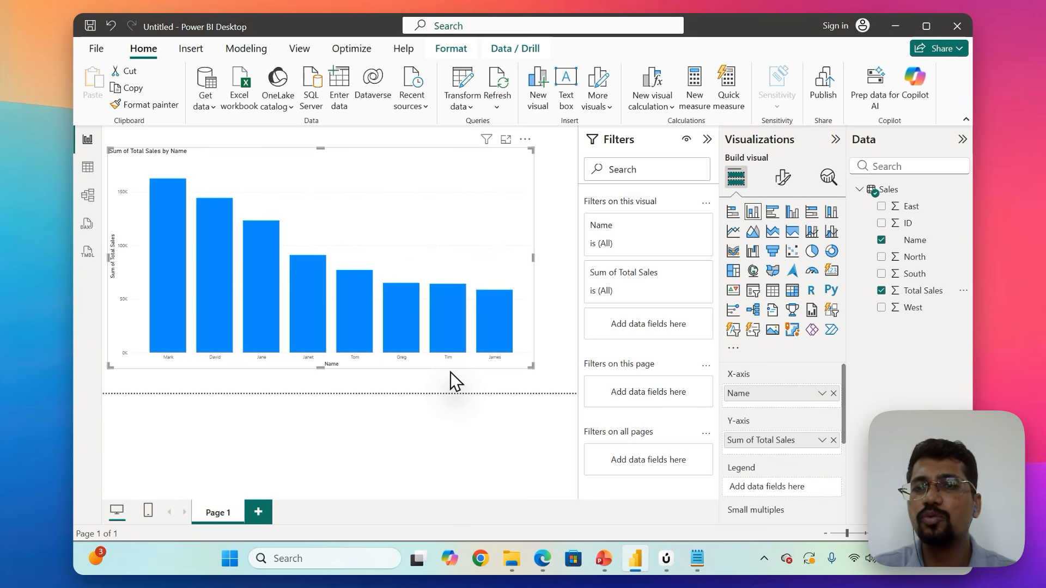
# Set the font size of the column chart's X-axis values to 15.
pyautogui.moveTo(411, 309)
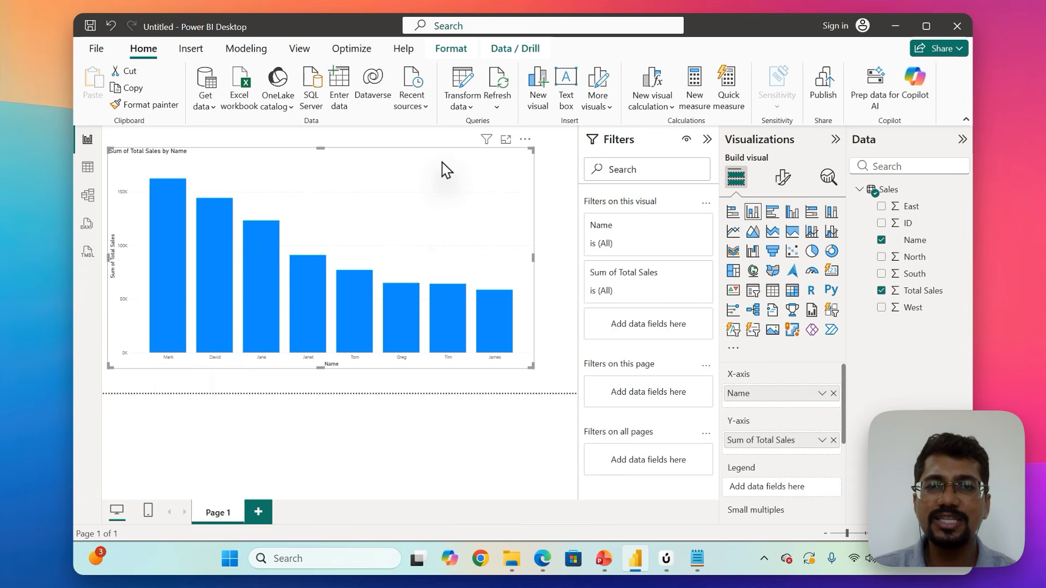
pyautogui.click(784, 179)
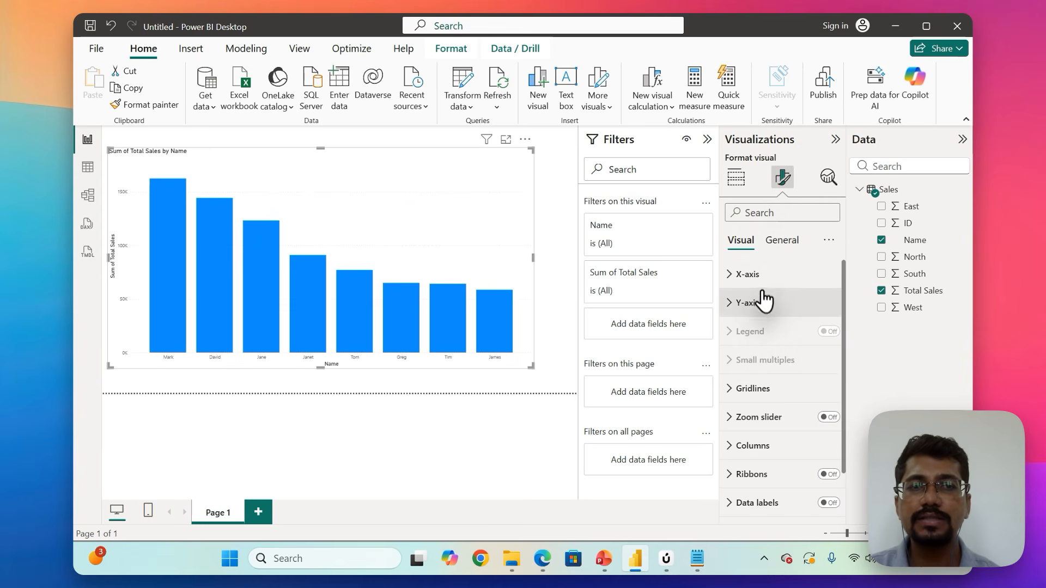
pyautogui.click(742, 277)
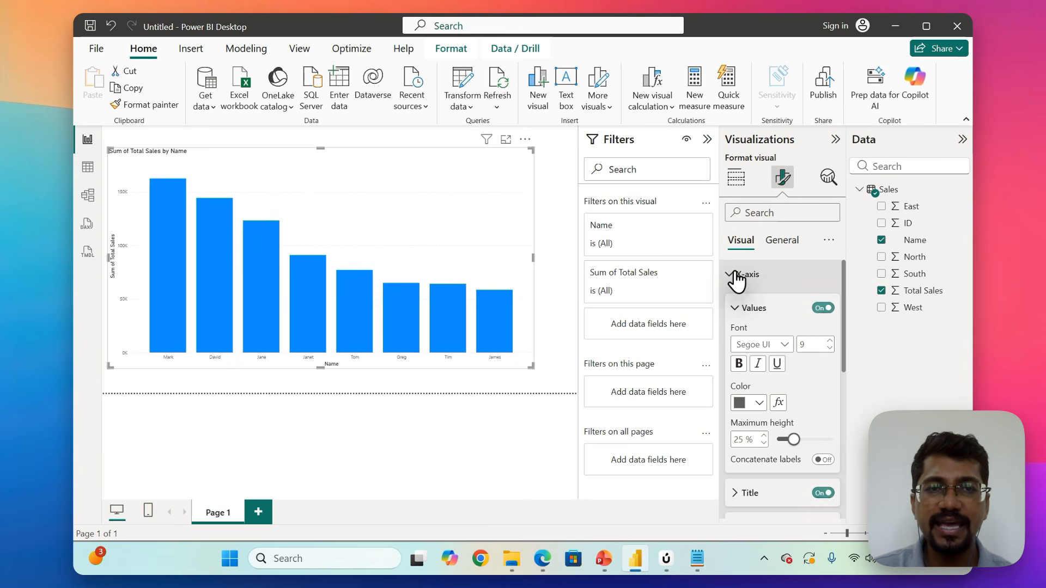
pyautogui.doubleClick(803, 343)
pyautogui.write('11')
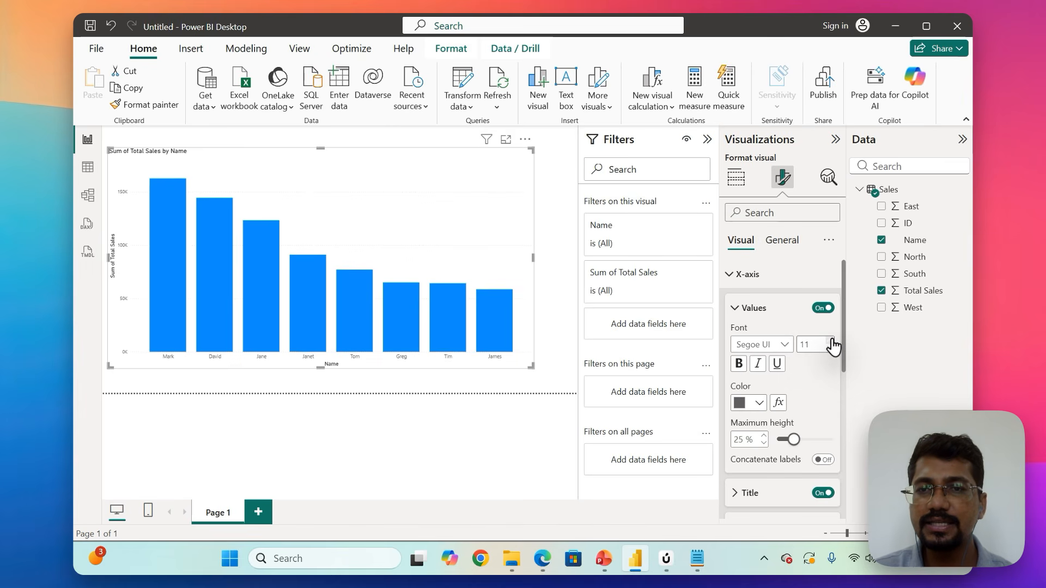
pyautogui.doubleClick(831, 341)
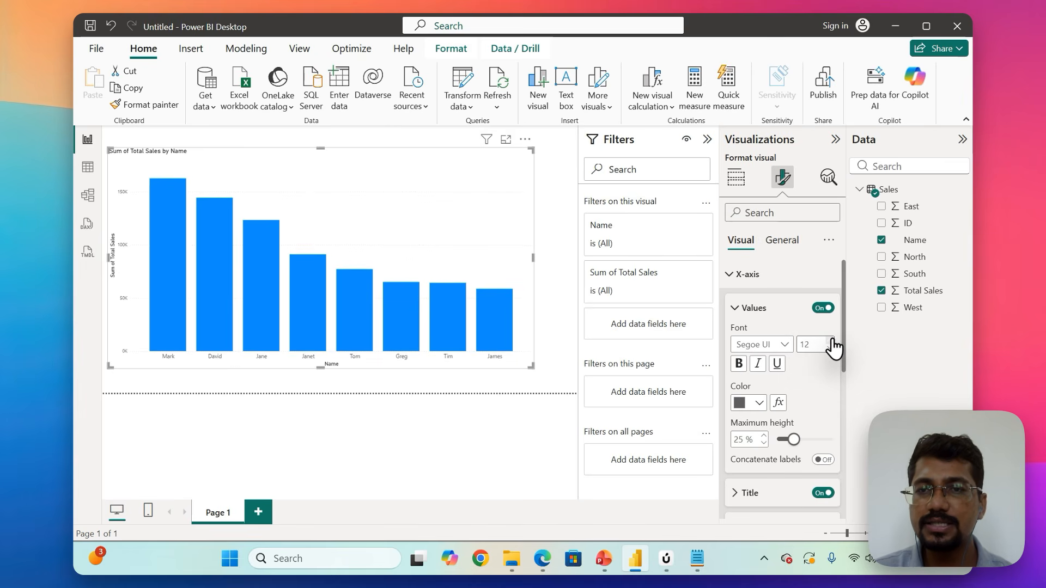
pyautogui.click(833, 340)
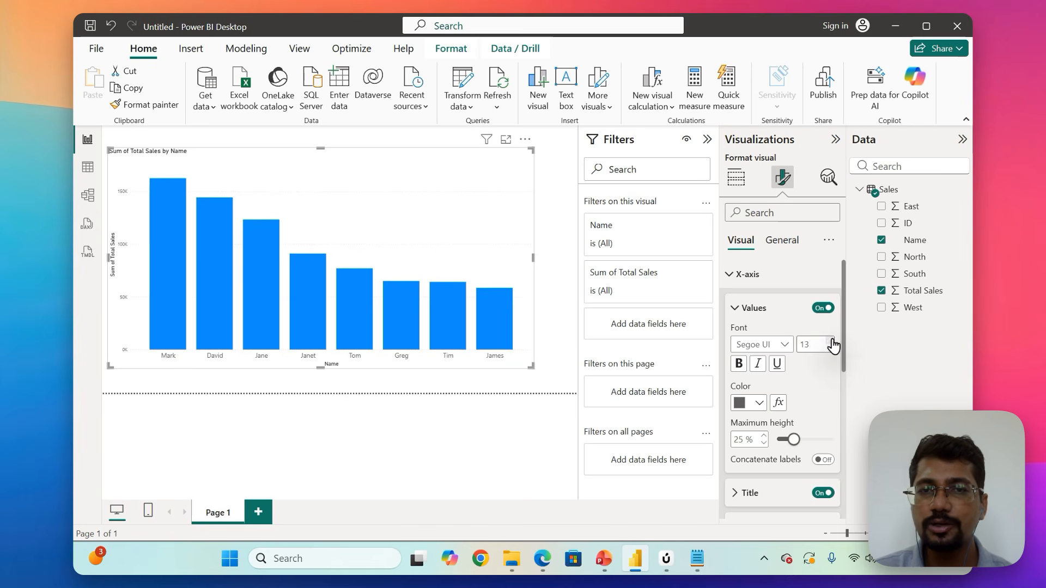
pyautogui.click(833, 340)
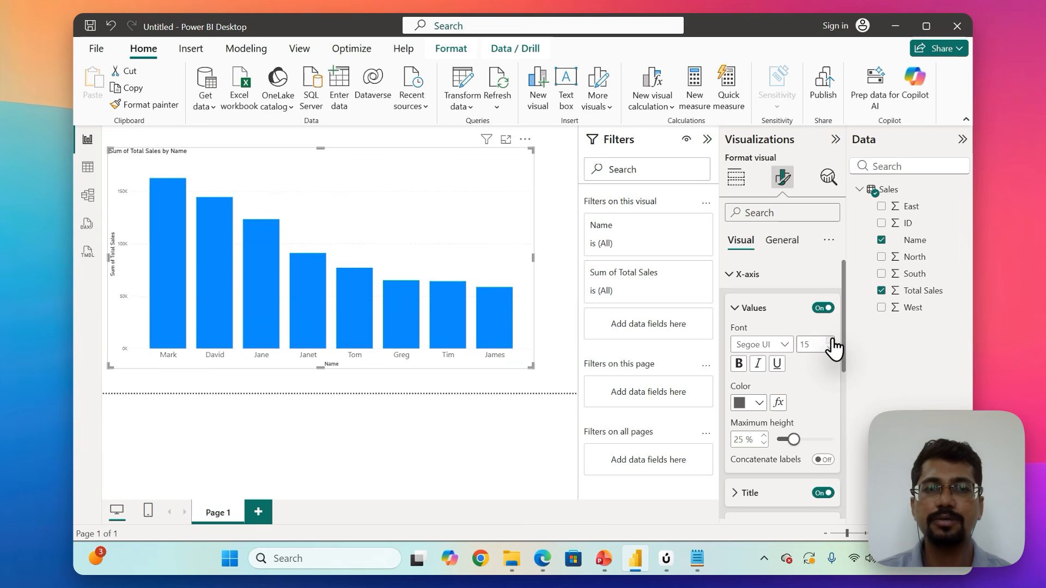